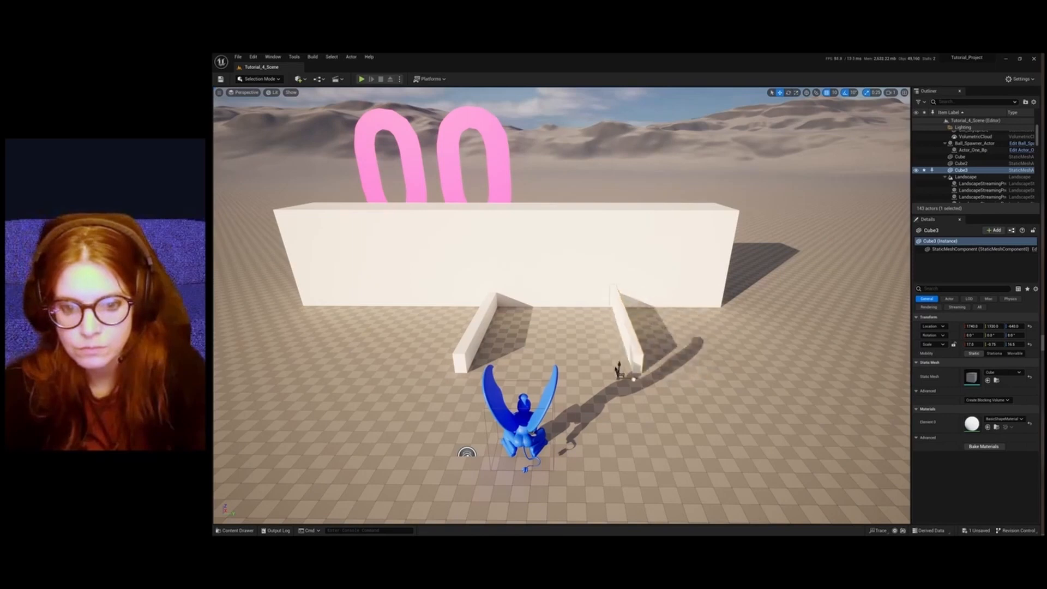
Scale the large back wall down lengthwise so it roughly matches the spacing between the two low side walls
left_click(611, 225)
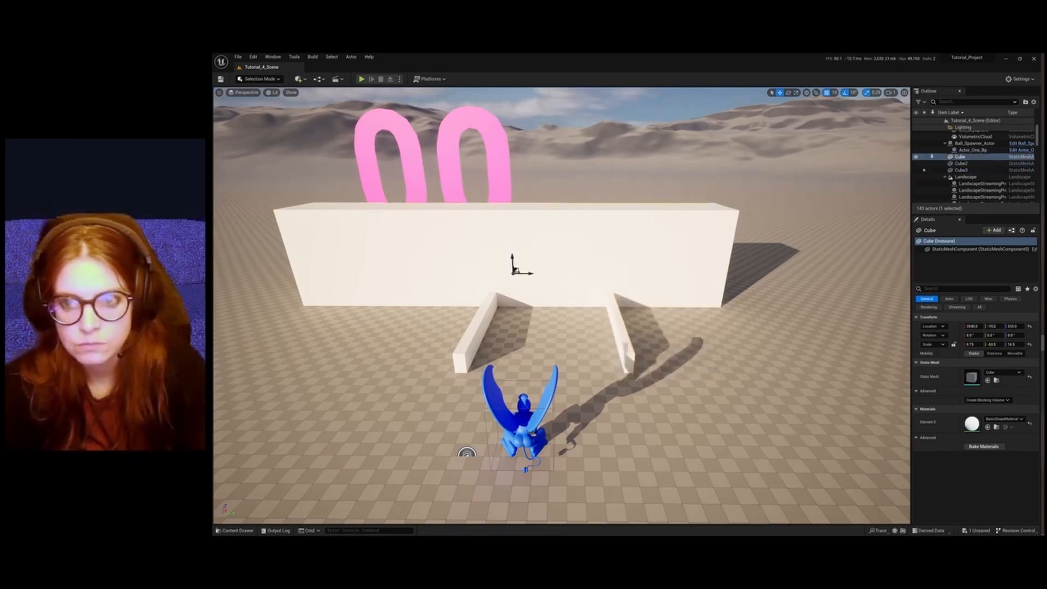
left_click(796, 93)
left_click_drag(525, 268, 465, 298, "alt")
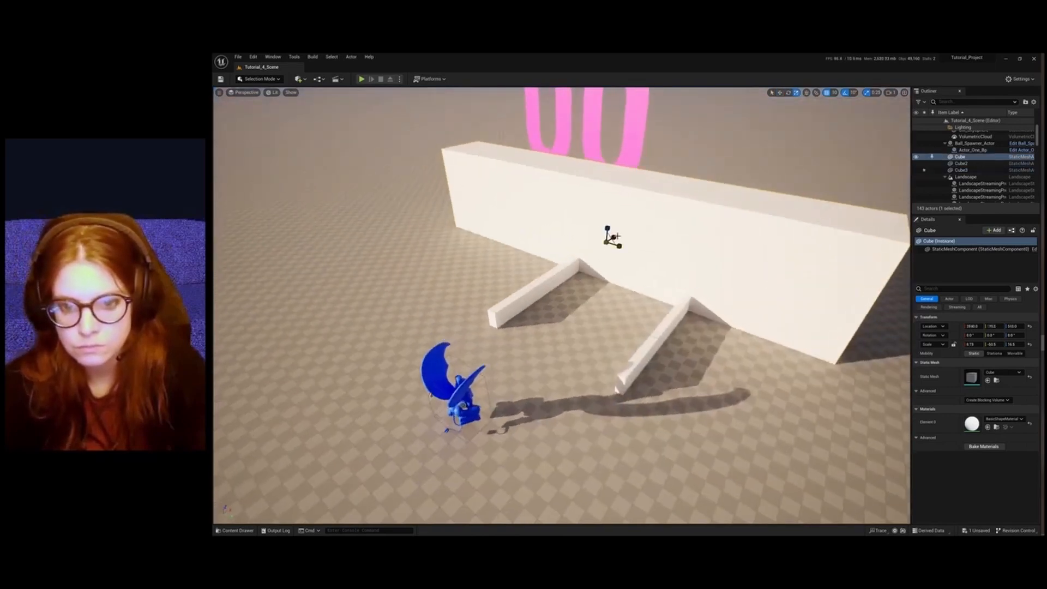
mouse_move(615, 240)
left_mouse_down()
mouse_move(591, 261)
mouse_move(619, 245)
left_mouse_up()
left_click_drag(661, 275, 721, 291, "alt")
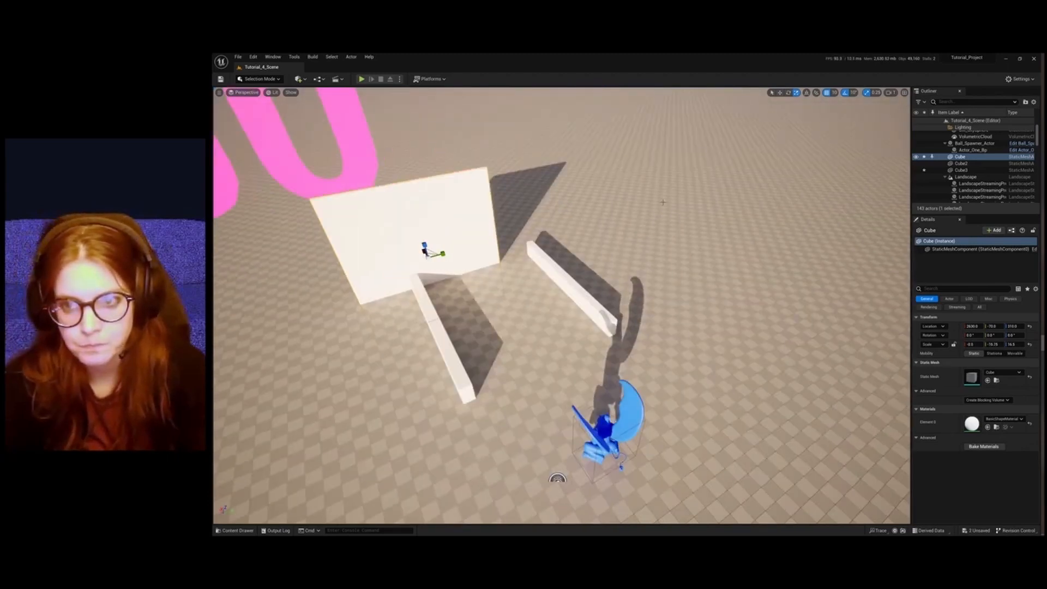
Move the shortened back wall sideways so it spans the gap between the far ends of the two side walls
left_click(780, 92)
left_click_drag(750, 232, 613, 251, "alt")
left_click_drag(518, 244, 559, 247)
left_click(577, 345)
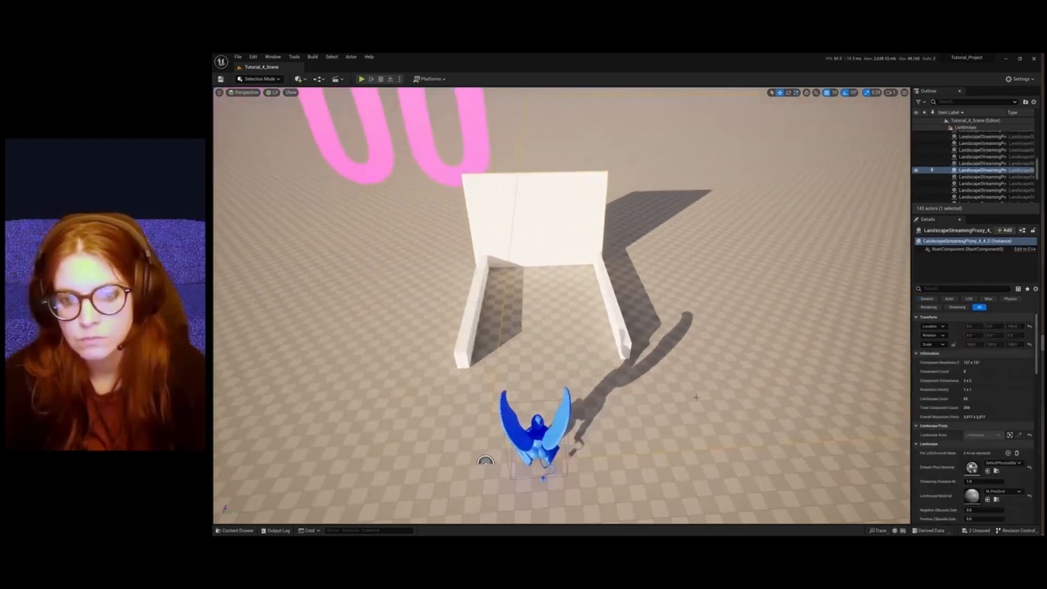
Select the back wall and both side walls together, and open the Content Drawer at a reduced height
left_click_drag(577, 345, 661, 305, "alt")
left_click(581, 350)
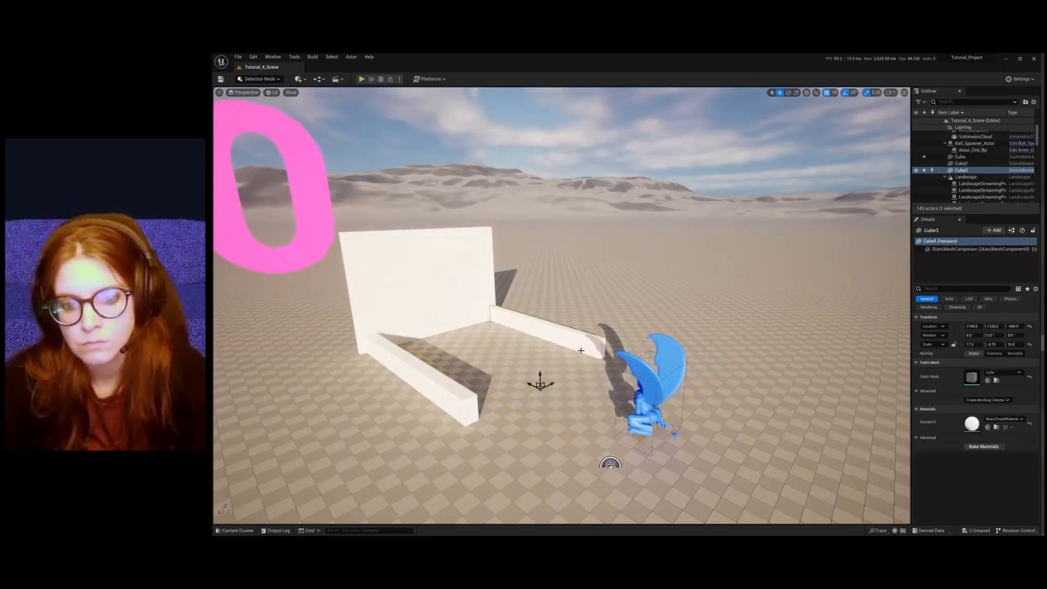
left_click(444, 403, "shift")
left_click(435, 314, "shift")
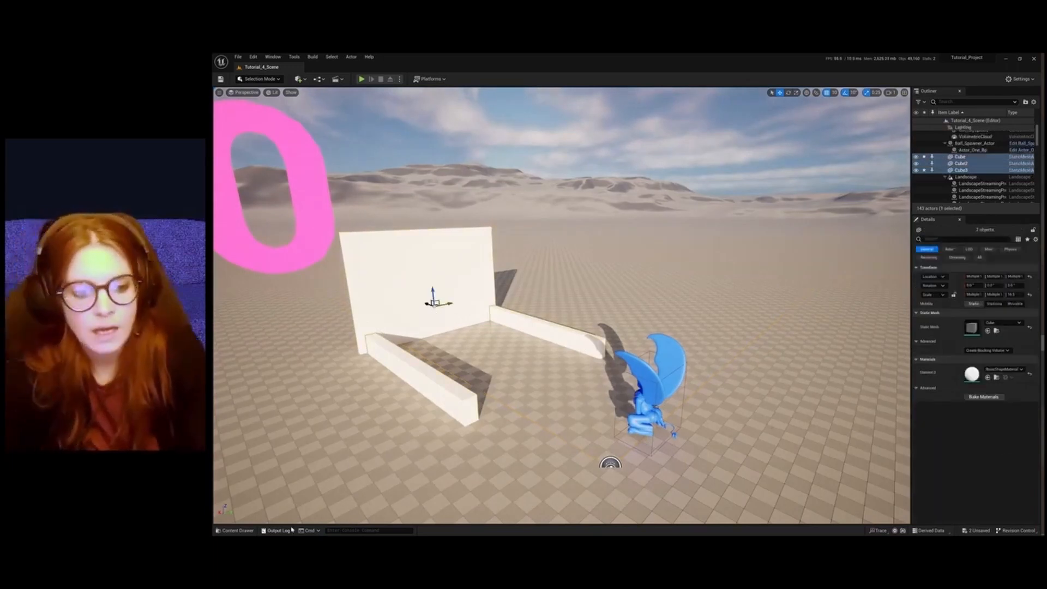
key("ctrl+space")
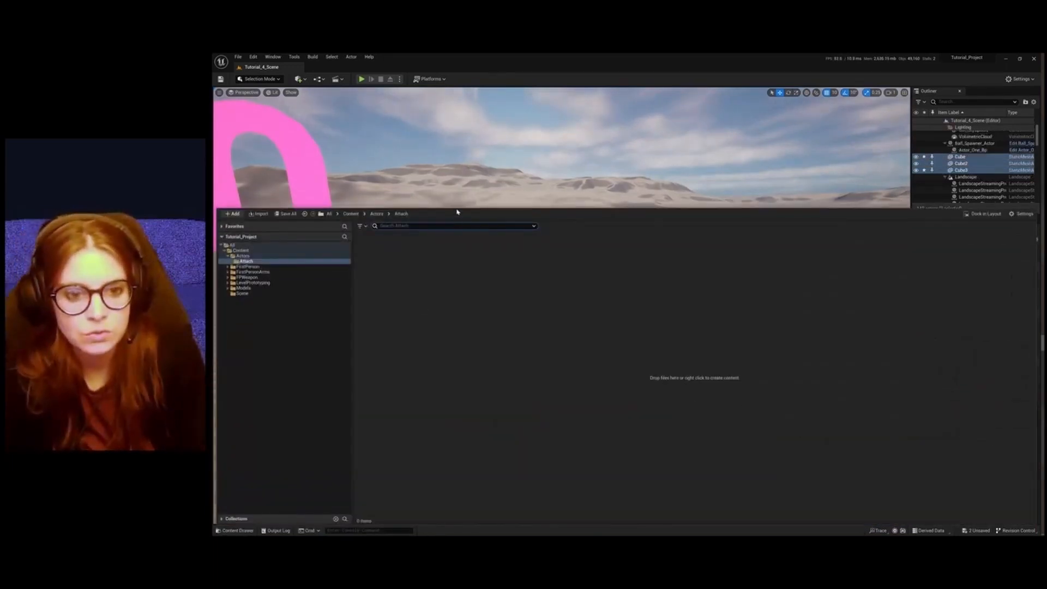
left_click_drag(457, 208, 429, 311)
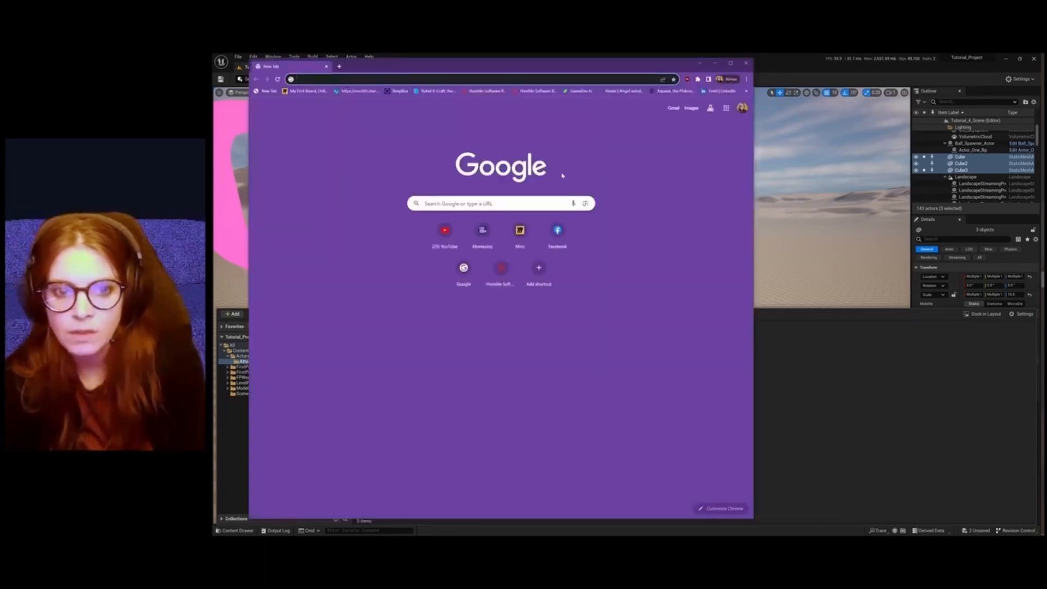
Switch to the Chrome browser and search Google Images for "court yard wall texture"
left_click(487, 205)
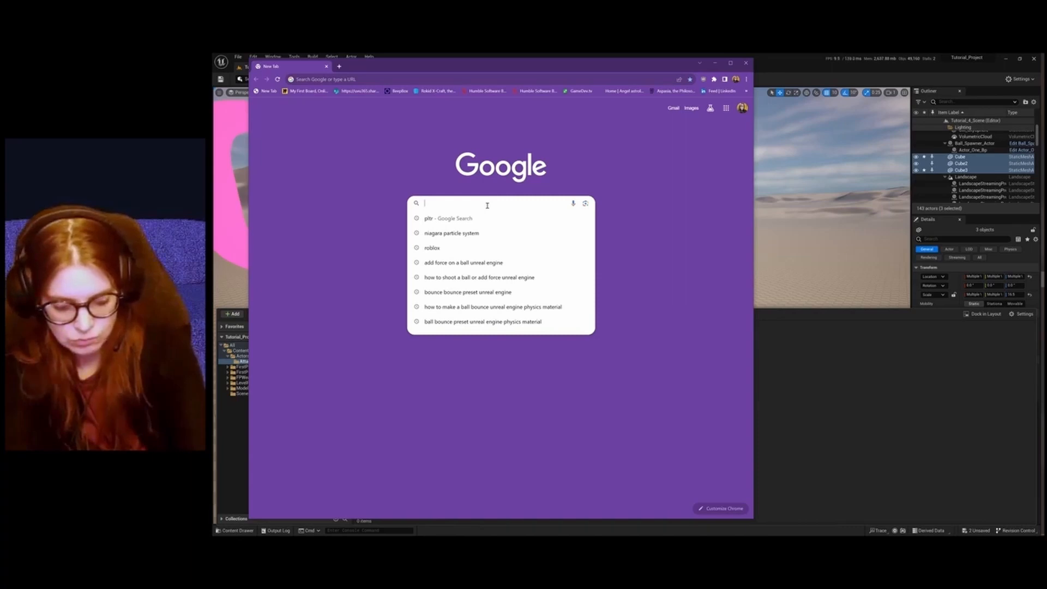
type("c")
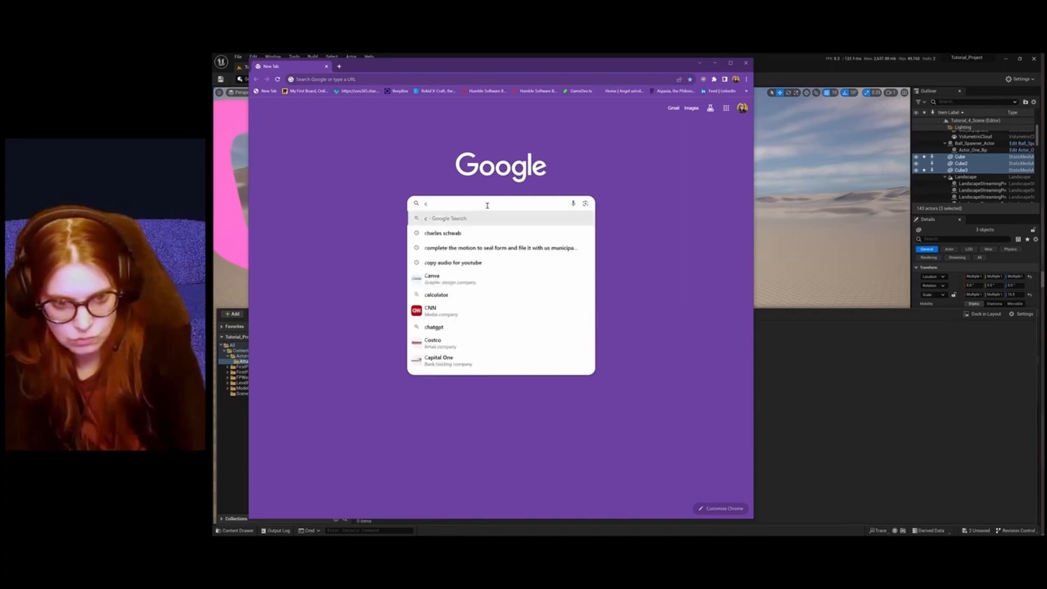
type("our")
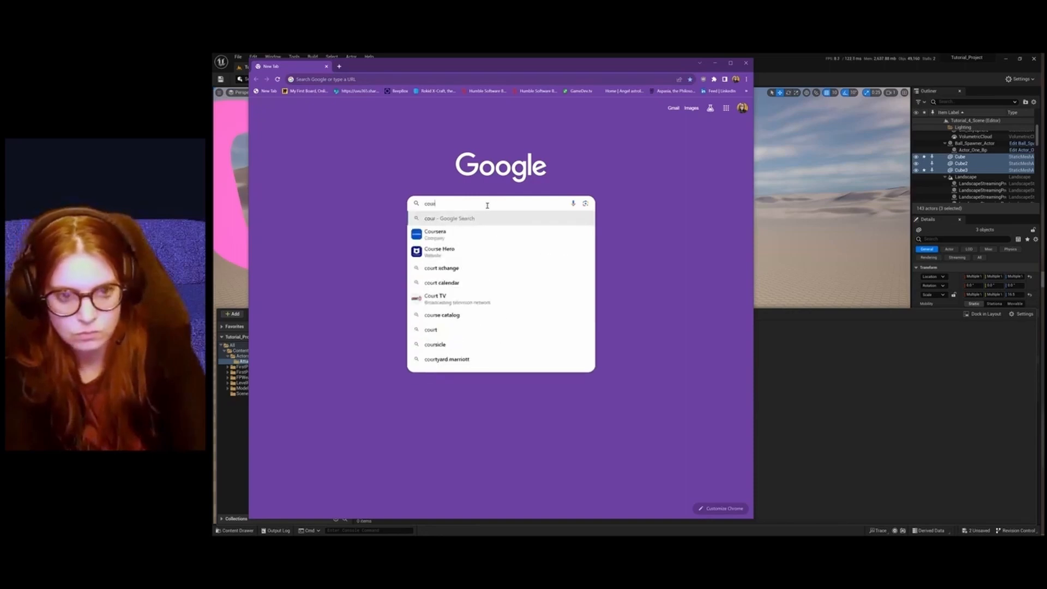
type("t wall")
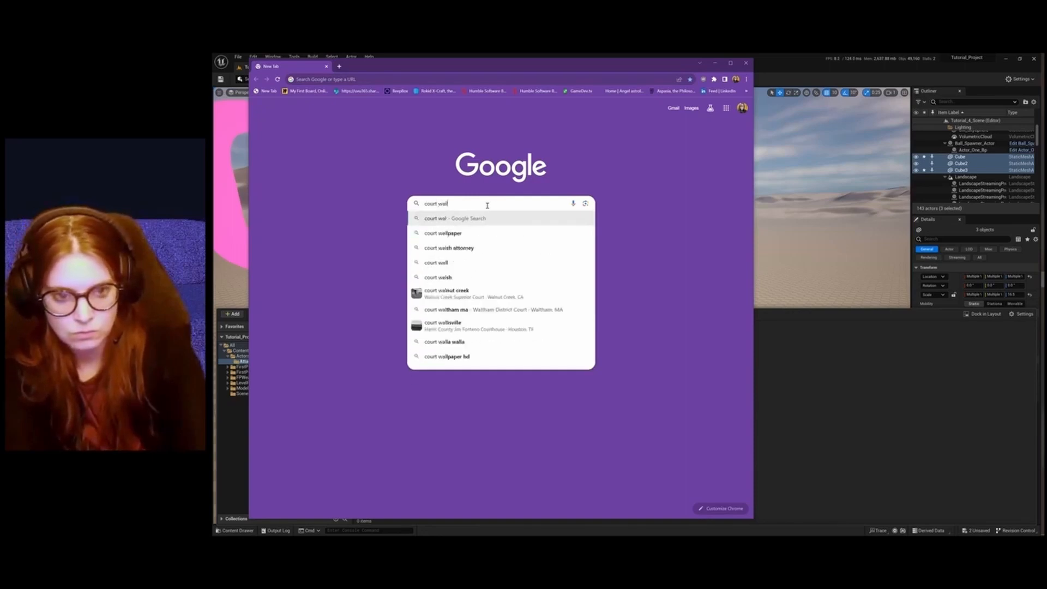
key("BackSpace")
key("BackSpace")
key("BackSpace")
key("BackSpace")
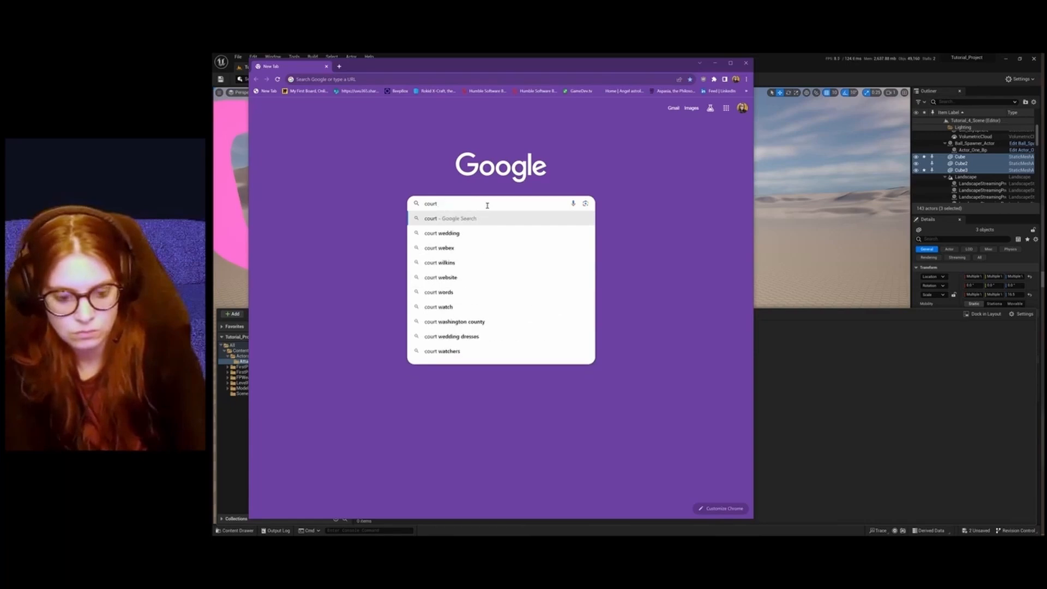
type("yard wall")
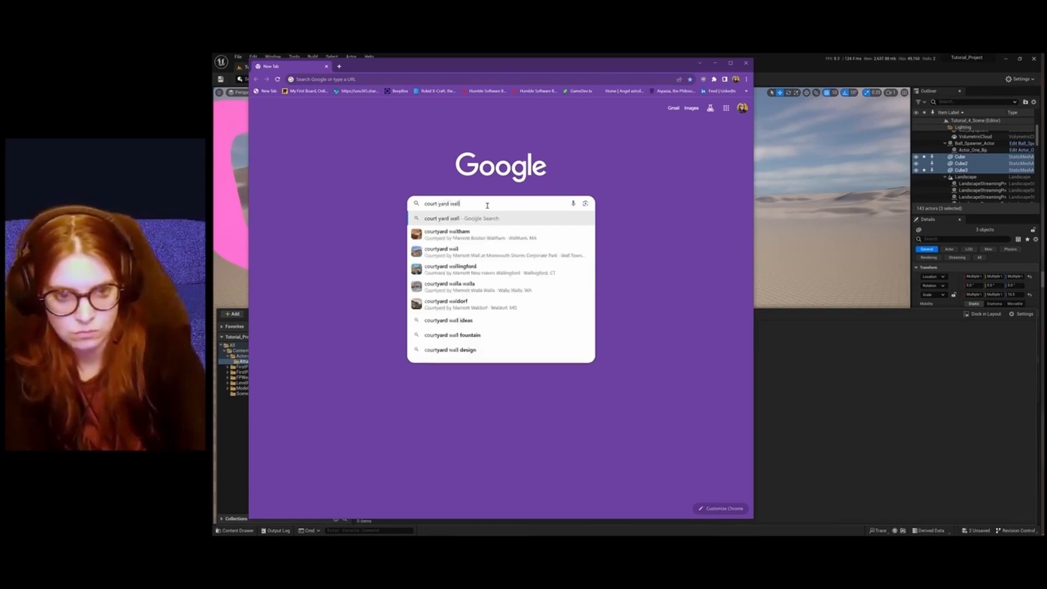
type(" texture")
key("Return")
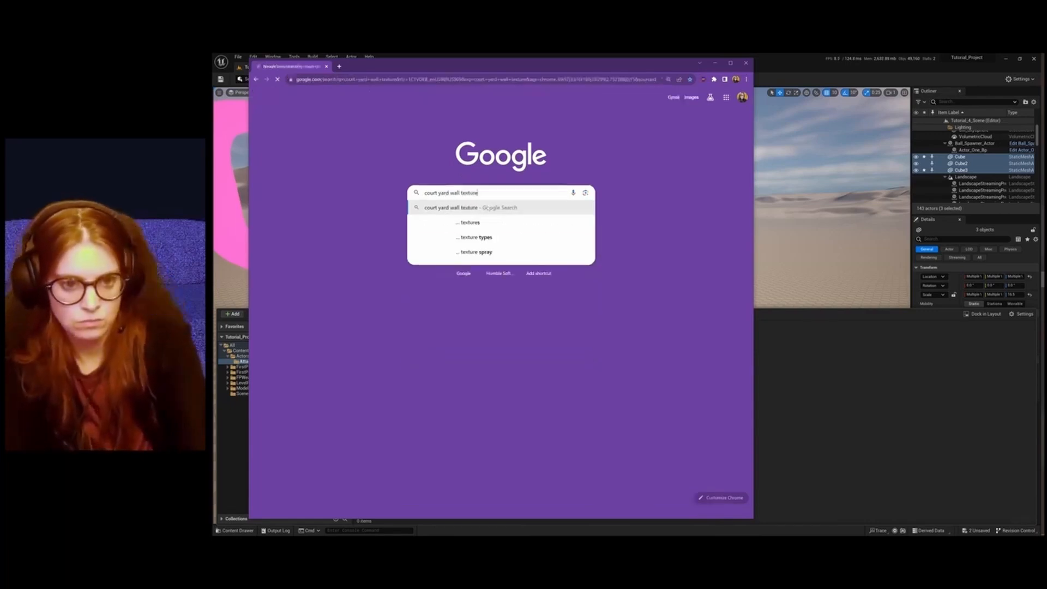
left_click(339, 203)
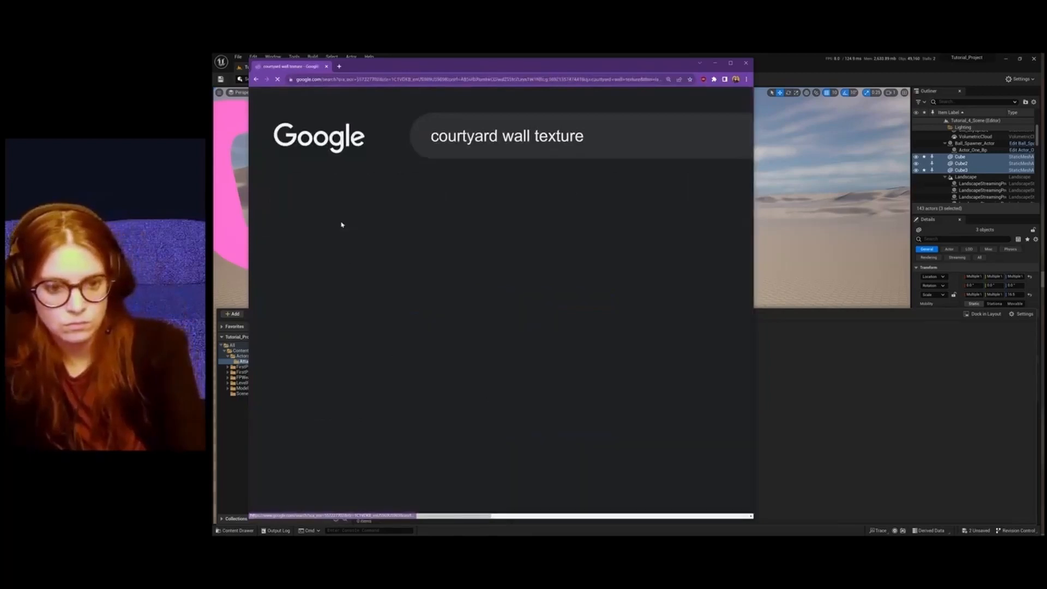
Refine the image search to "courtyard wall texture tennis"
scroll(666, 403, "down", 3)
scroll(668, 403, "down", 6, "ctrl")
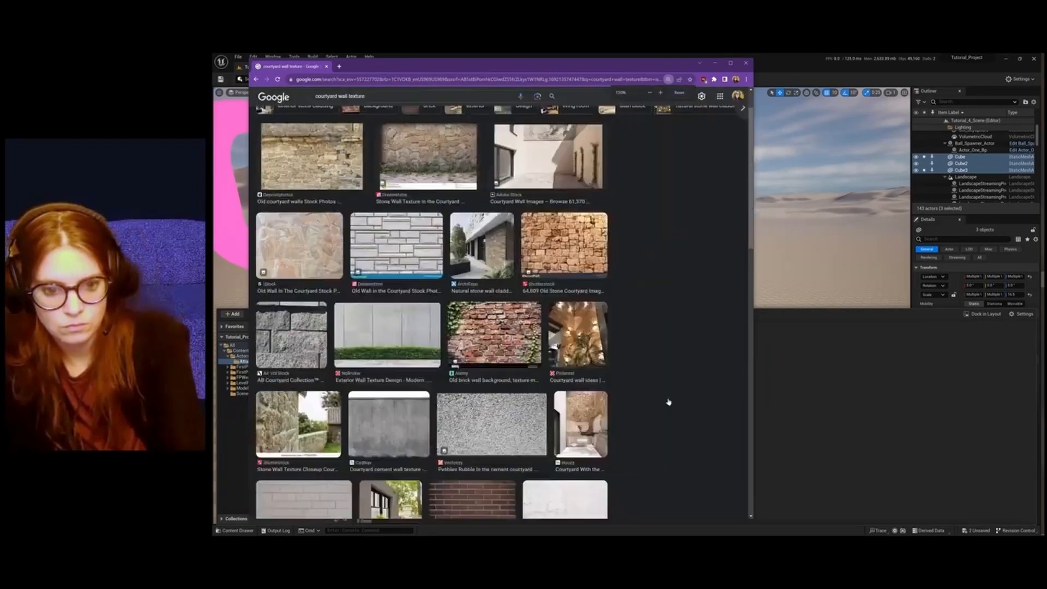
scroll(669, 402, "up", 2, "ctrl")
left_click(413, 100)
type("t")
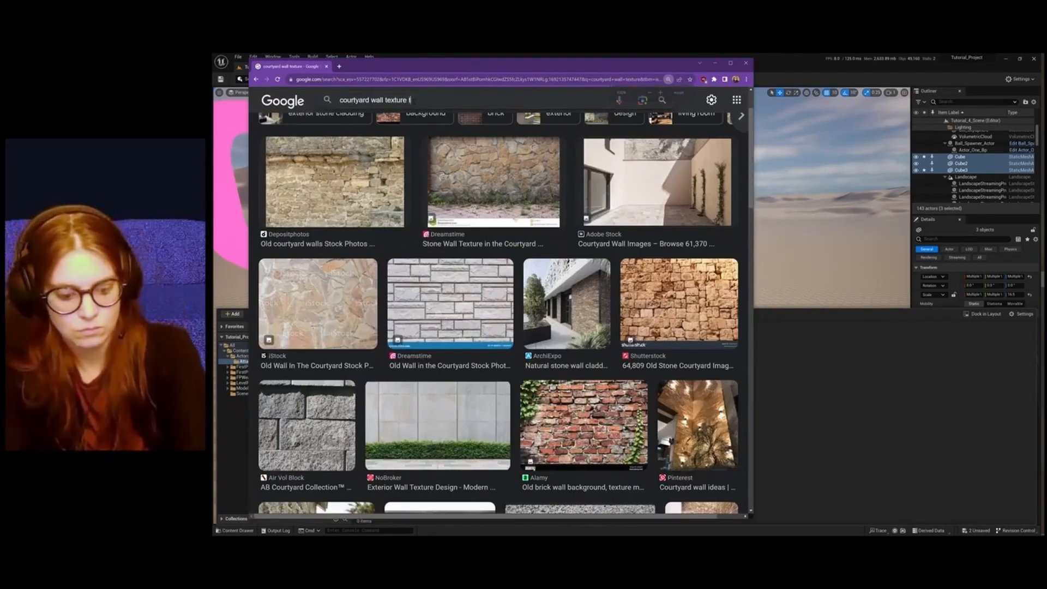
type("ennis")
key("Return")
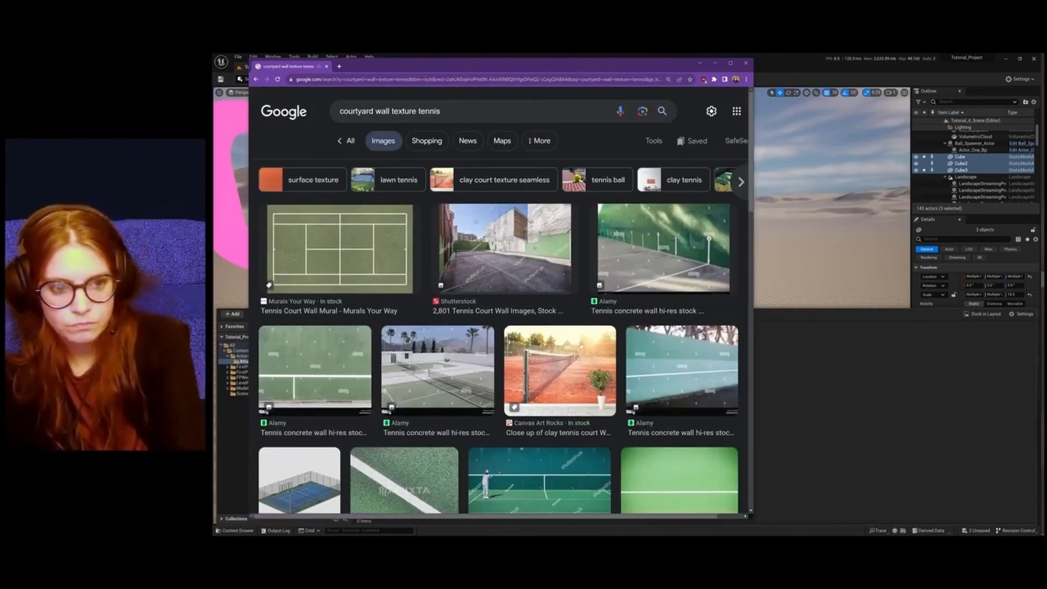
Browse the tennis image results and open the preview of the Tennis Court Wall Mural from Murals Your Way
scroll(354, 249, "down", 10)
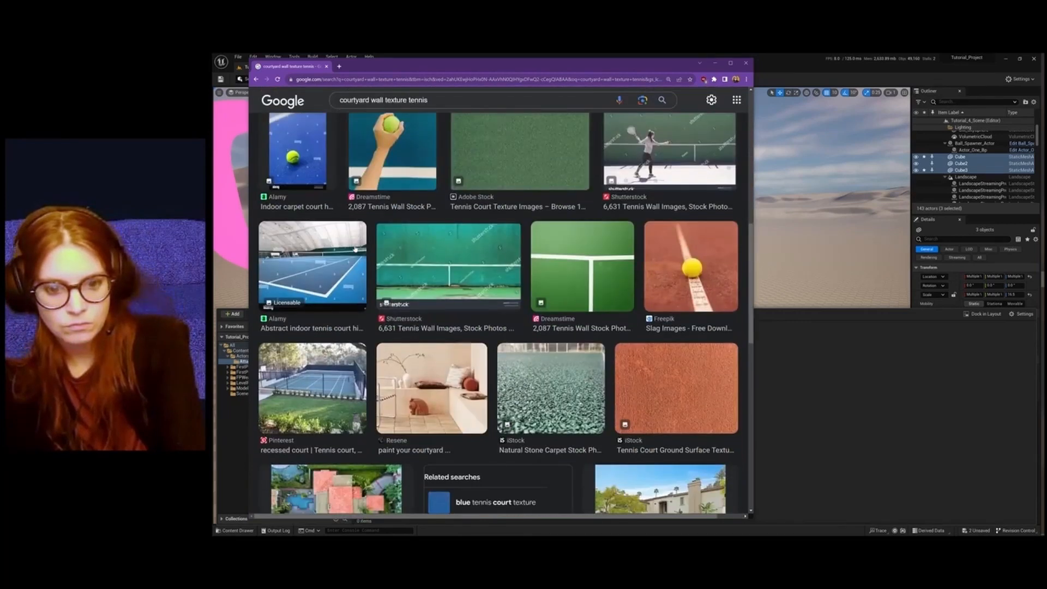
scroll(355, 250, "down", 12)
scroll(363, 248, "up", 3)
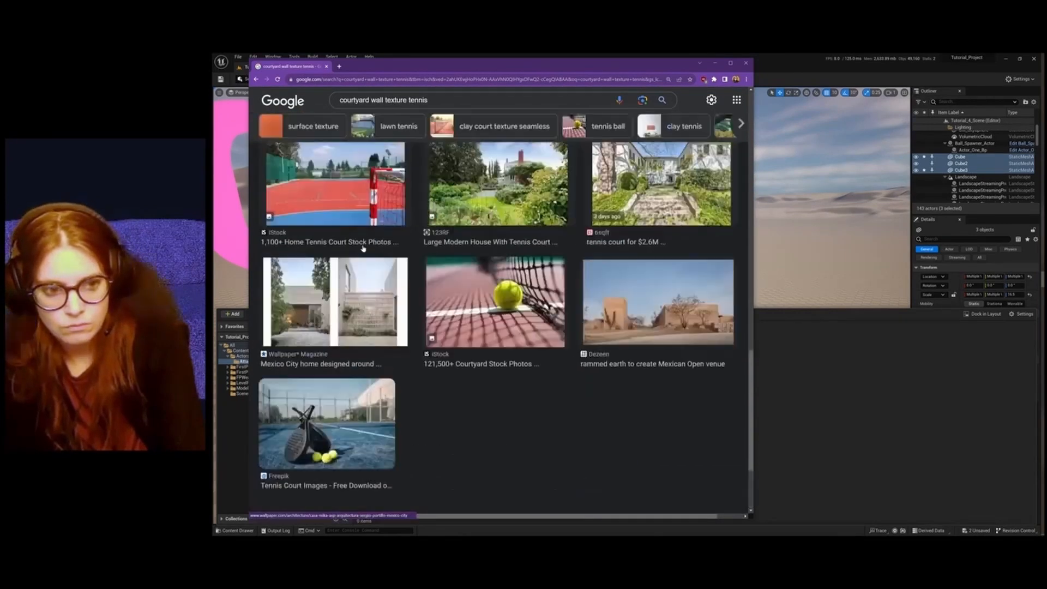
scroll(363, 249, "up", 15)
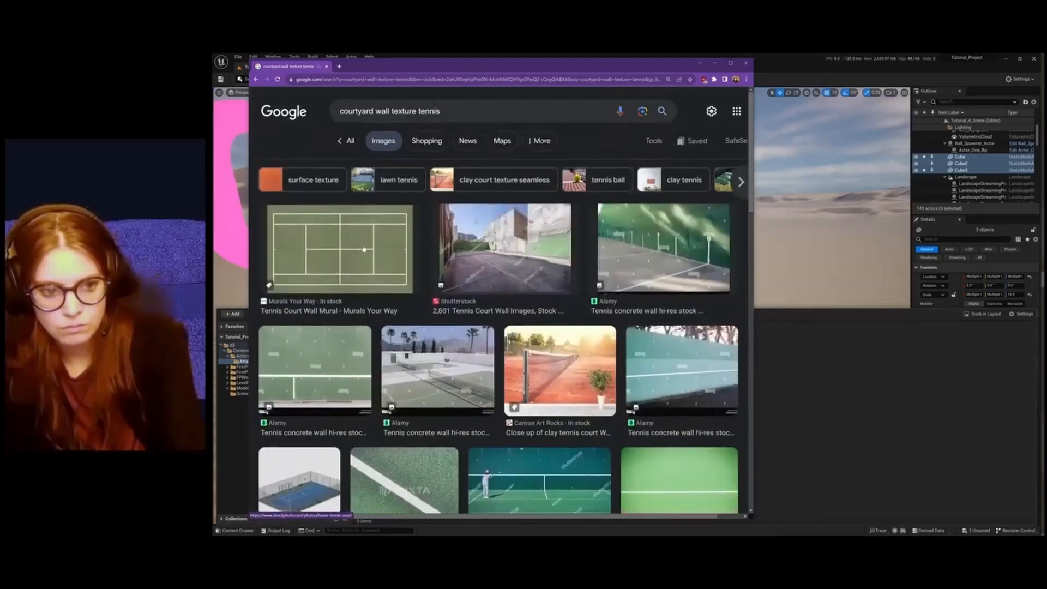
left_click(363, 248)
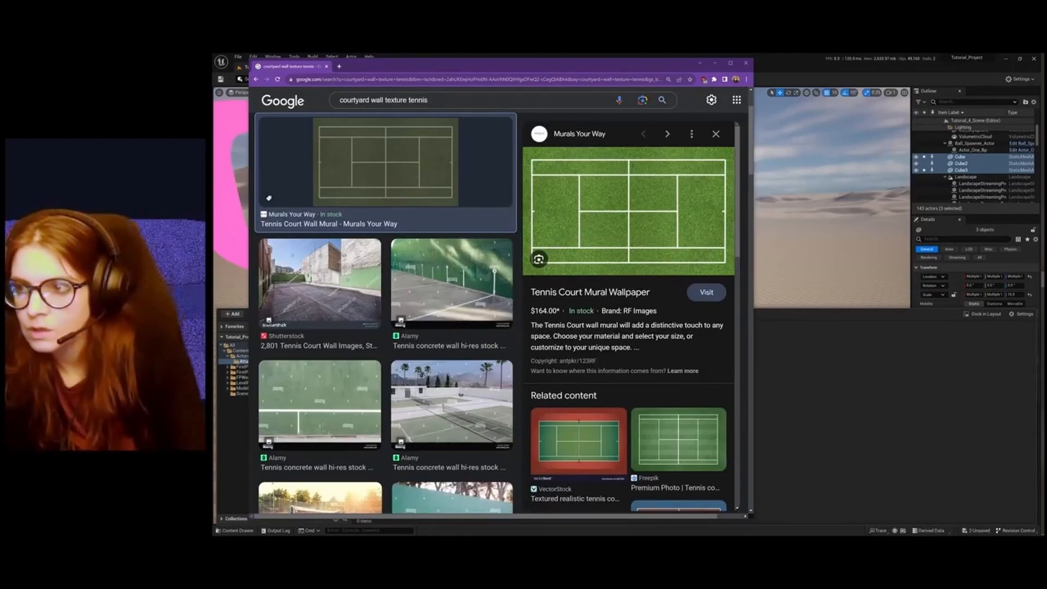
Switch to Paint, paste a screenshot of the browser page, and crop it to the right half of the green tennis court
key("super")
left_click(811, 180)
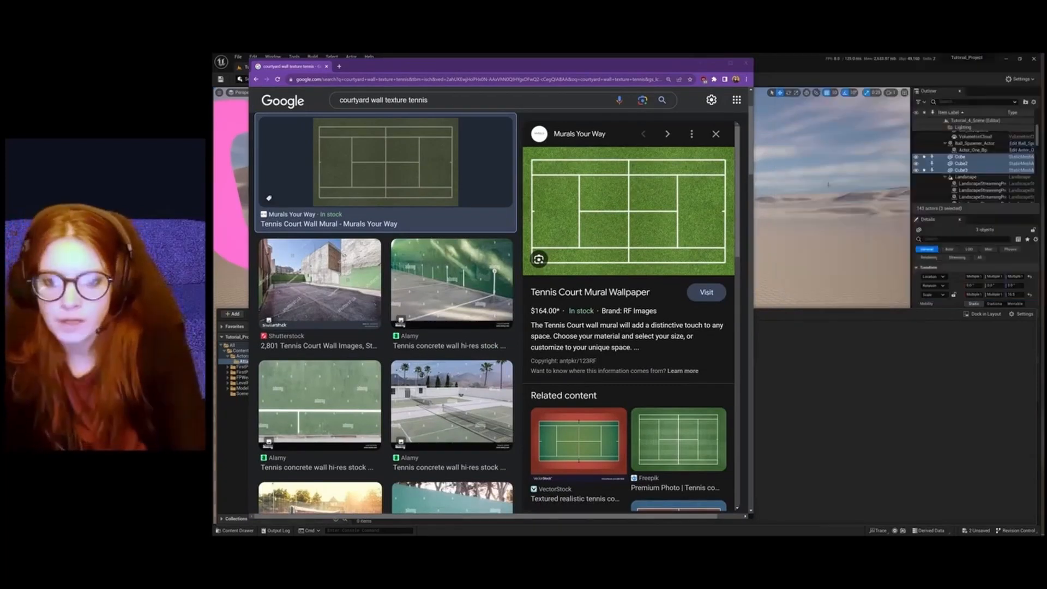
key("ctrl+v")
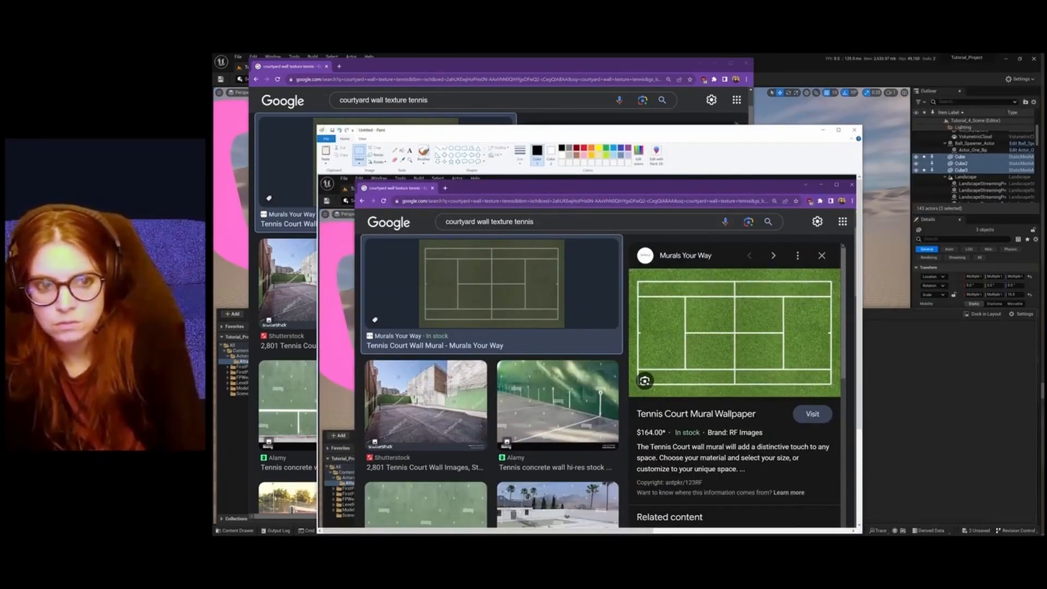
left_click(379, 148)
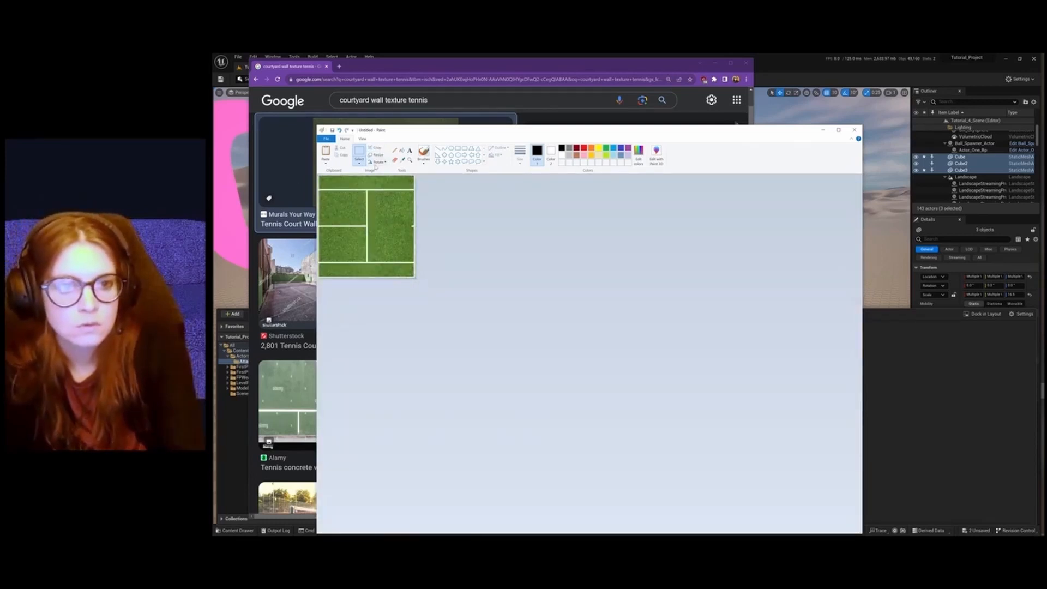
Rotate the court image left by 90° and crop away the white line along its lower edge
left_click(379, 162)
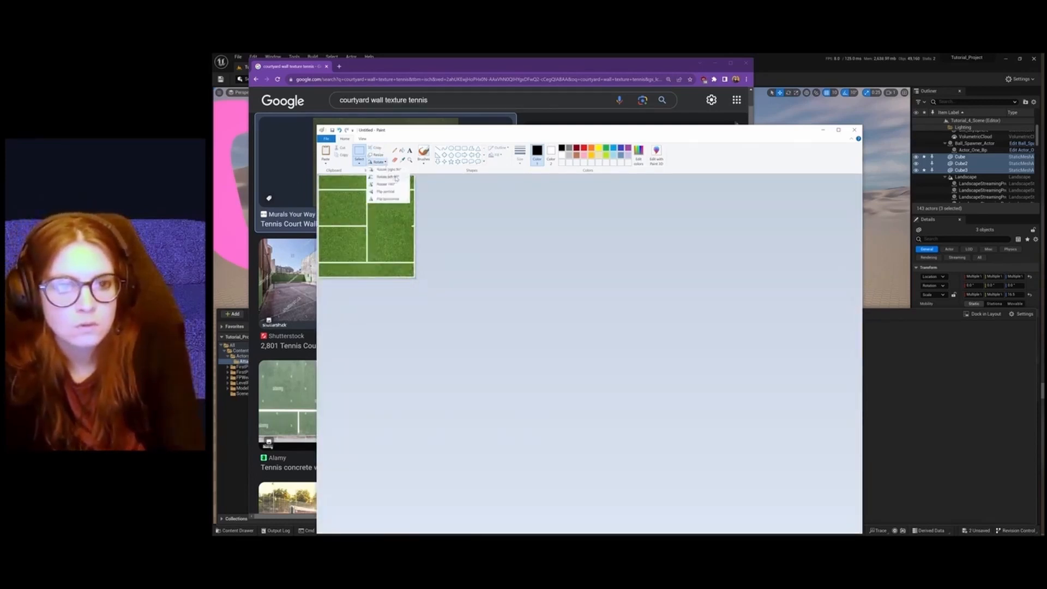
left_click(397, 177)
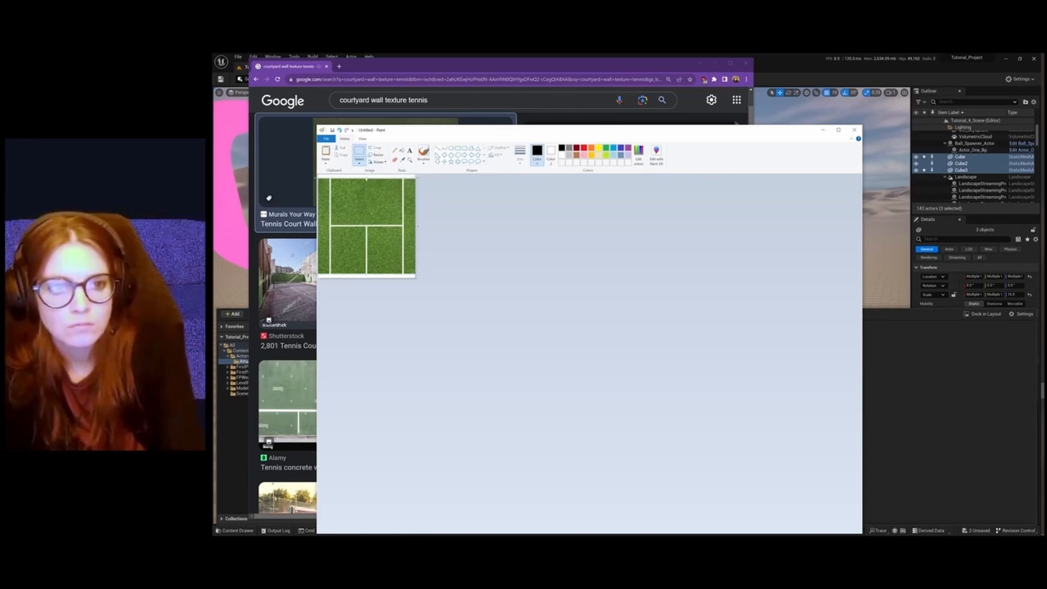
left_click(374, 149)
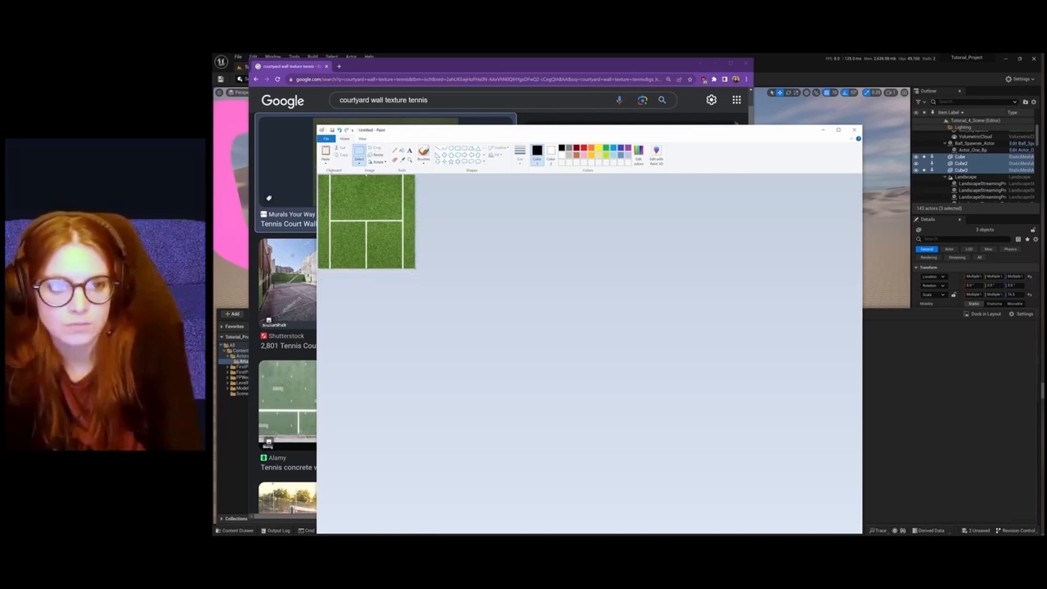
left_click(377, 149)
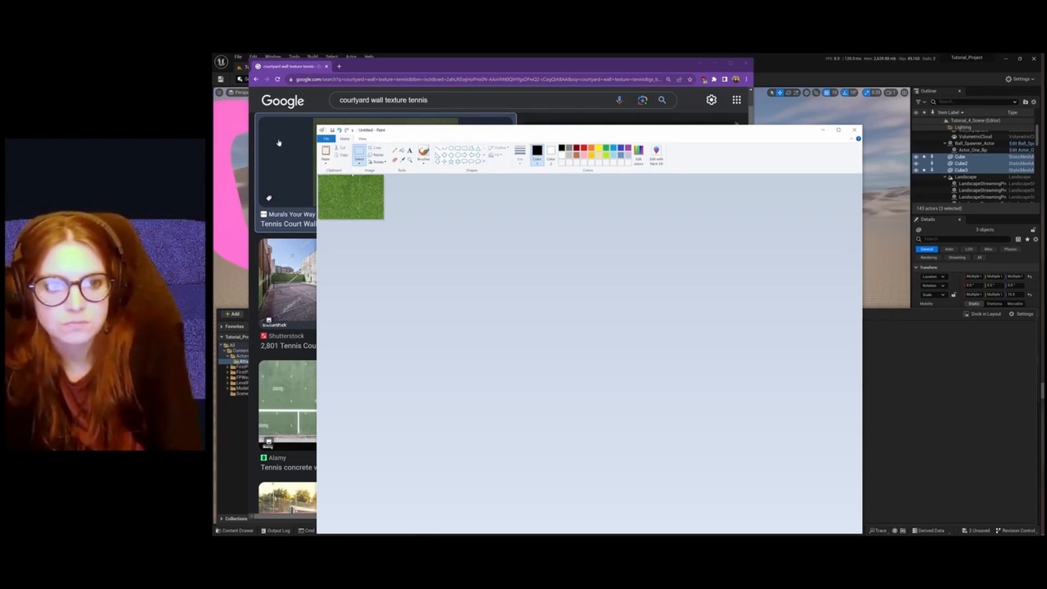
left_click(375, 150)
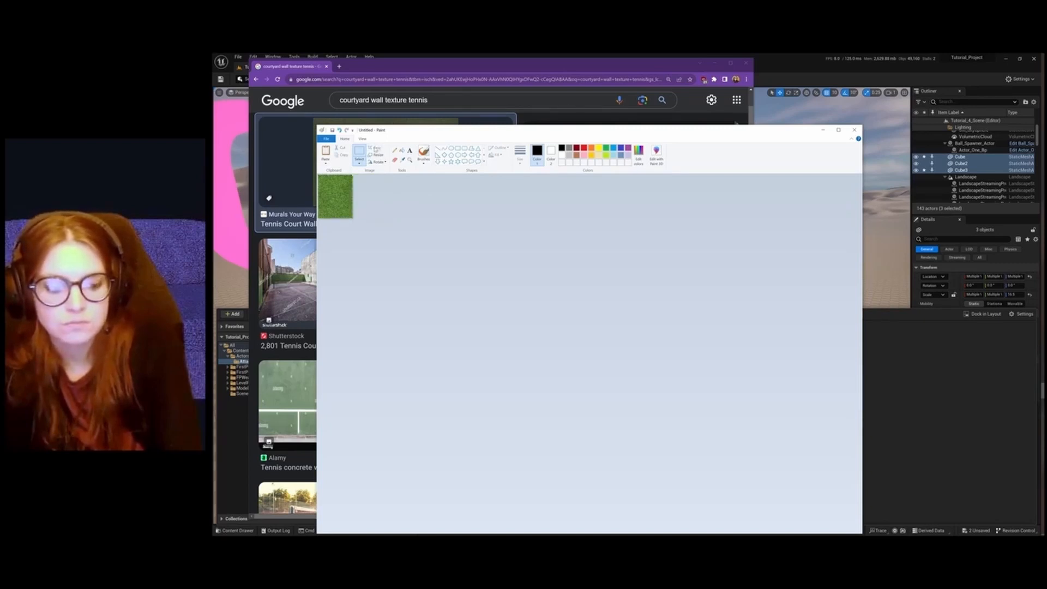
key("ctrl+z")
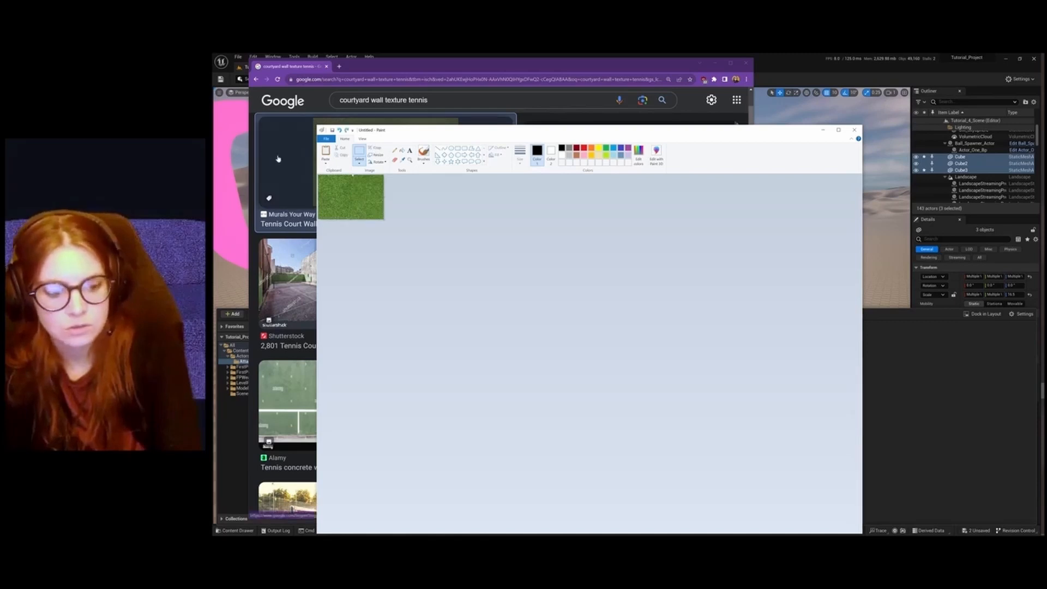
key("ctrl+v")
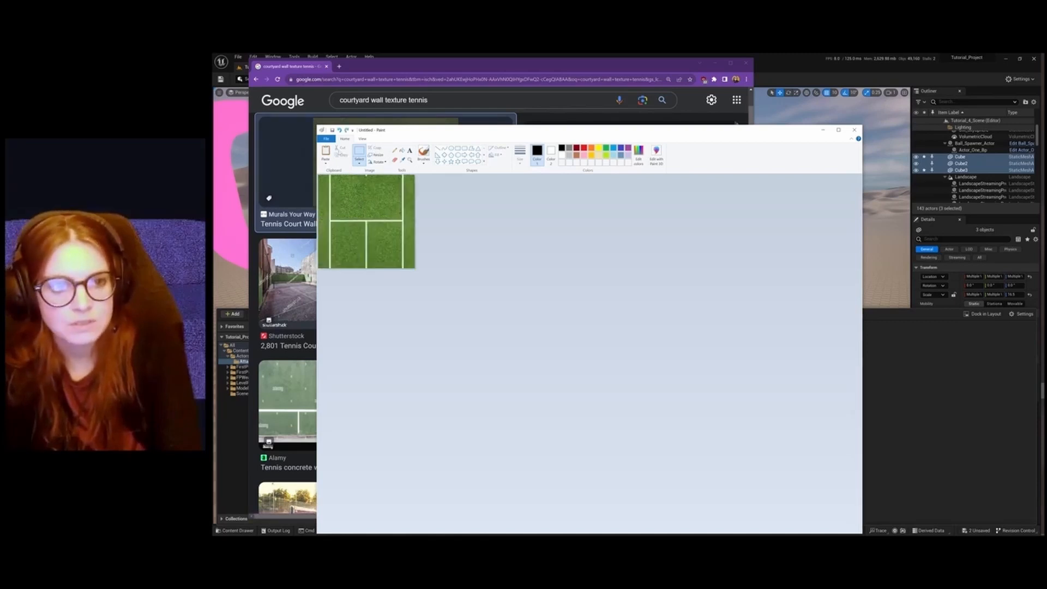
Save the tennis court image as a PNG named court_texture in the tutorial_7 folder
left_click(326, 138)
left_click(340, 196)
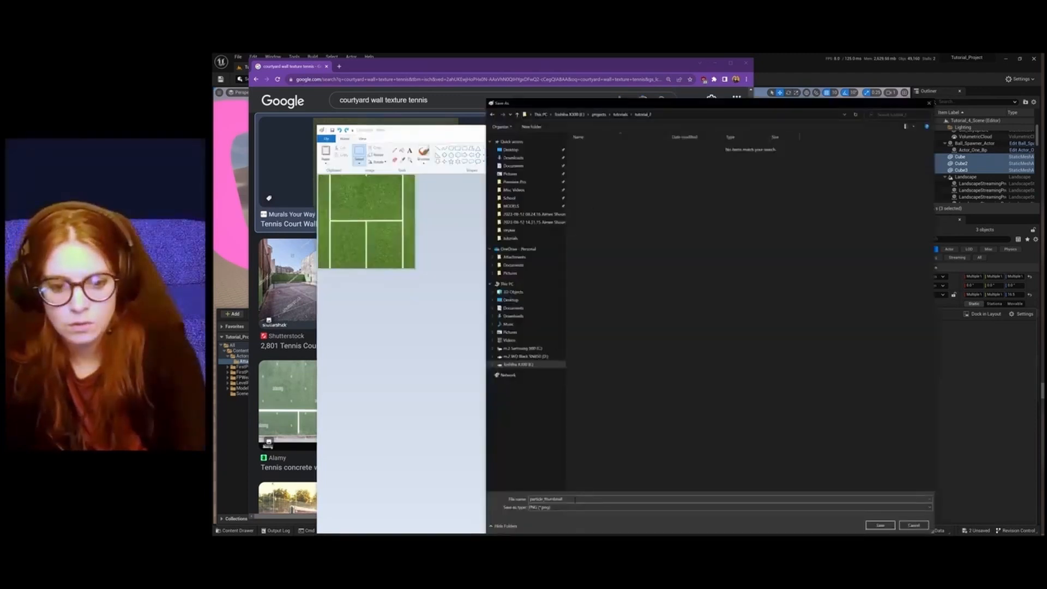
left_click_drag(575, 500, 515, 493)
type("court")
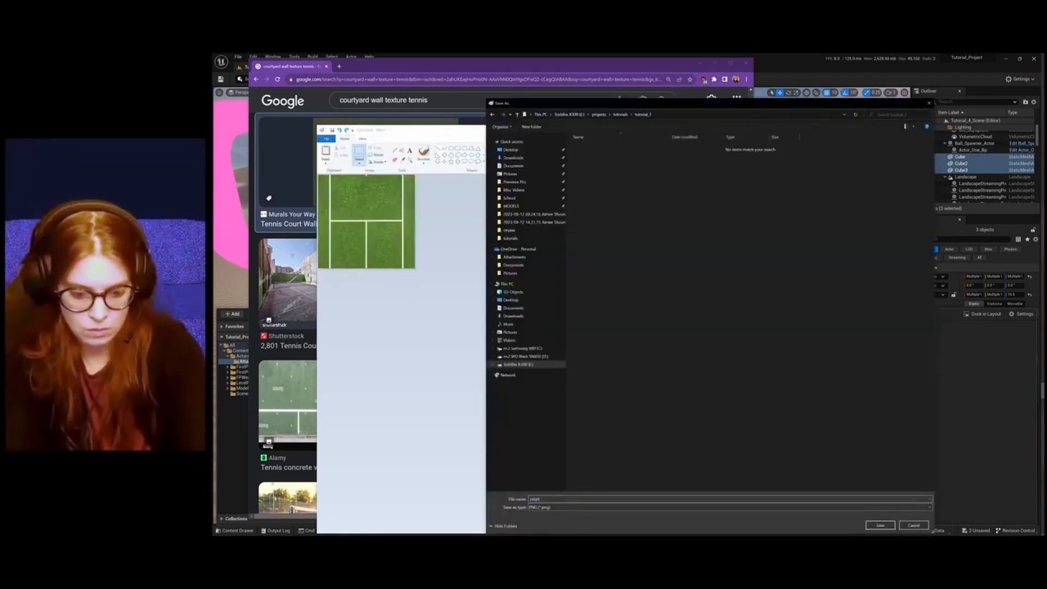
type("_ten")
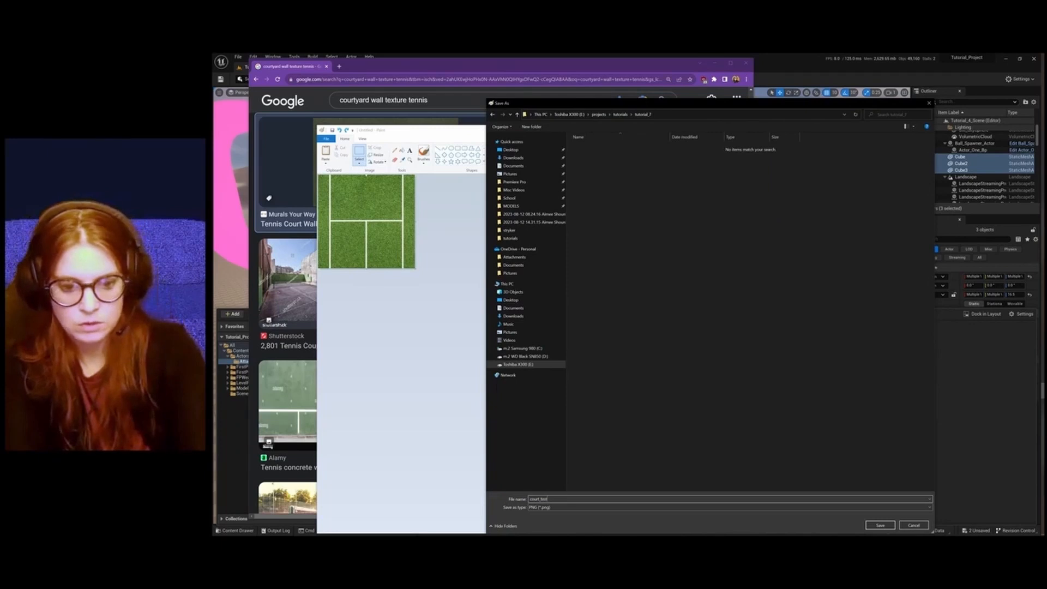
type("ture")
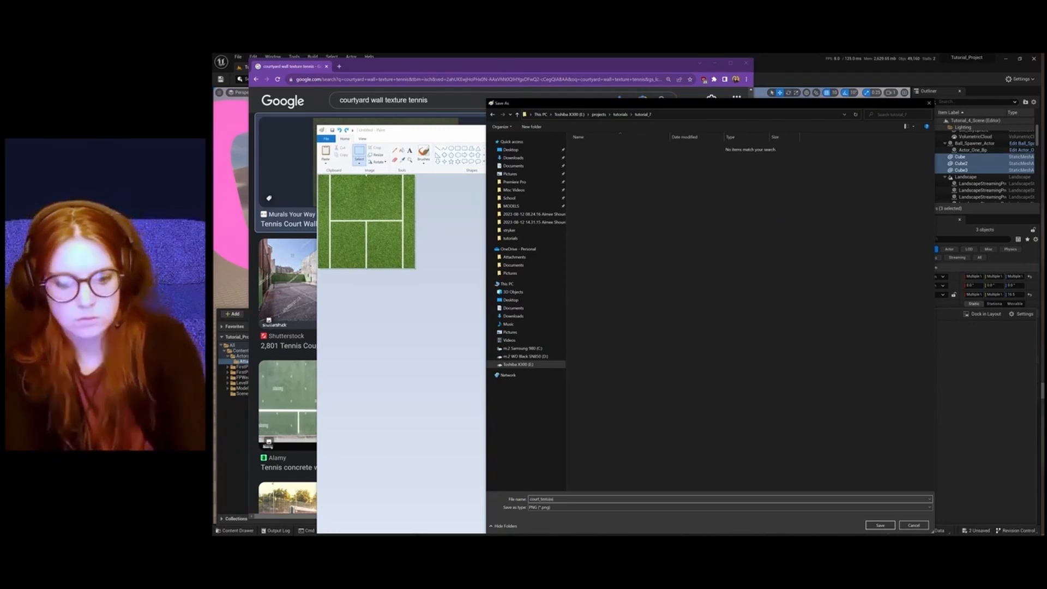
key("Return")
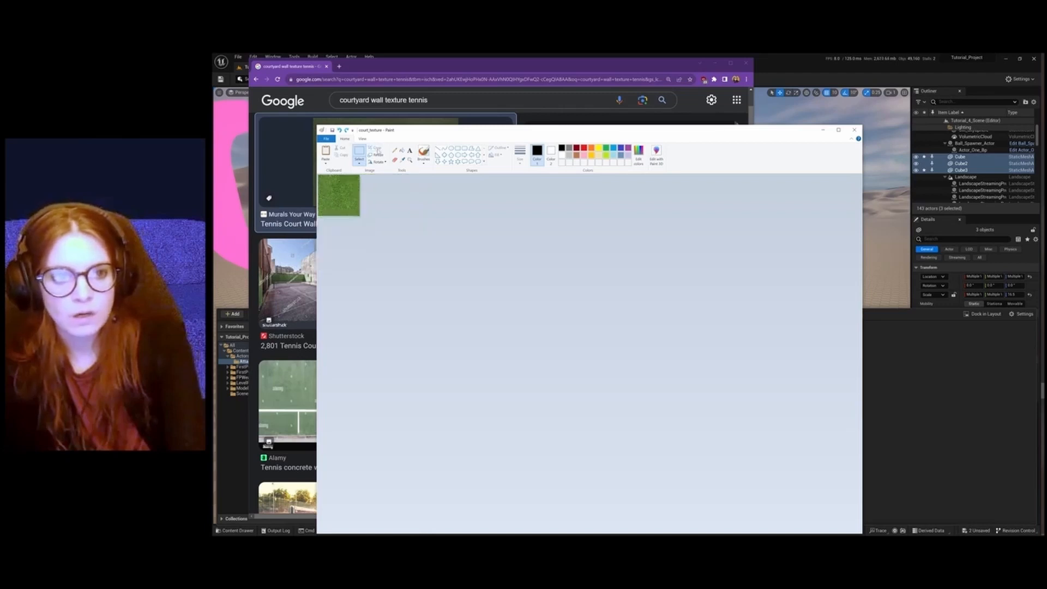
Save the plain grass crop as a separate PNG named court_texture_plain in the same folder
left_click(327, 139)
left_click(343, 194)
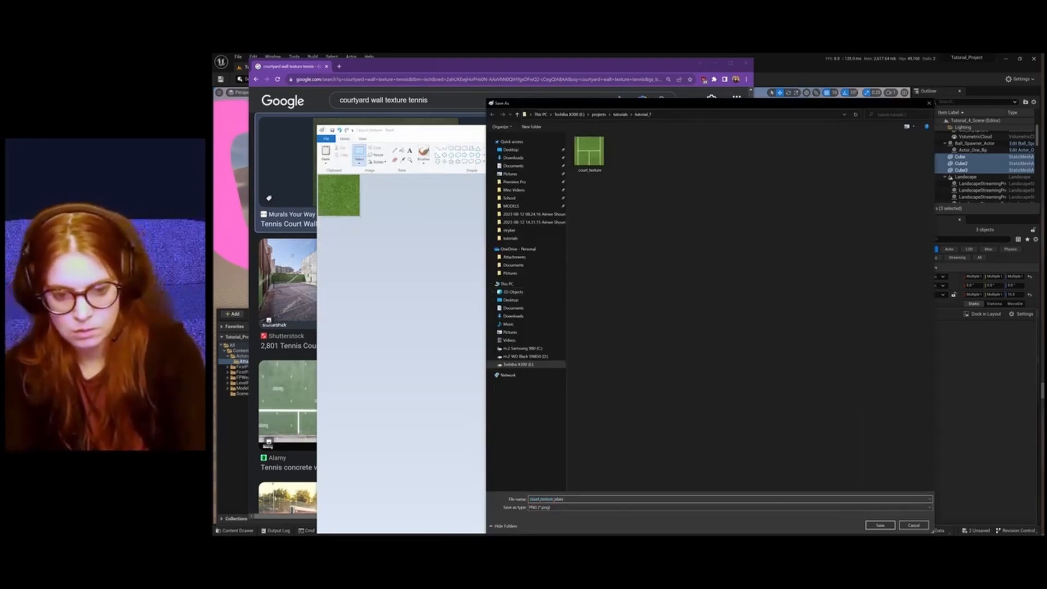
key("Return")
Switch to the Unreal Editor and create a folder named textures inside the project's Content folder
left_click(227, 351)
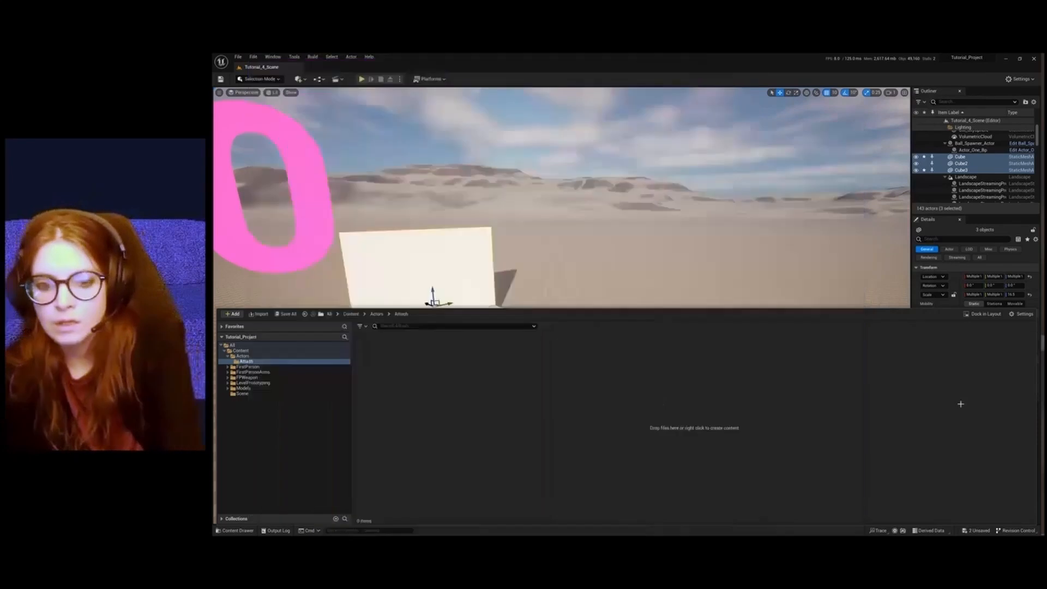
right_click(375, 368)
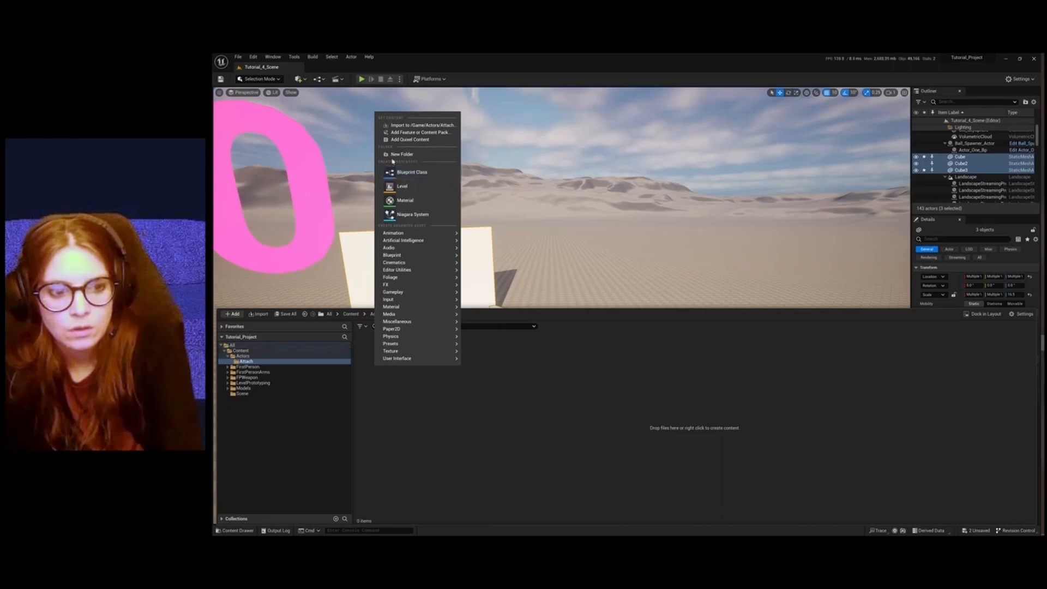
left_click(241, 351)
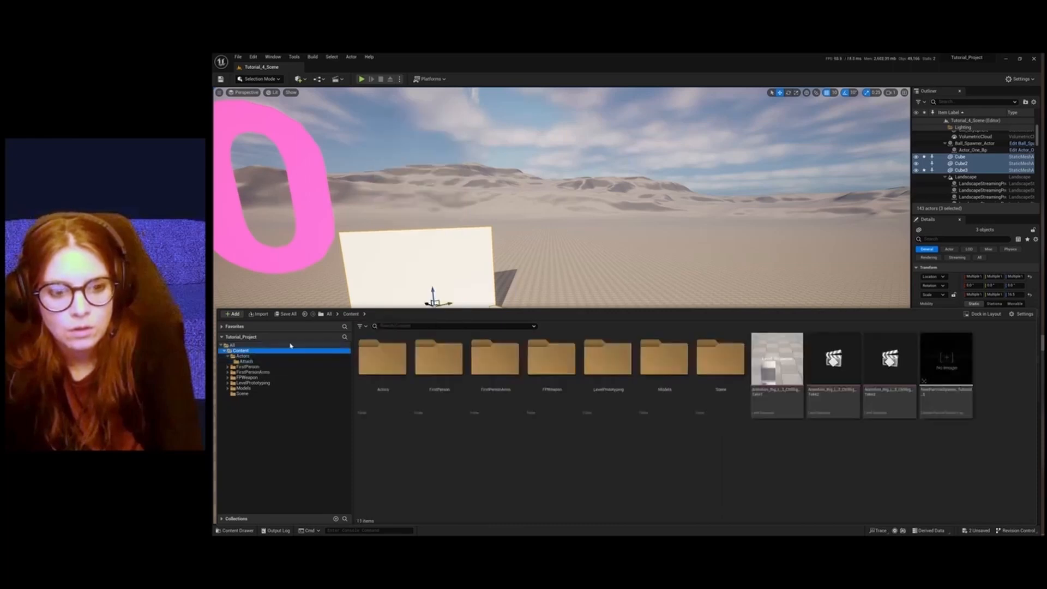
right_click(426, 462)
left_click(461, 250)
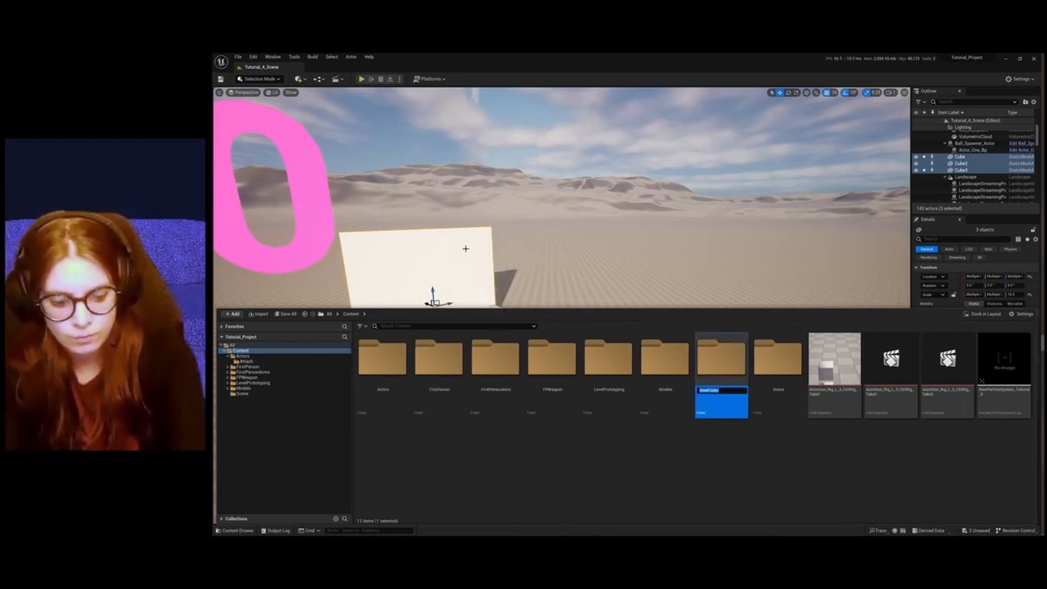
type("Ma")
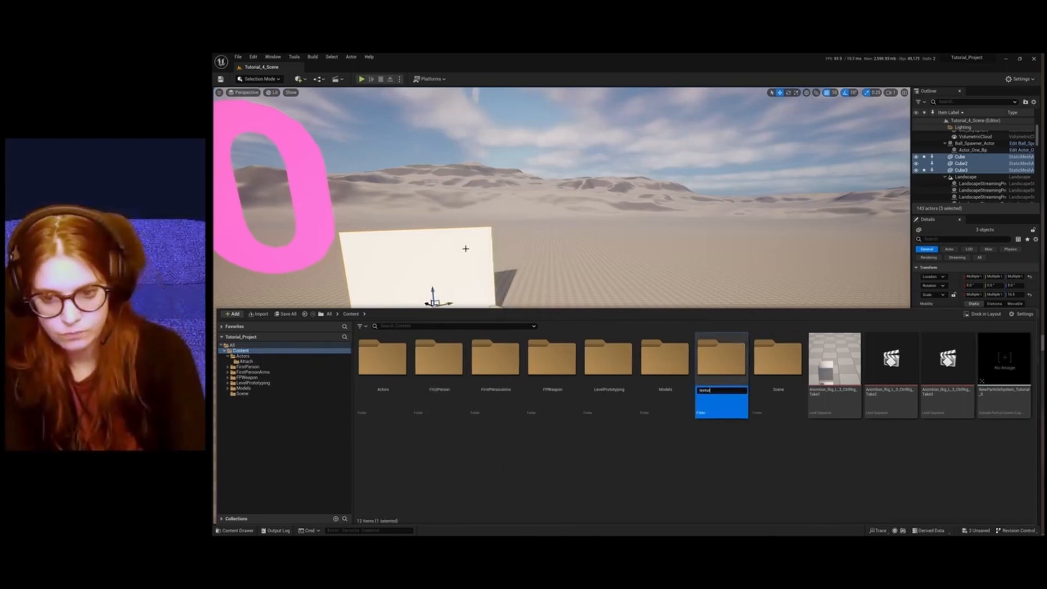
type("xtures")
key("Return")
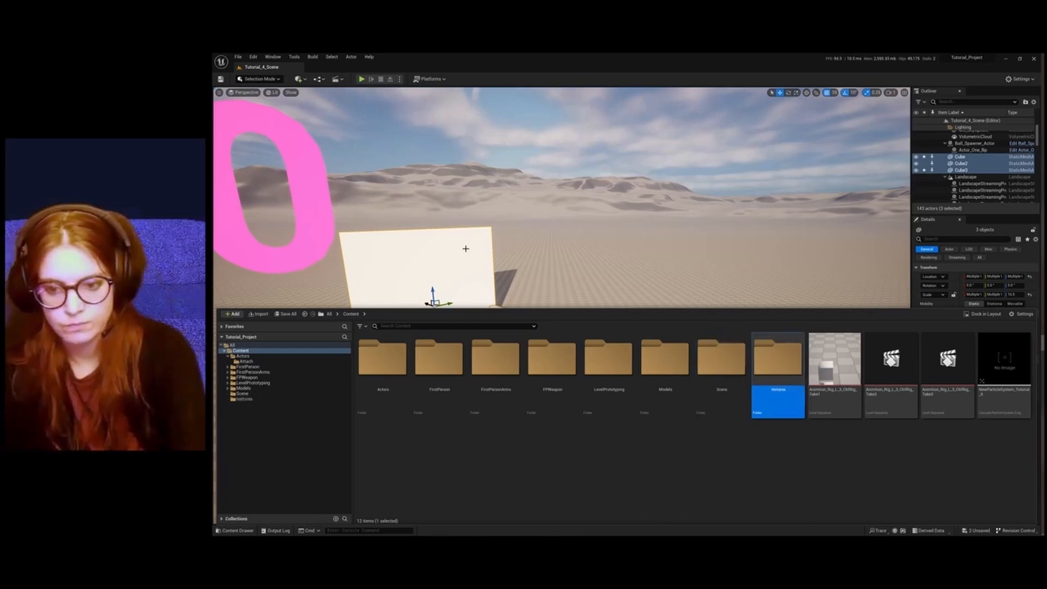
Import the court_texture and court_texture_plain images from the tutorial_7 folder into the new textures folder
double_click(773, 372)
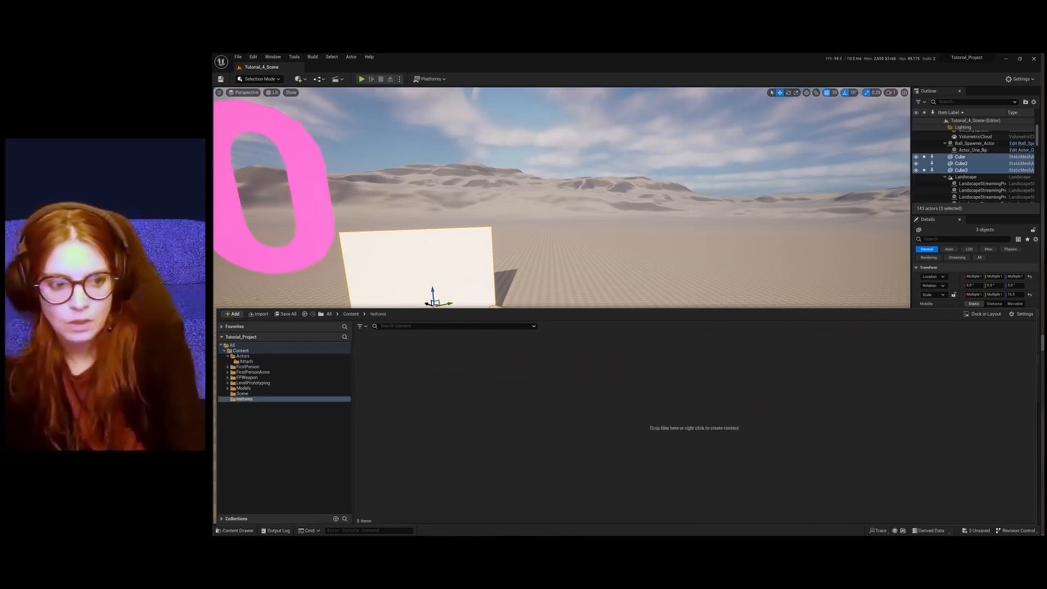
left_click(257, 315)
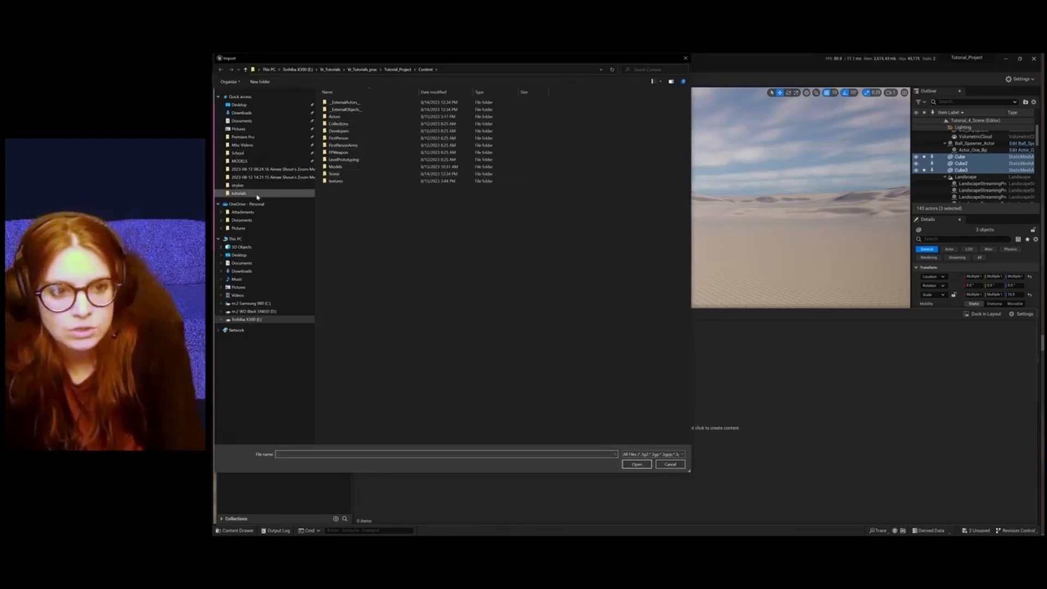
left_click(289, 194)
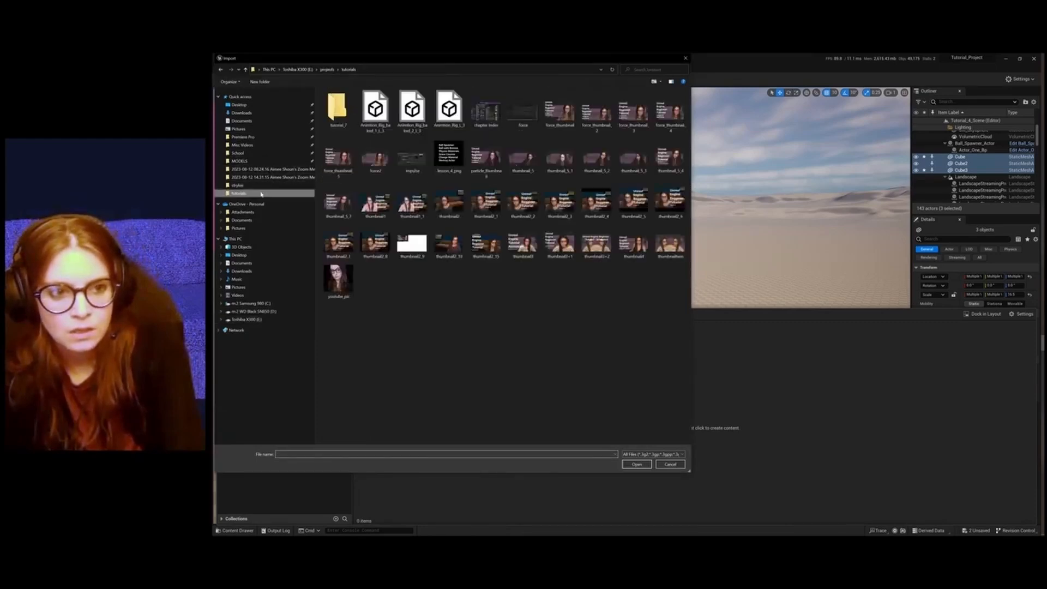
double_click(344, 124)
left_click(341, 112)
left_click(374, 120, "shift")
left_click(635, 465)
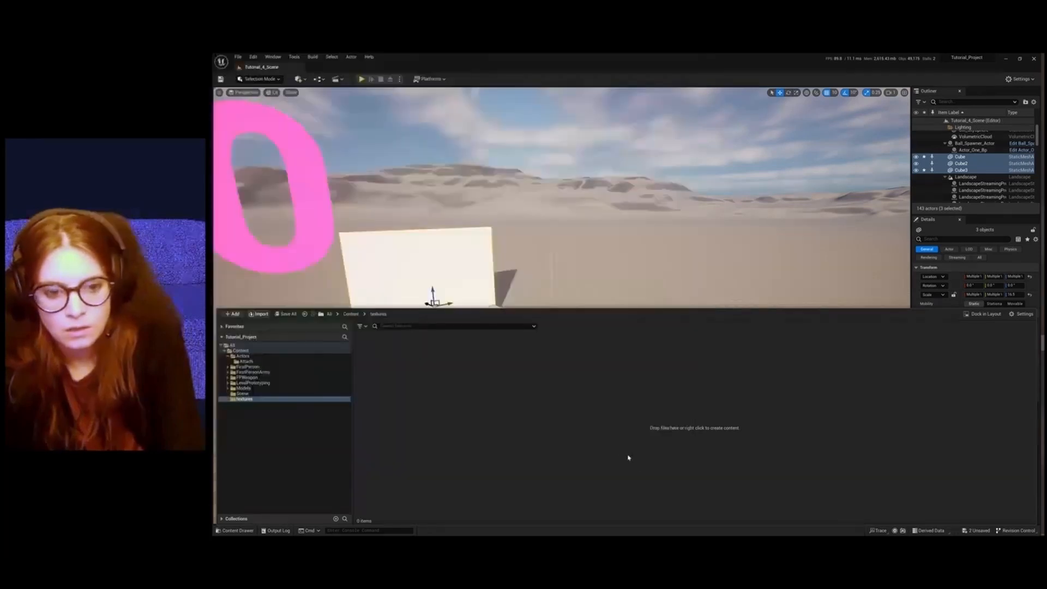
Create a material named court_texture_Mat in the textures folder
right_click(489, 351)
left_click(513, 183)
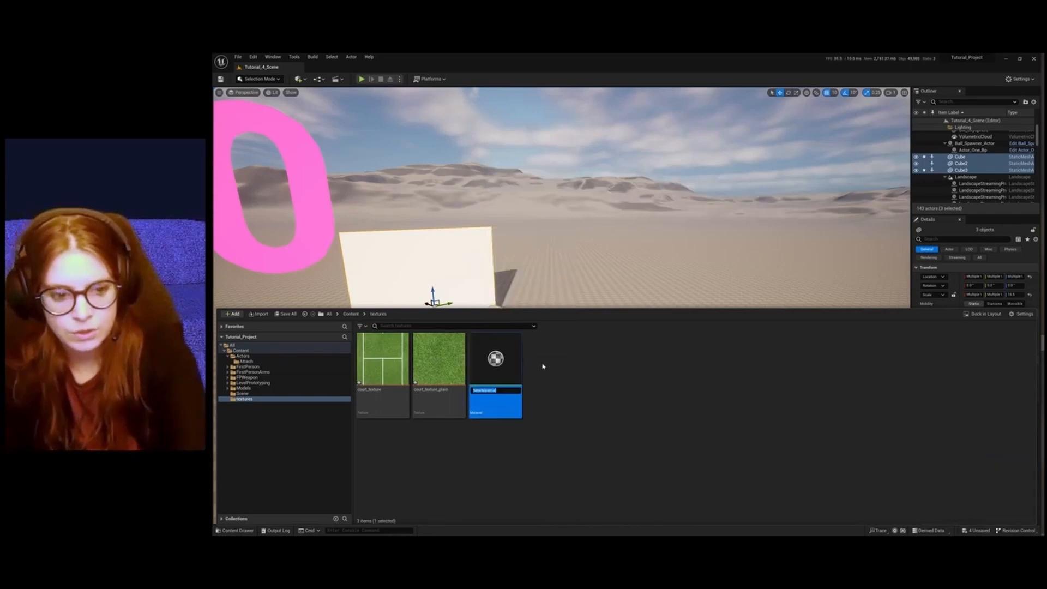
type("court_tex")
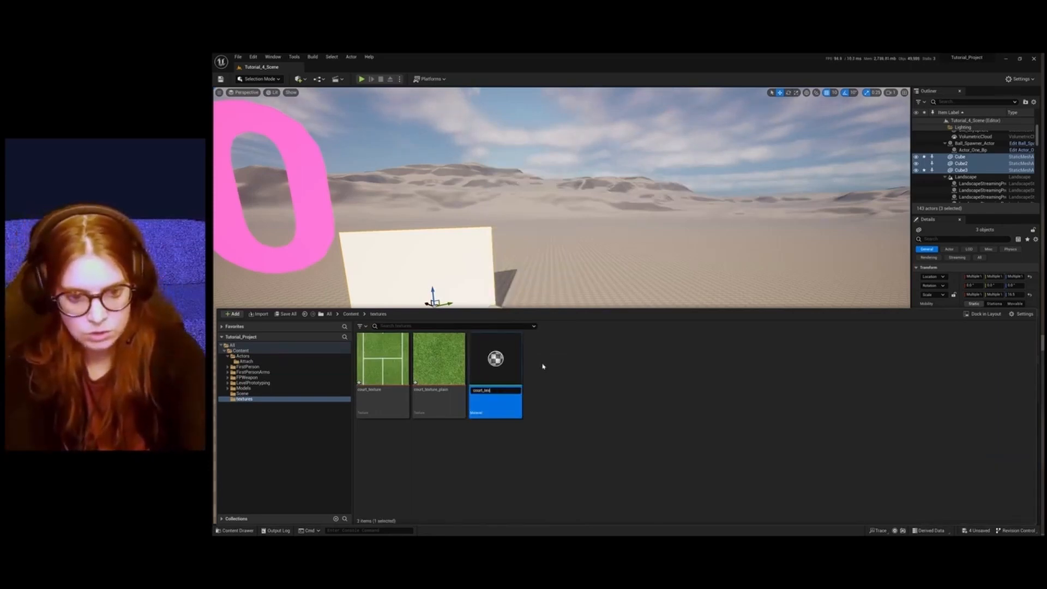
type("ture")
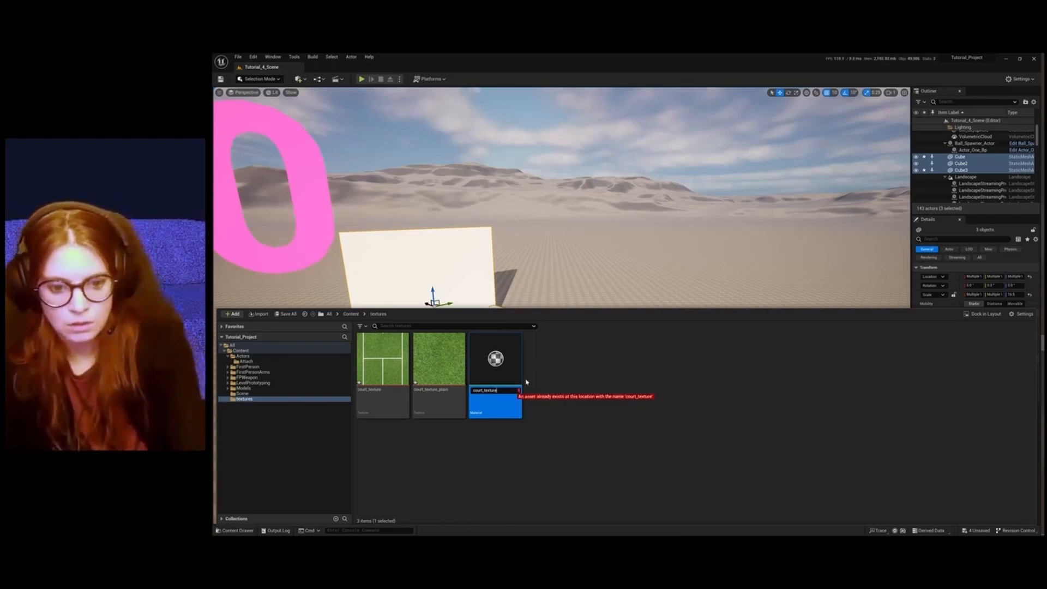
type("_")
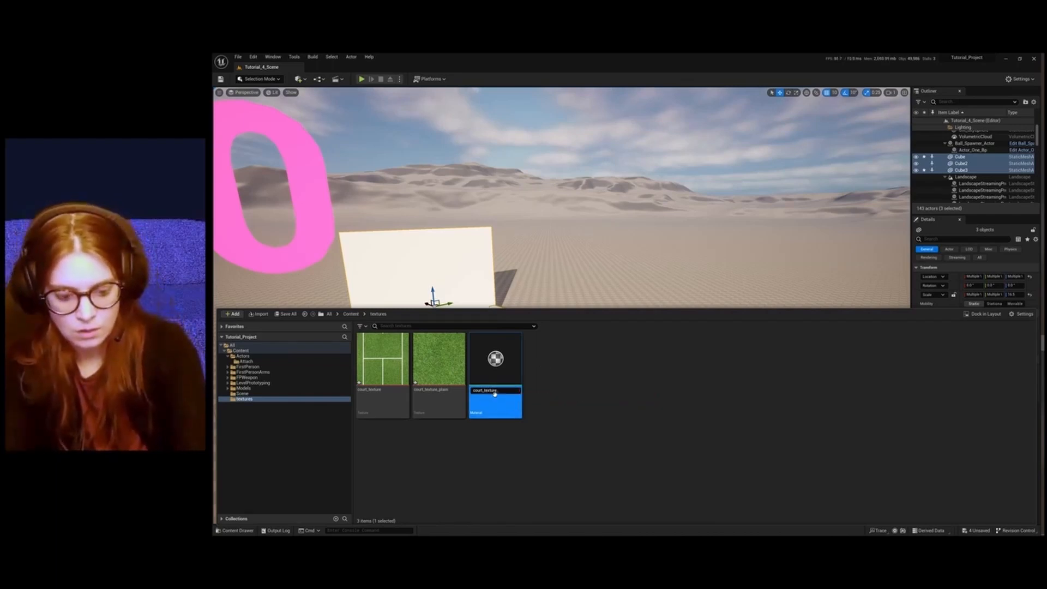
type("Mat")
key("Return")
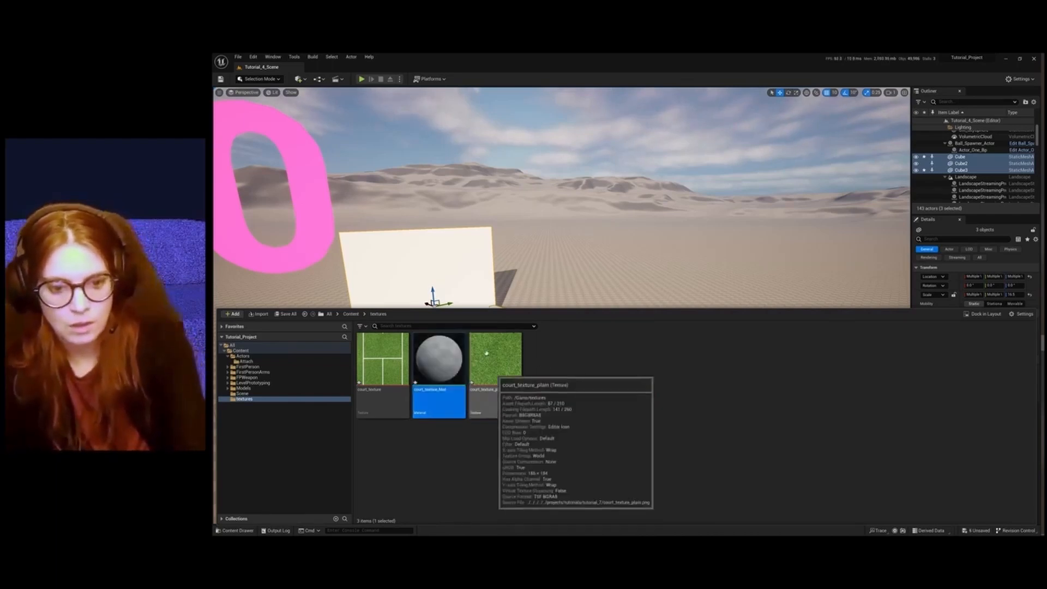
Create a second material named Court_texture_Plain_Mat in the textures folder
right_click(570, 365)
left_click(600, 198)
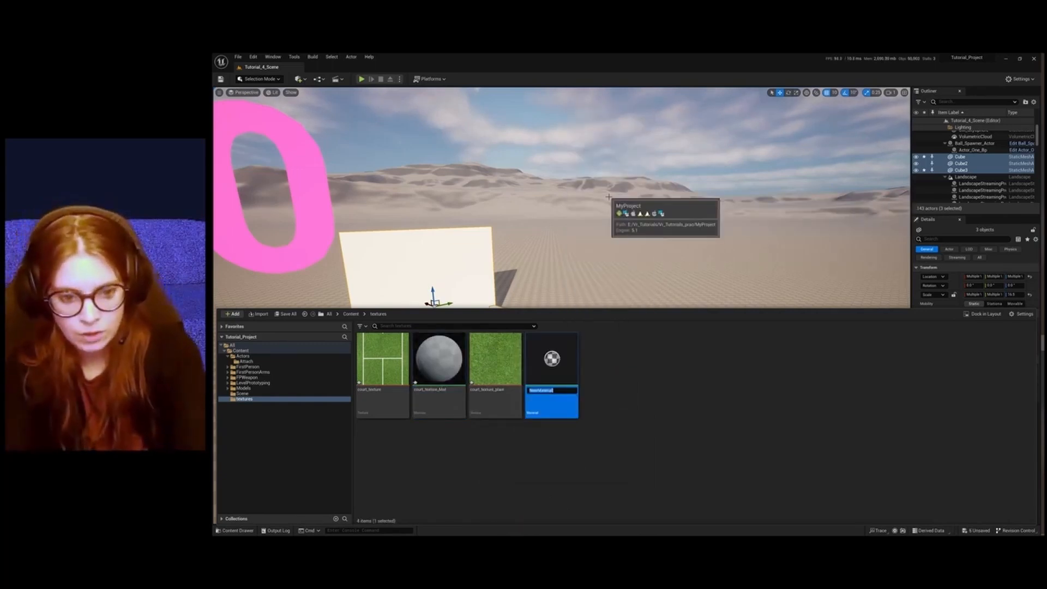
type("c")
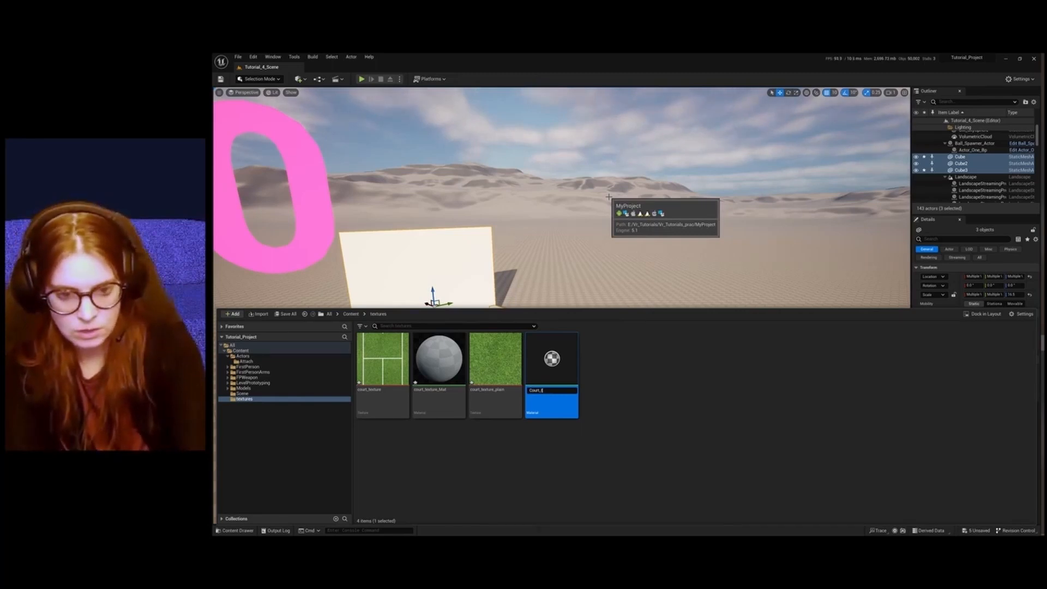
type("ourt_texture")
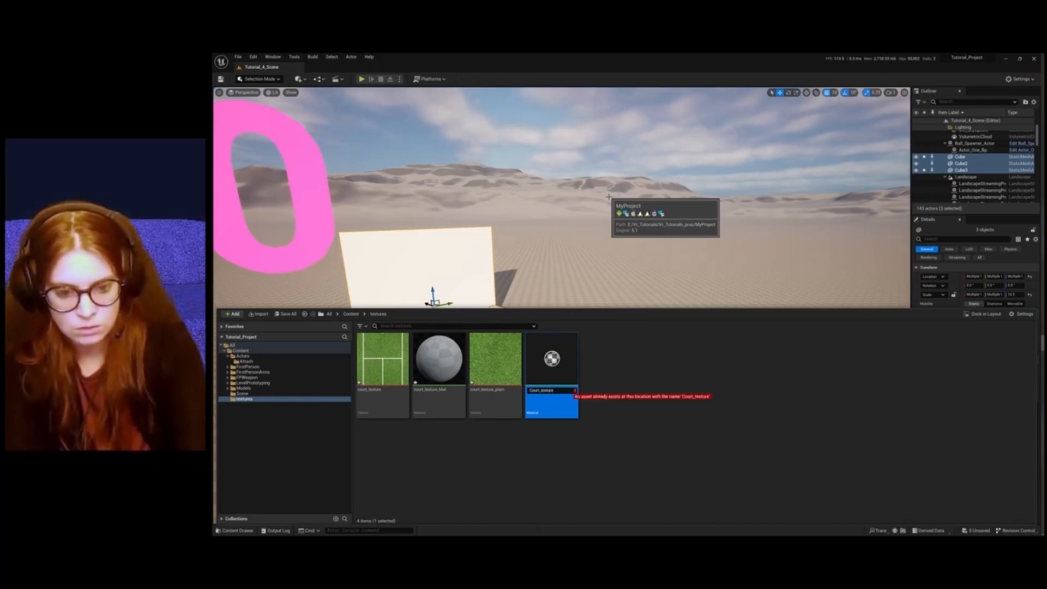
type("_M")
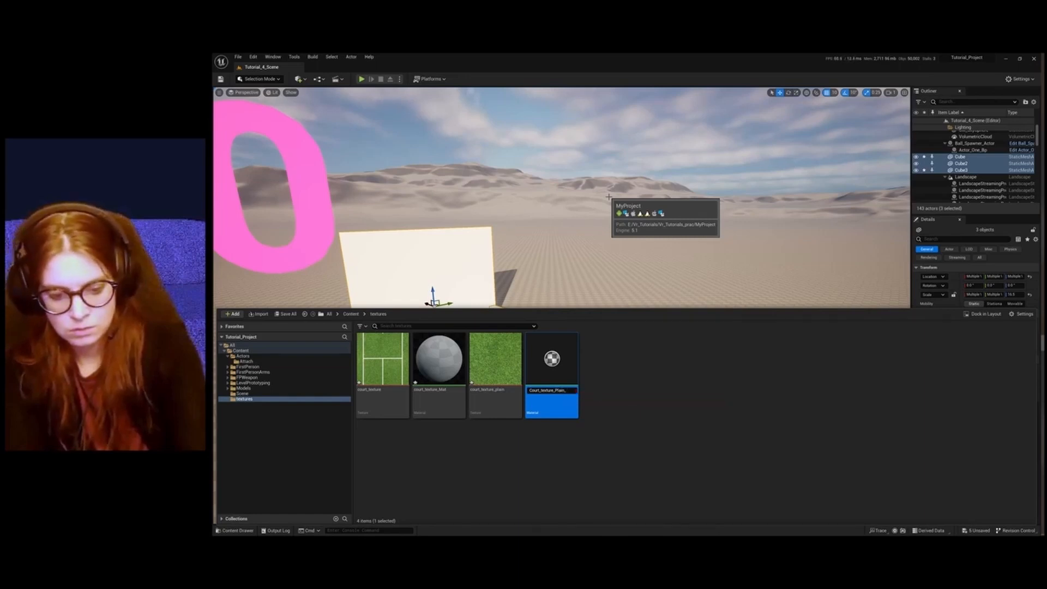
type("at")
key("Return")
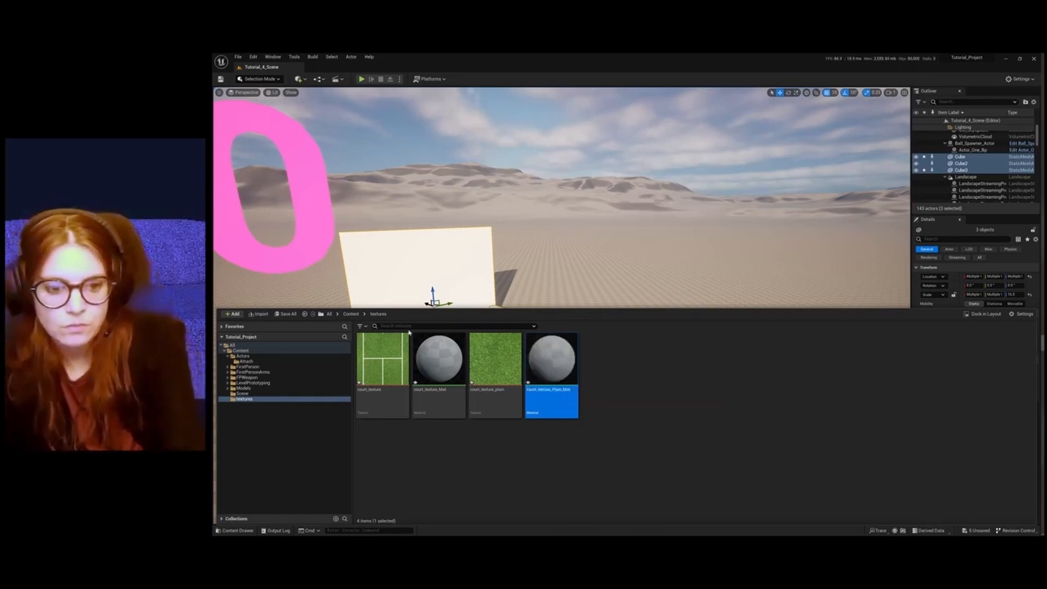
Open court_texture_Mat, add court_texture as a Texture Sample, and connect its RGB output to Base Color
left_click(443, 357)
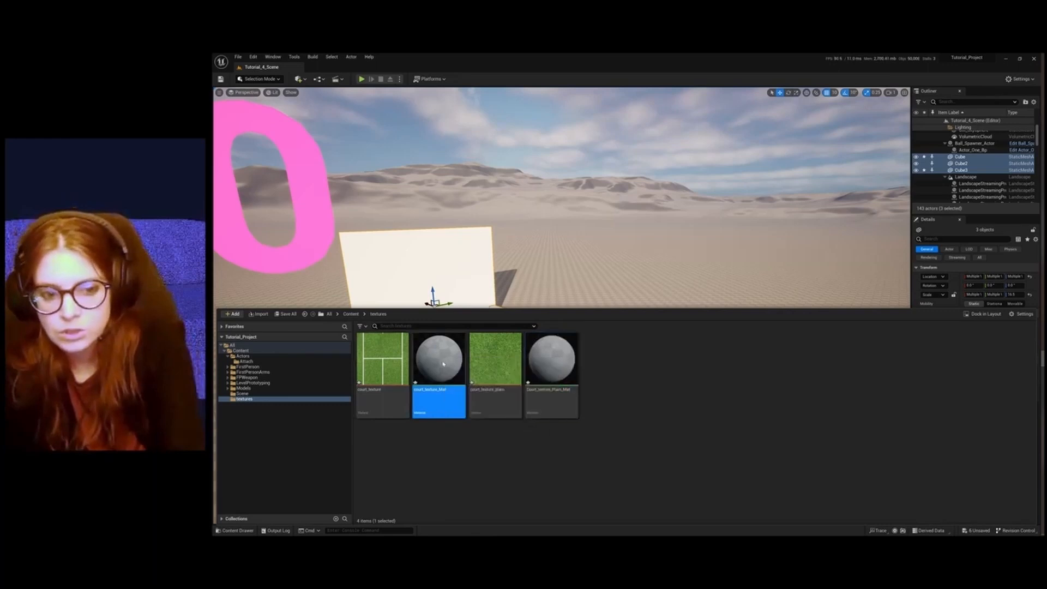
double_click(443, 364)
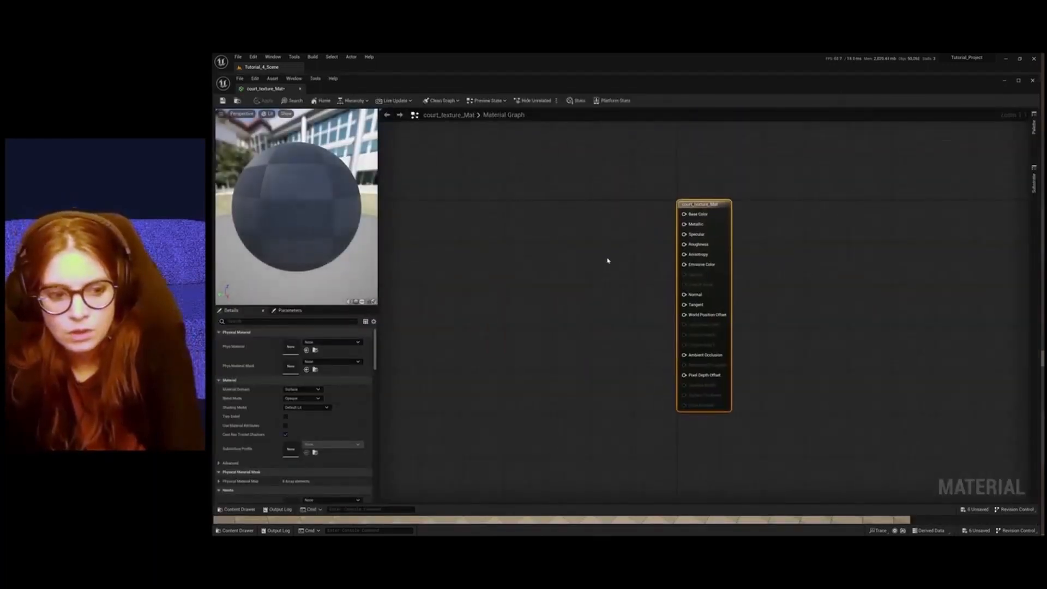
left_click(240, 510)
left_click_drag(384, 253, 815, 161)
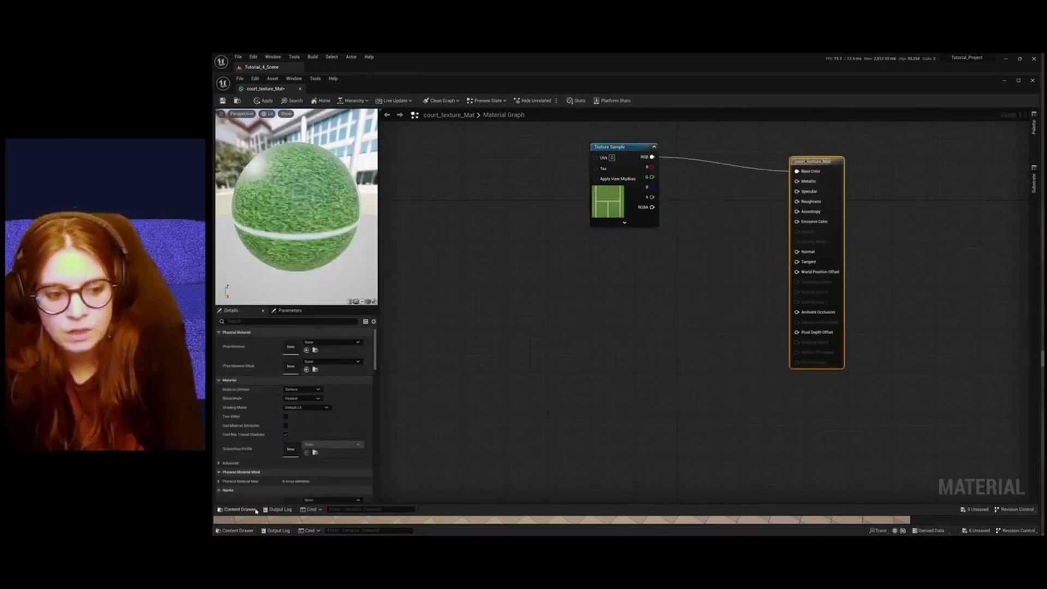
left_click_drag(622, 156, 607, 186)
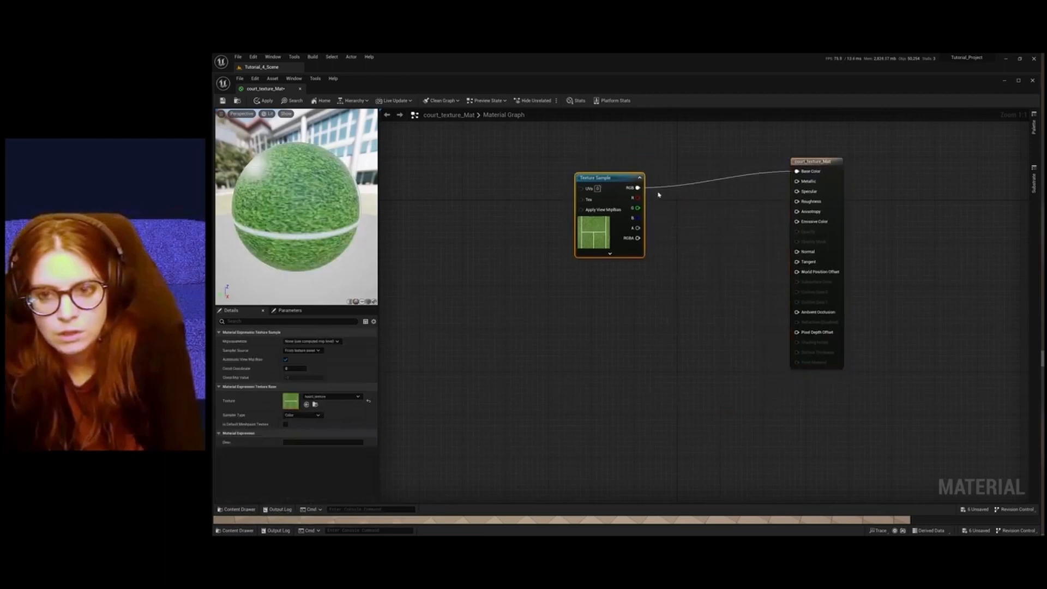
In Court_texture_Plain_Mat, add court_texture_plain as a Texture Sample, connect its RGB output to Base Color, and save the material
left_click(227, 510)
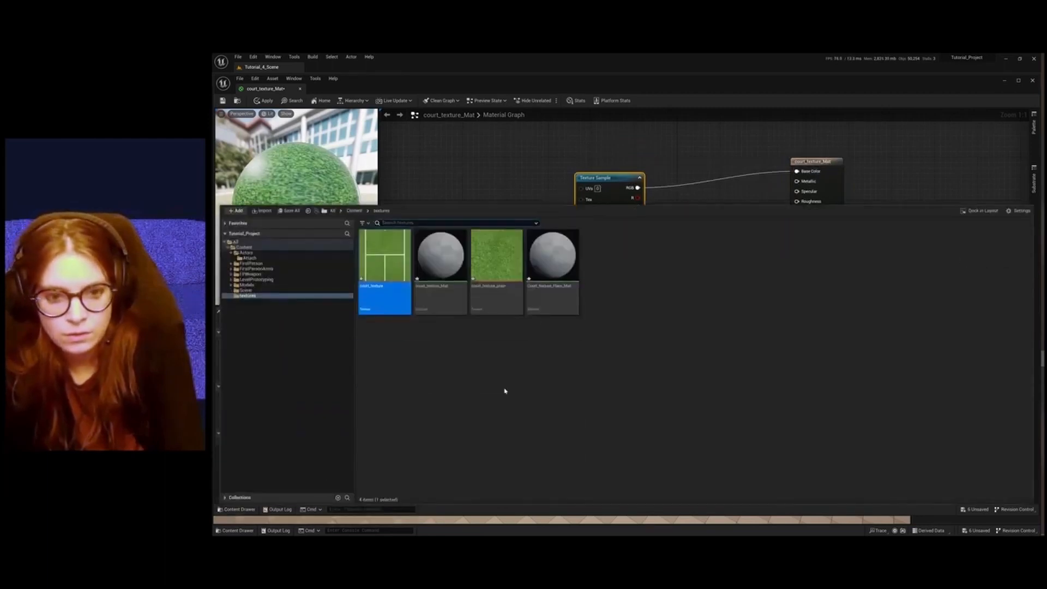
double_click(558, 267)
left_click(235, 510)
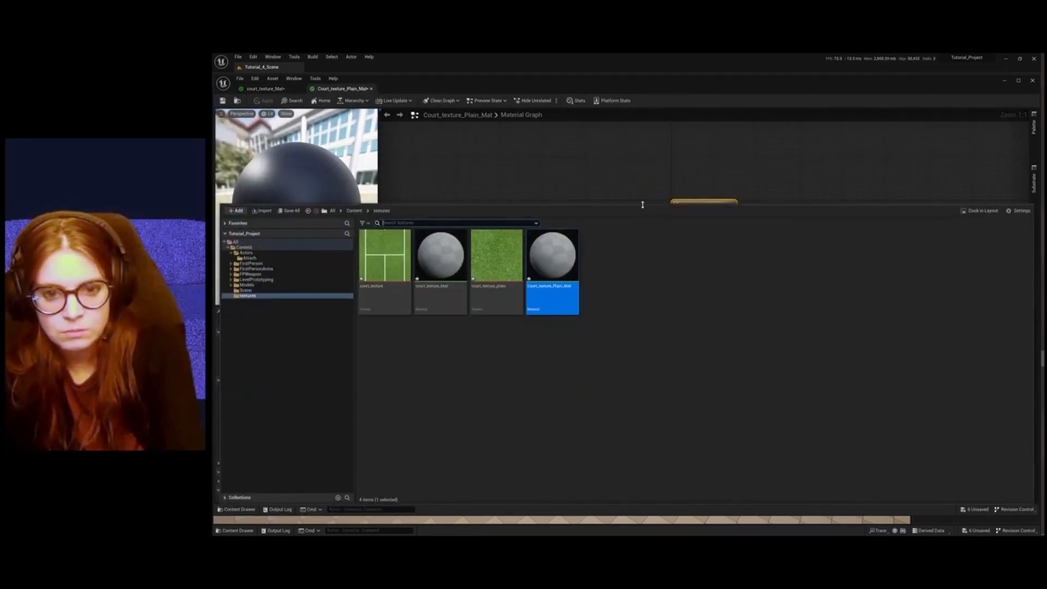
left_click_drag(643, 204, 639, 284)
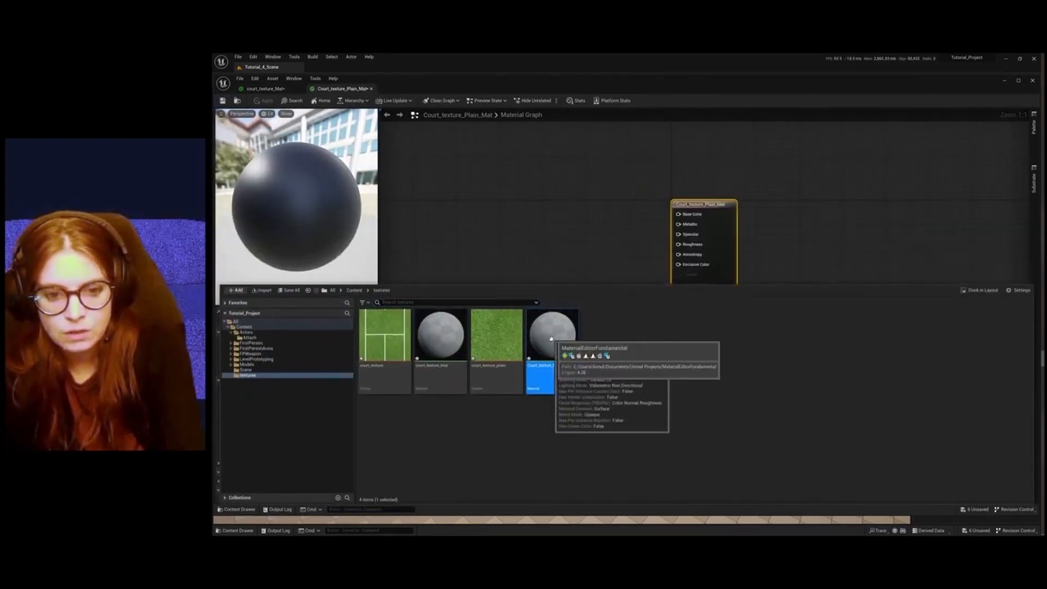
left_click_drag(496, 352, 521, 205)
left_click_drag(582, 217, 680, 215)
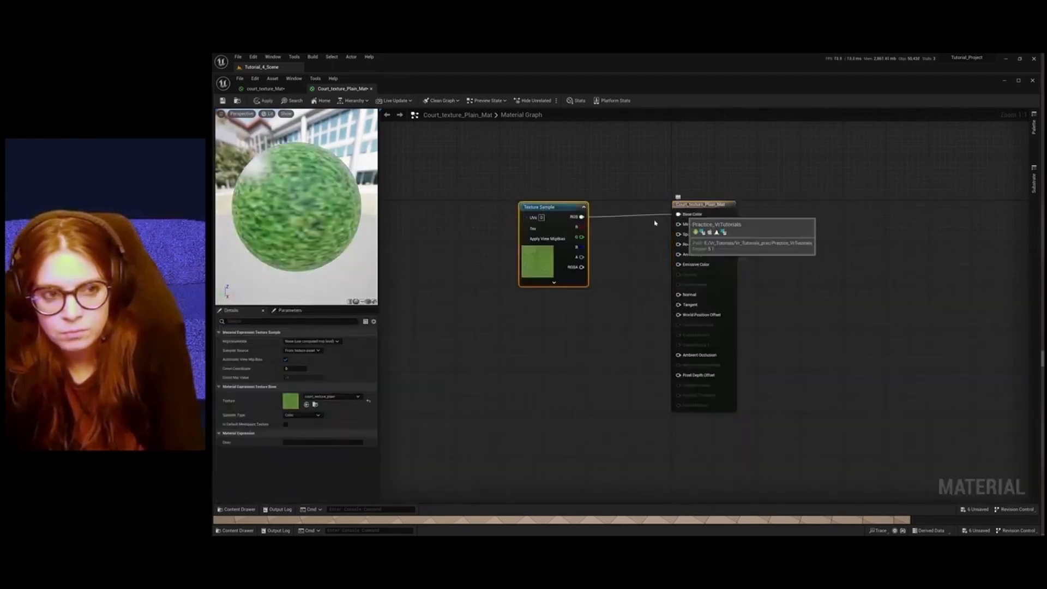
left_click(222, 101)
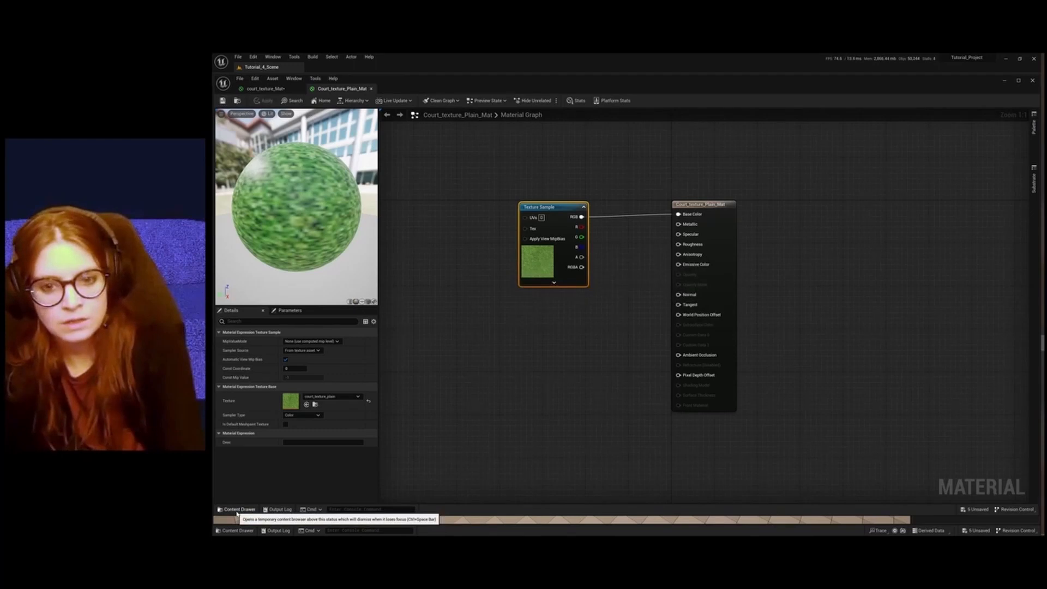
Save the court_texture_Mat material and close the material editor
left_click(238, 509)
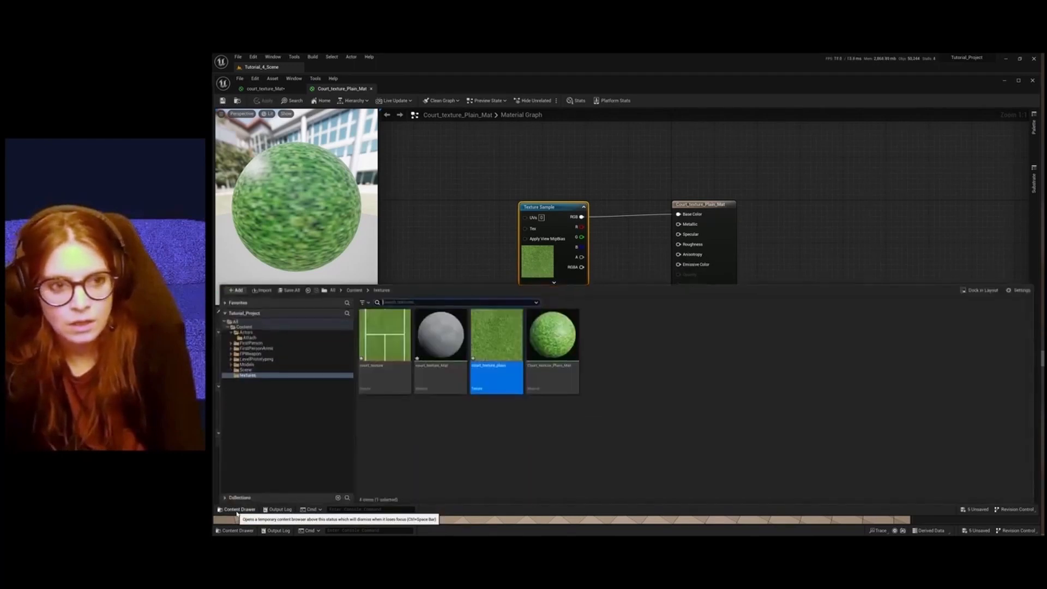
double_click(452, 341)
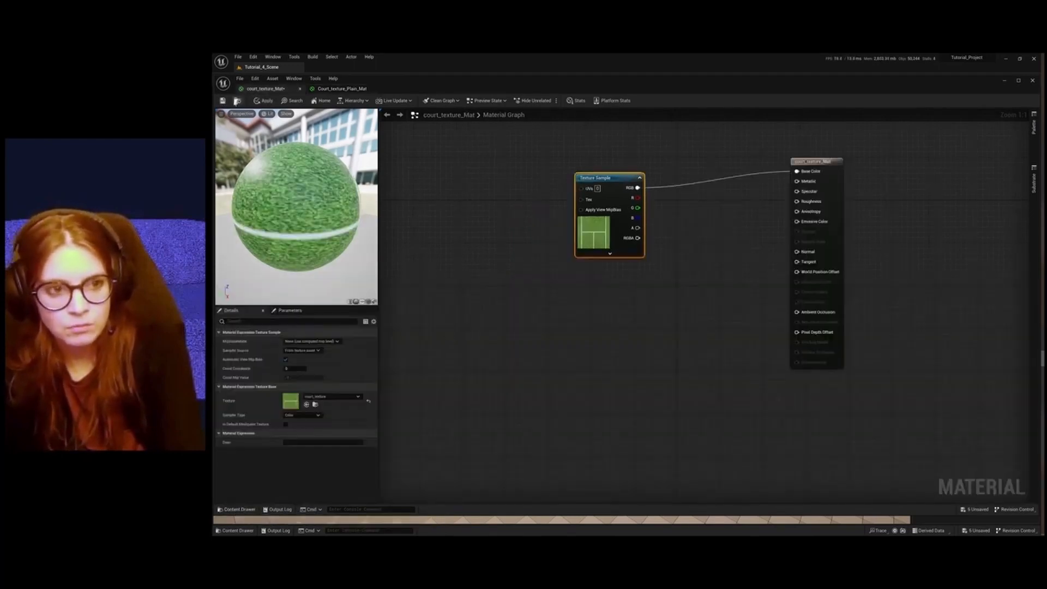
left_click(223, 100)
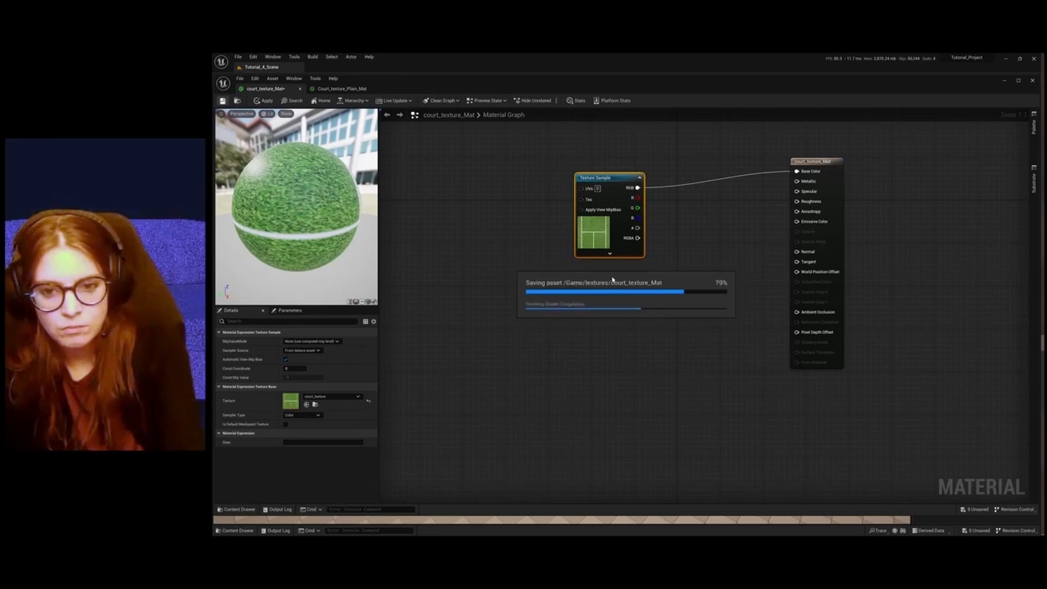
left_click(1033, 81)
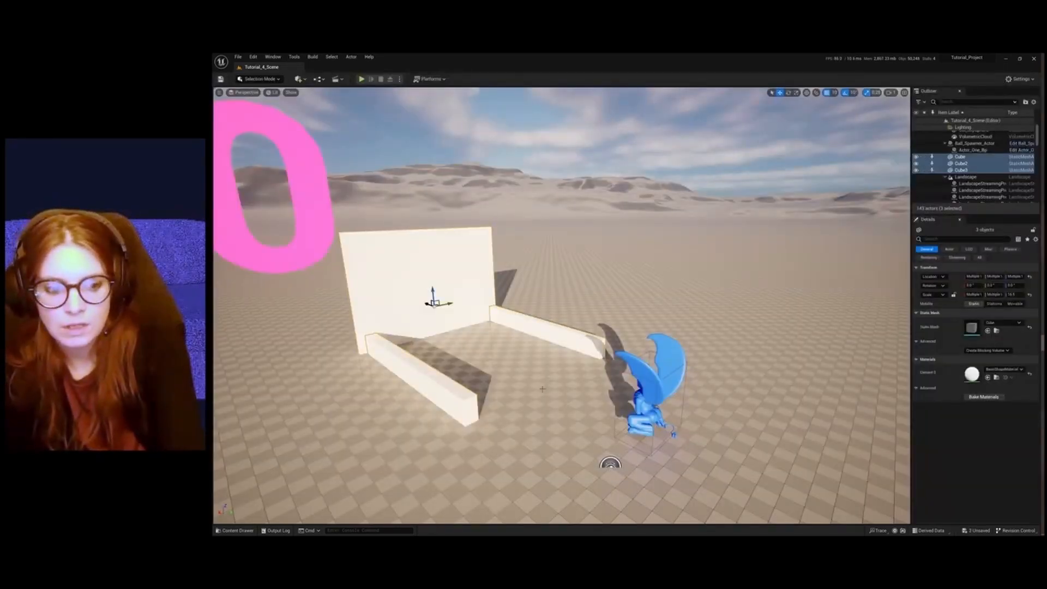
Apply court_texture_Mat to the tall back wall of the court
left_click(234, 530)
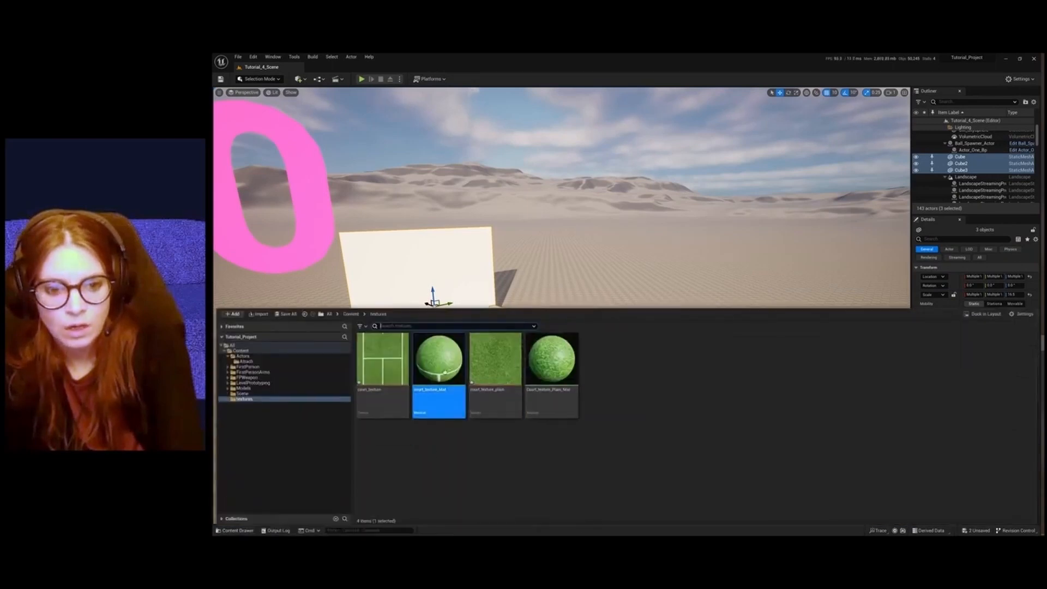
left_click(428, 280)
right_click_drag(426, 288, 359, 307)
left_click(232, 532)
left_click_drag(439, 456, 536, 307)
mouse_move(536, 307)
right_mouse_down()
mouse_move(497, 296)
mouse_move(546, 291)
right_mouse_up()
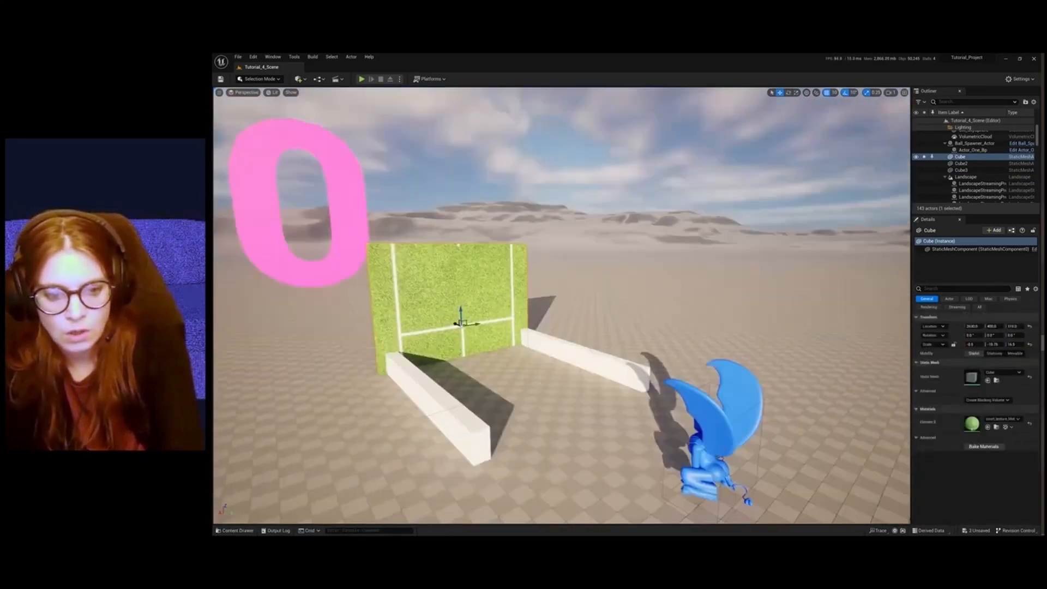
Apply Court_texture_Plain_Mat to both low side walls of the court
left_click(239, 530)
left_click(551, 365)
left_click_drag(551, 365, 549, 393)
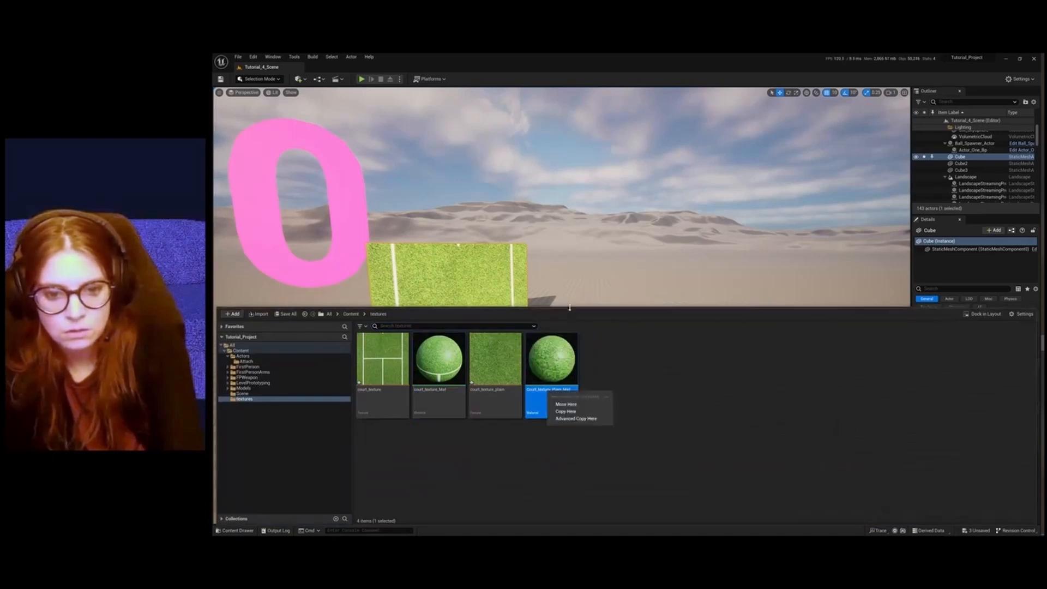
left_click_drag(568, 309, 566, 456)
left_click_drag(550, 498, 465, 422)
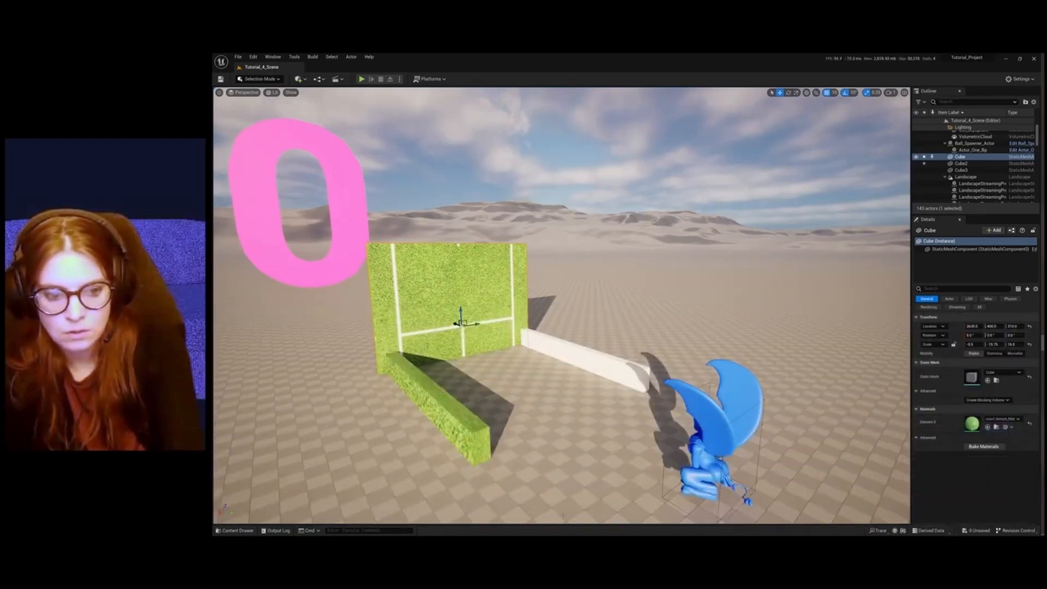
left_click(234, 530)
left_click_drag(551, 496, 647, 381)
Select the landscape section beneath the court, set its landscape material to MI_Solid_Blue, and look through the other available materials
right_click_drag(647, 380, 638, 404)
left_click(766, 392)
right_click_drag(537, 523, 646, 431)
left_click(646, 431)
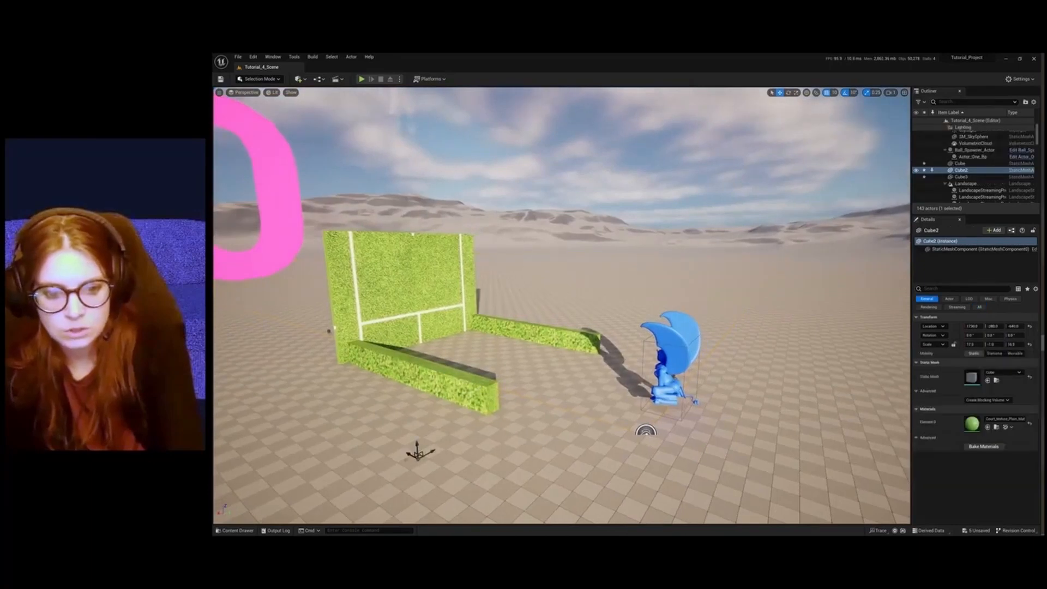
left_click(646, 431)
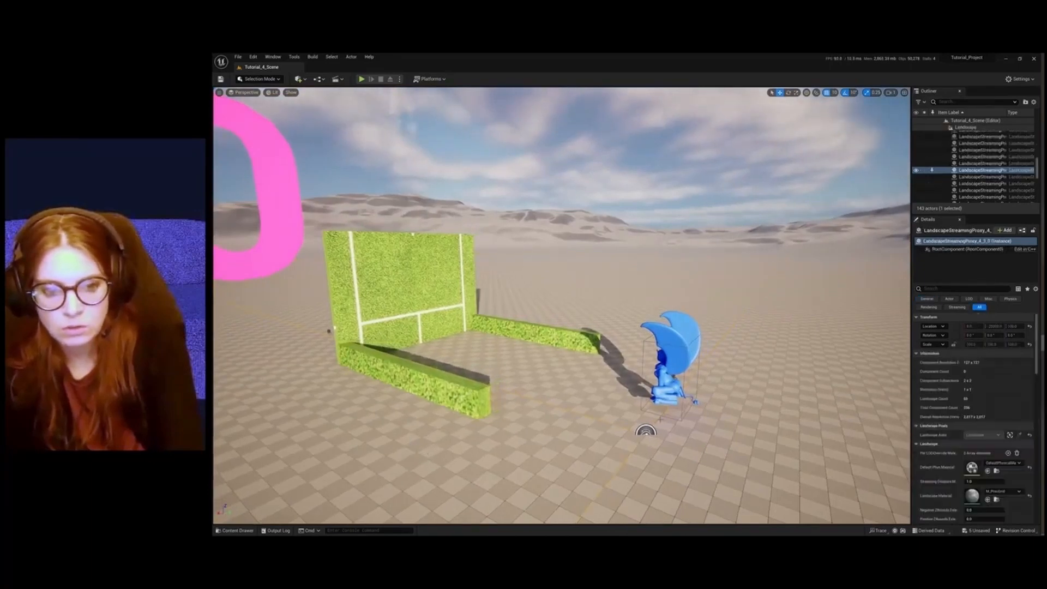
right_click_drag(646, 431, 554, 440)
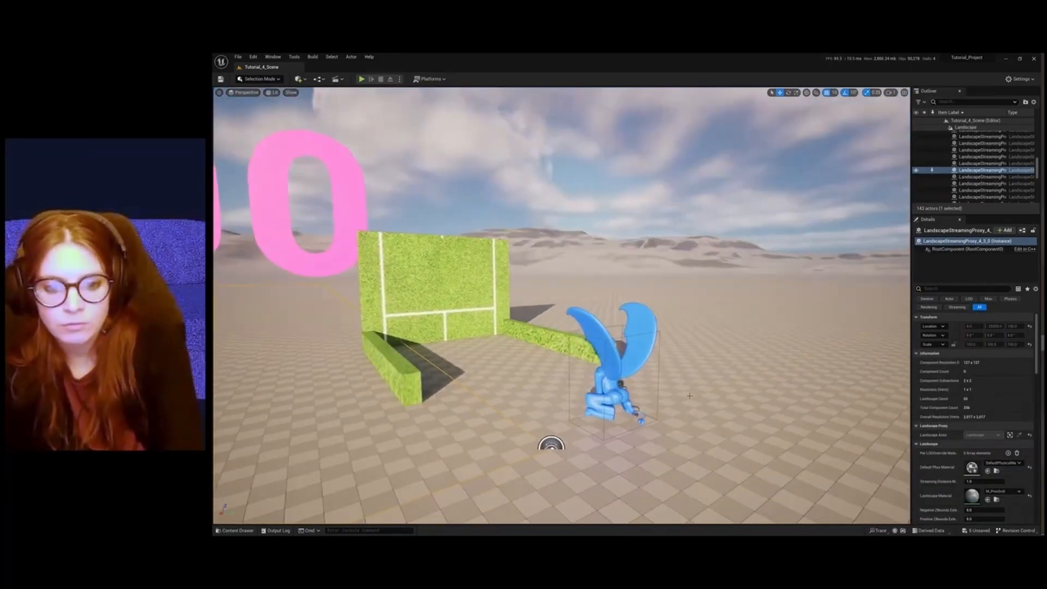
left_click(550, 445)
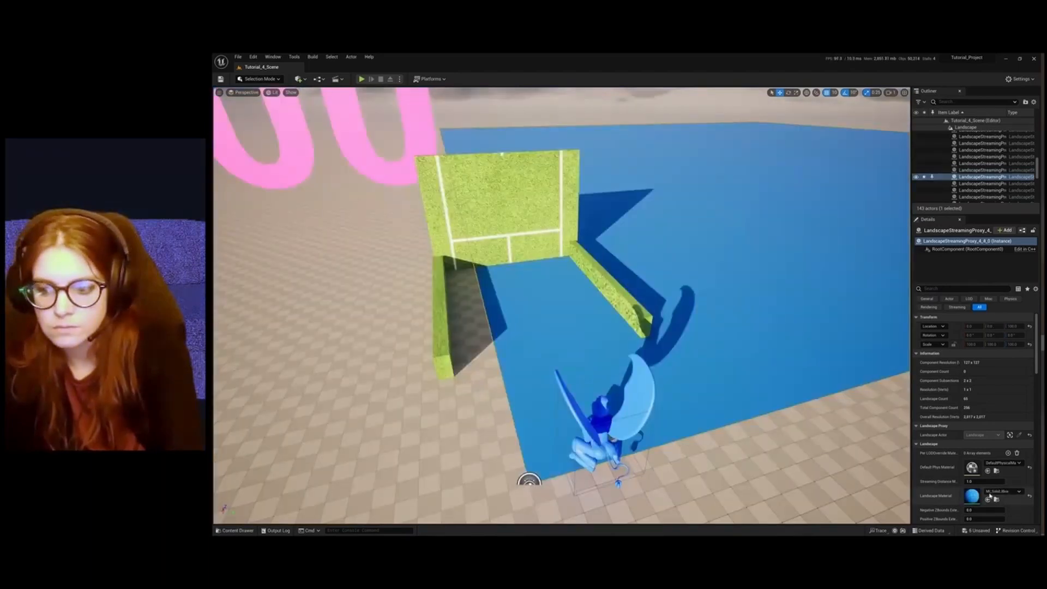
left_click(1002, 492)
scroll(1012, 442, "up", 2)
scroll(1012, 441, "up", 3)
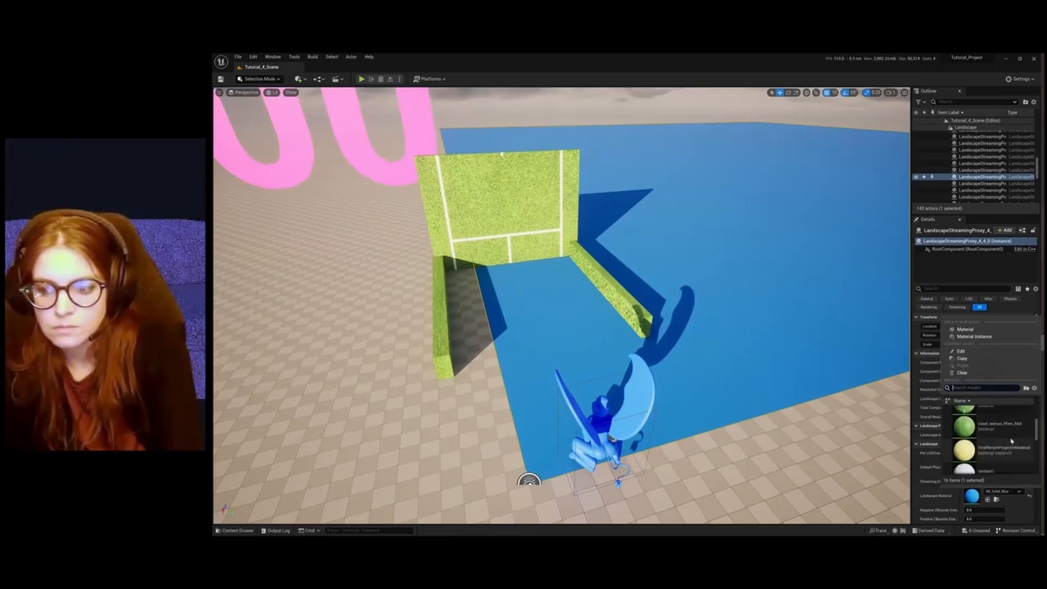
Create a material named Ground_Mat in the textures folder
left_click(236, 531)
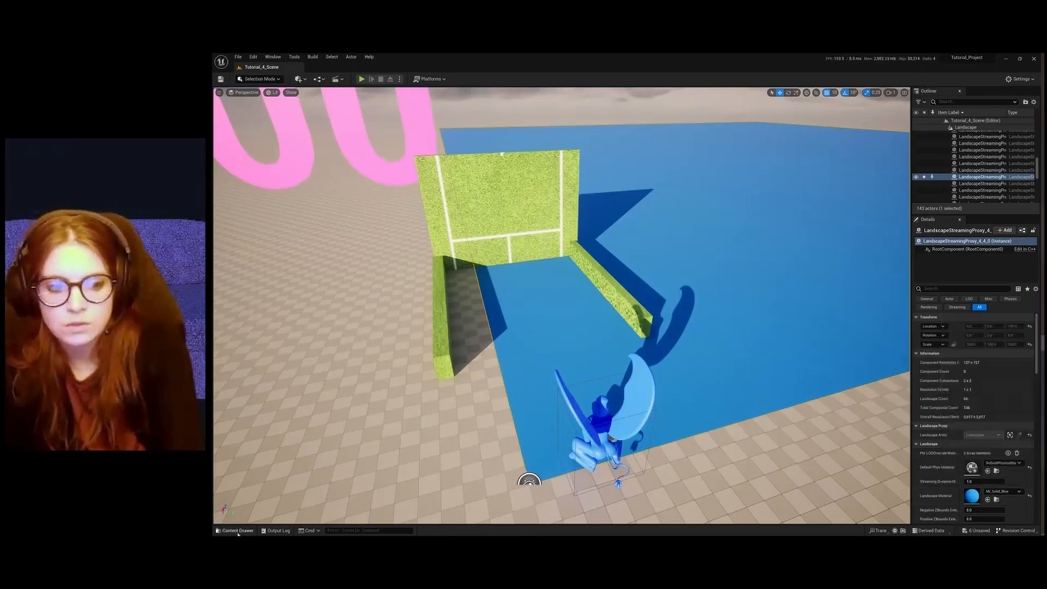
left_click(236, 531)
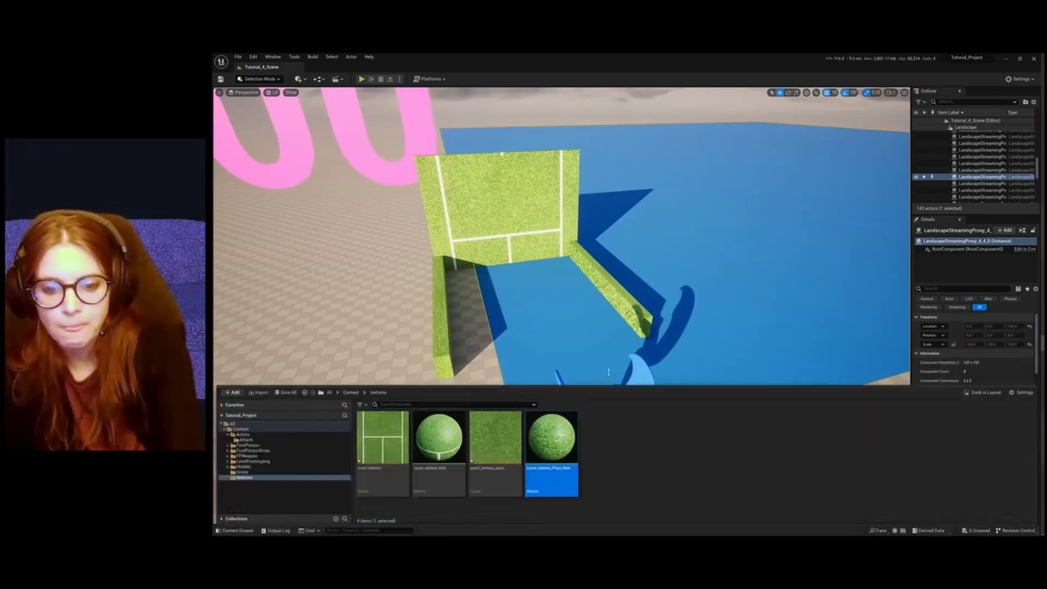
right_click(620, 416)
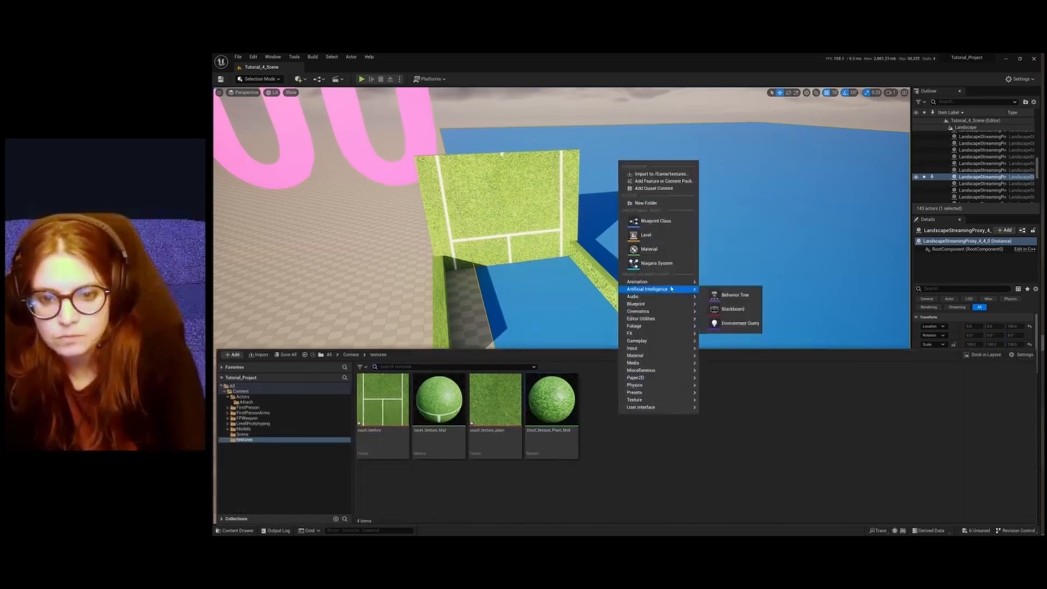
mouse_move(641, 355)
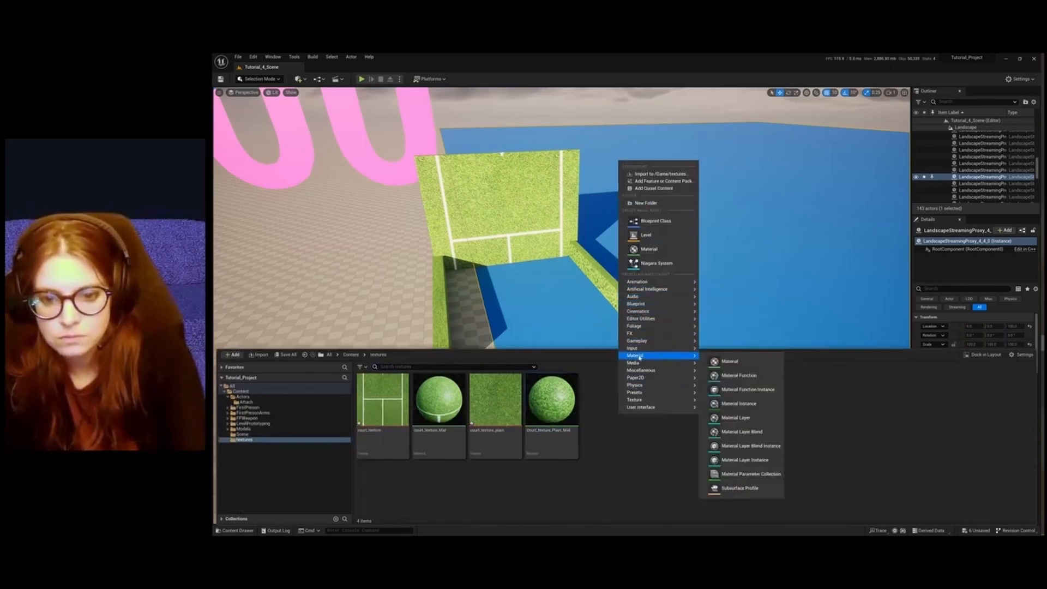
left_click(739, 360)
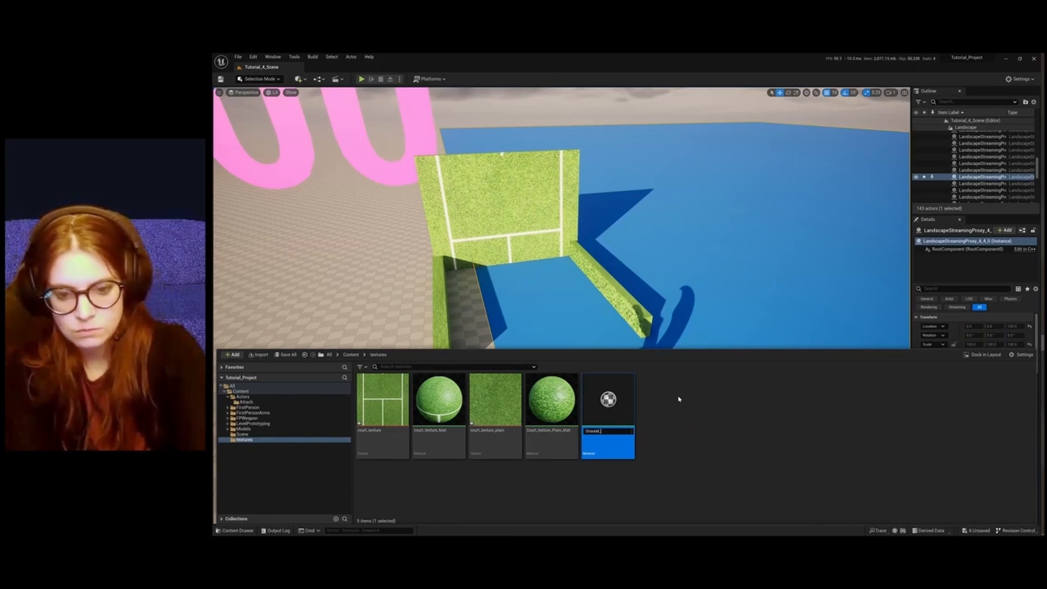
type("Ground_Mat")
key("Return")
Open Ground_Mat for editing and try to start a new node from its Base Color input
double_click(601, 396)
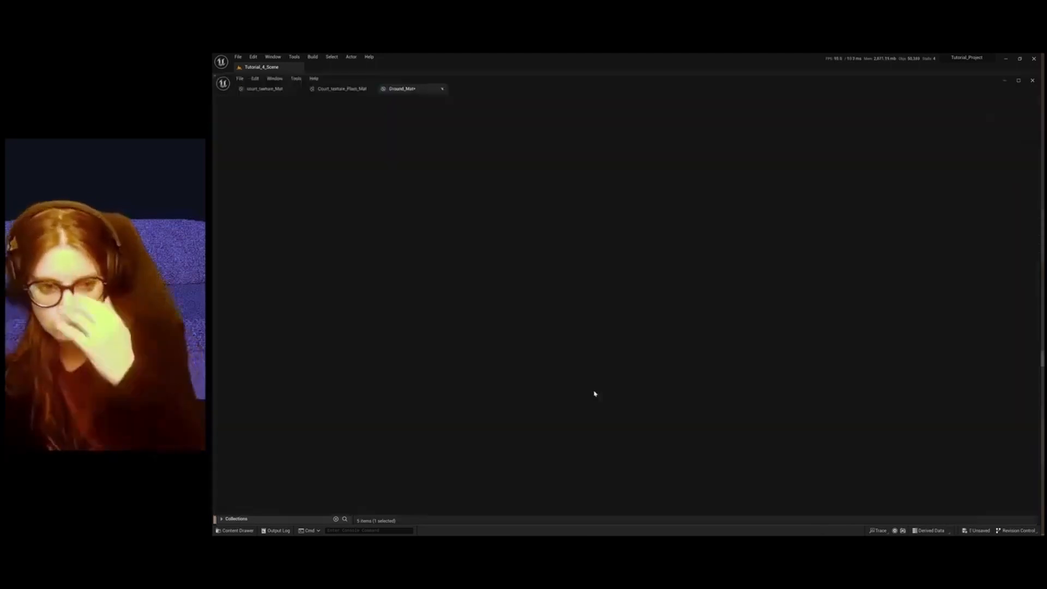
left_click(236, 510)
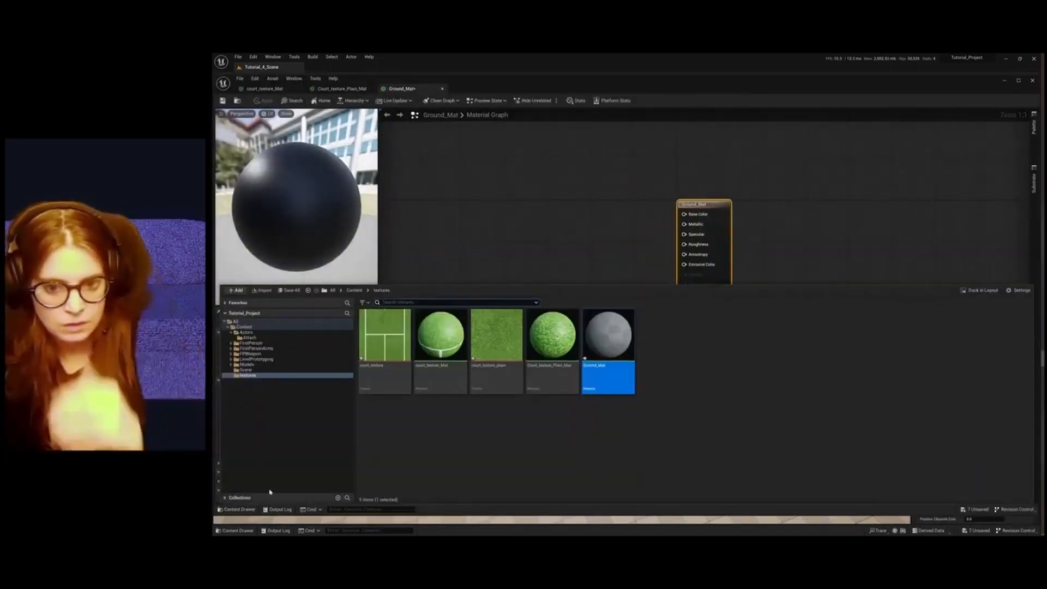
left_click(682, 214)
left_click_drag(603, 218, 559, 218)
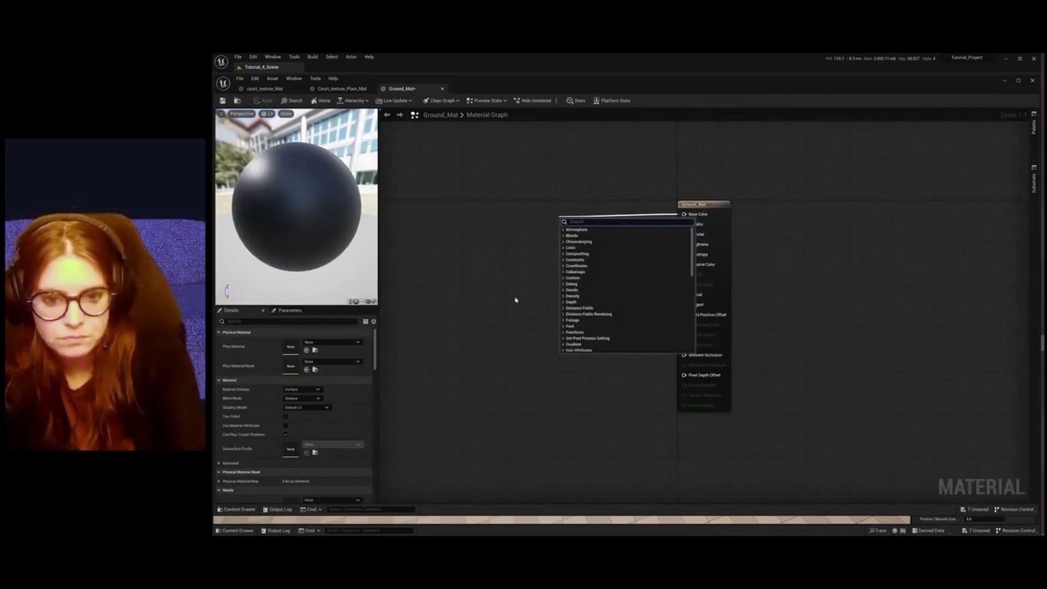
left_click(515, 300)
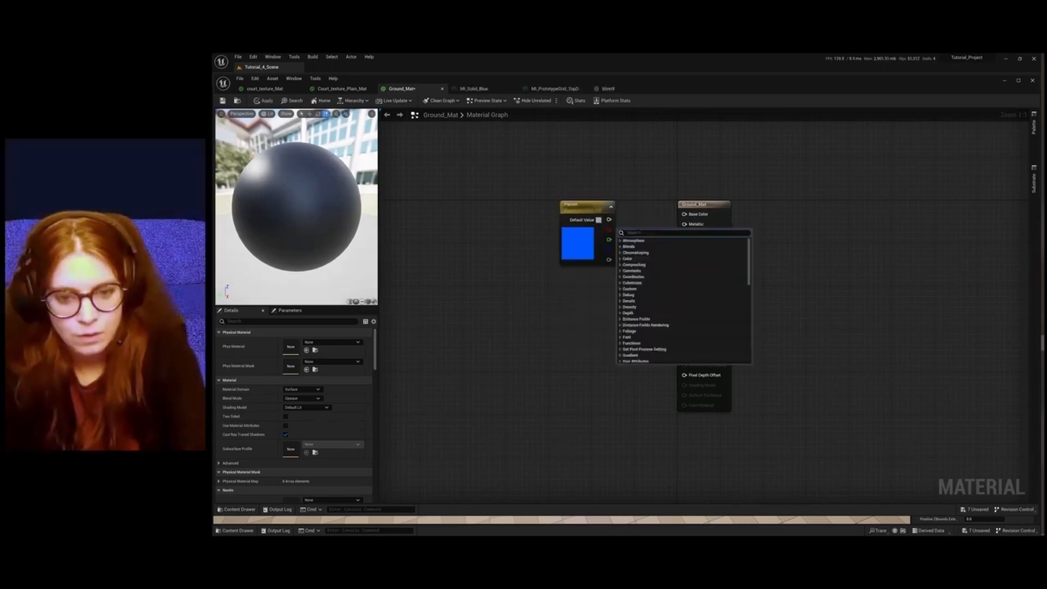
Find the parameter nodes and add a VectorParameter to the Ground_Mat graph
type("aram")
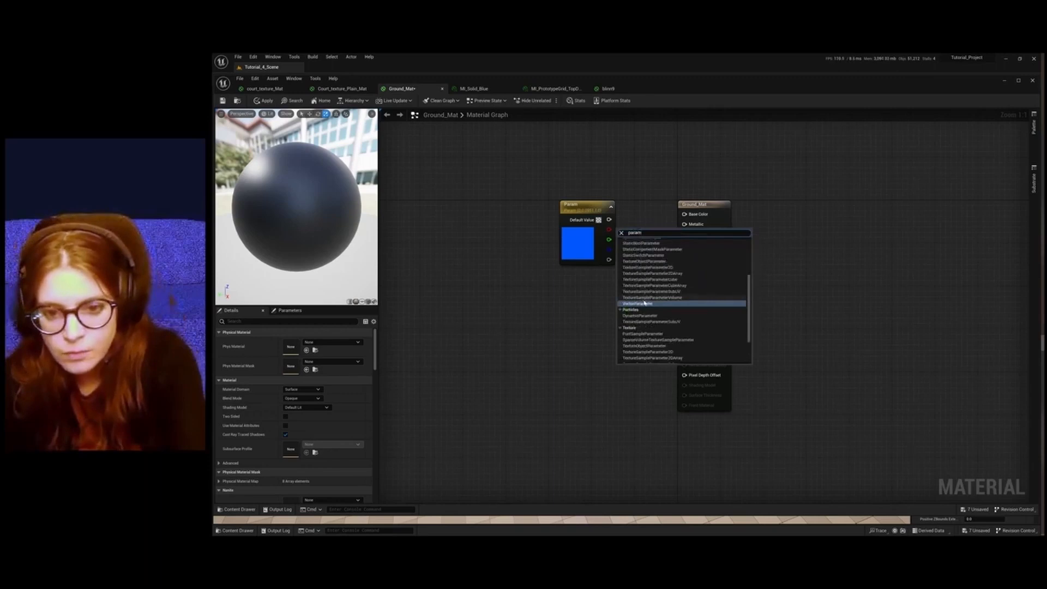
scroll(652, 319, "down", 1)
scroll(657, 319, "down", 3)
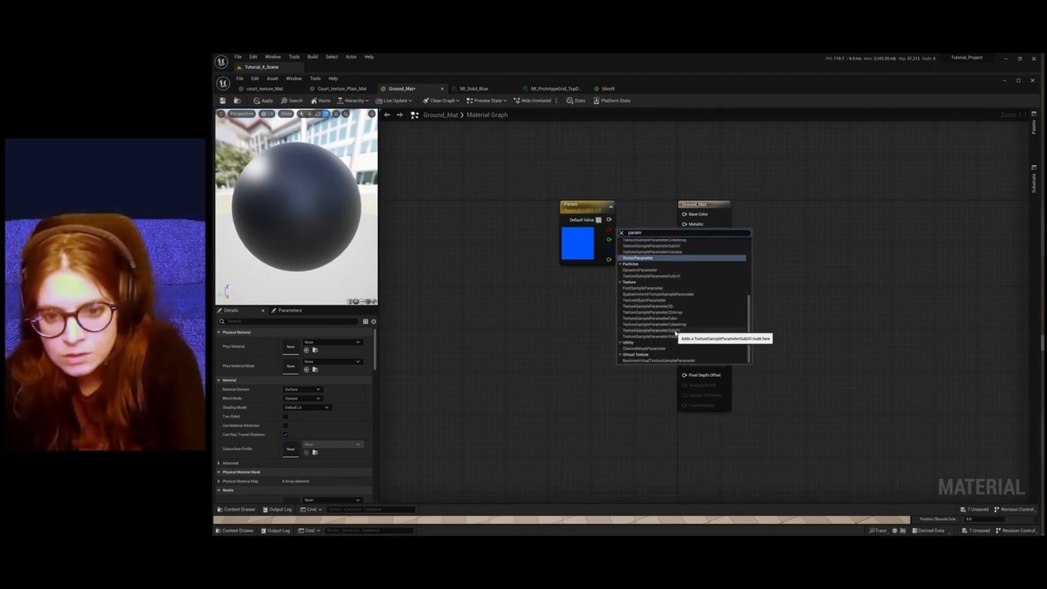
scroll(653, 322, "up", 8)
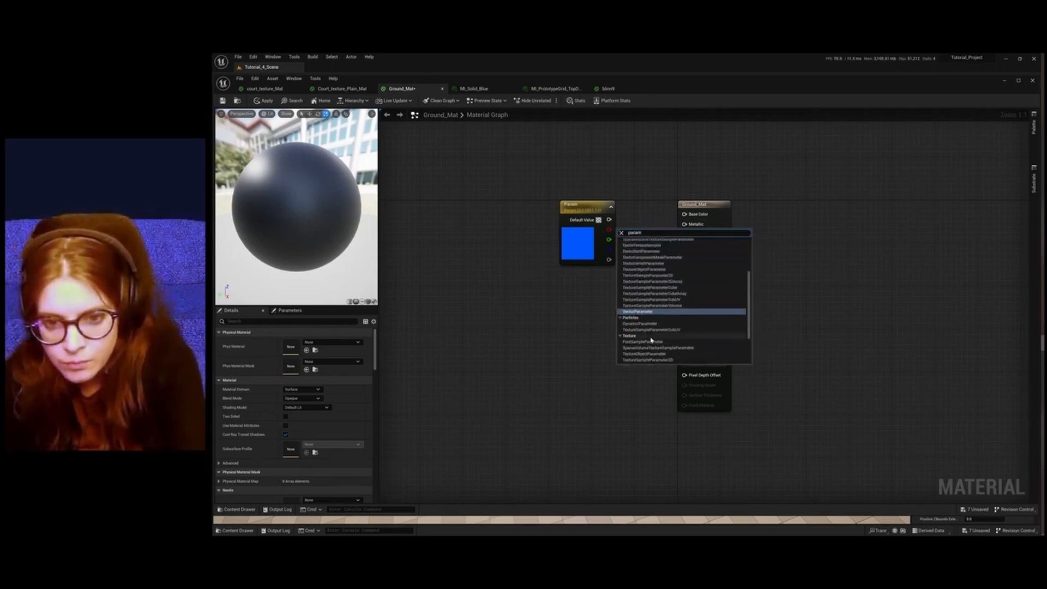
scroll(652, 336, "up", 3)
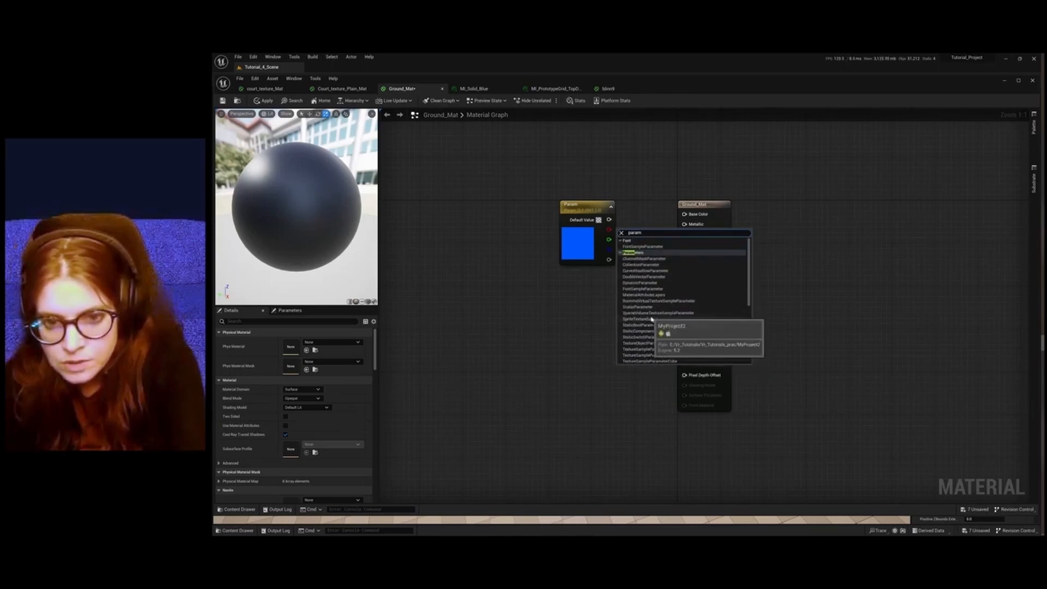
scroll(652, 319, "down", 3)
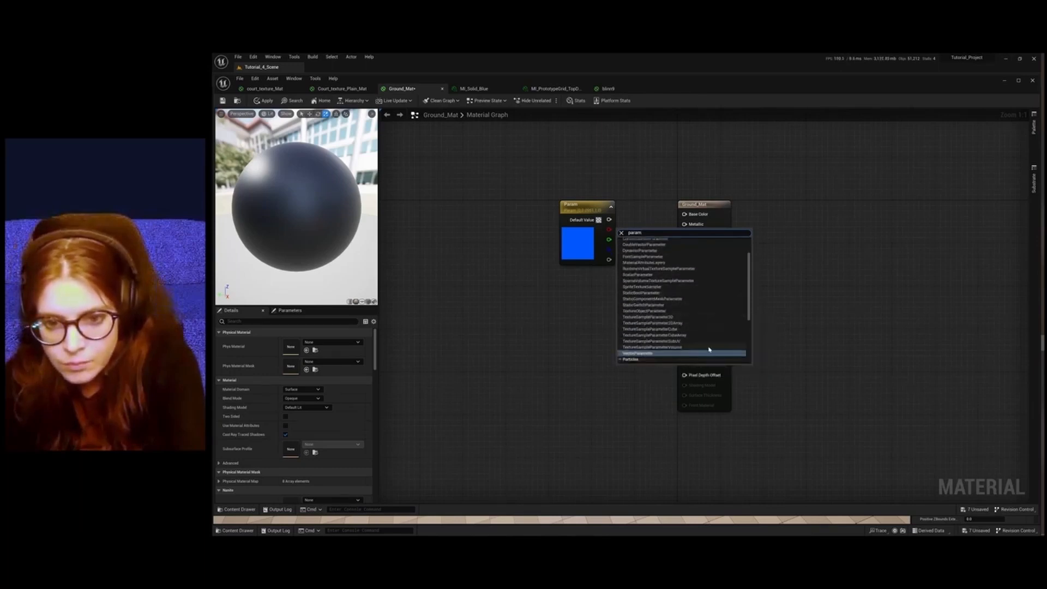
left_click(646, 354)
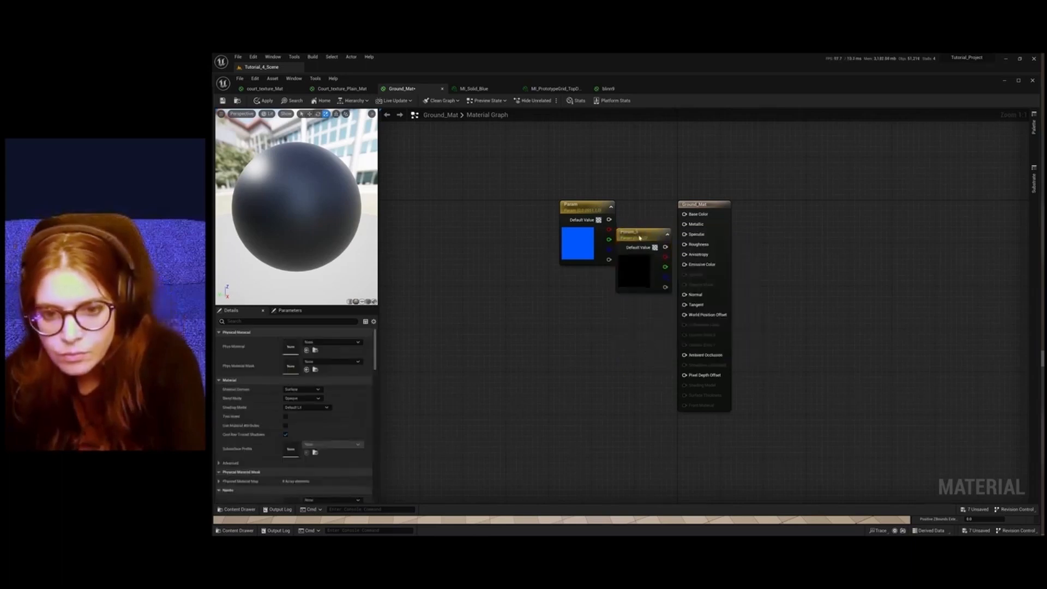
Place the new vector parameter below the blue one, connect its output to Base Color, and save Ground_Mat
left_click_drag(633, 234, 581, 271)
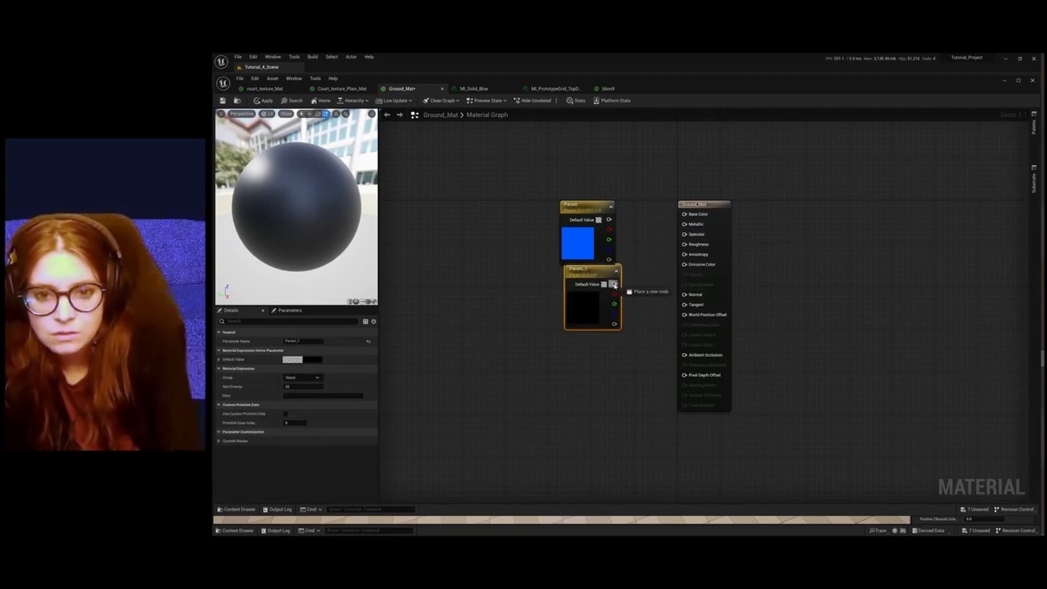
left_click_drag(613, 284, 684, 214)
key("ctrl+s")
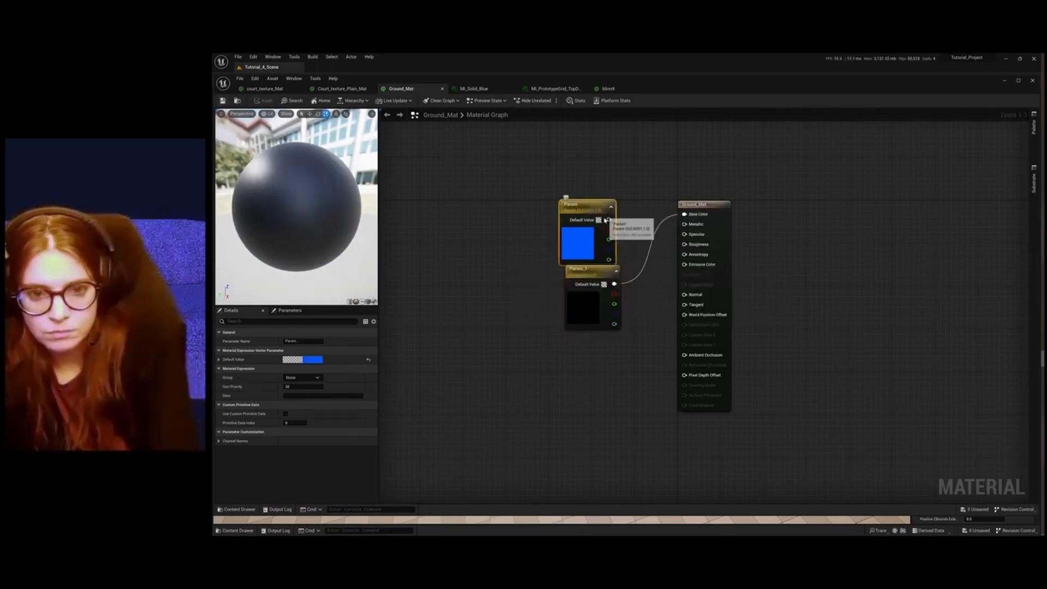
Delete the unconnected blue Param node from the Ground_Mat graph
left_click(589, 209)
key("Delete")
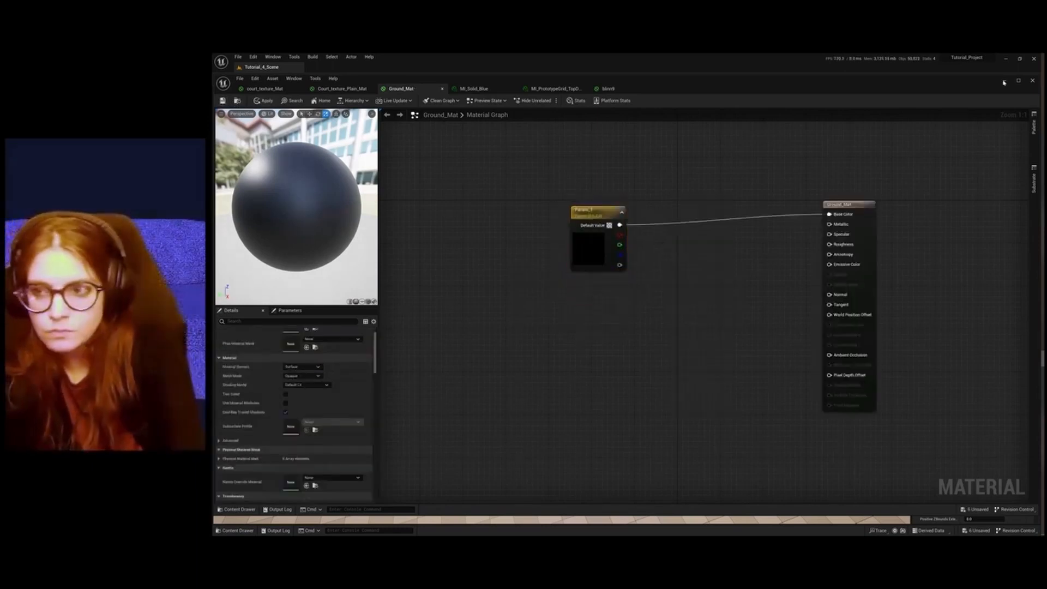
Return to the Tutorial_4_Scene level and locate Ground_Mat in the textures folder
left_click(1004, 82)
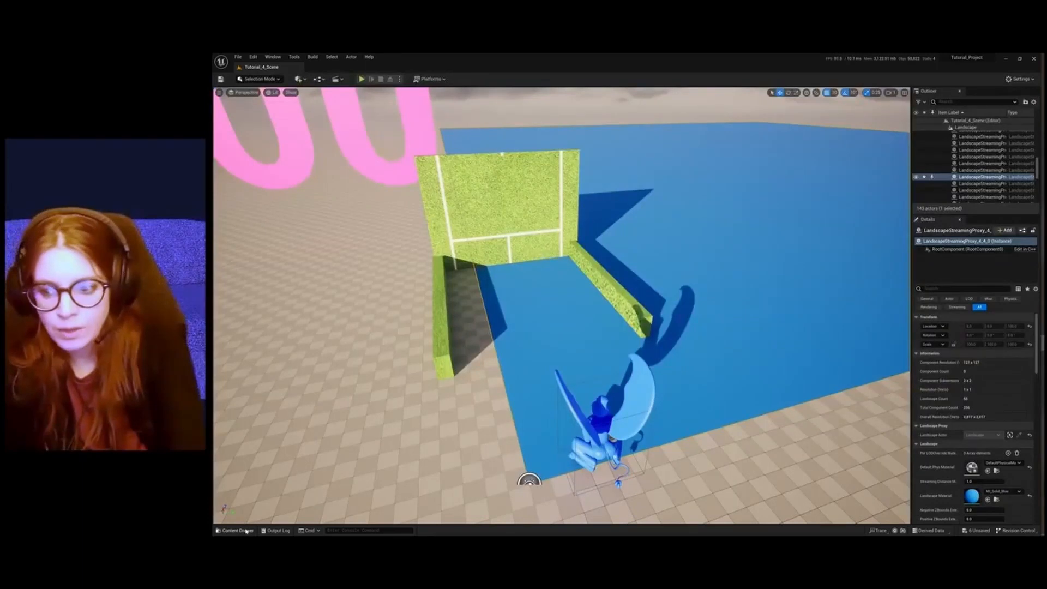
left_click(235, 530)
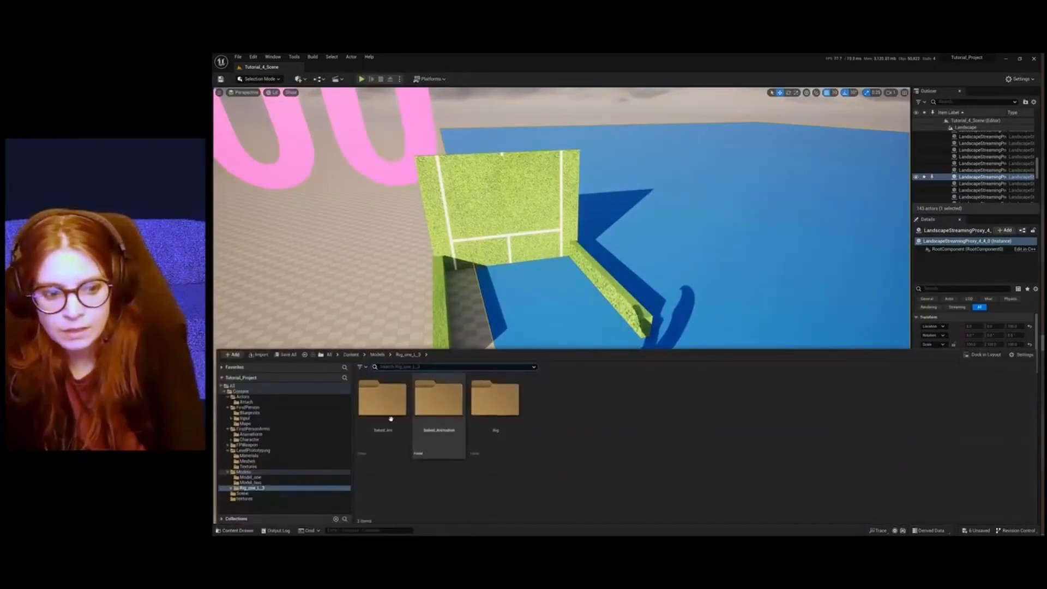
left_click(250, 476)
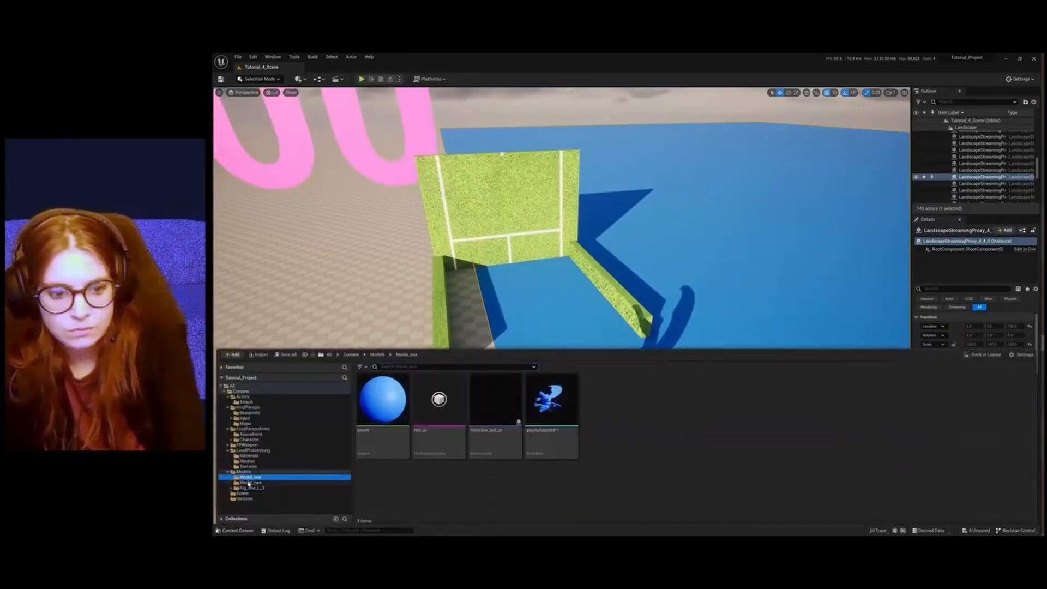
left_click(248, 488)
left_click(244, 499)
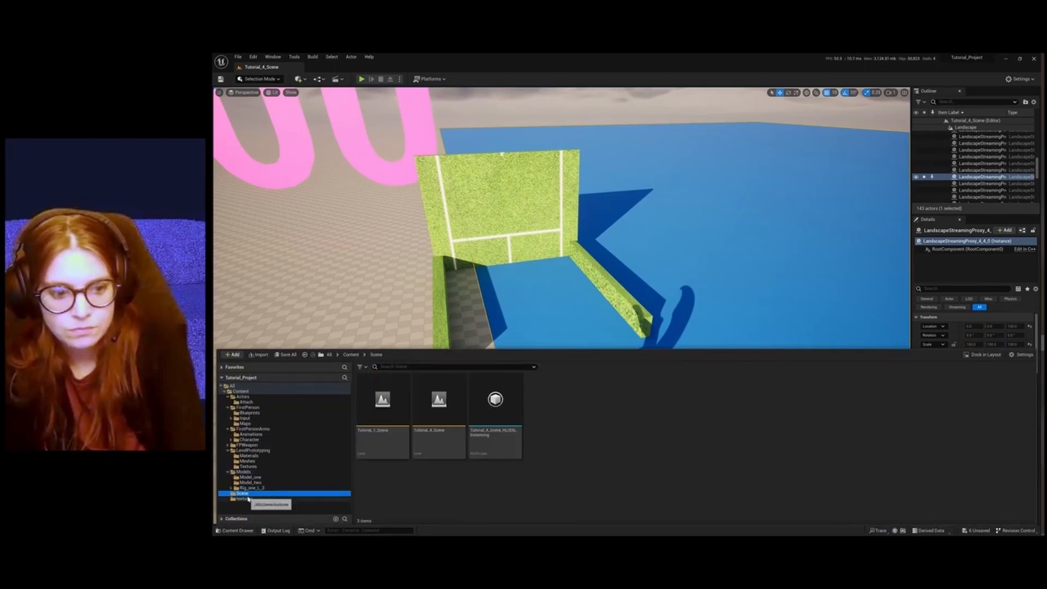
double_click(608, 399)
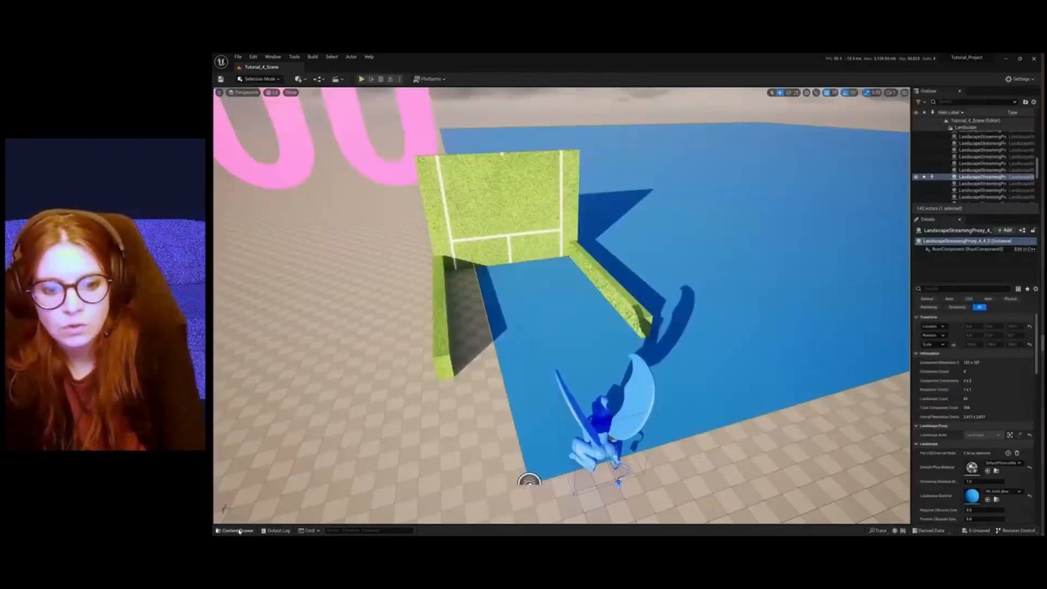
left_click(237, 531)
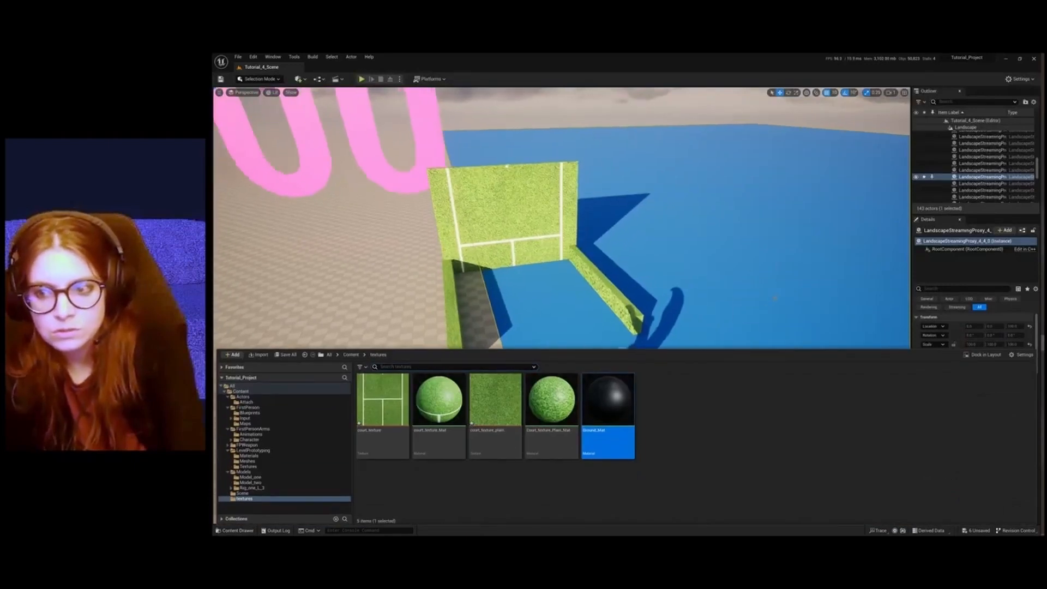
Select all the LandscapeStreamingProxy actors and assign Ground_Mat as their landscape material
scroll(775, 298, "down", 3)
scroll(994, 158, "up", 5)
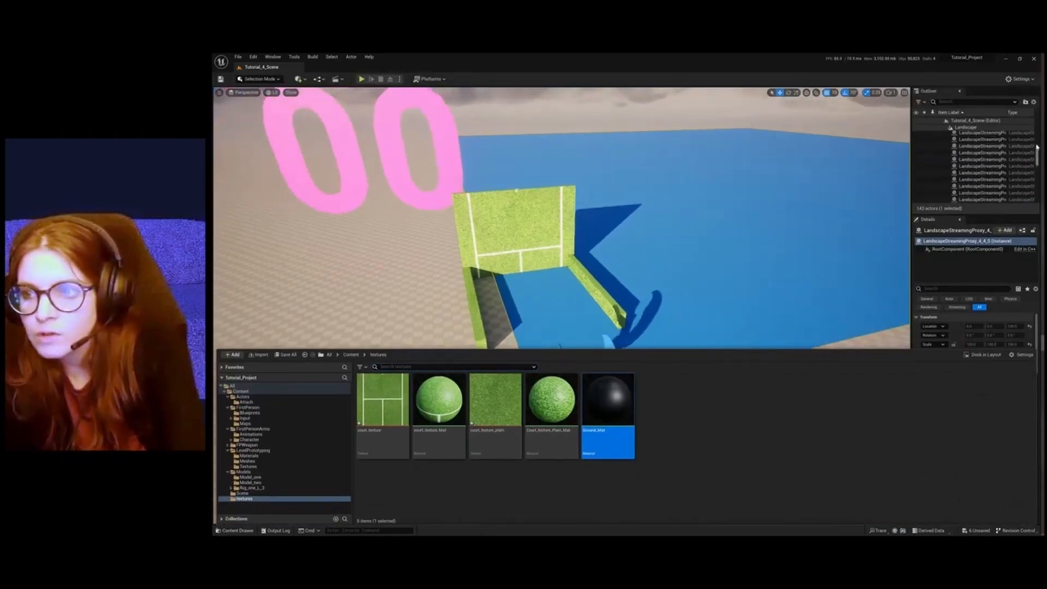
left_click_drag(1038, 149, 1037, 195)
left_click(972, 175)
left_click(982, 180, "shift")
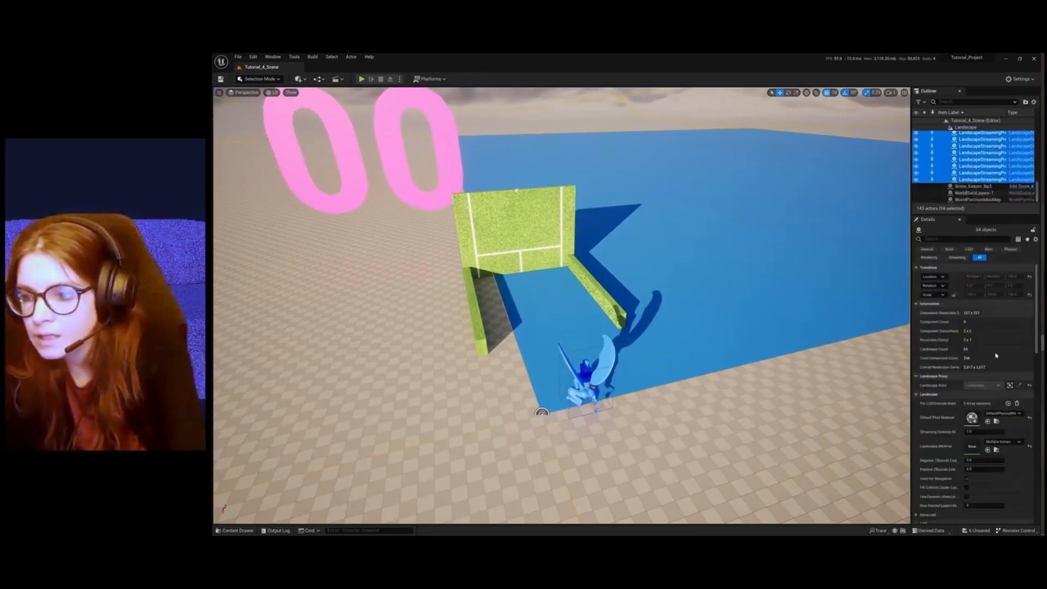
left_click(1007, 442)
scroll(1003, 382, "down", 5)
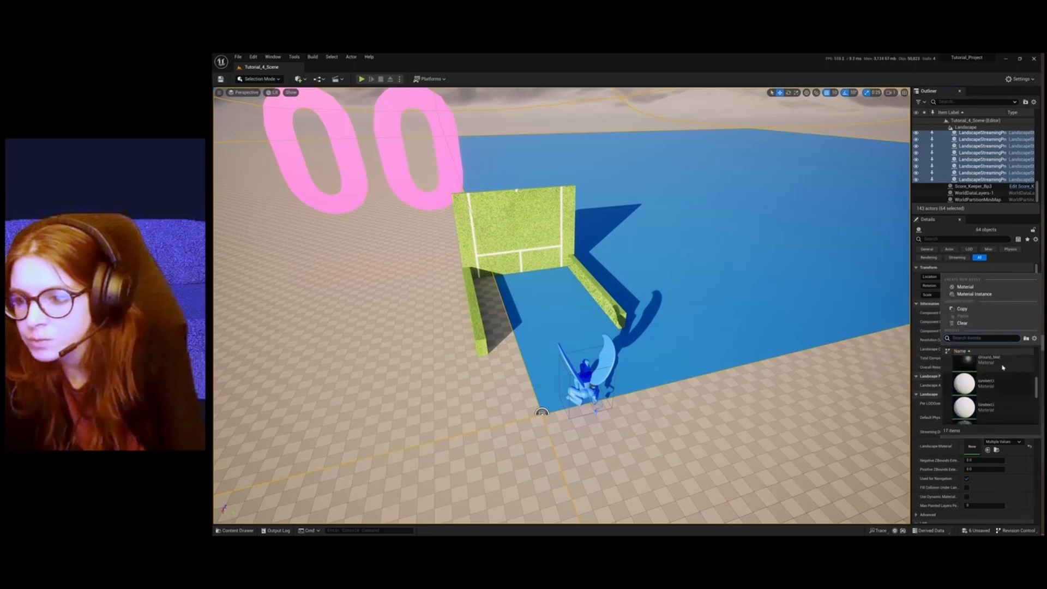
left_click(1003, 364)
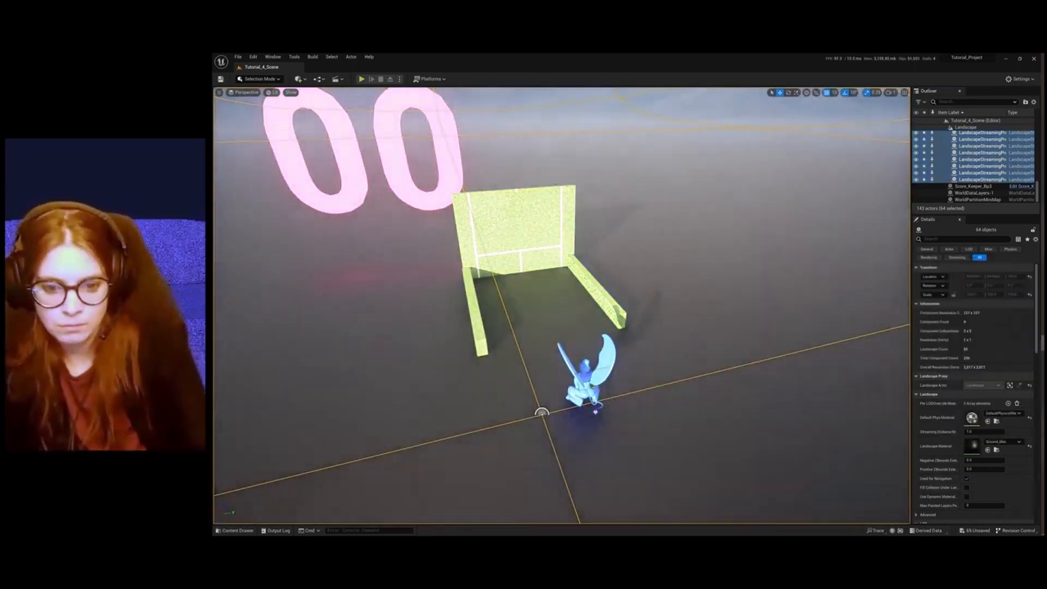
Select the Score_Keeper_Bp3 score display and move it from beside the court to in front of its back wall
left_click(720, 355)
left_click_drag(682, 439, 807, 387, "alt")
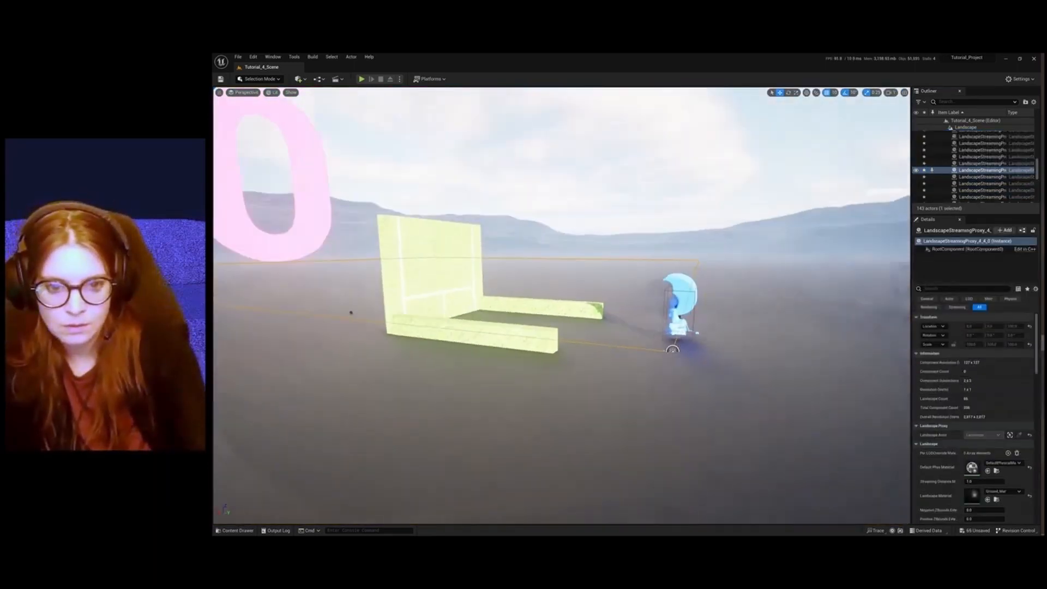
left_click_drag(350, 312, 444, 258, "alt")
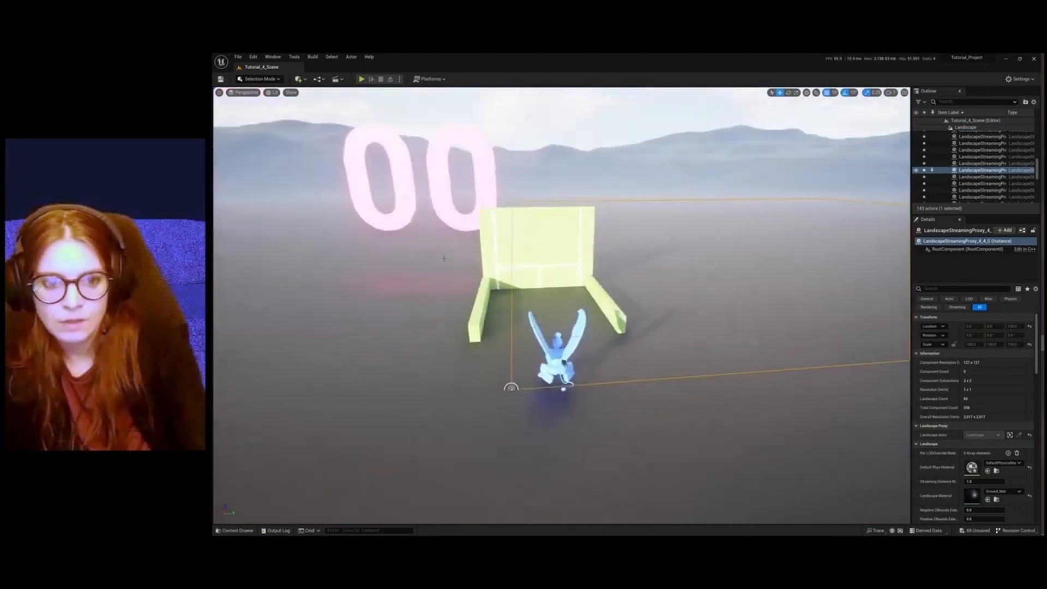
left_click(452, 218)
left_click_drag(452, 218, 578, 257, "alt")
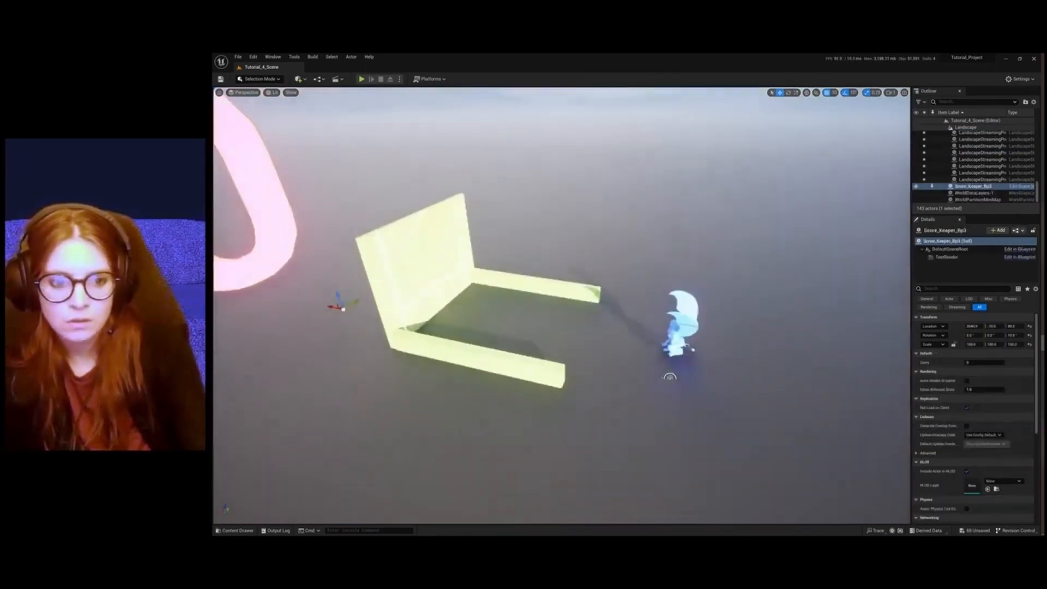
left_click_drag(329, 307, 507, 245)
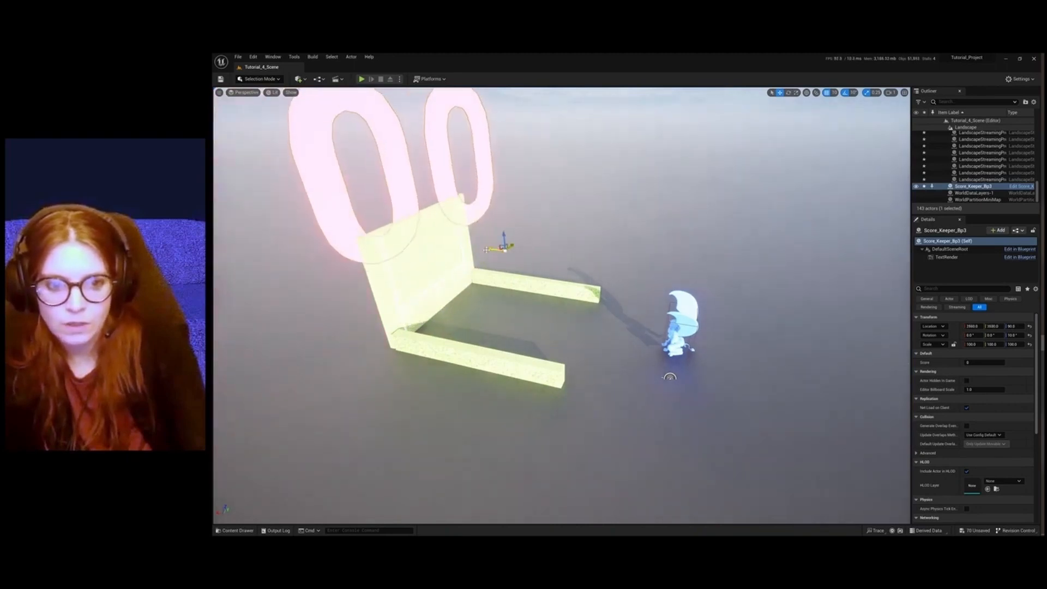
mouse_move(506, 245)
right_mouse_down()
mouse_move(578, 244)
mouse_move(507, 245)
right_mouse_up()
left_click_drag(441, 247, 349, 252)
left_click_drag(615, 250, 591, 290)
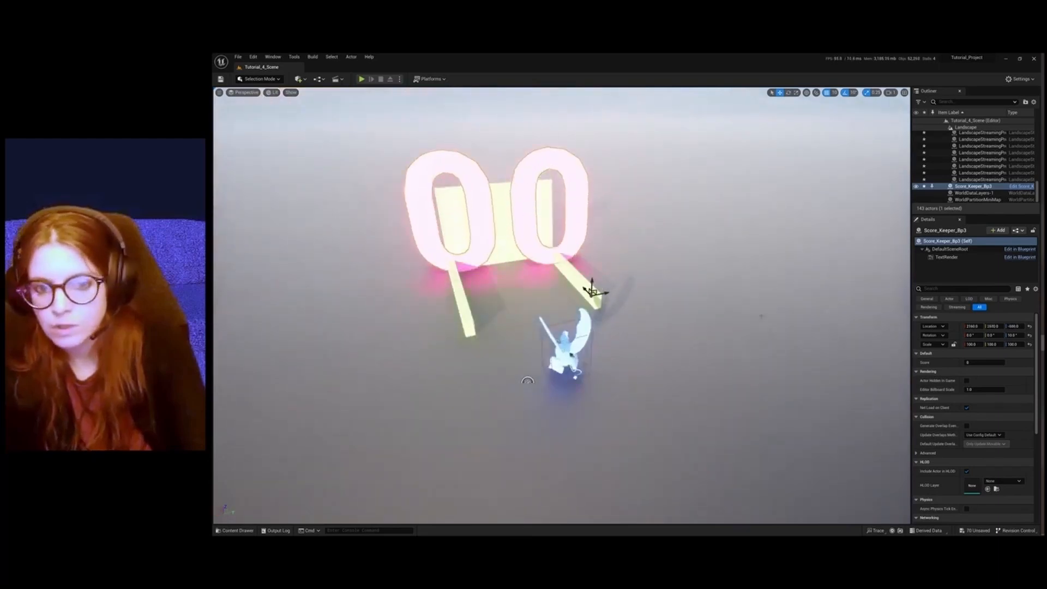
Reduce the score display's scale to 60 on all three axes and position it within the court's back wall
left_click(975, 345)
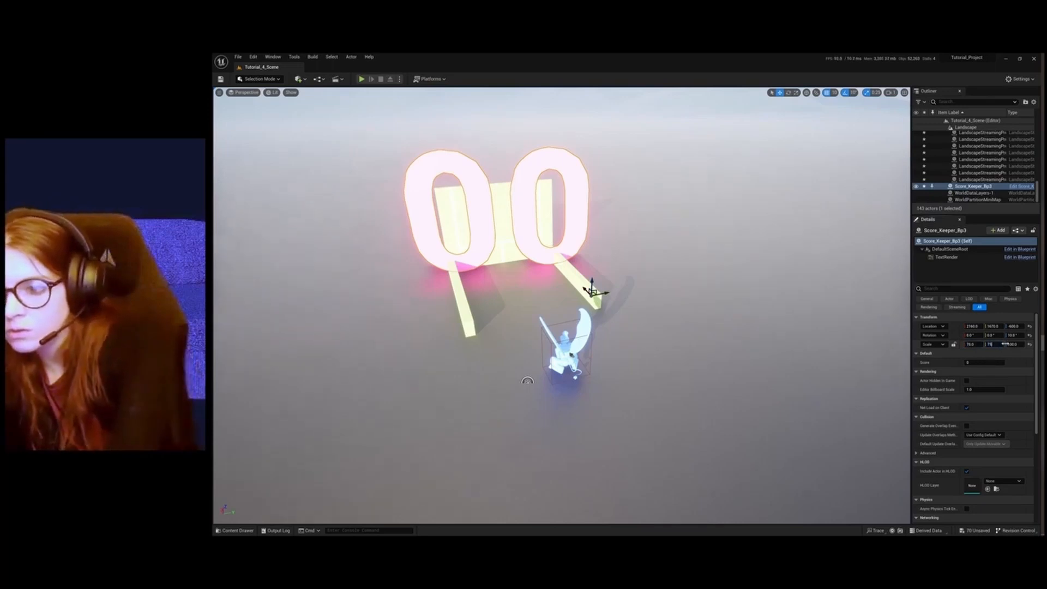
left_click(1012, 345)
type("75")
left_click(537, 248)
left_click(542, 244)
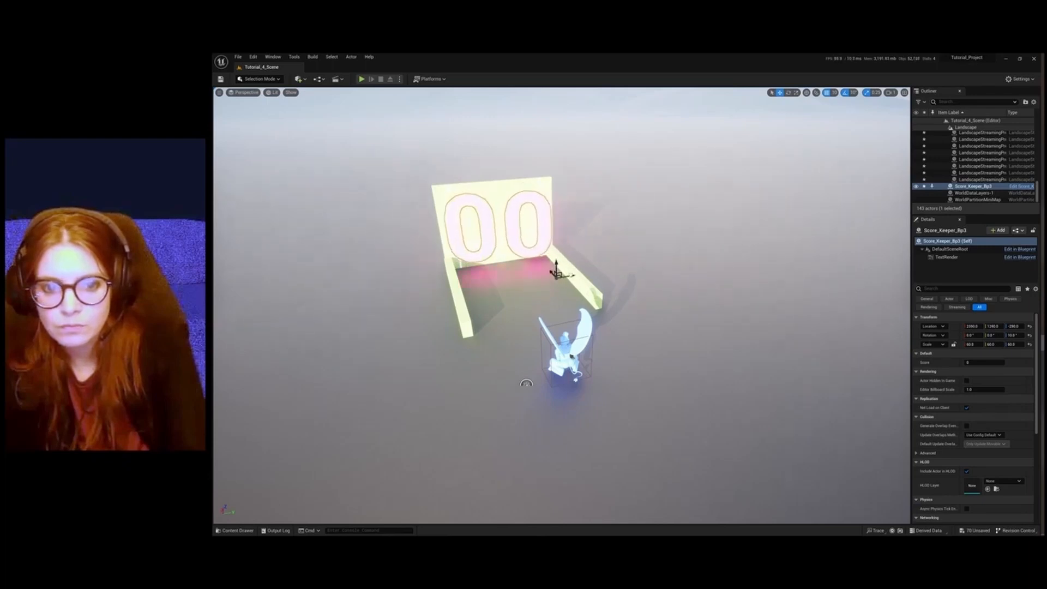
Examine the court, score display and new ground material from several angles
left_click(666, 262)
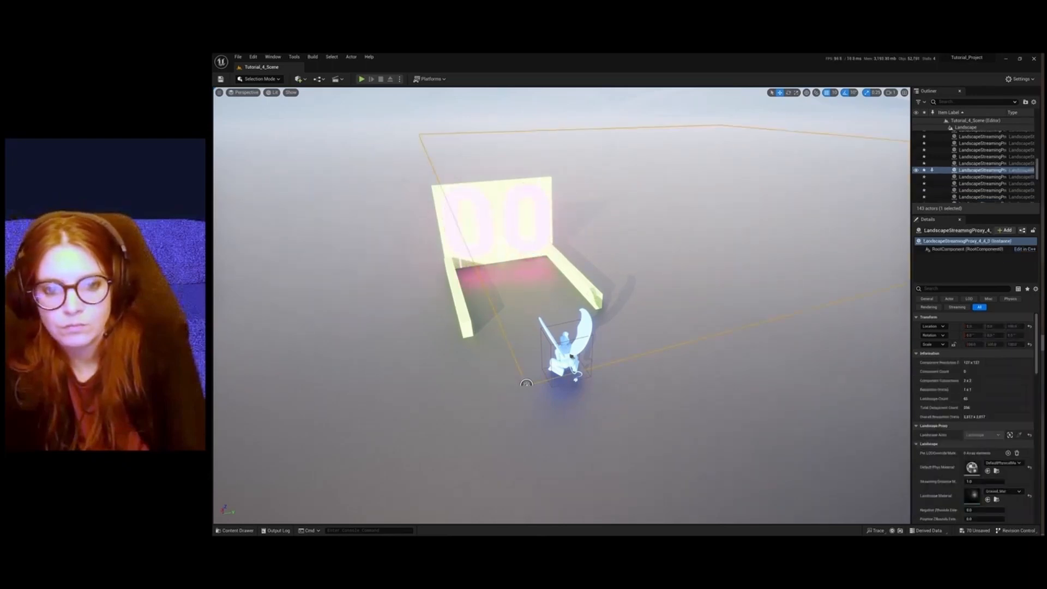
left_click_drag(518, 357, 515, 289, "alt")
scroll(518, 357, "up", 5)
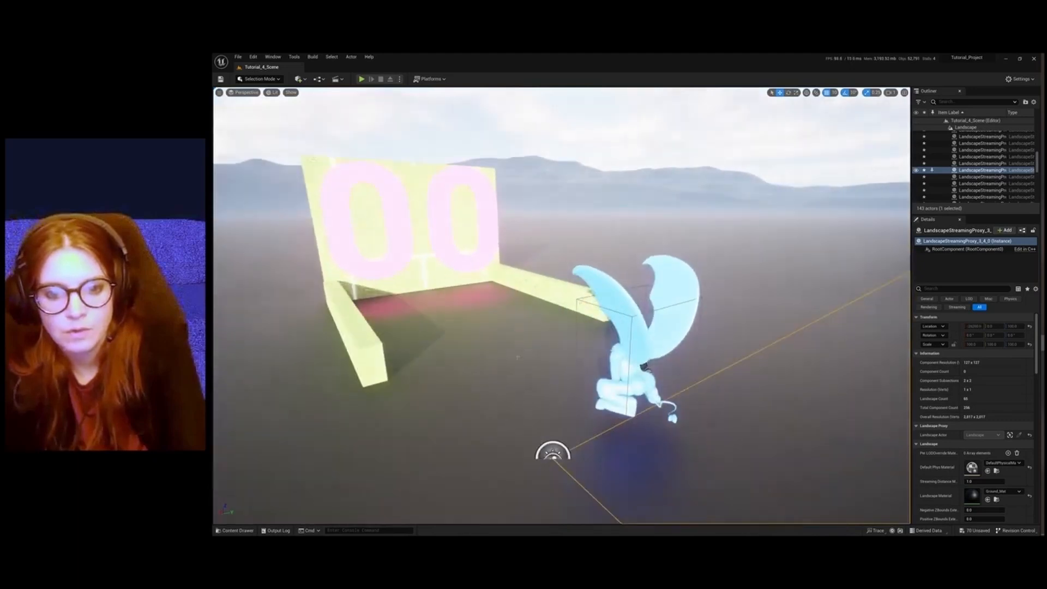
left_click_drag(518, 357, 224, 379, "alt")
scroll(517, 357, "down", 3)
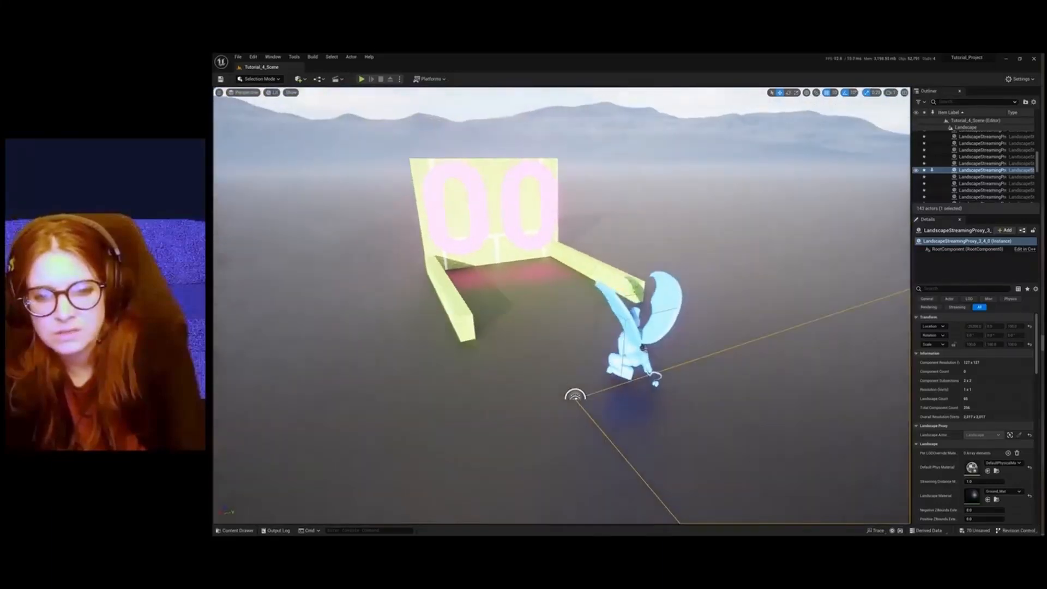
left_click_drag(517, 357, 562, 378, "alt")
scroll(561, 354, "up", 3)
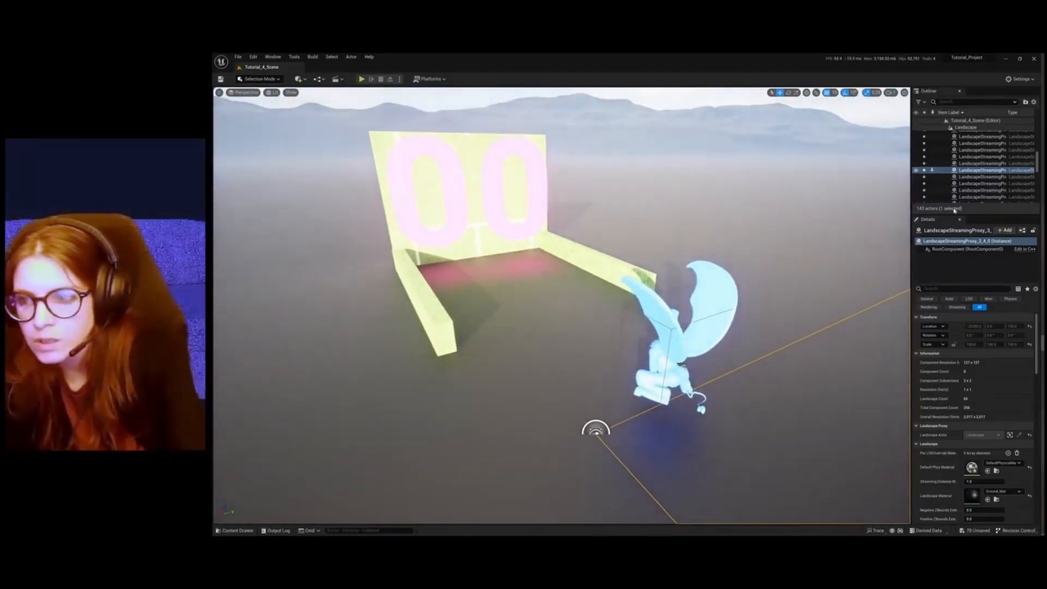
Select the DirectionalLight, open its light colour for editing and try a saturated magenta
left_click_drag(1037, 164, 1040, 126)
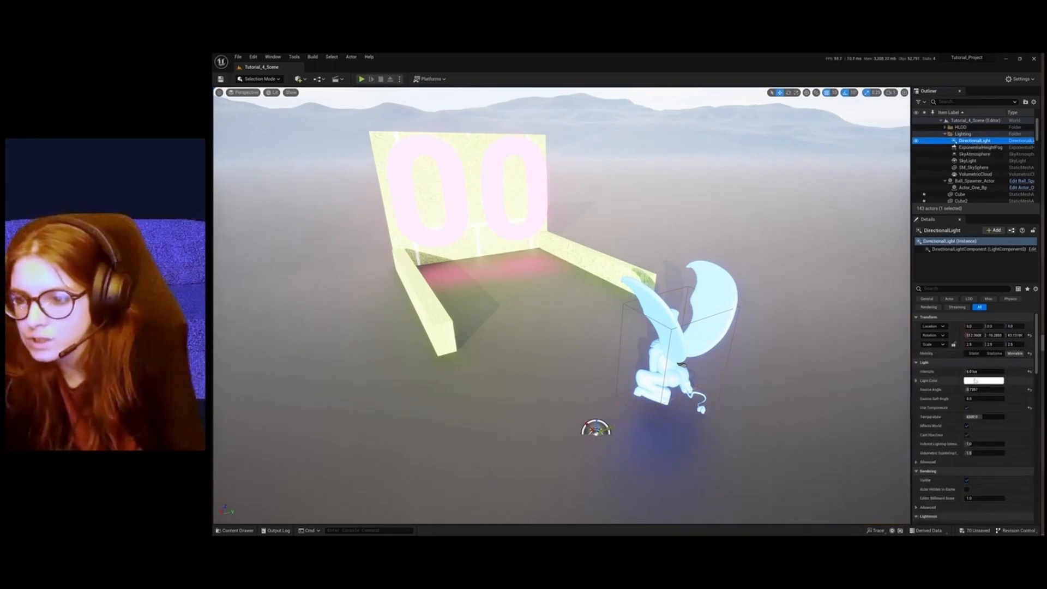
left_click(975, 381)
left_click_drag(874, 412, 879, 385)
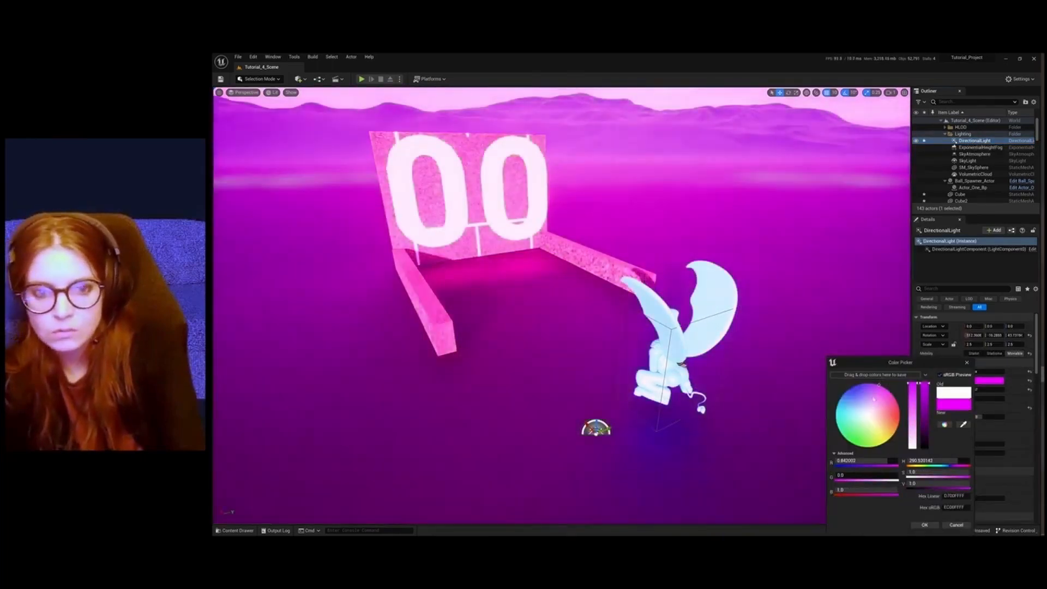
left_click_drag(708, 363, 273, 315, "alt")
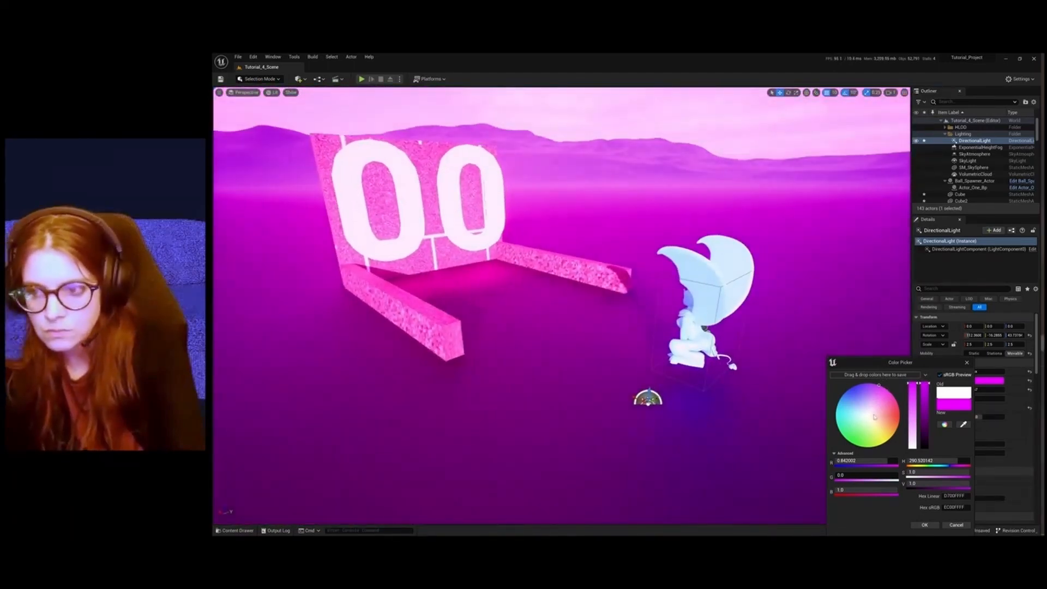
Try near-white, bright green, pale green and pale orange as the DirectionalLight's colour
left_click(871, 415)
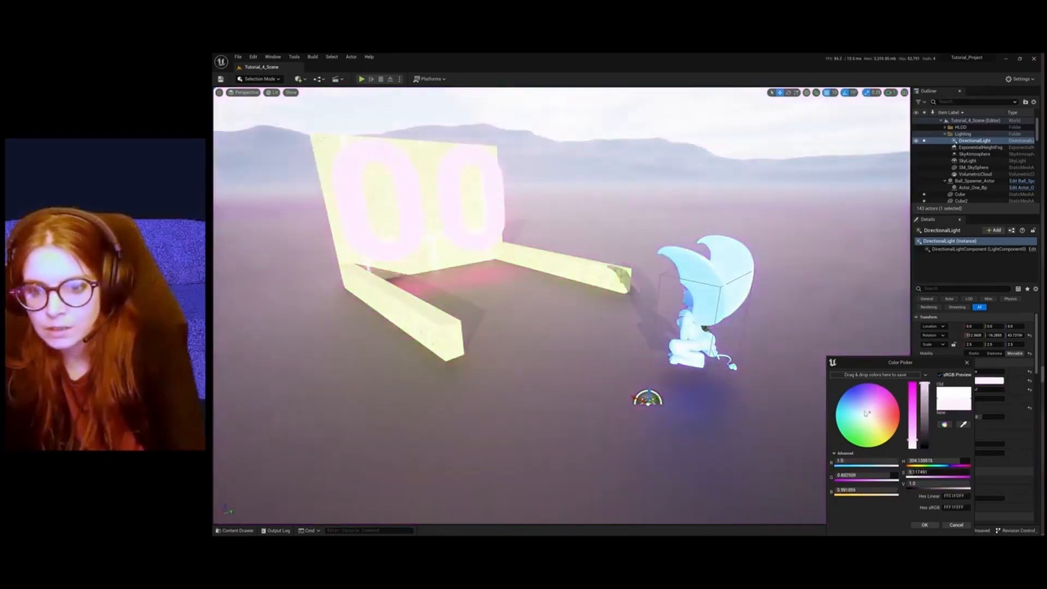
left_click_drag(872, 414, 802, 385)
left_click_drag(737, 354, 611, 345, "alt")
left_click(860, 440)
left_click_drag(860, 439, 845, 441)
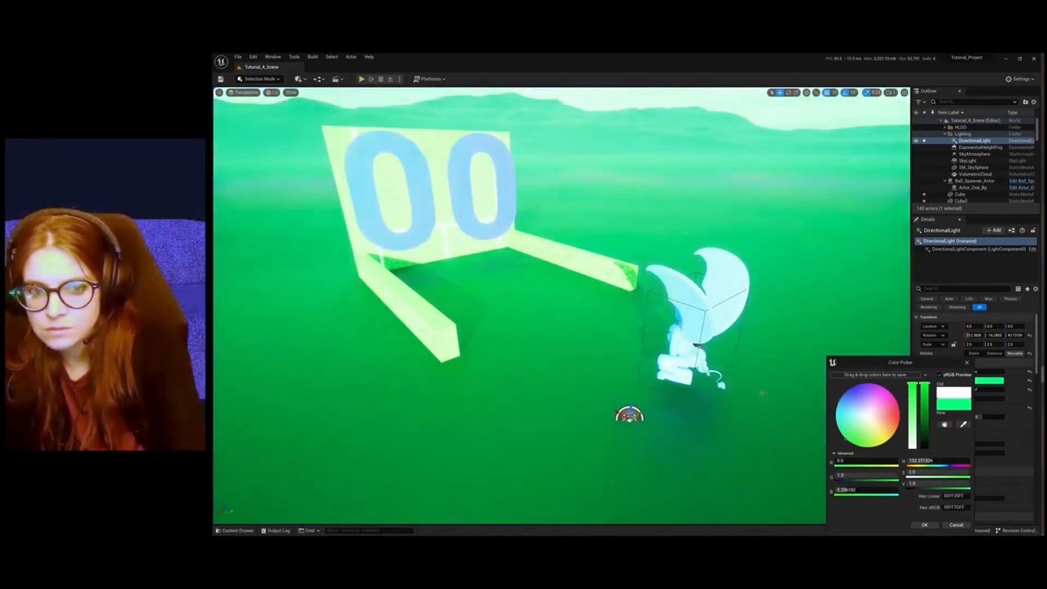
mouse_move(764, 404)
left_mouse_down("alt")
mouse_move(644, 401)
mouse_move(747, 403)
left_mouse_up("alt")
left_click(858, 427)
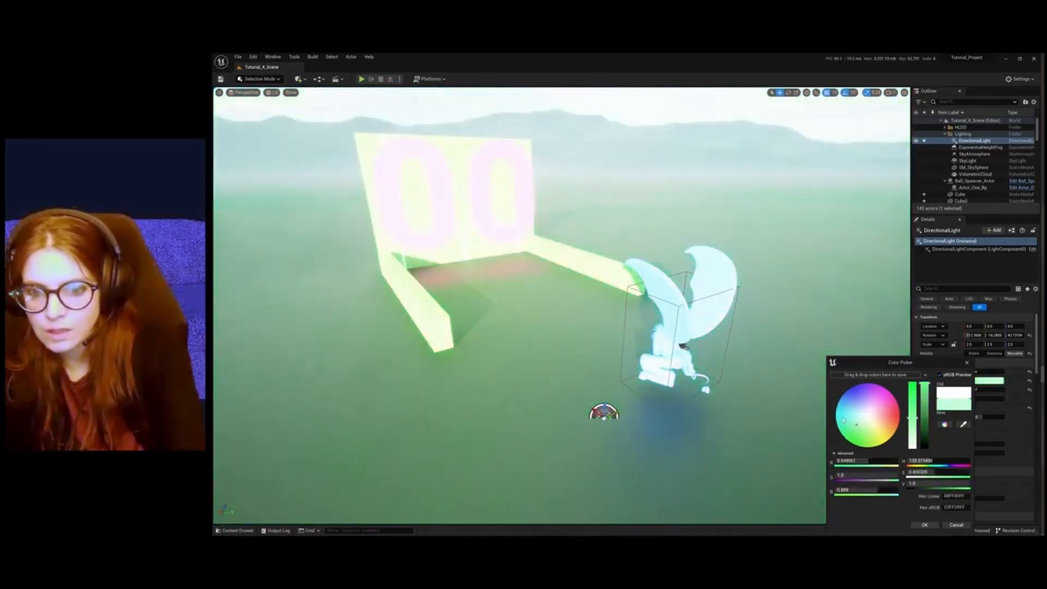
left_click(886, 428)
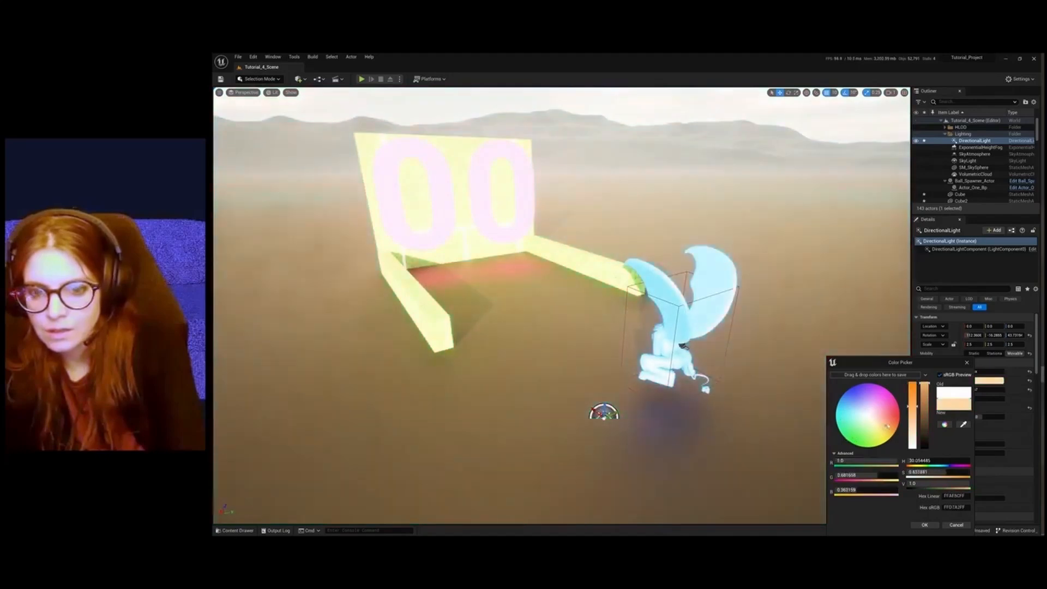
Set the DirectionalLight's colour to hot pink and play-test the level briefly
mouse_move(764, 403)
left_mouse_down("alt")
mouse_move(819, 431)
mouse_move(755, 402)
mouse_move(777, 399)
mouse_move(771, 431)
mouse_move(737, 437)
mouse_move(757, 386)
left_mouse_up("alt")
left_click(895, 405)
left_click(929, 525)
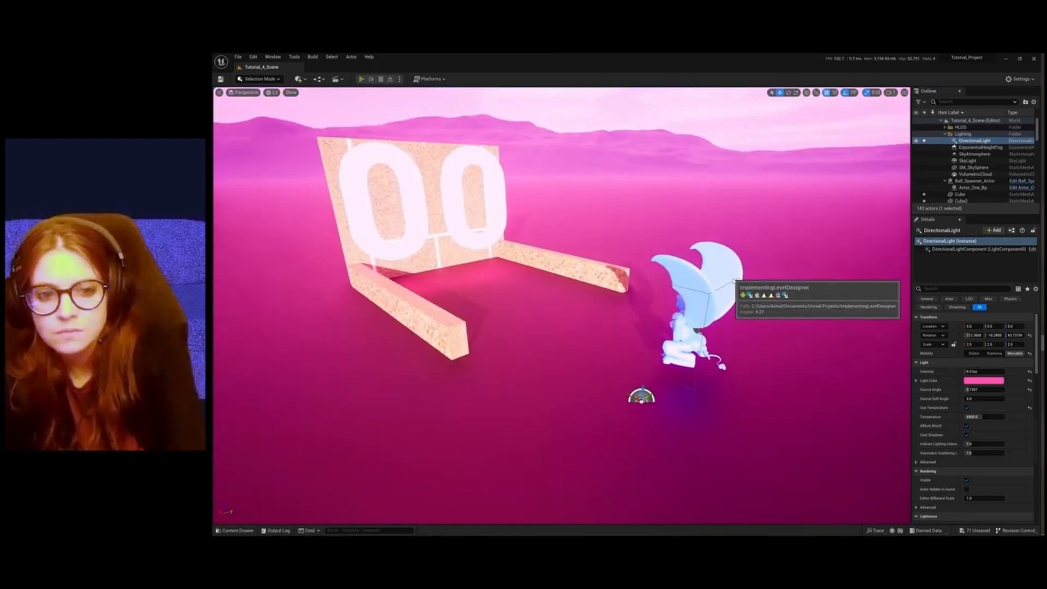
key("alt+p")
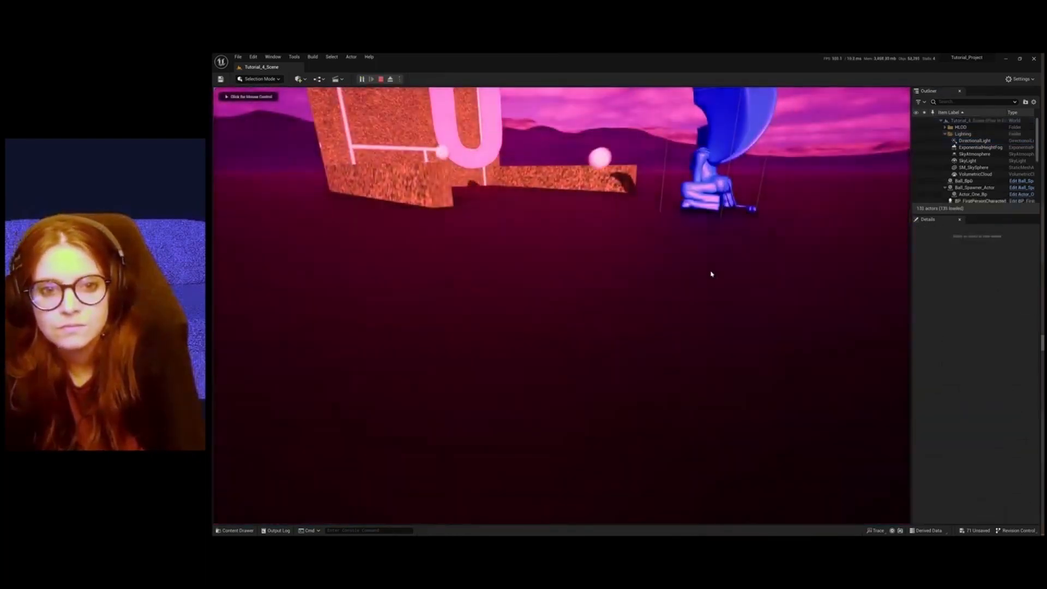
key("Escape")
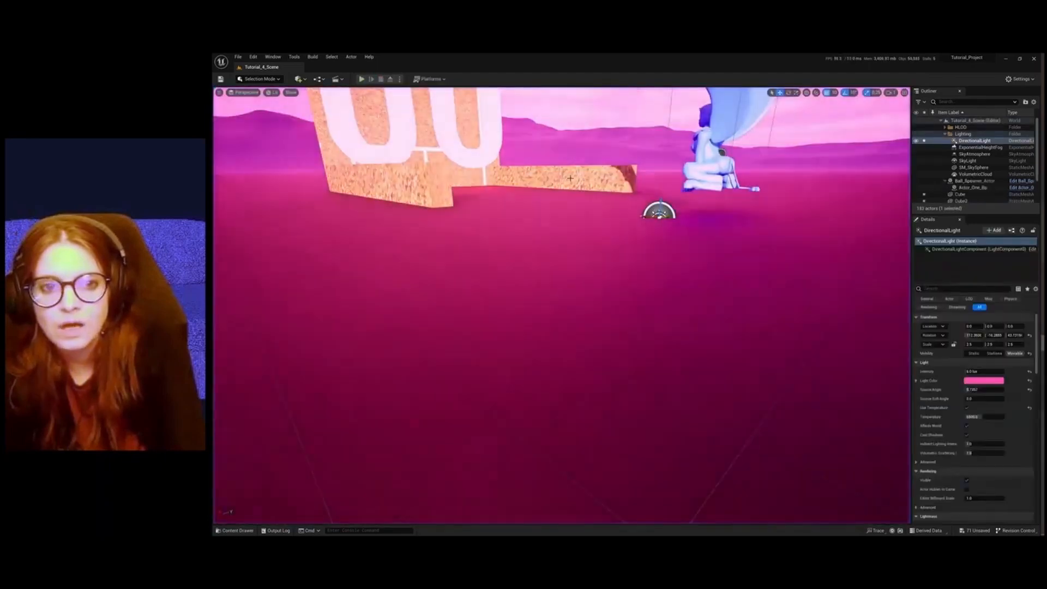
Shift the score display slightly sideways along the court's back wall and play-test the level by walking into the court
left_click(497, 148)
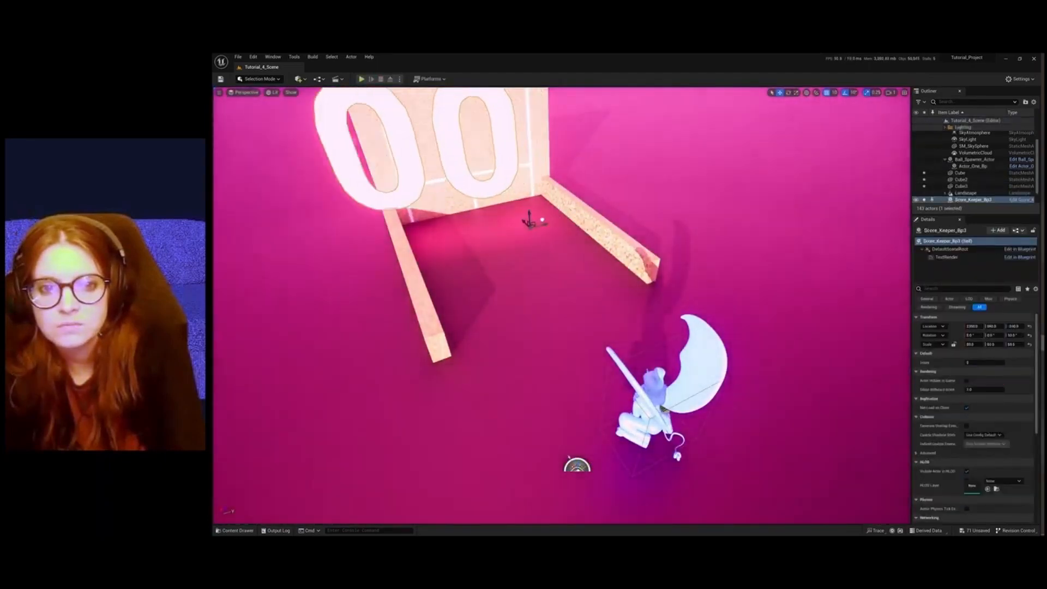
left_click_drag(543, 220, 532, 220)
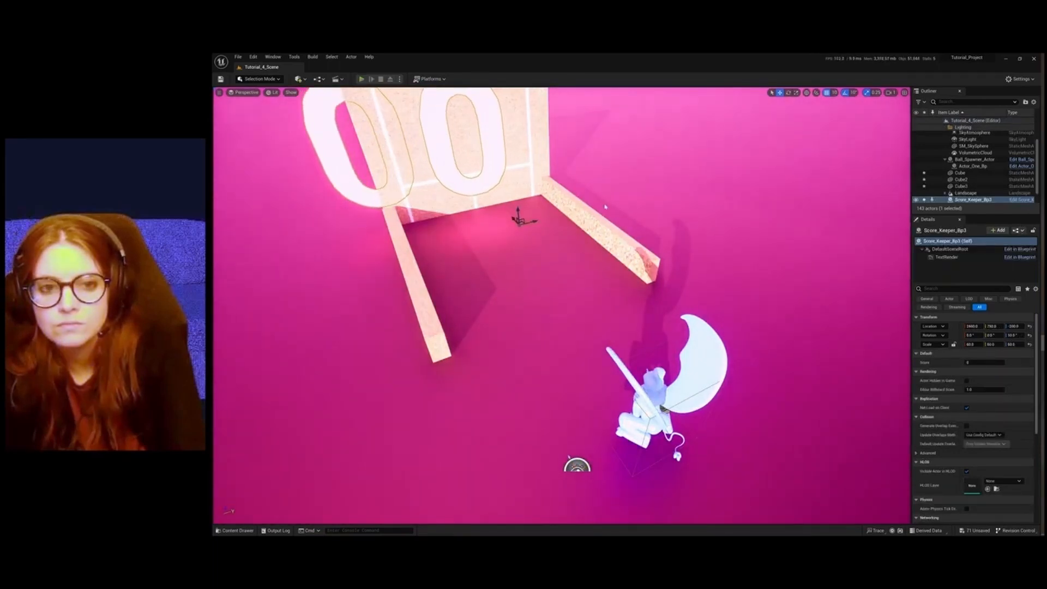
key("alt+p")
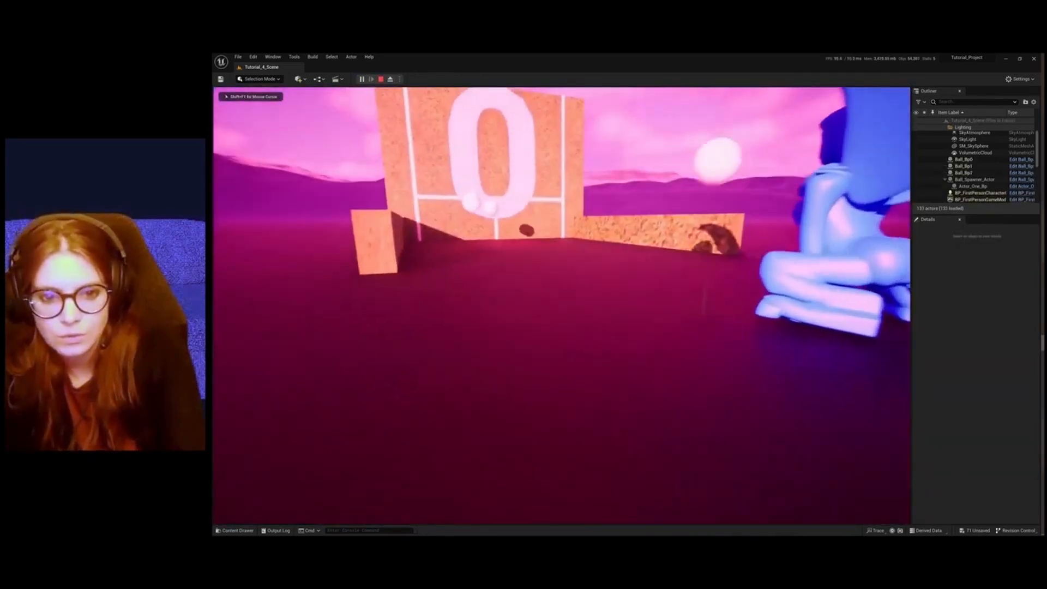
key("w")
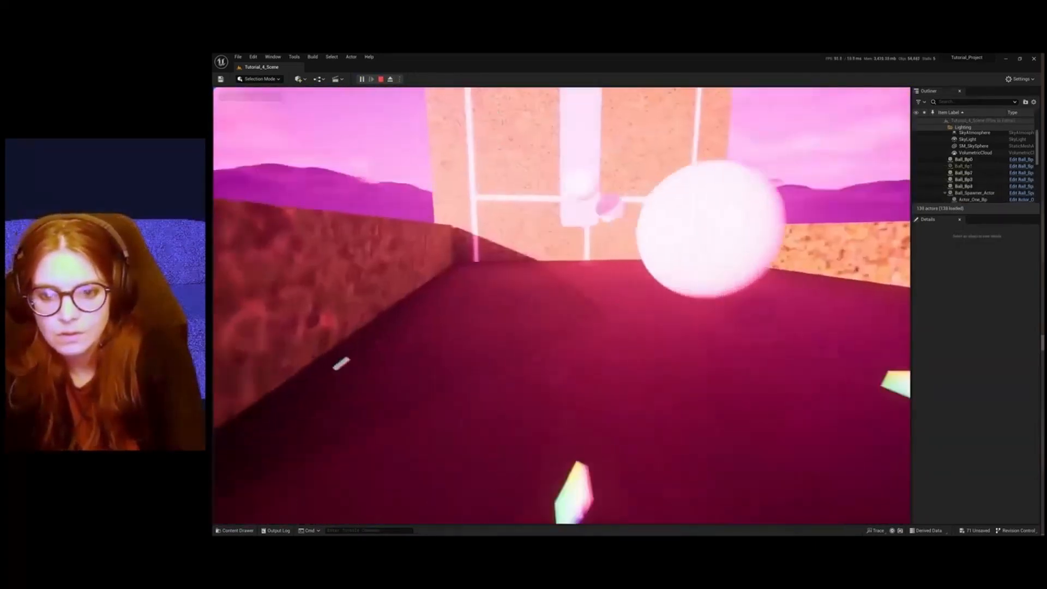
Continue the play-test by moving around the court among the balls, and stop the session
key("w")
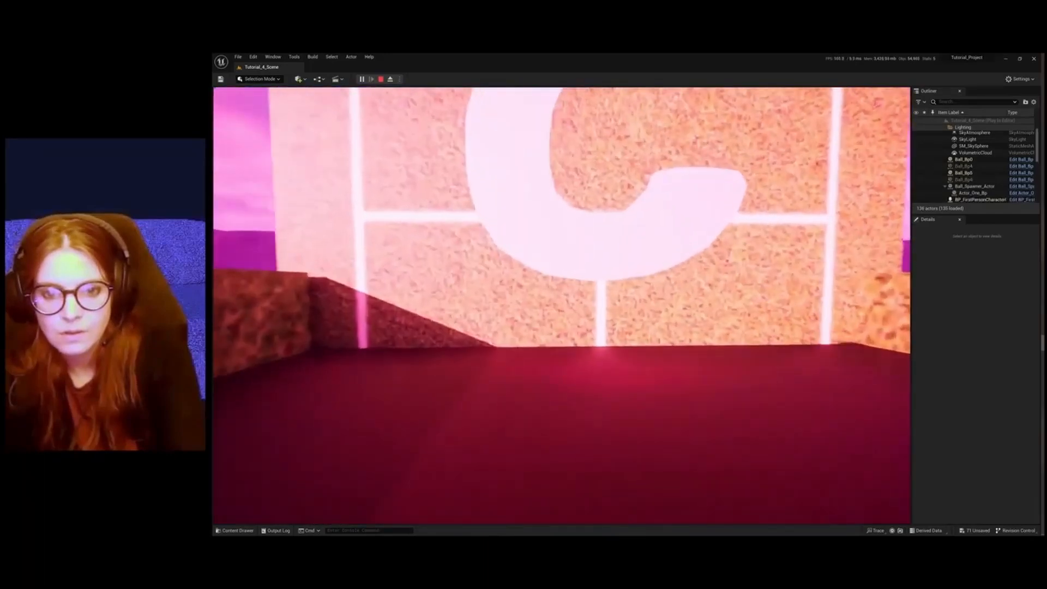
key("w")
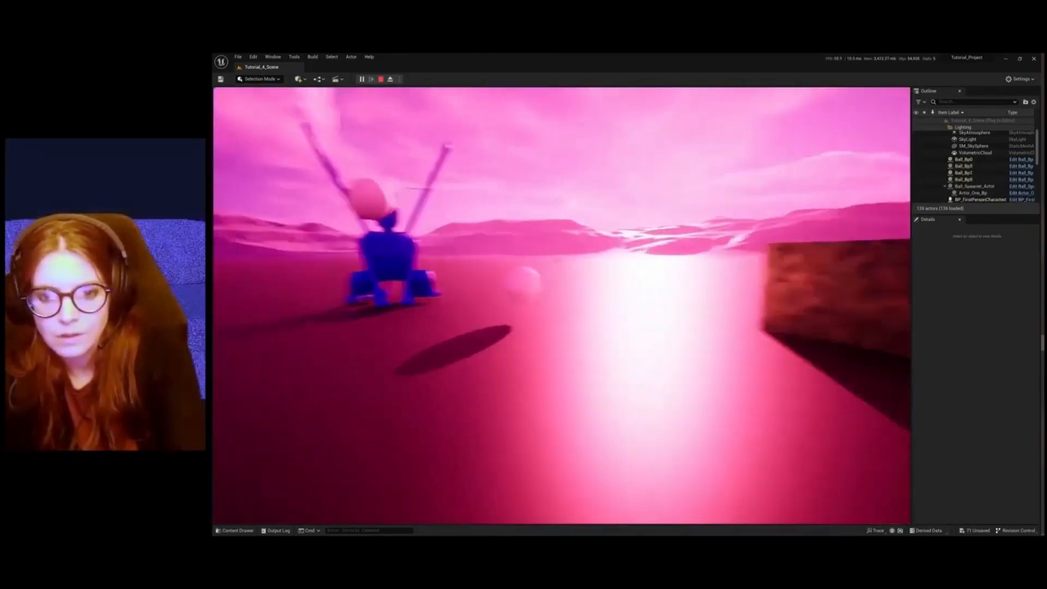
key("w")
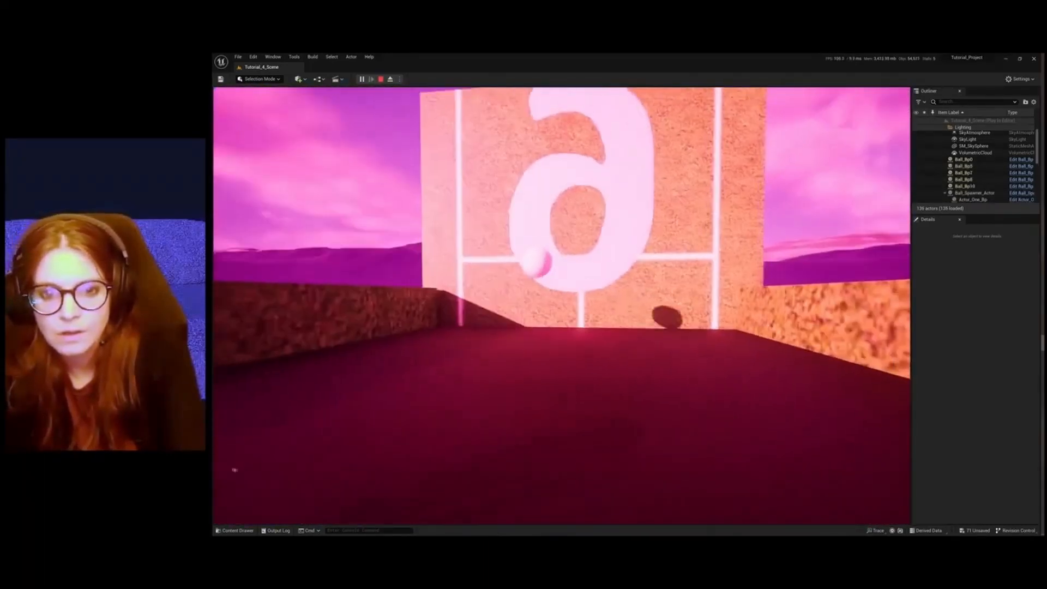
key("Escape")
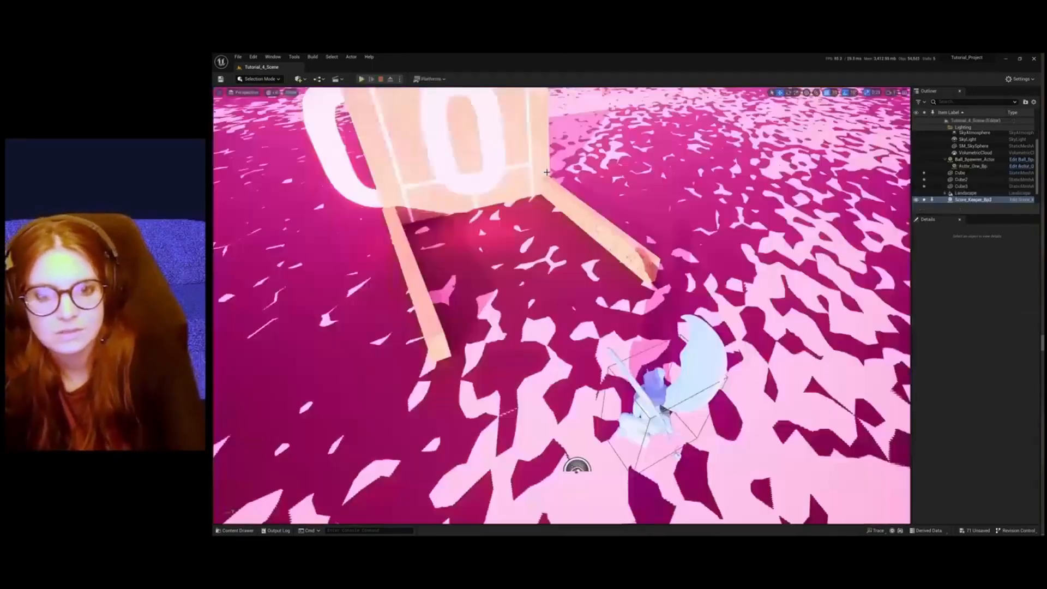
Rotate the score display about its vertical axis so its digits read parallel to the court's back wall
scroll(600, 248, "down", 5)
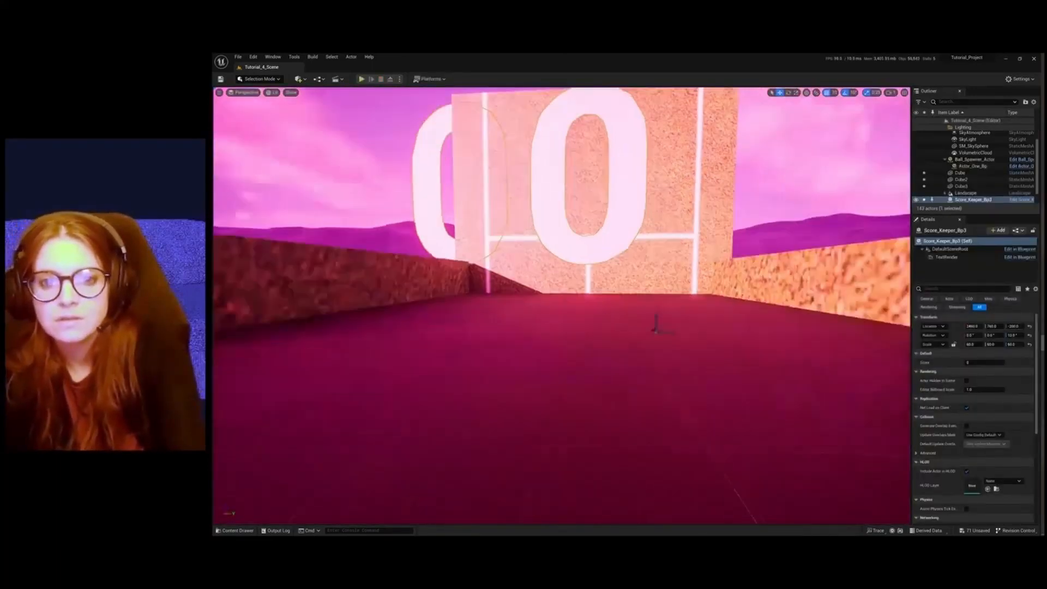
right_click_drag(635, 291, 661, 312)
scroll(635, 290, "down", 4)
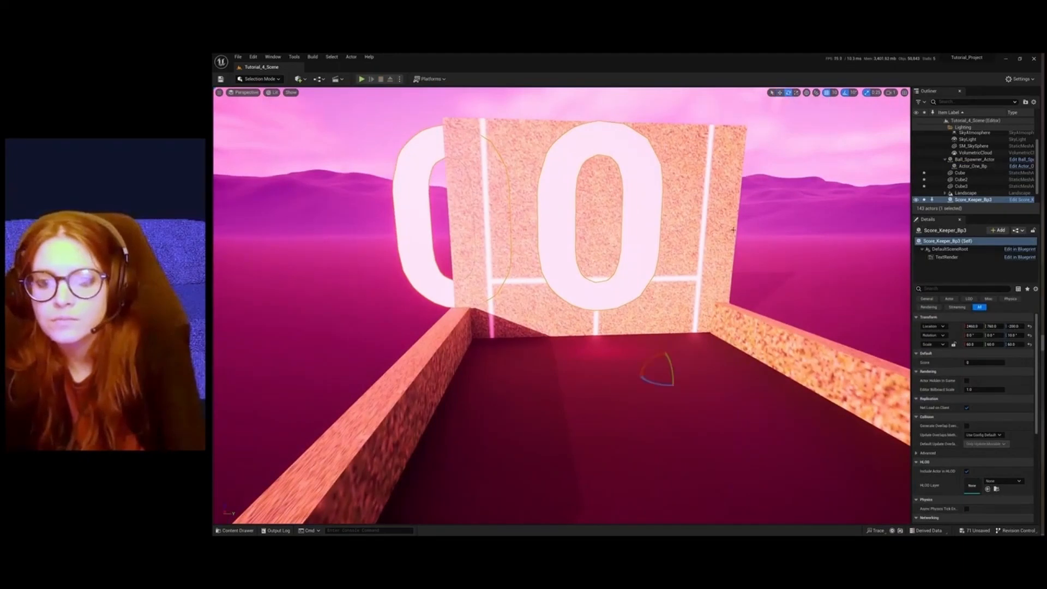
left_click_drag(667, 385, 687, 382)
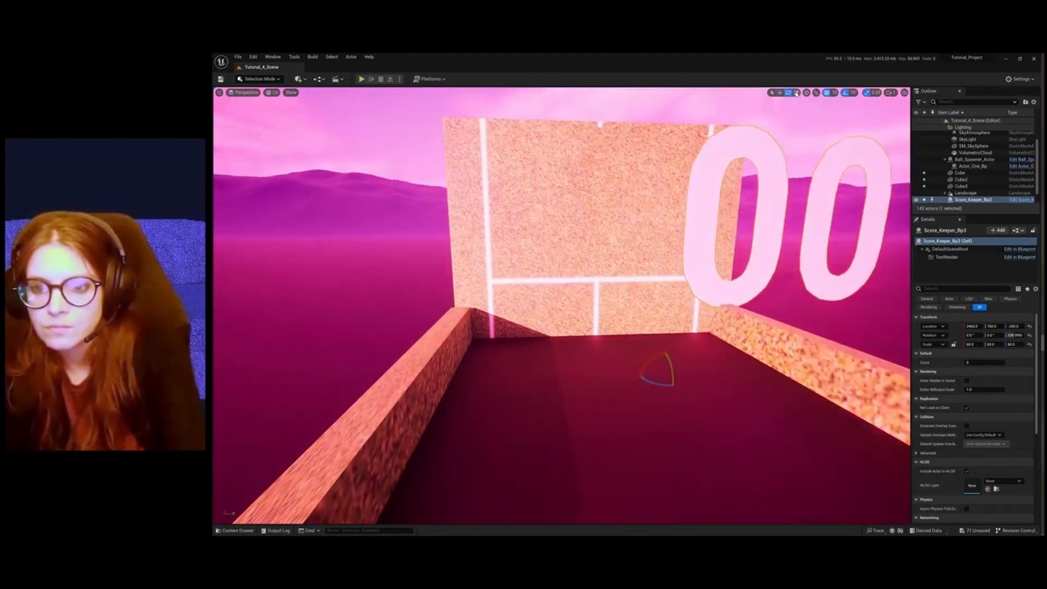
Scale the score display to 30 on all three axes and centre it on the upper part of the back wall
left_click_drag(664, 375, 635, 397)
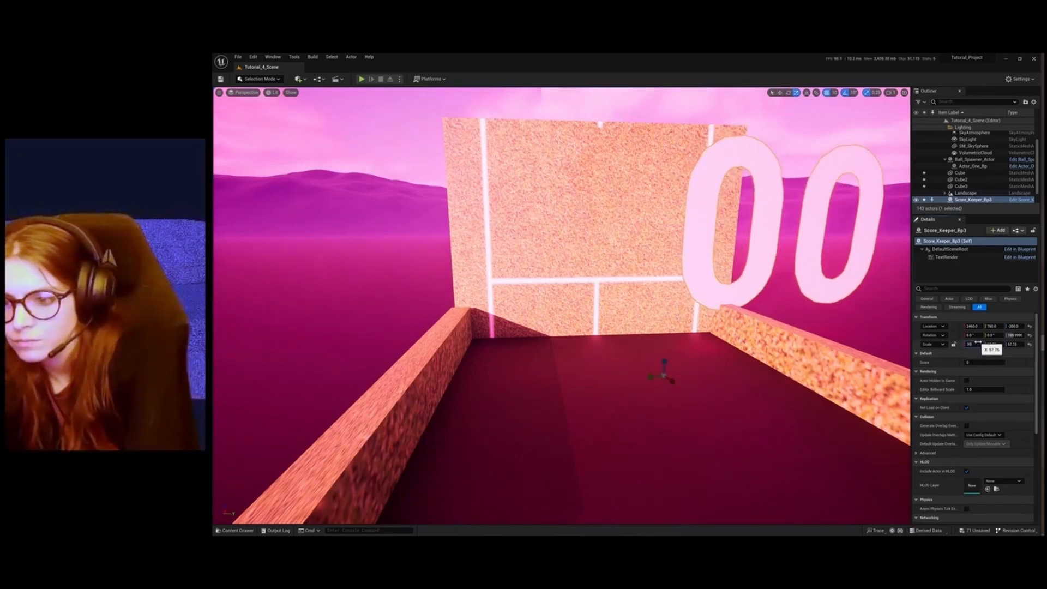
key("Return")
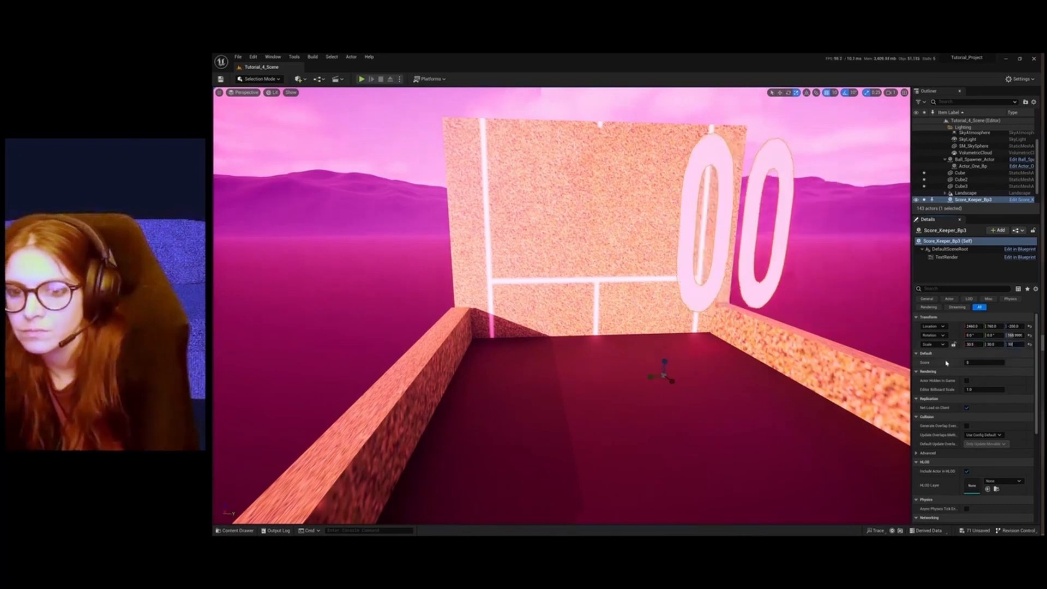
key("Return")
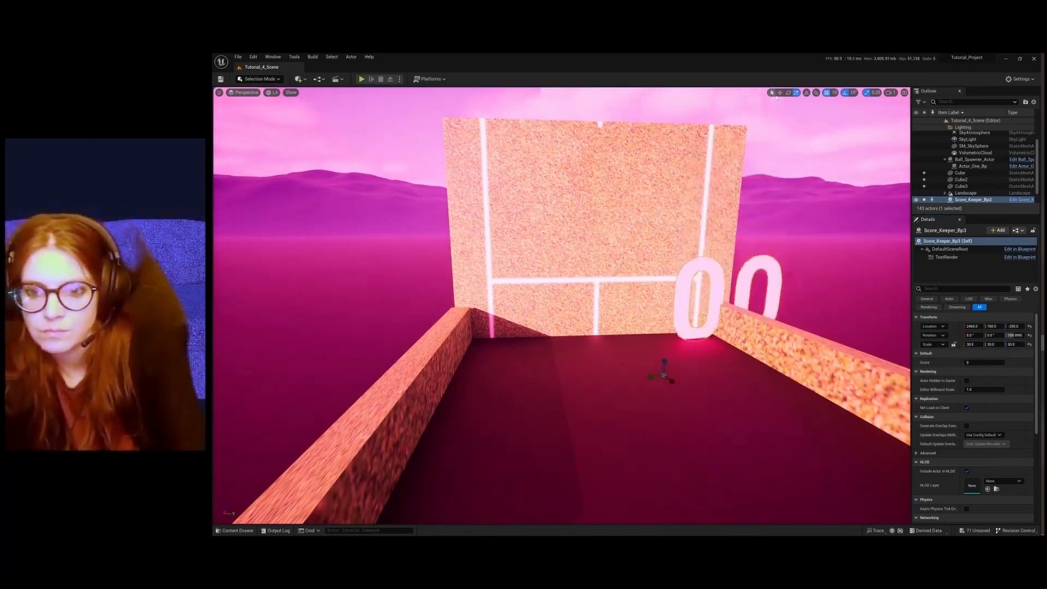
left_click_drag(675, 376, 546, 272)
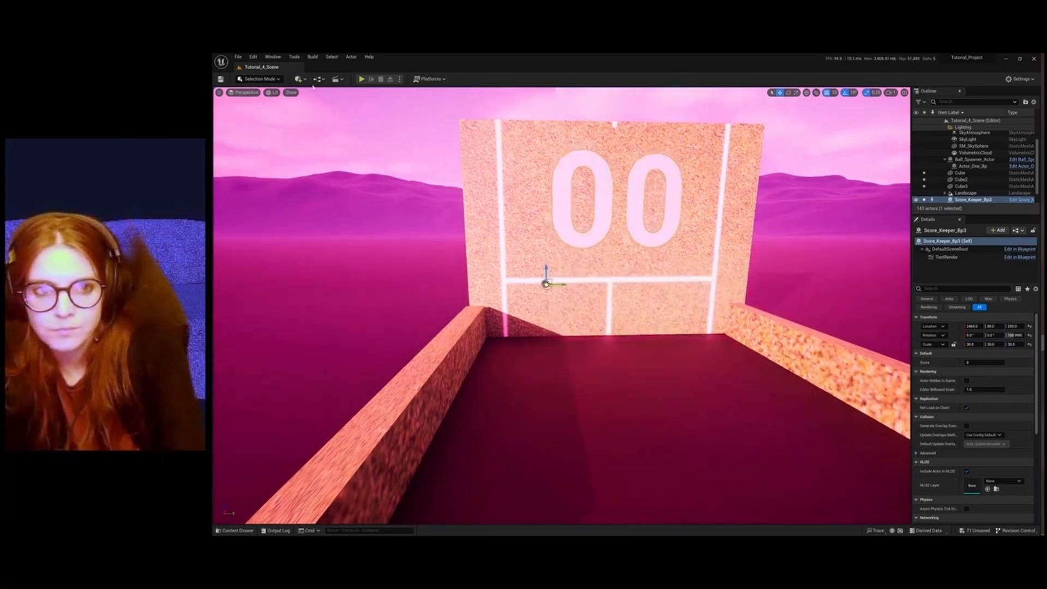
Play-test the level to check the resized score display on the back wall, and stop the session
left_click(361, 79)
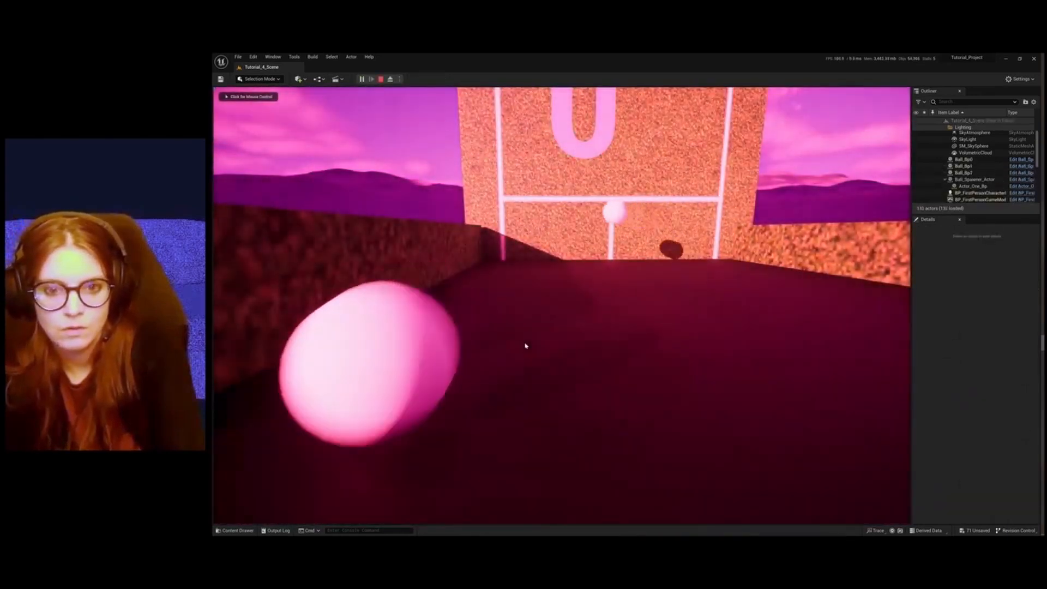
left_click(612, 322)
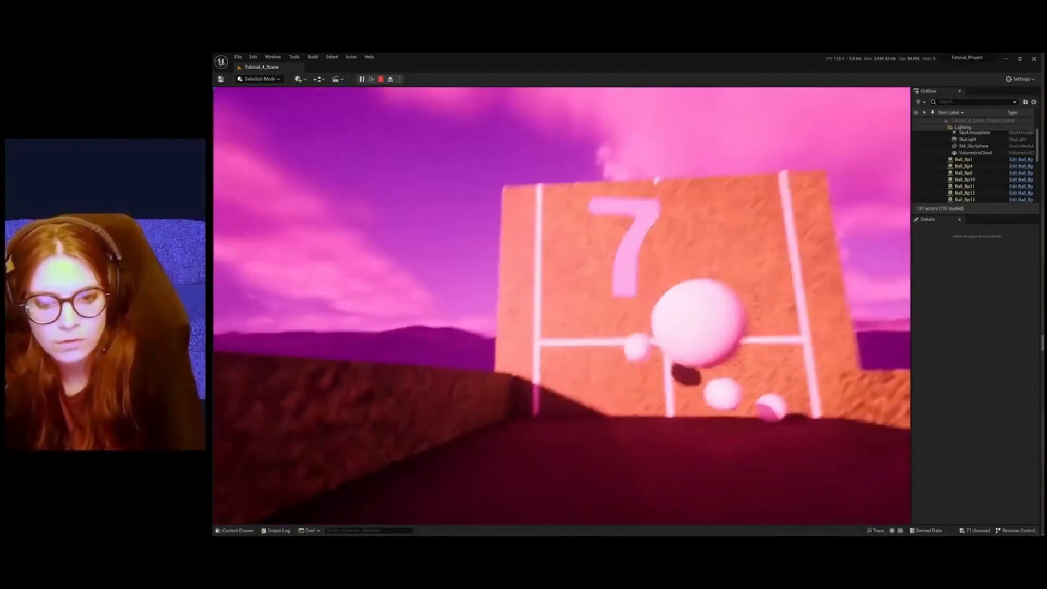
key("Escape")
Raise both side walls of the court to nearly the height of the back wall
left_click(440, 414)
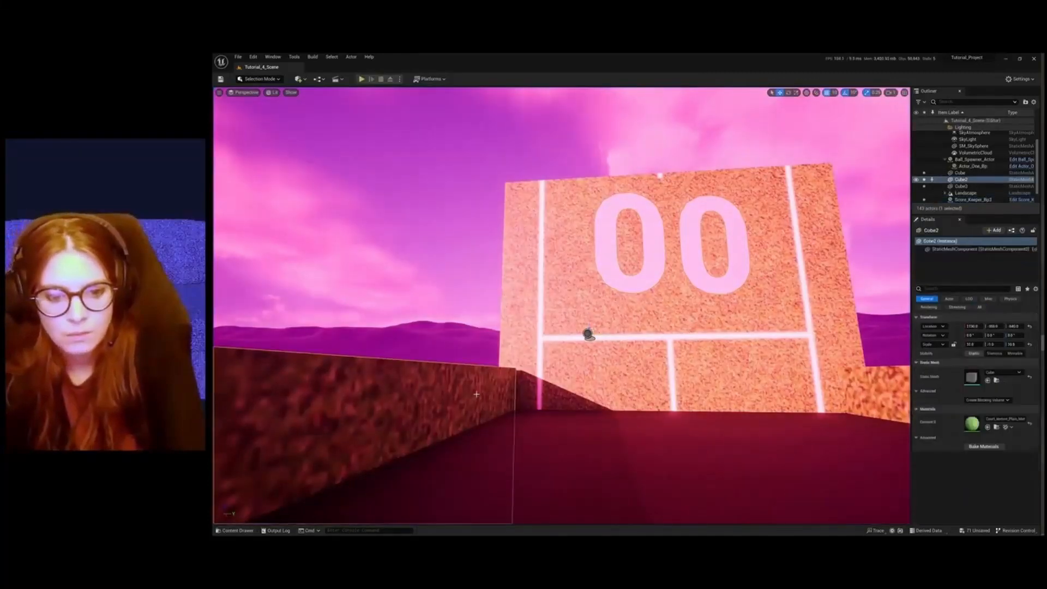
key("s")
right_click_drag(476, 393, 510, 415)
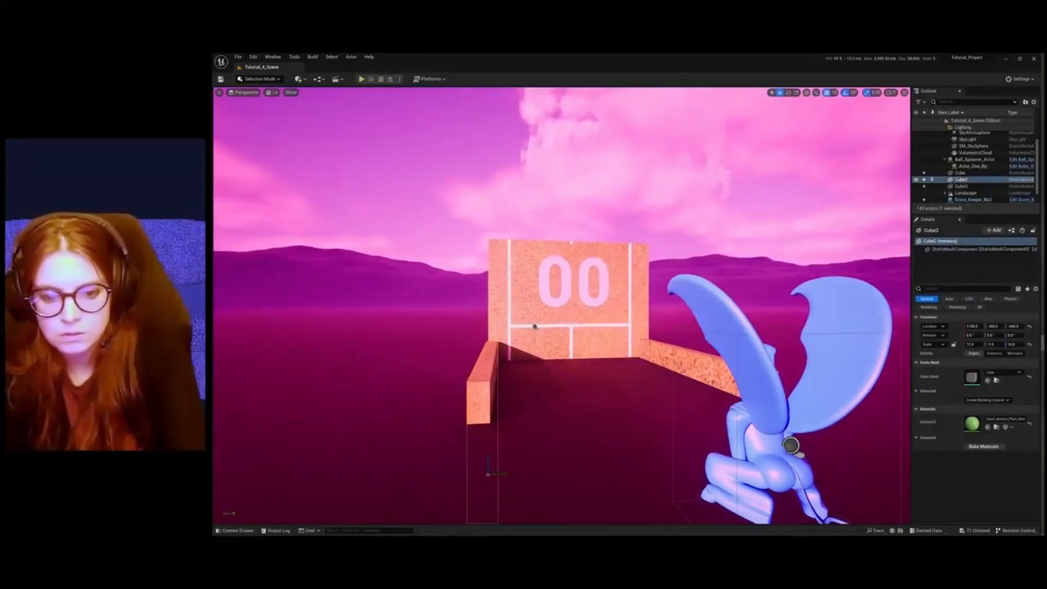
left_click_drag(489, 445, 488, 397)
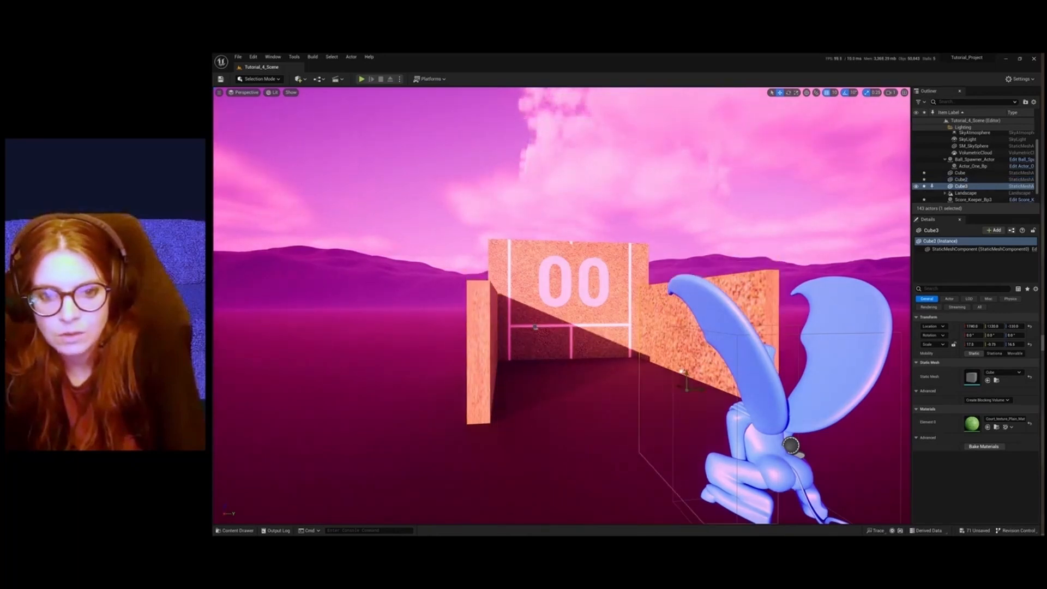
left_click_drag(524, 284, 512, 336, "alt")
Play-test the level with the raised side walls, walking past the winged statue into the court to play the balls
left_click(362, 80)
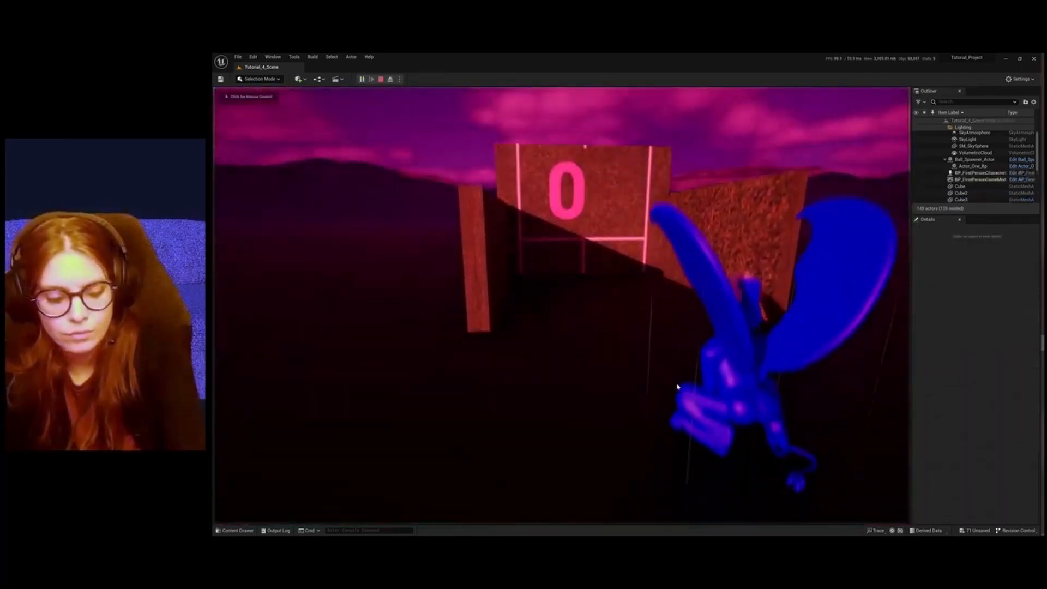
left_click(683, 355)
key("w")
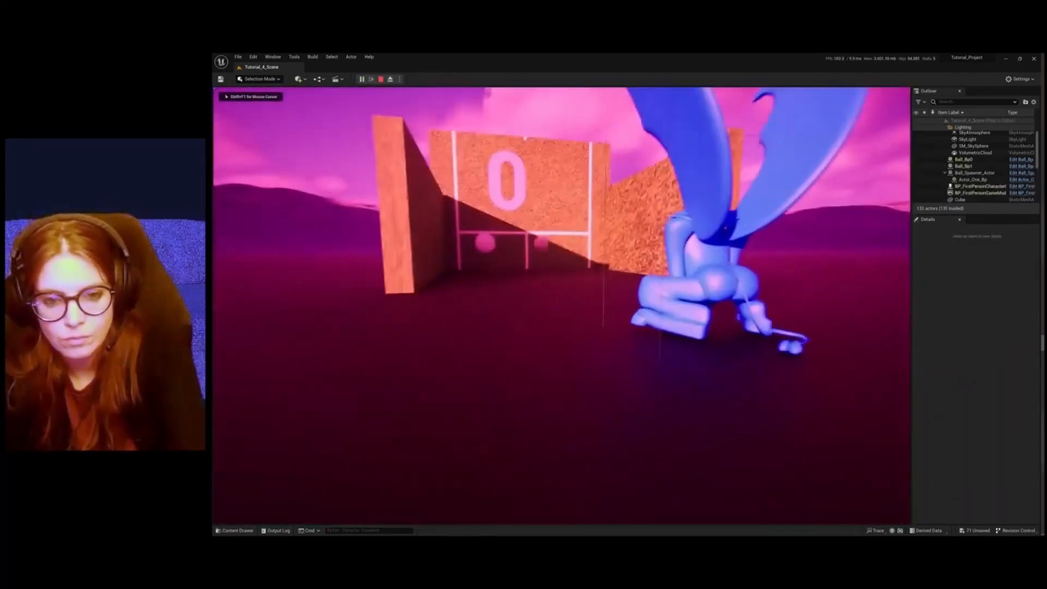
key("w")
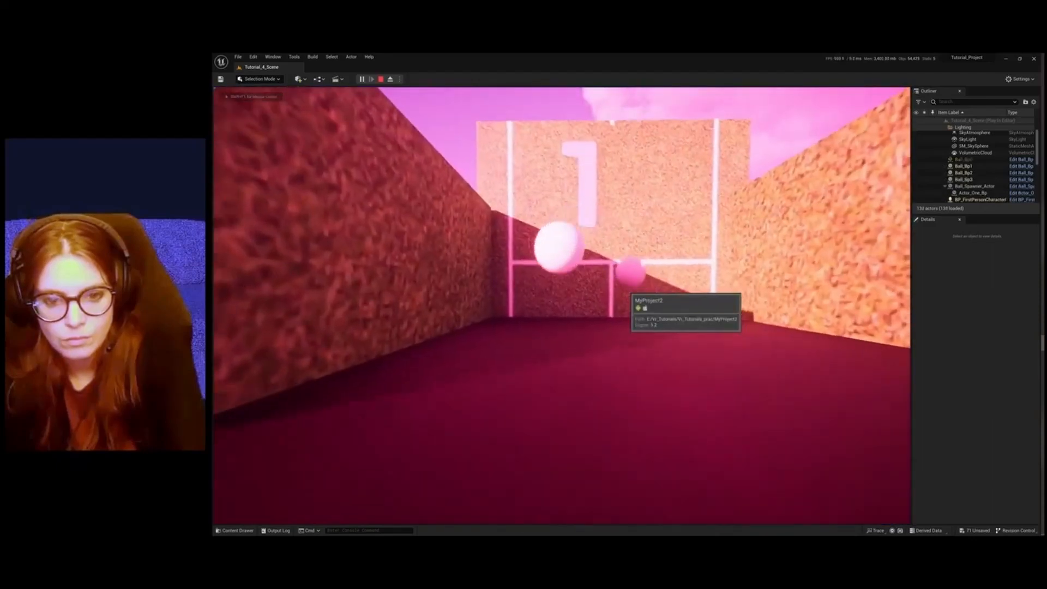
key("w")
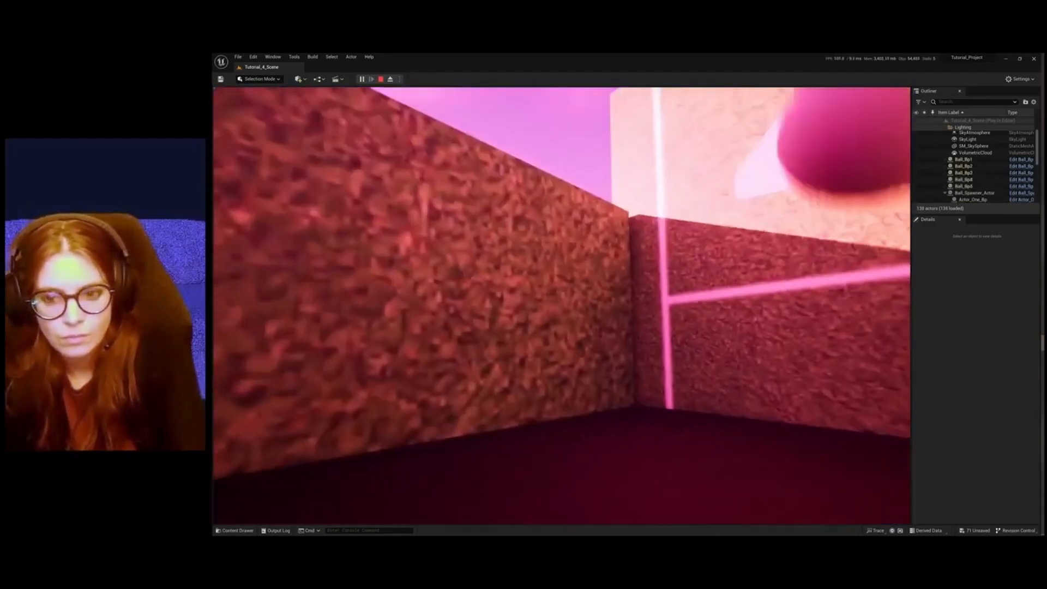
key("w")
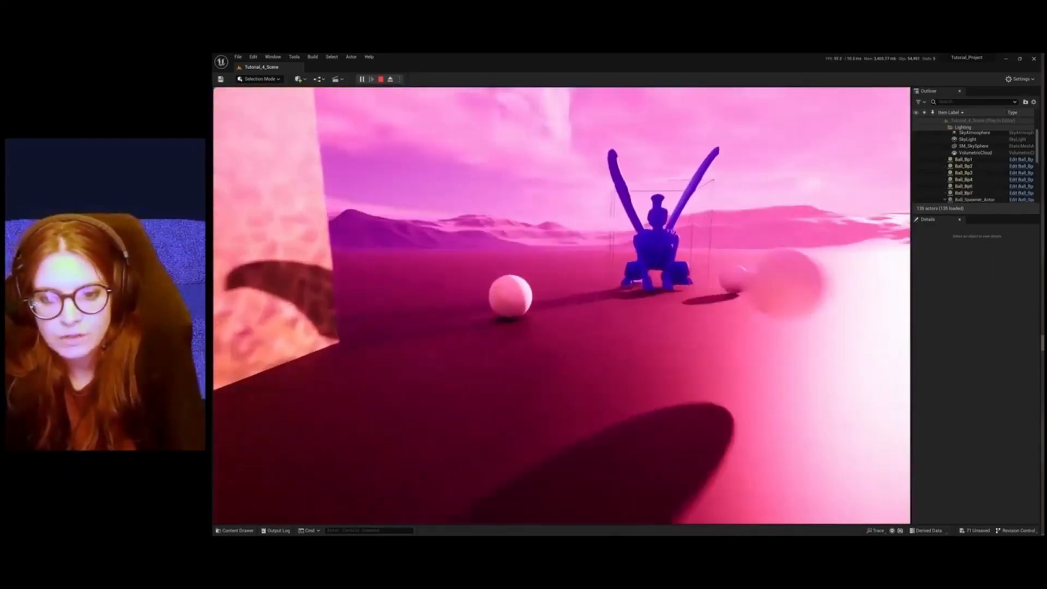
key("w")
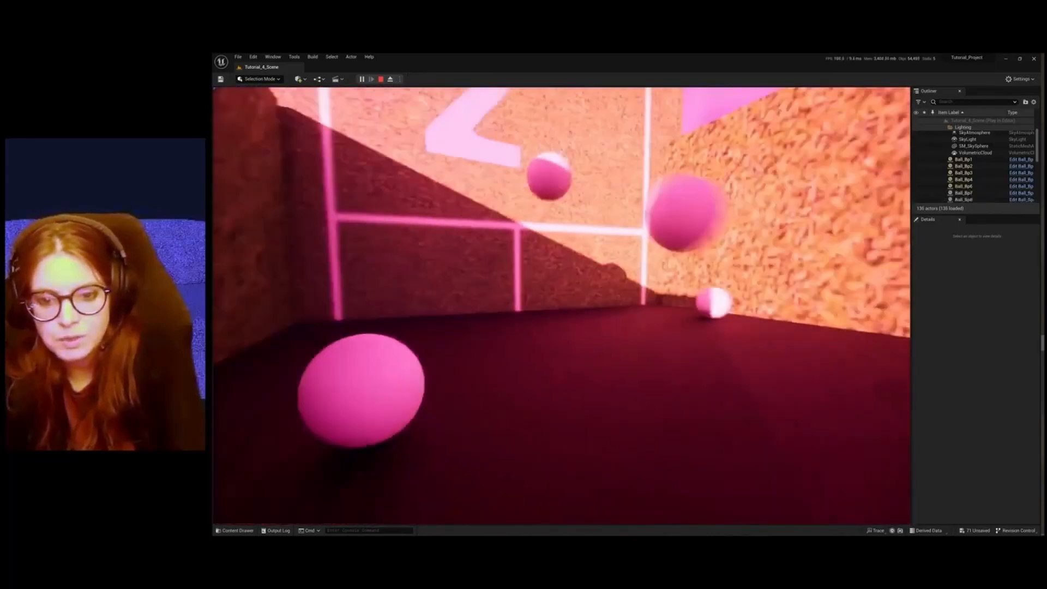
key("w")
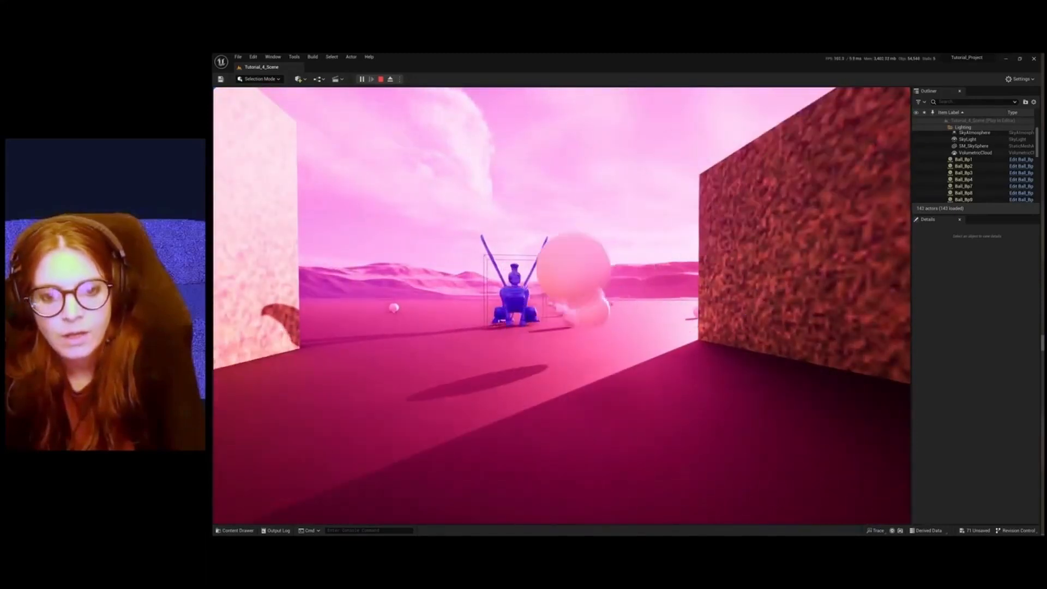
Walk out of the court past the statue, roam the open landscape and return to the court in the play-test
key("w")
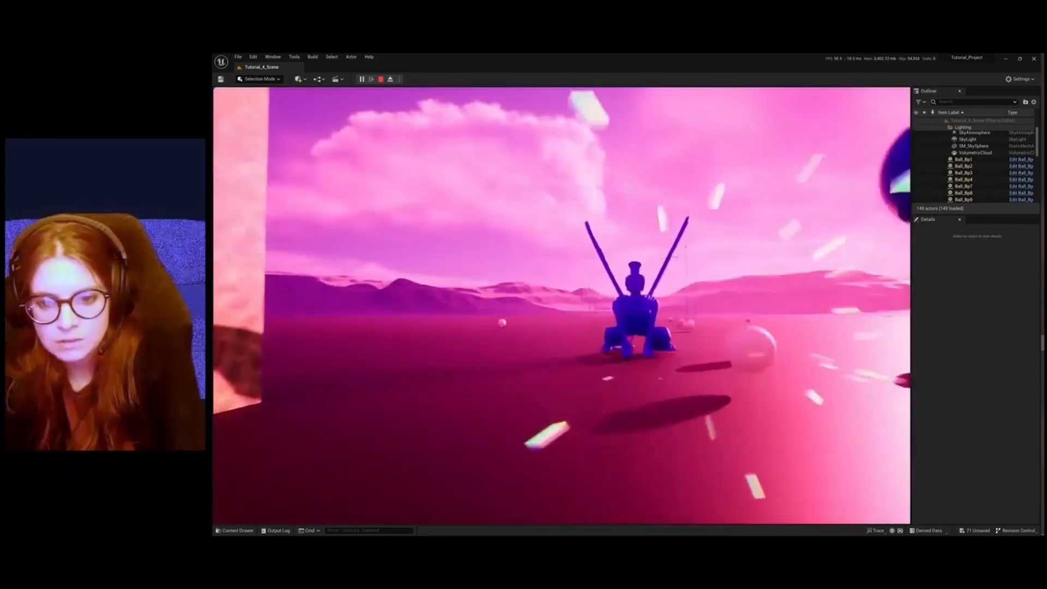
key("w")
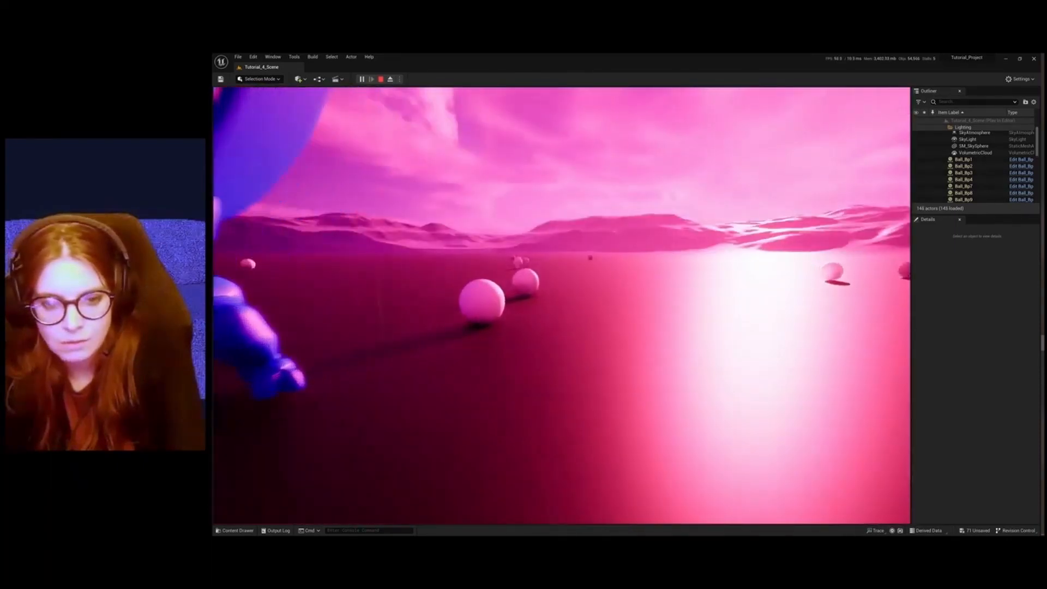
key("w")
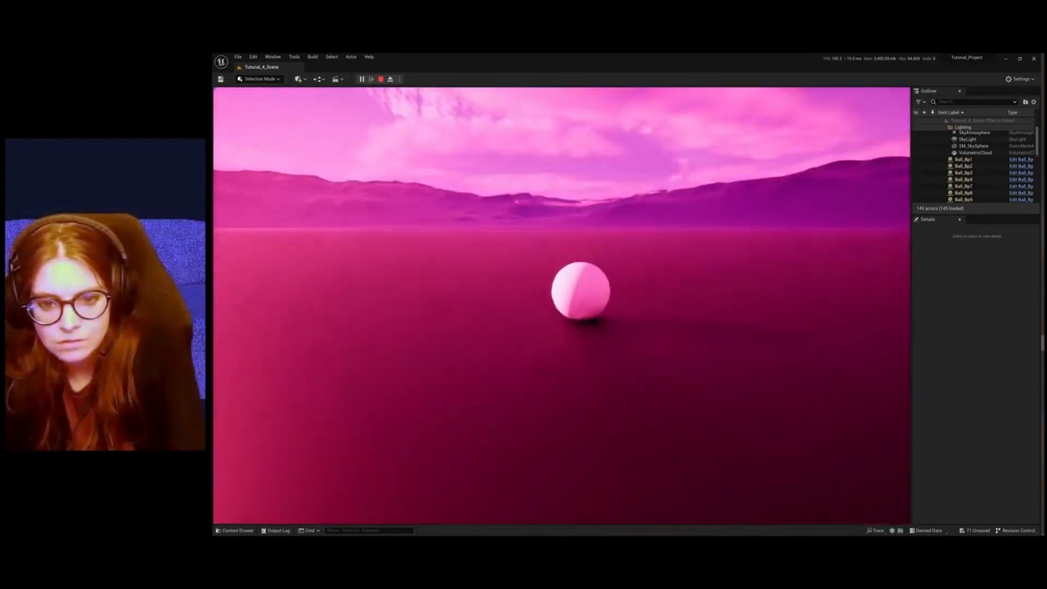
key("w")
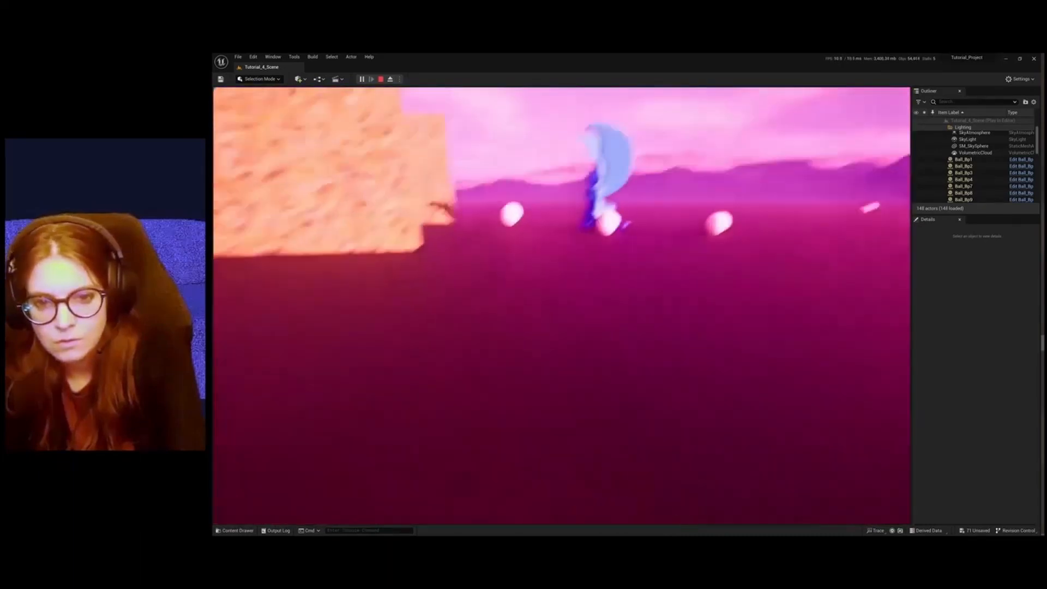
key("w")
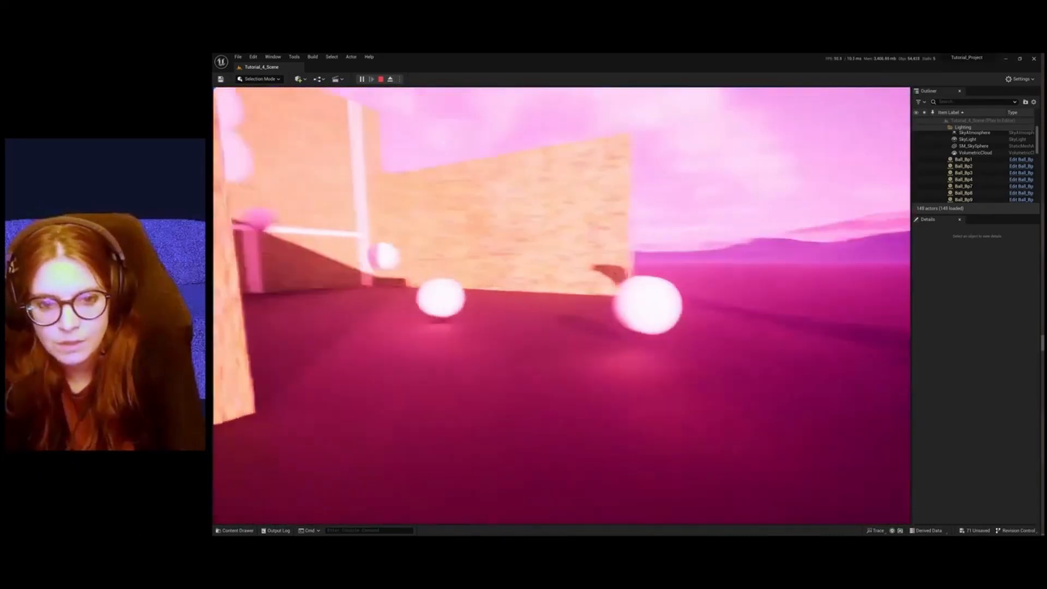
Play-test inside the court by hitting the balls against the back and side walls, and stop the session
key("w")
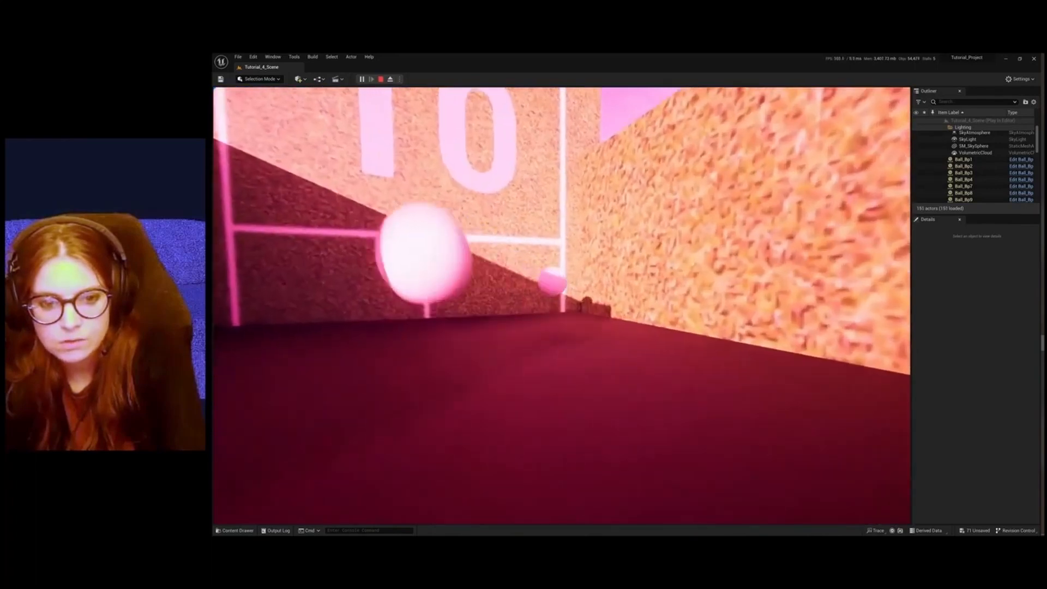
key("w")
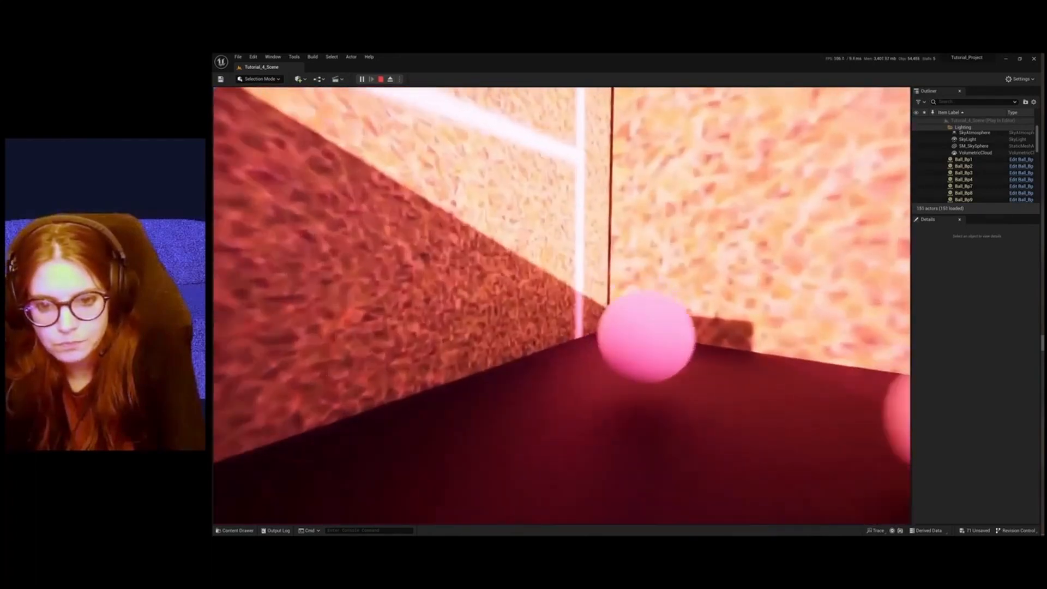
key("w")
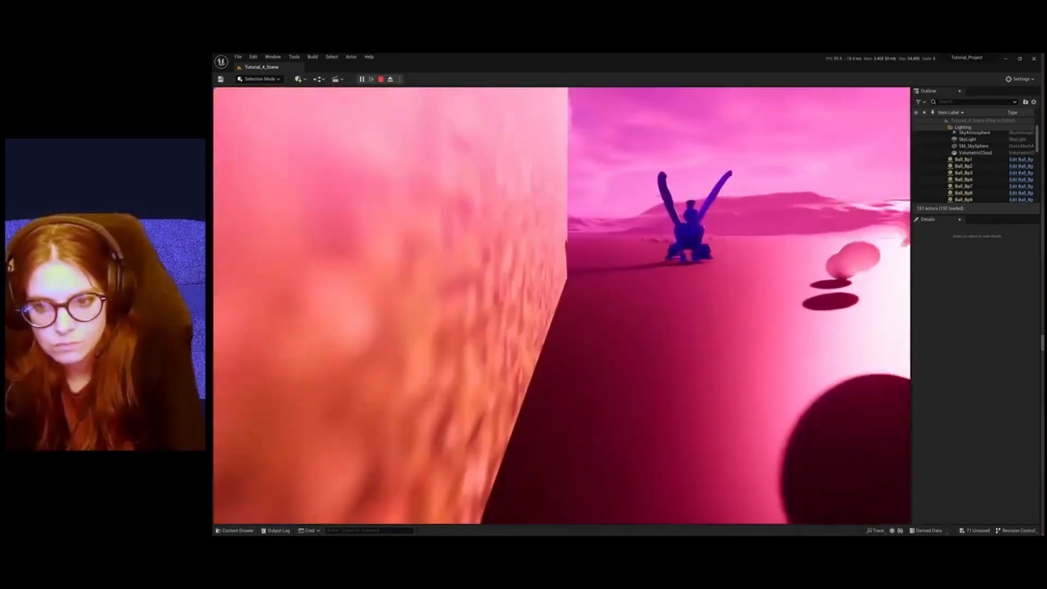
key("w")
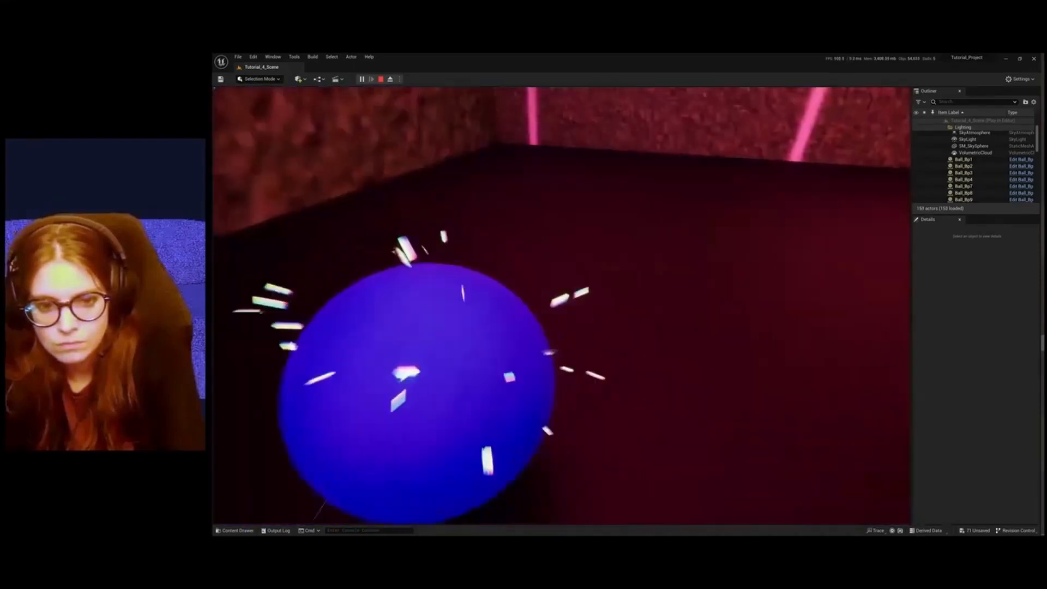
key("w")
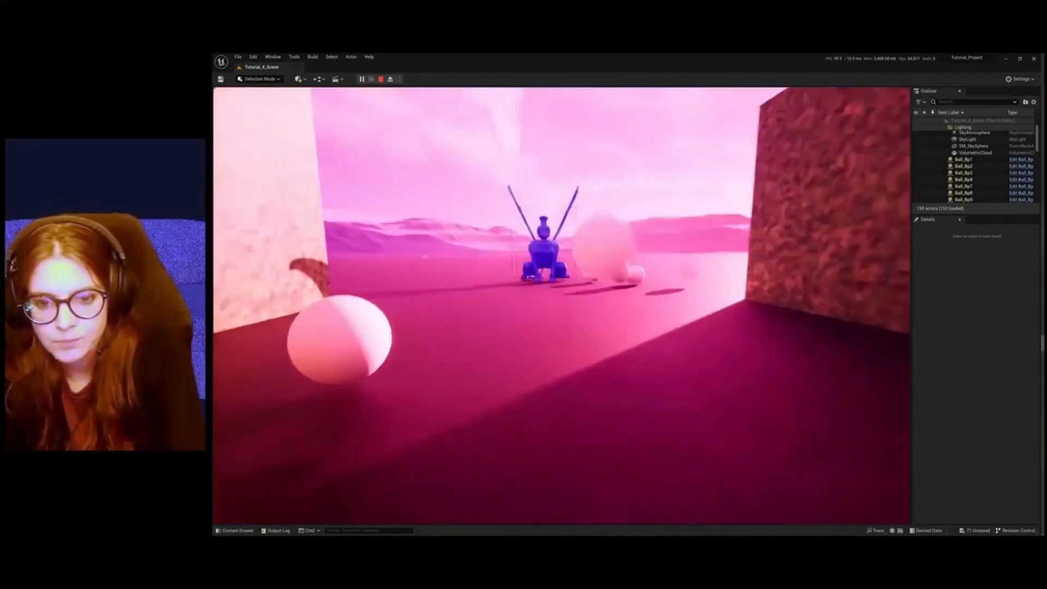
key("w")
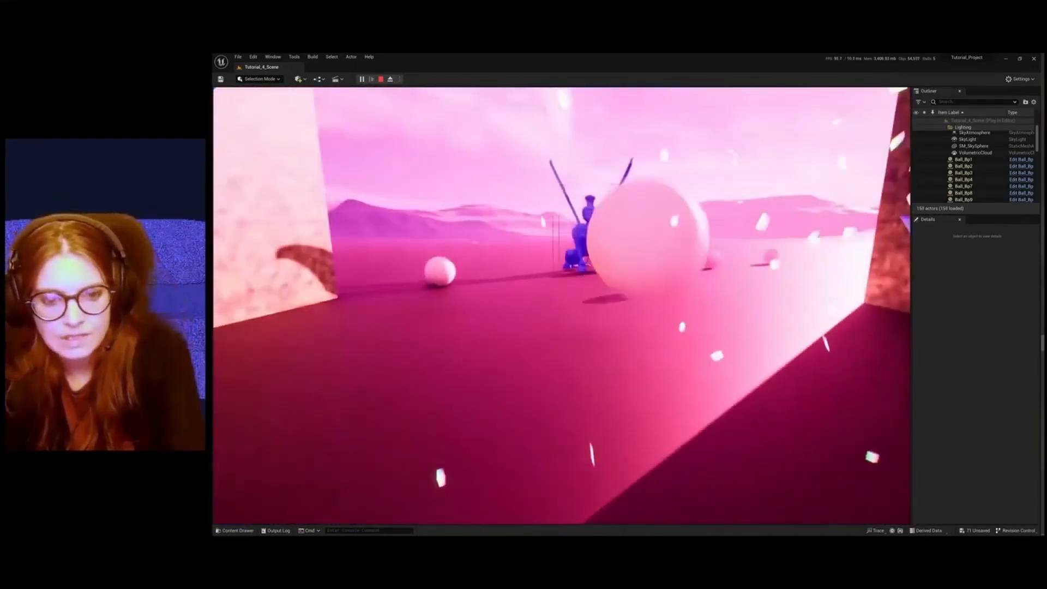
key("w")
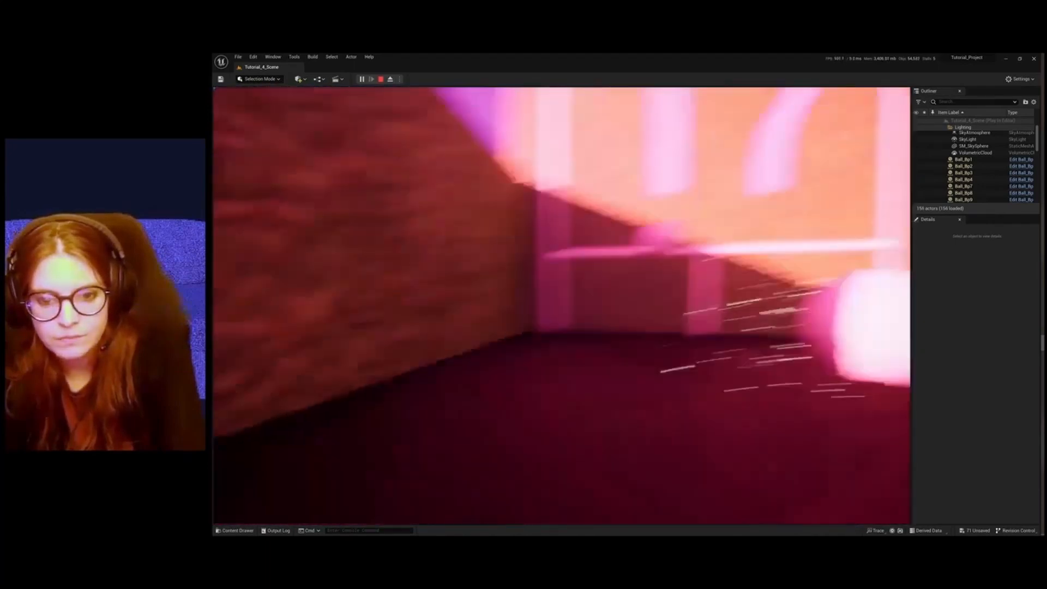
key("Escape")
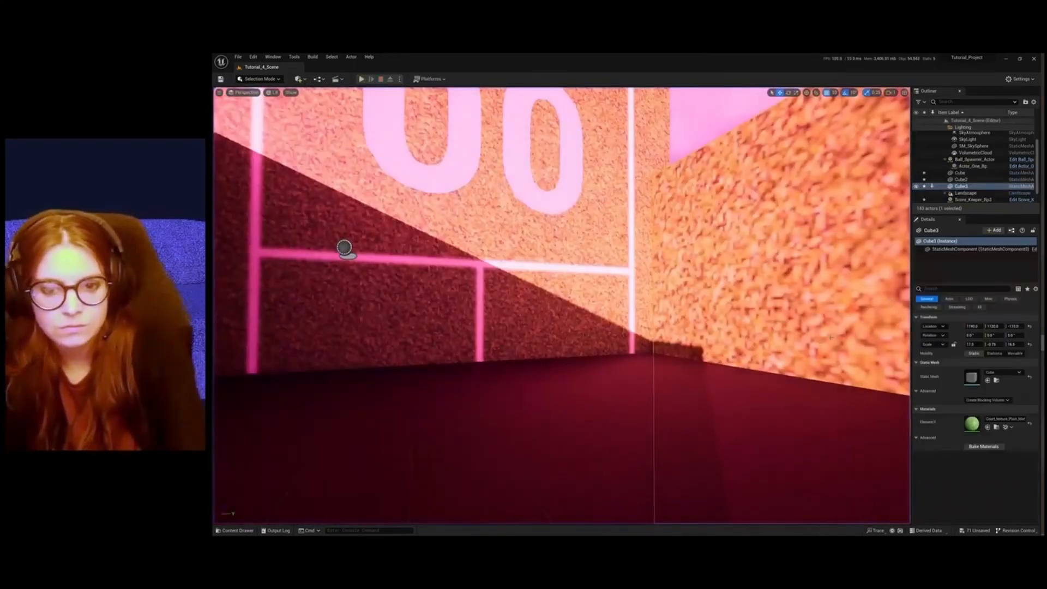
Create a blueprint class with Actor as its parent in the Actors folder and name it Material_Actor
scroll(627, 340, "down", 8)
key("s")
right_click_drag(627, 339, 627, 404)
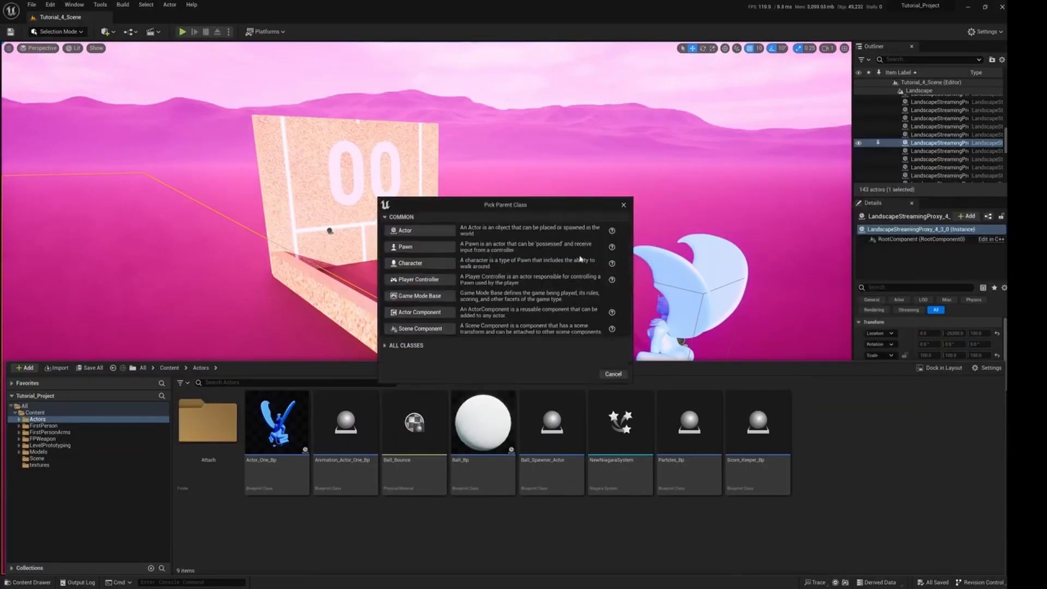
left_click(420, 233)
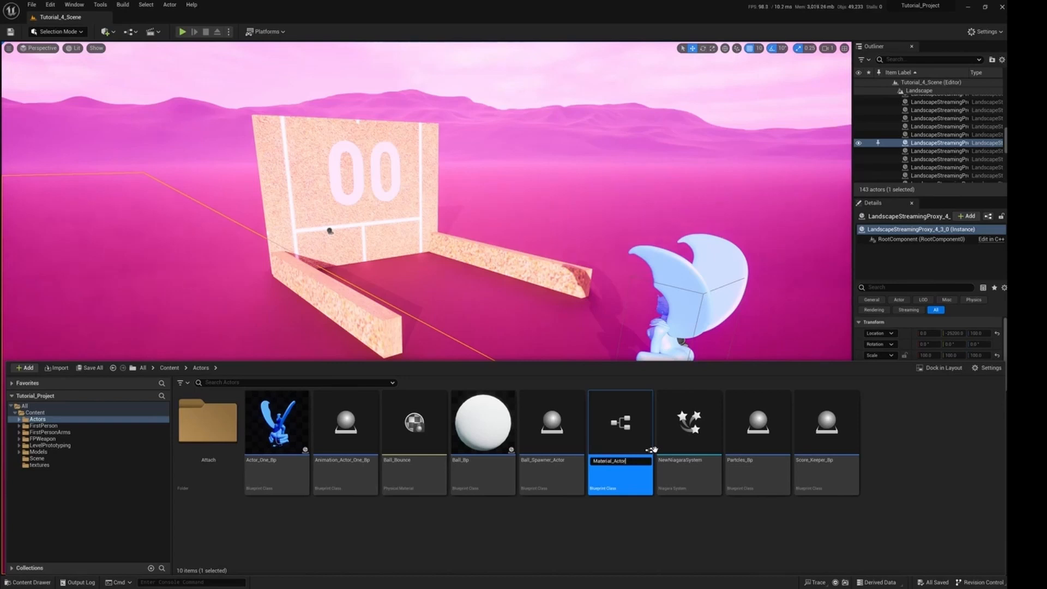
type("Material_Actor")
key("Return")
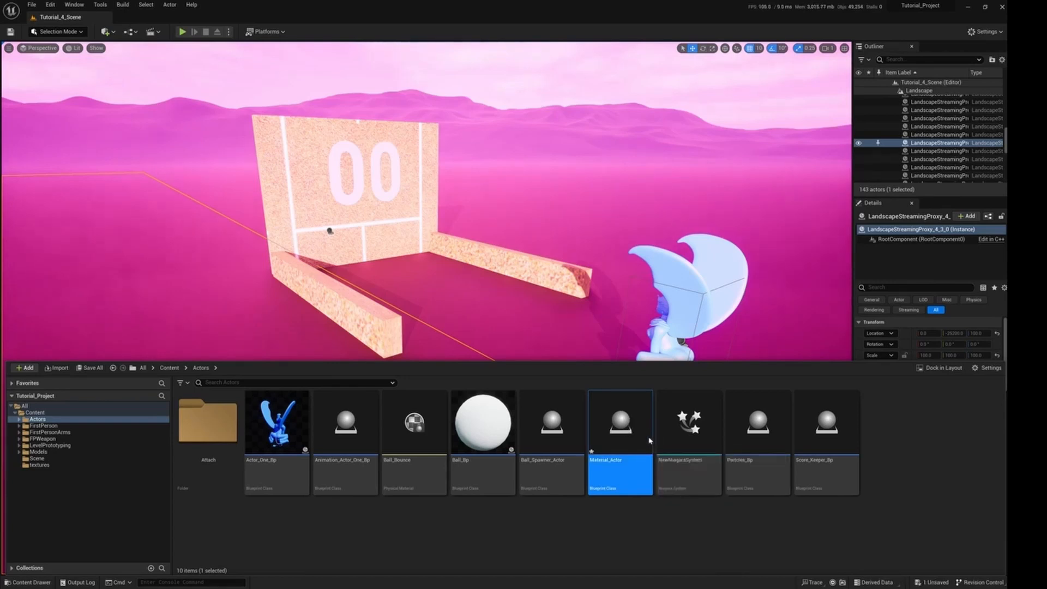
Open the Material_Actor blueprint, add a Static Mesh component to it and compile
double_click(649, 440)
left_click(20, 85)
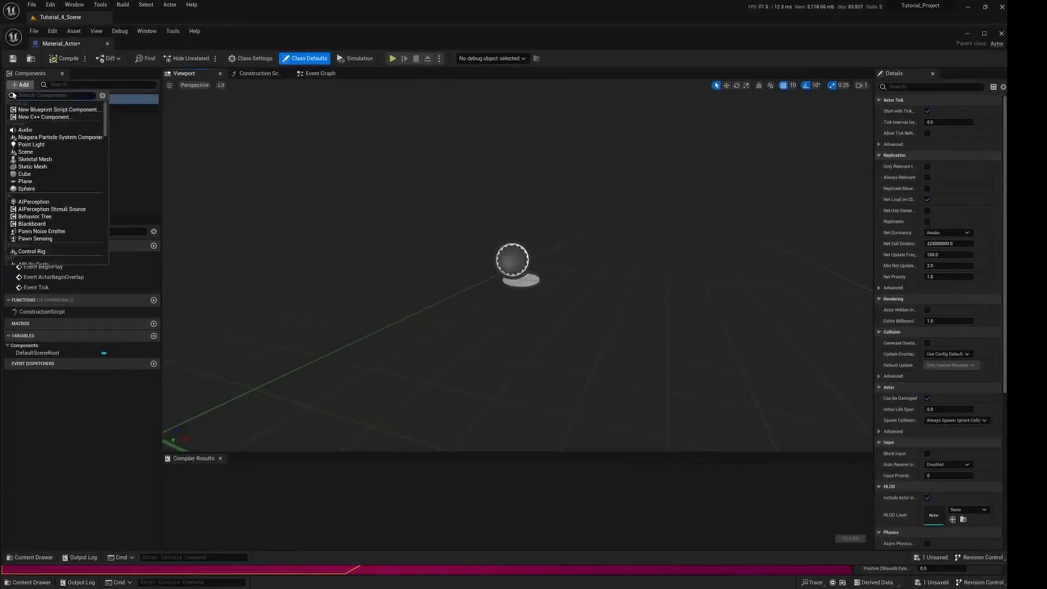
left_click(48, 166)
key("Return")
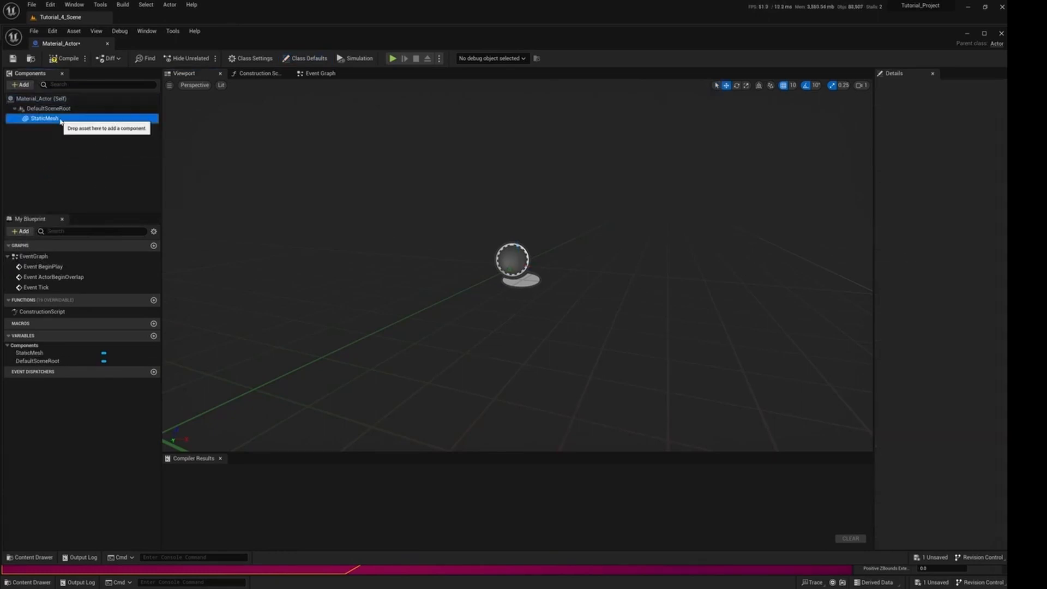
left_click(58, 59)
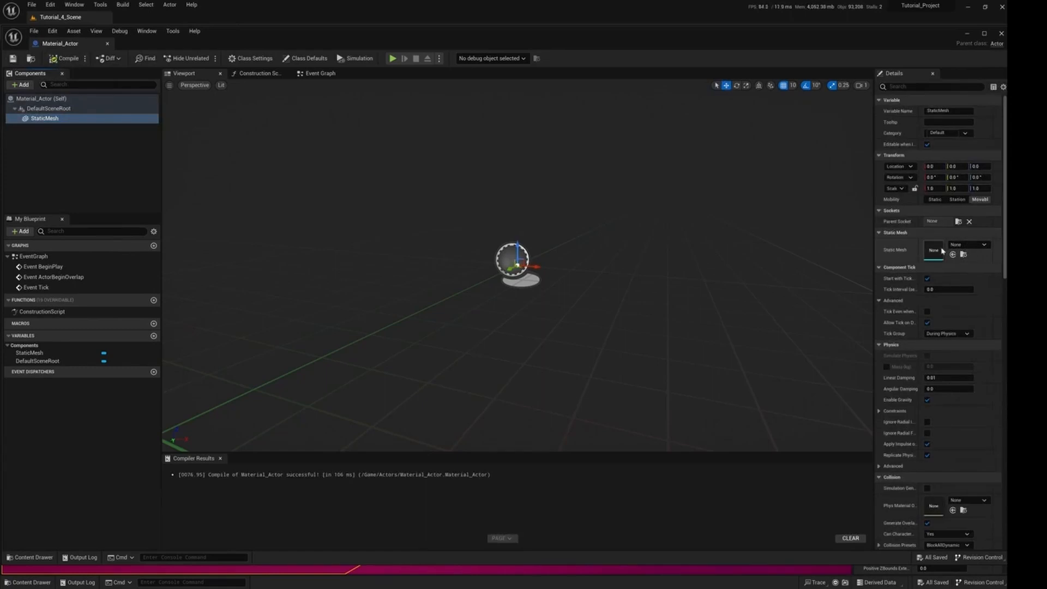
Assign the SM_Cube mesh to Material_Actor's static mesh component
left_click(966, 245)
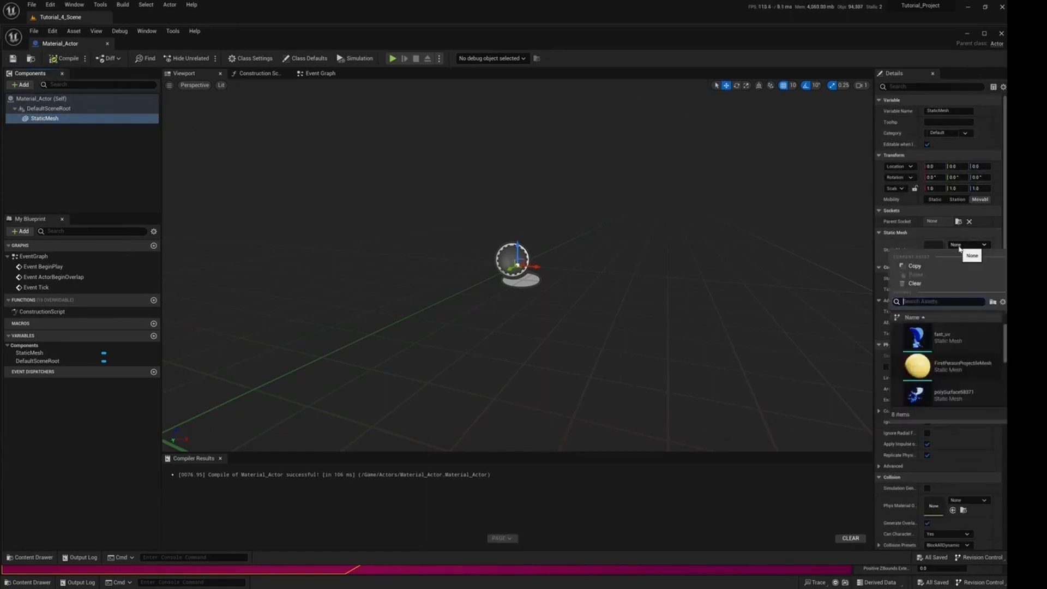
scroll(948, 370, "down", 3)
left_click(958, 354)
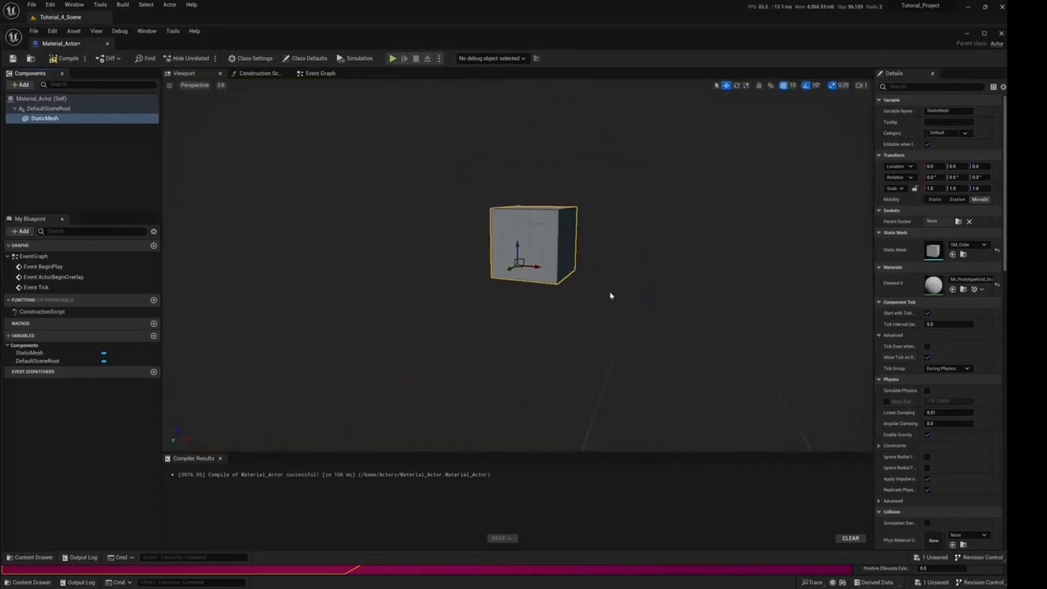
scroll(620, 291, "up", 5)
middle_click_drag(620, 291, 273, 159)
middle_click_drag(498, 234, 590, 254)
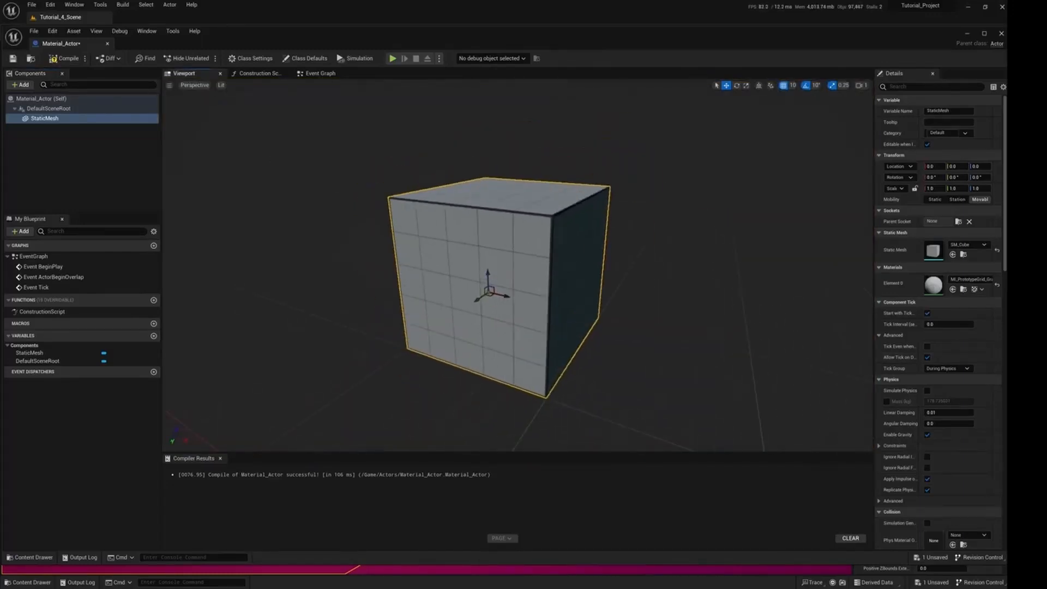
Try the court_texture_Mat material on the cube
left_click(972, 279)
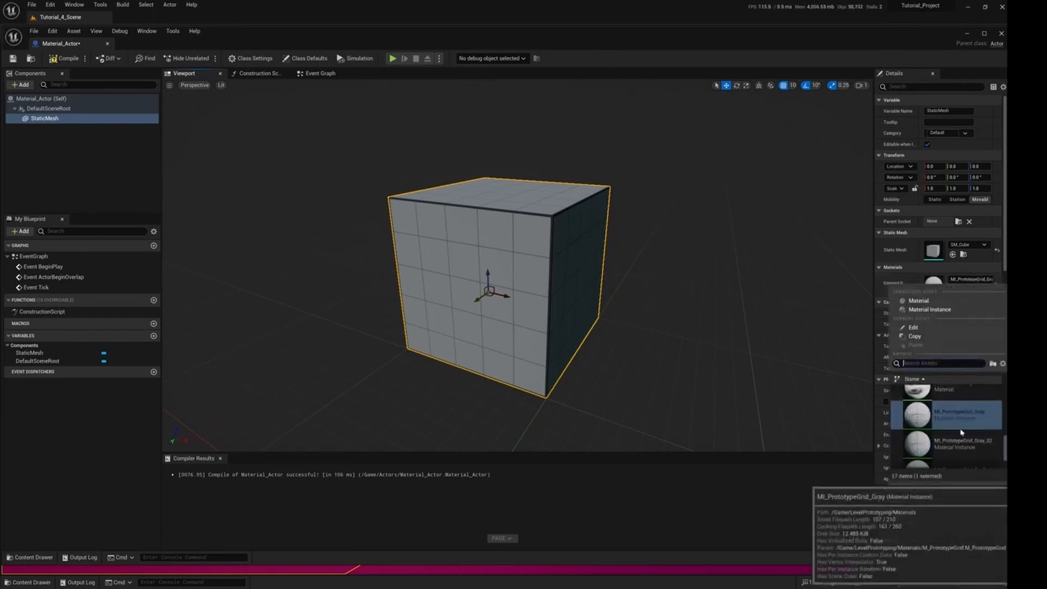
left_click(936, 268)
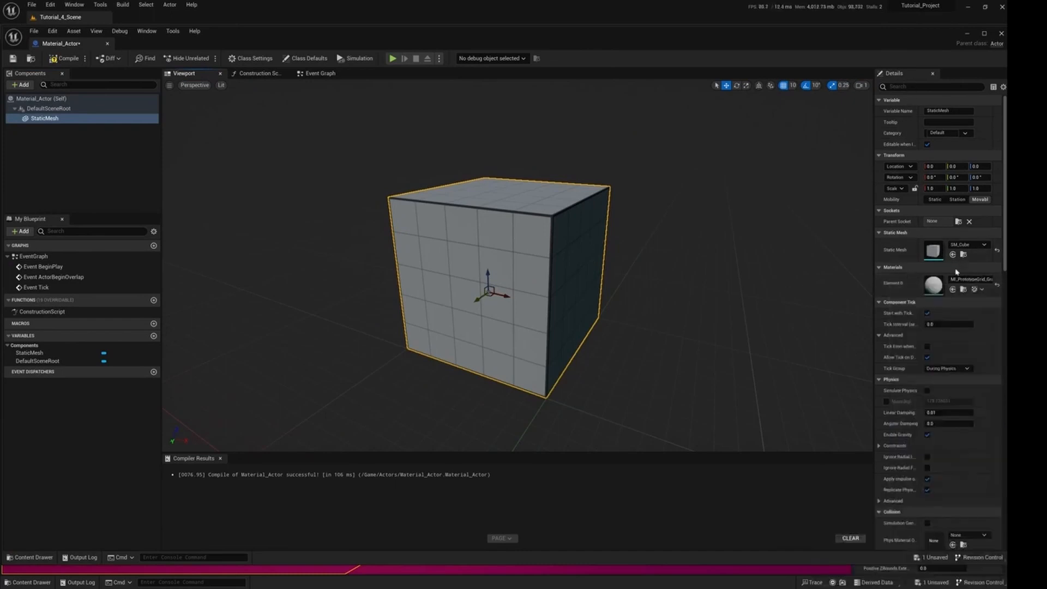
left_click(973, 279)
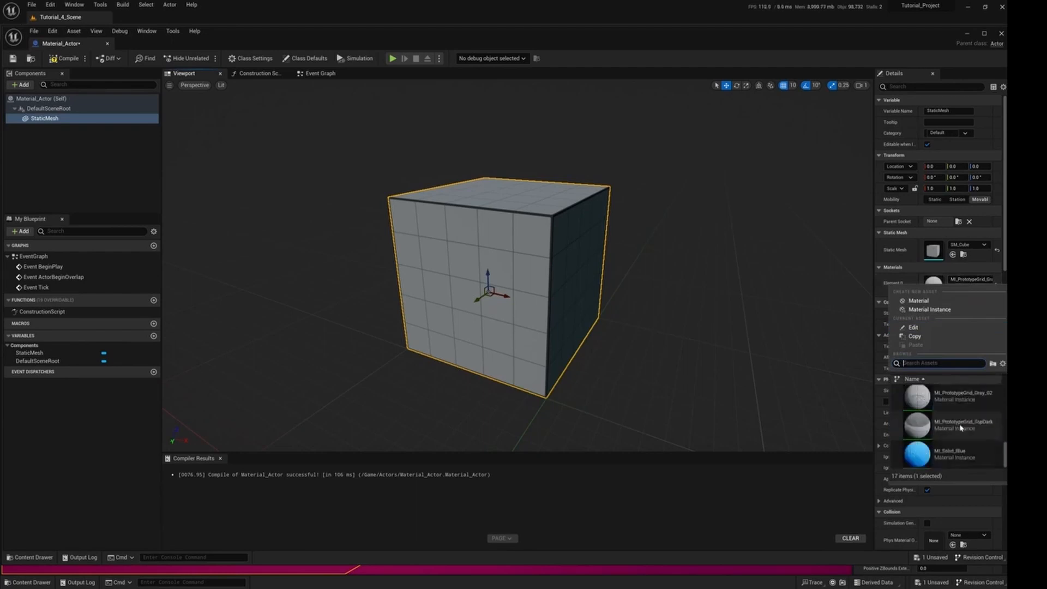
scroll(960, 435, "up", 5)
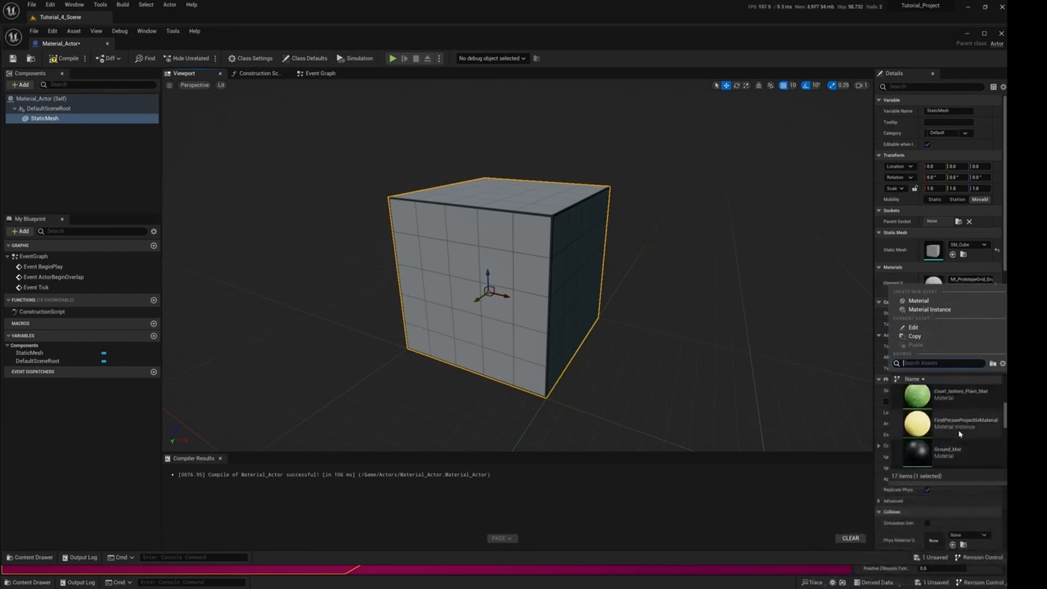
left_click(960, 435)
left_click_drag(414, 299, 489, 292)
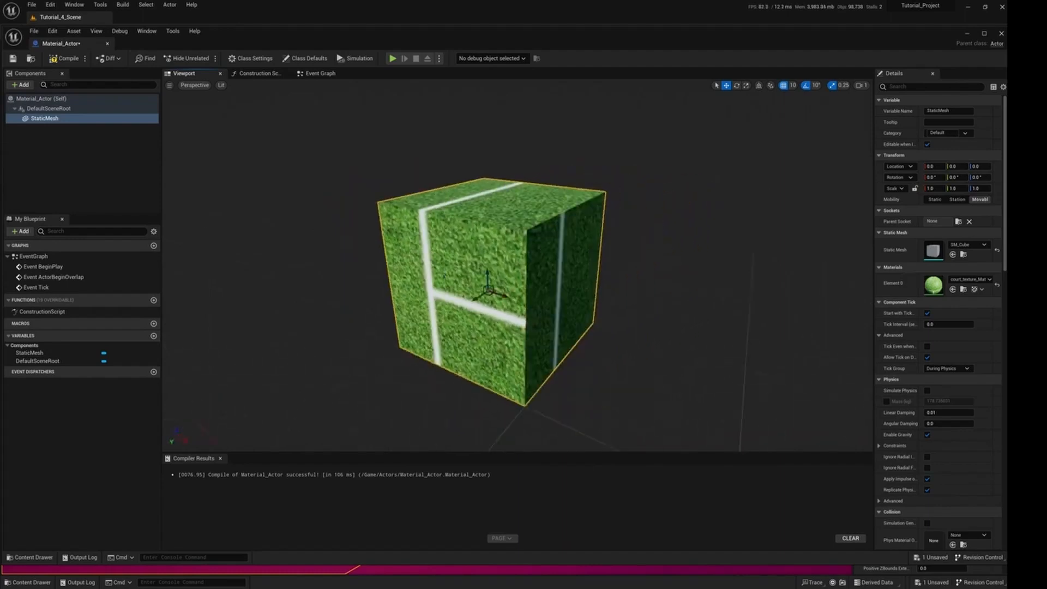
Assign Court_texture_Plain_Mat as the cube's material and compile the blueprint
left_click(988, 279)
left_click(954, 438)
scroll(760, 334, "down", 5)
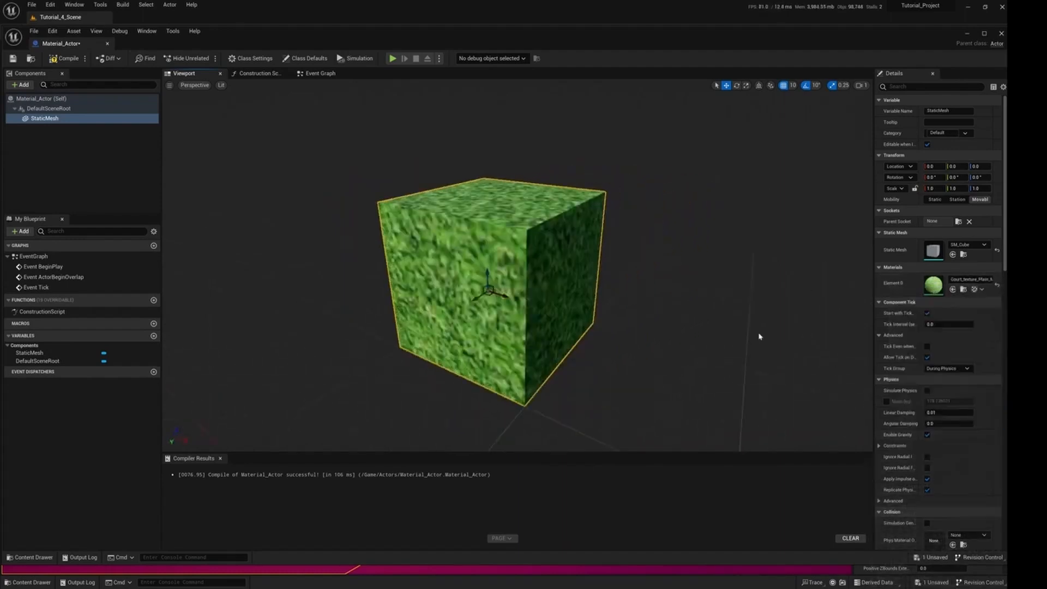
scroll(513, 293, "up", 5)
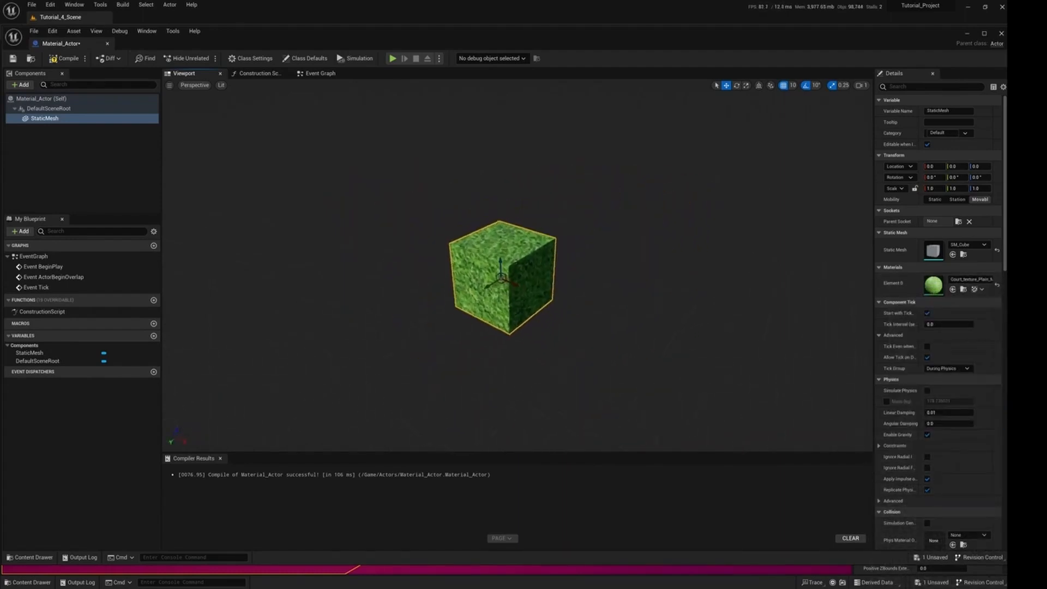
left_click_drag(525, 291, 491, 299, "alt")
left_click(61, 58)
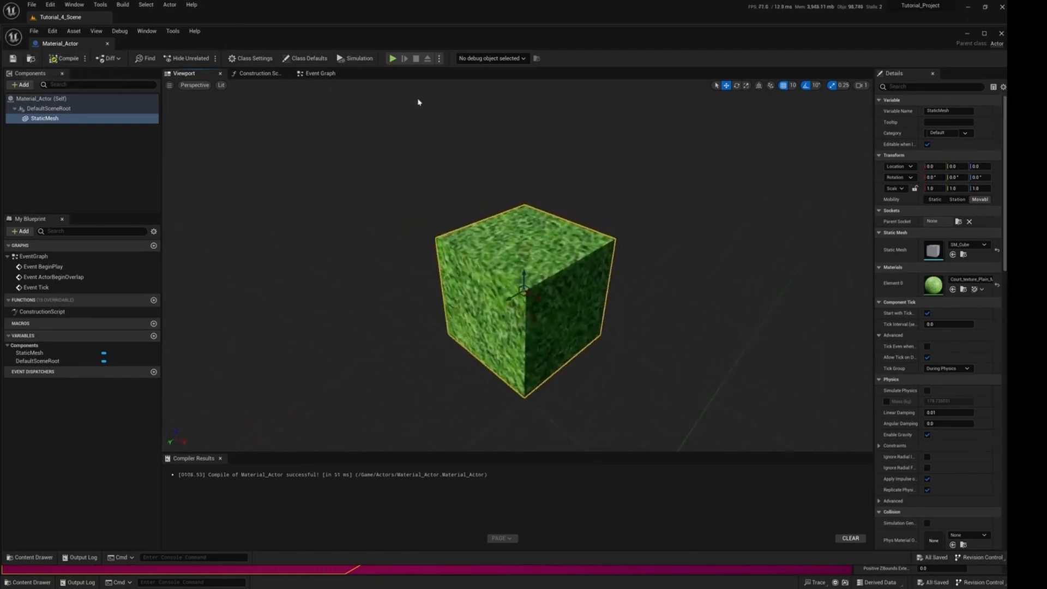
Compare court_texture_Mat on the cube once more and switch back to Court_texture_Plain_Mat
left_click(967, 280)
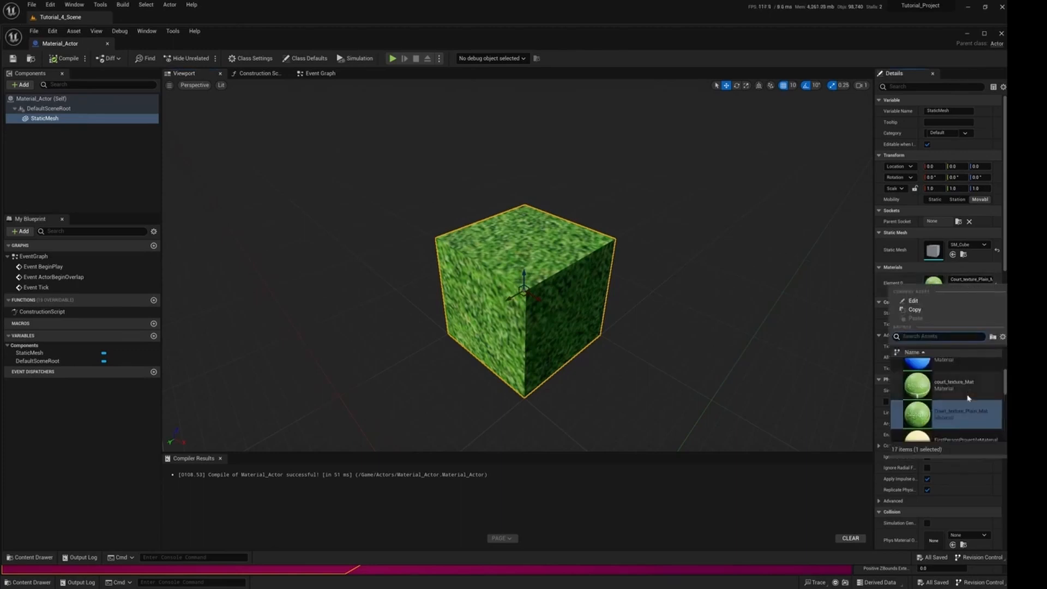
left_click(970, 388)
mouse_move(696, 329)
left_mouse_down("alt")
mouse_move(611, 328)
mouse_move(742, 331)
mouse_move(808, 311)
mouse_move(672, 333)
mouse_move(701, 328)
mouse_move(698, 339)
left_mouse_up("alt")
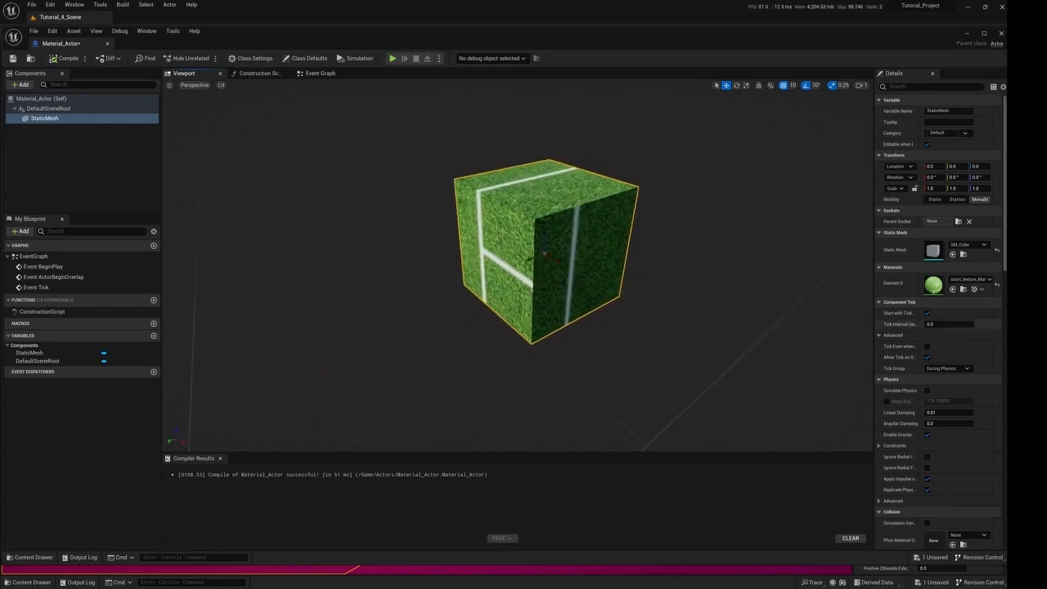
left_click(977, 280)
scroll(927, 388, "down", 2)
left_click(923, 388)
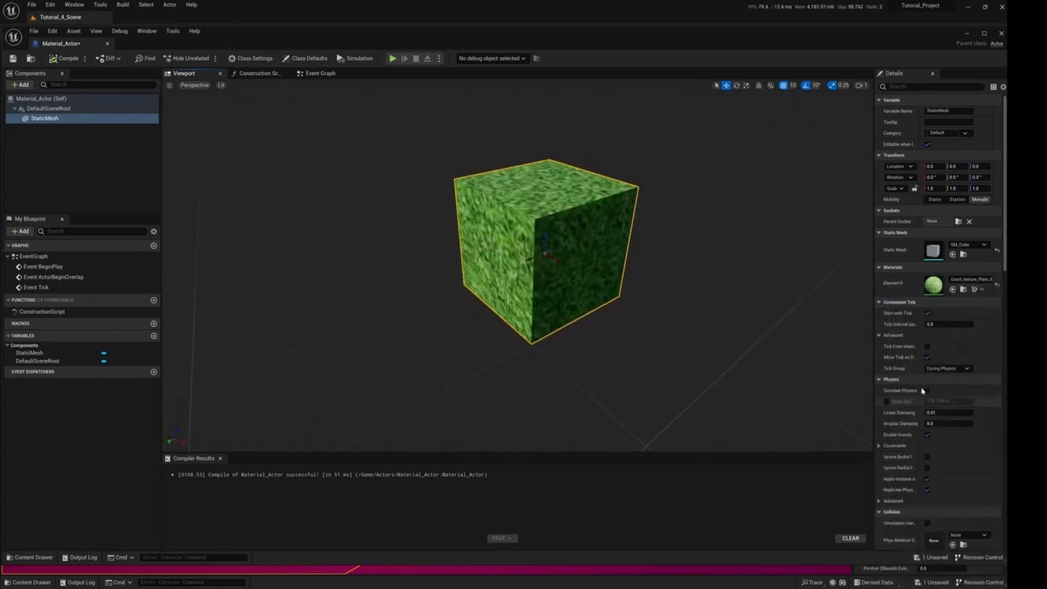
left_click_drag(600, 305, 540, 300, "alt")
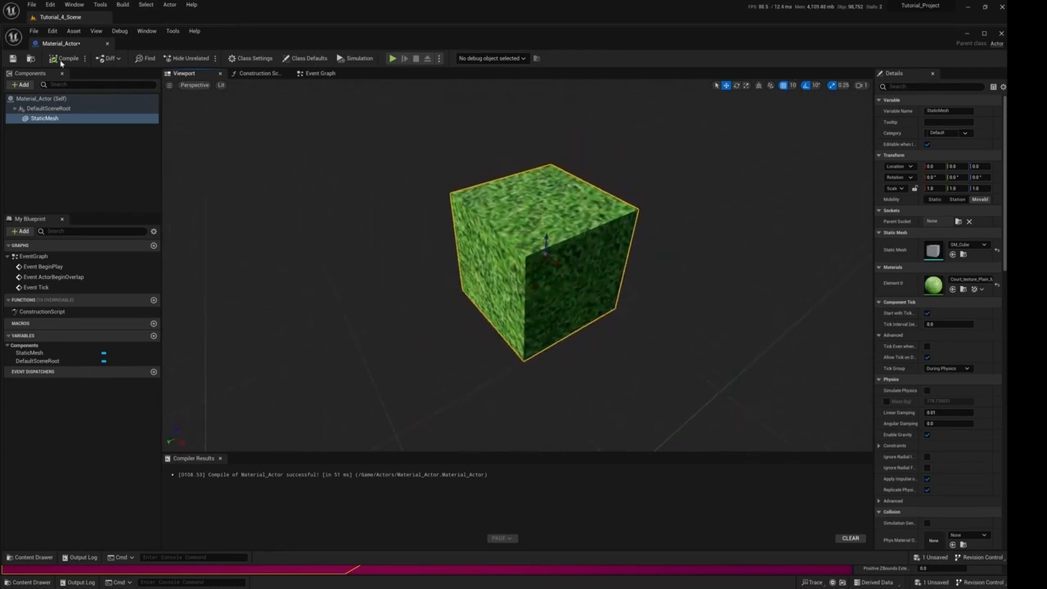
Return to the level and place a Material_Actor cube on the open ground between the court and the winged statue
left_click(969, 34)
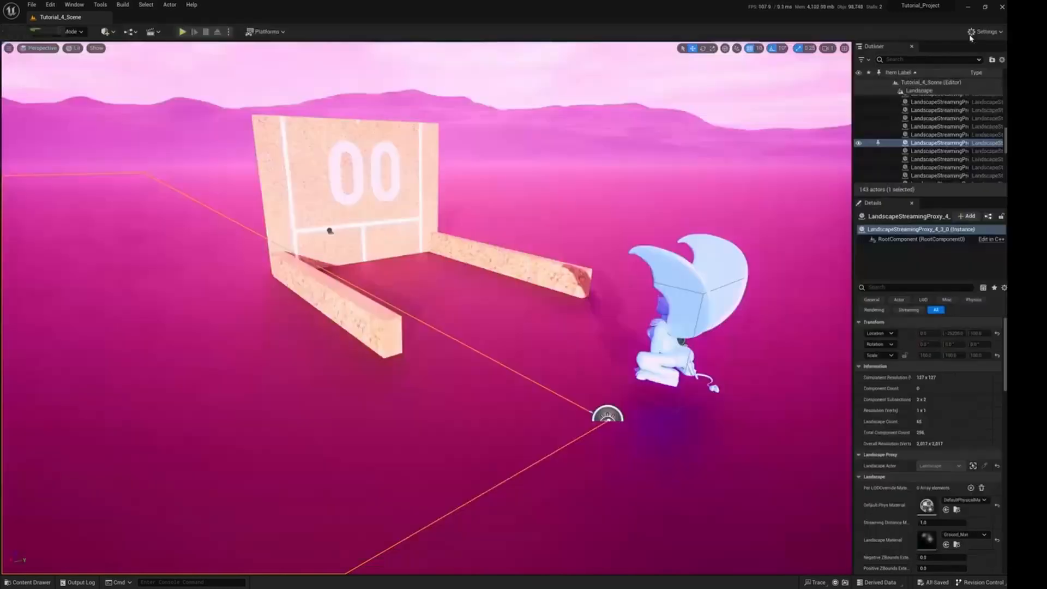
left_click(30, 582)
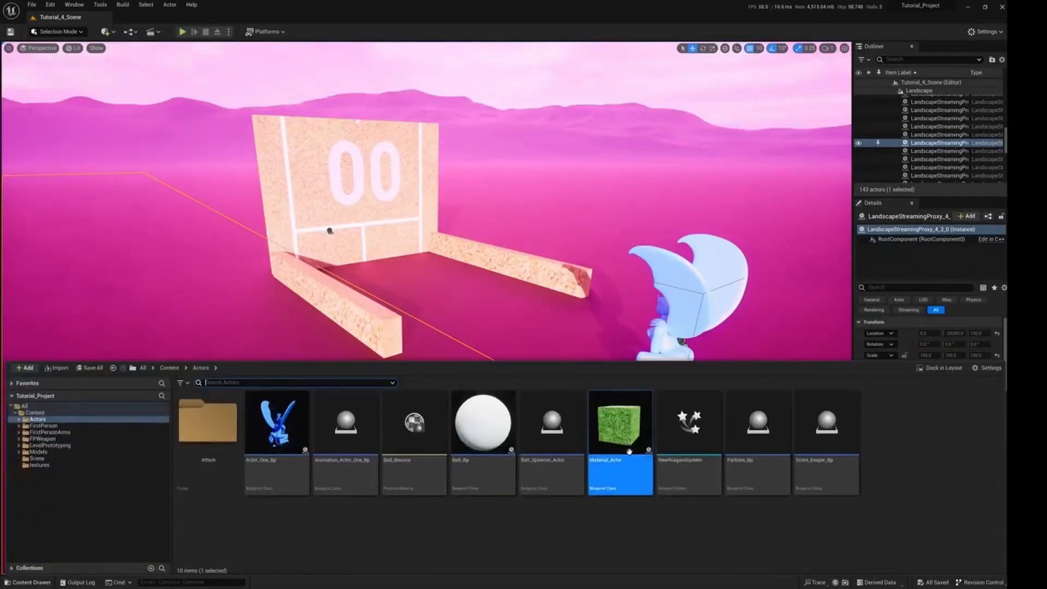
left_click_drag(621, 431, 554, 367)
key("w")
right_click_drag(587, 385, 696, 412)
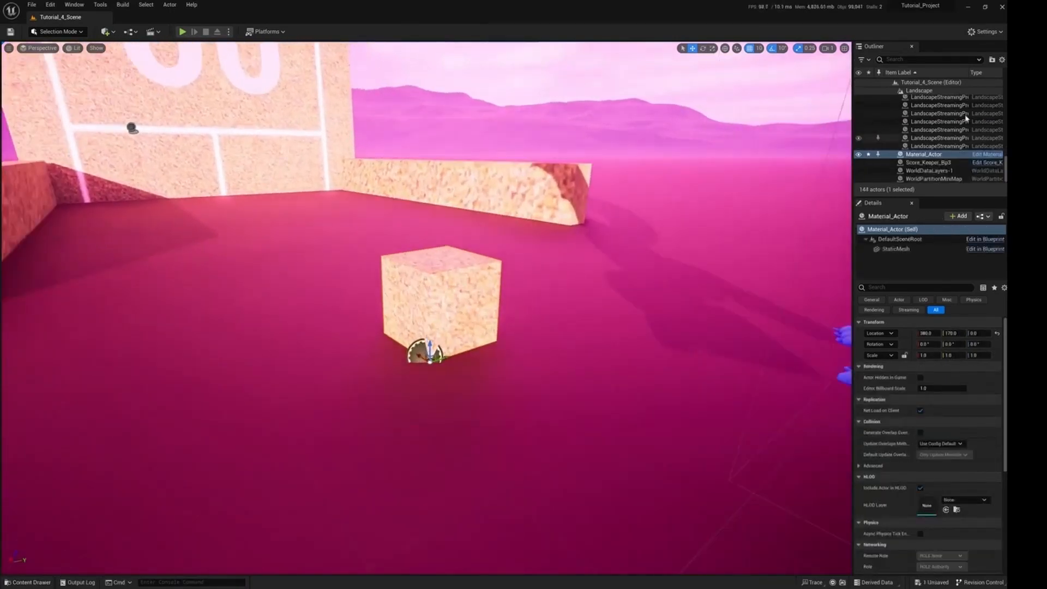
Try a near-white Rayleigh Scattering colour on the SkyAtmosphere and reset the property to its default
scroll(960, 155, "down", 3)
scroll(960, 155, "up", 3)
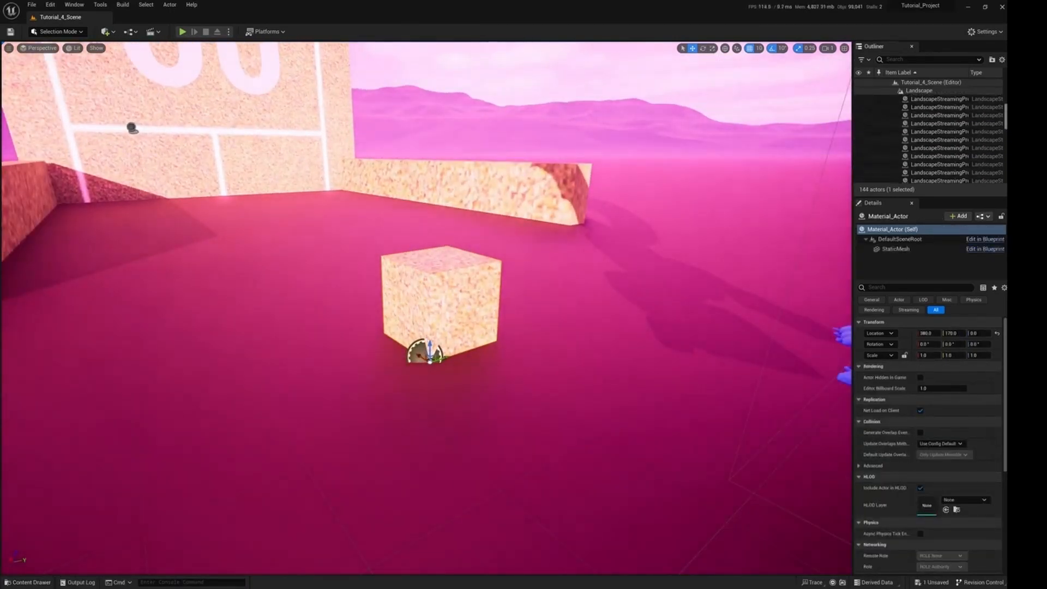
scroll(955, 101, "up", 3)
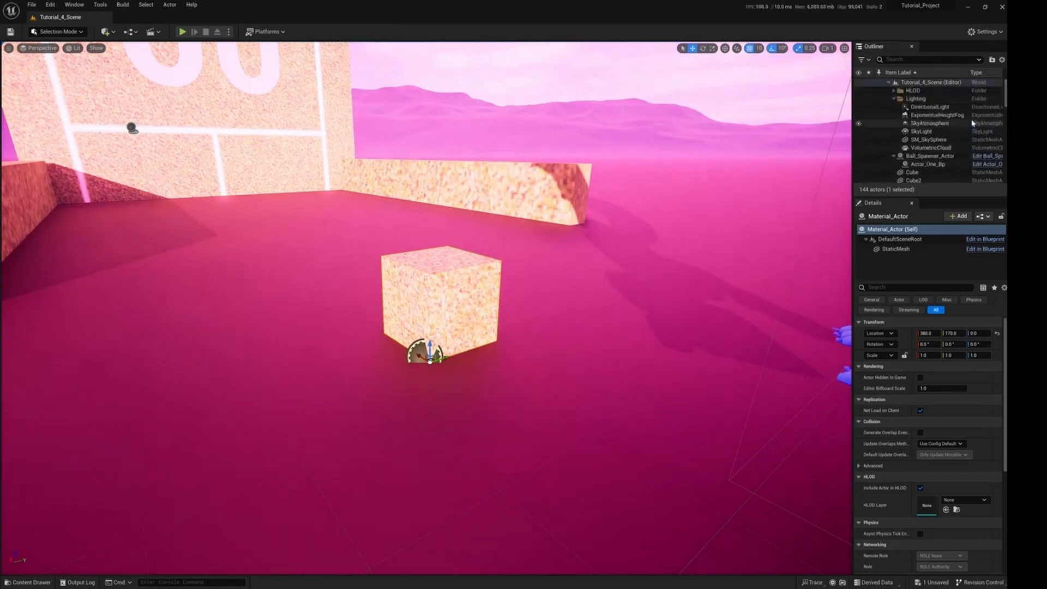
left_click(939, 123)
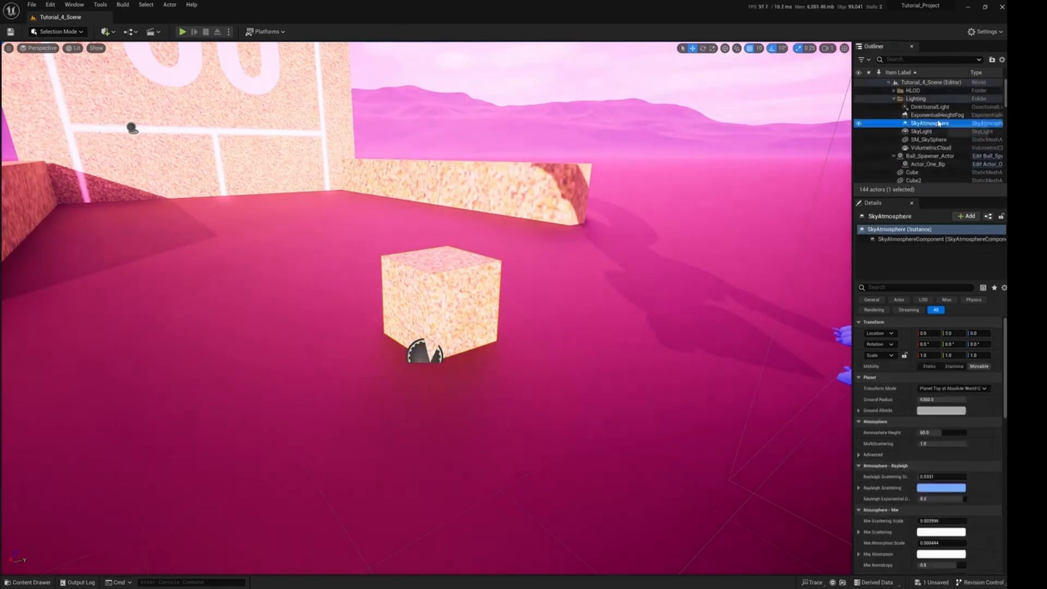
left_click(941, 489)
left_click_drag(815, 445, 811, 445)
left_click(814, 443)
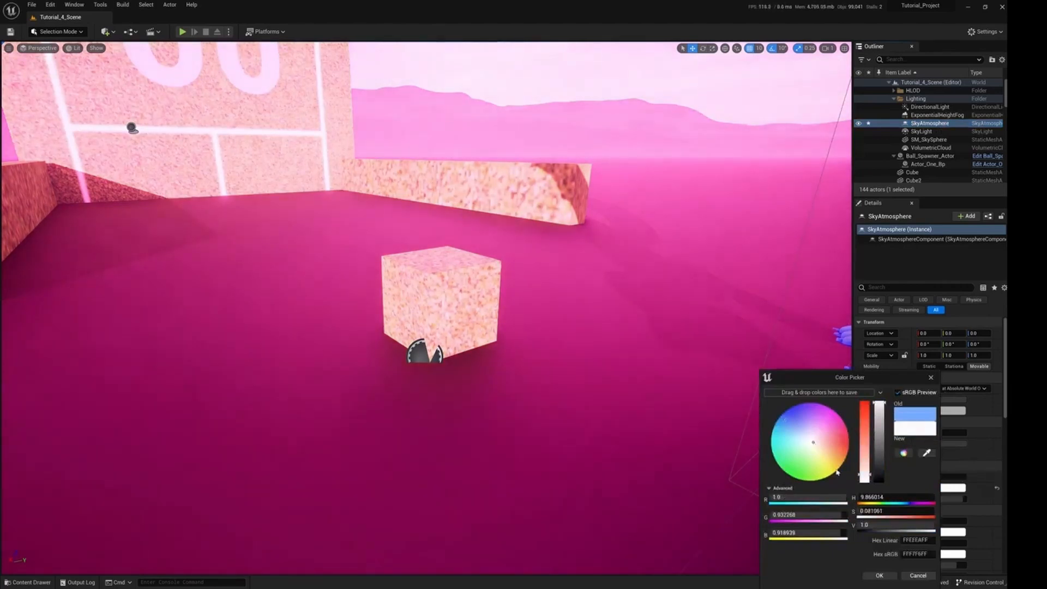
left_click(893, 577)
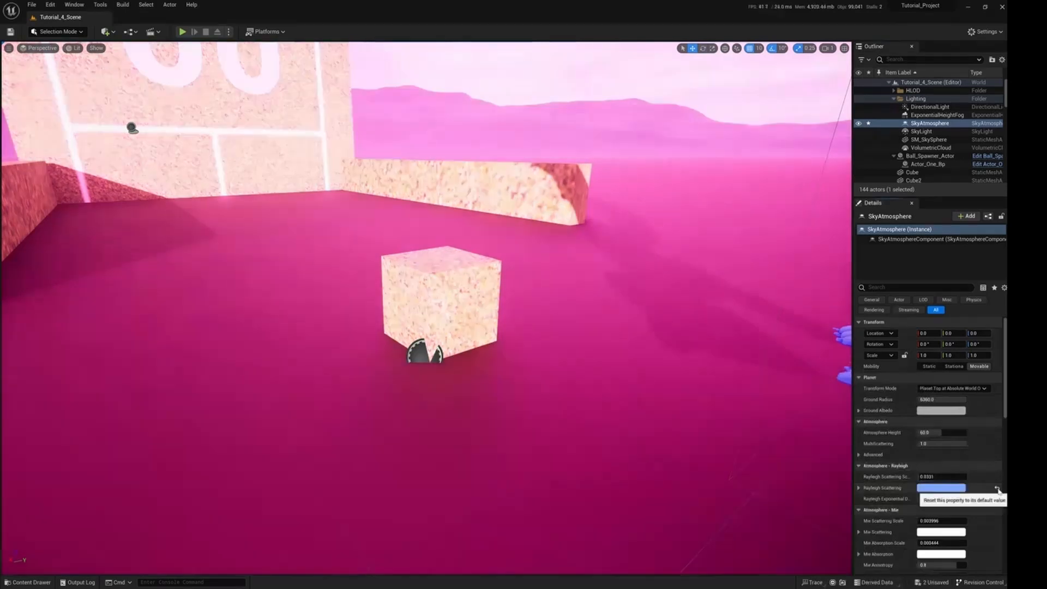
left_click(998, 489)
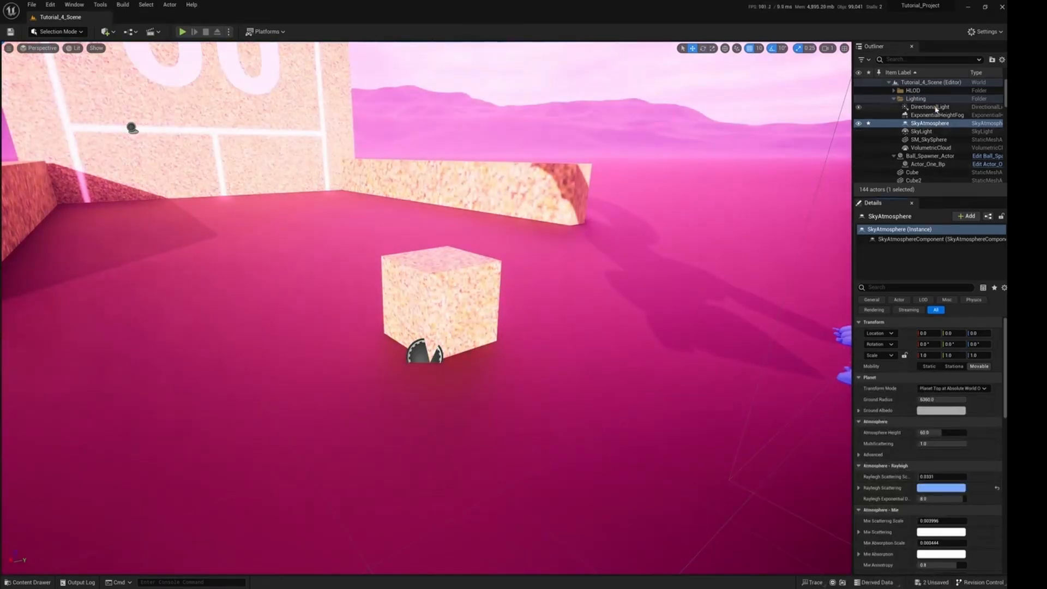
Reset the DirectionalLight's Light Color to its default white, and try a different light intensity before undoing it
left_click(937, 108)
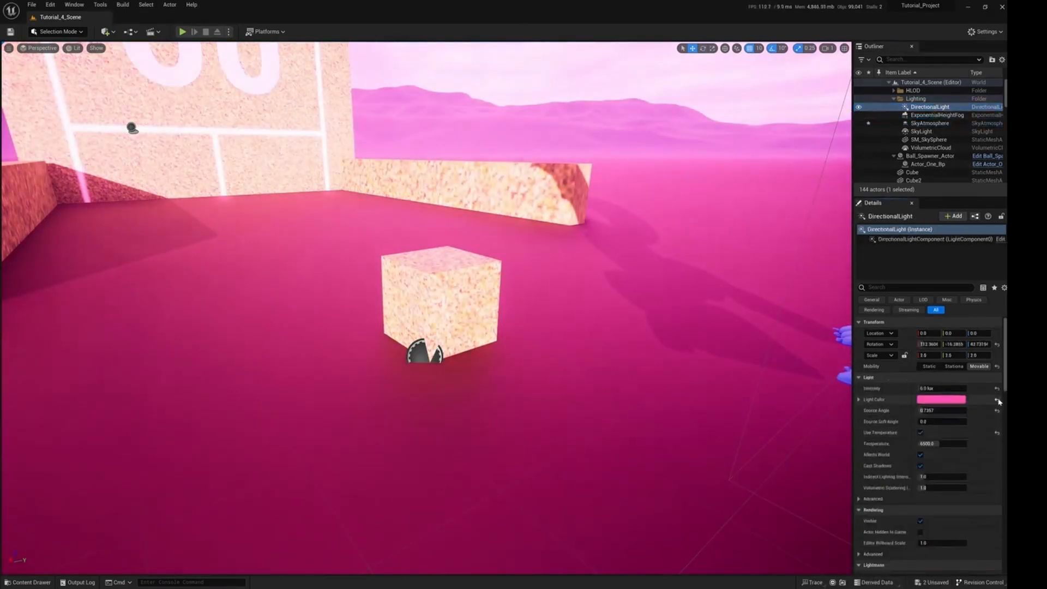
left_click(998, 401)
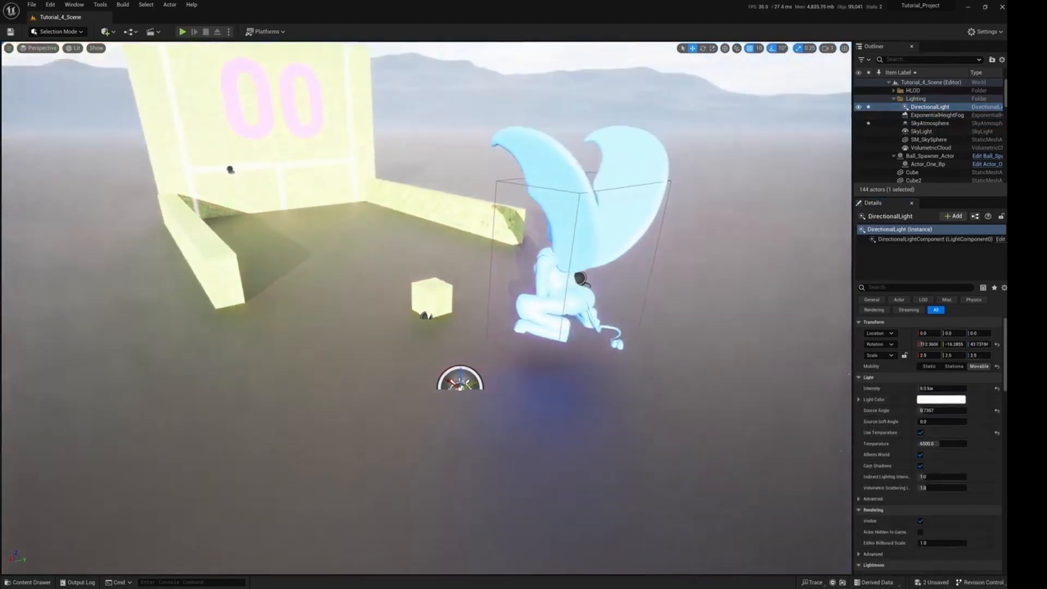
mouse_move(426, 305)
right_mouse_down()
mouse_move(426, 333)
mouse_move(421, 243)
mouse_move(420, 327)
mouse_move(421, 286)
right_mouse_up()
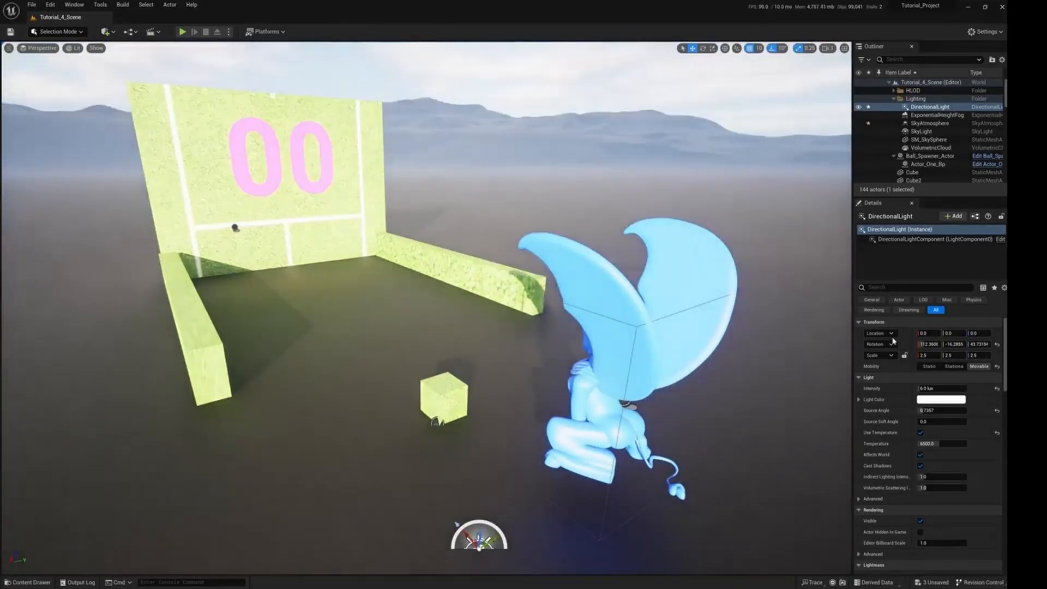
left_click_drag(942, 388, 918, 388)
key("ctrl+z")
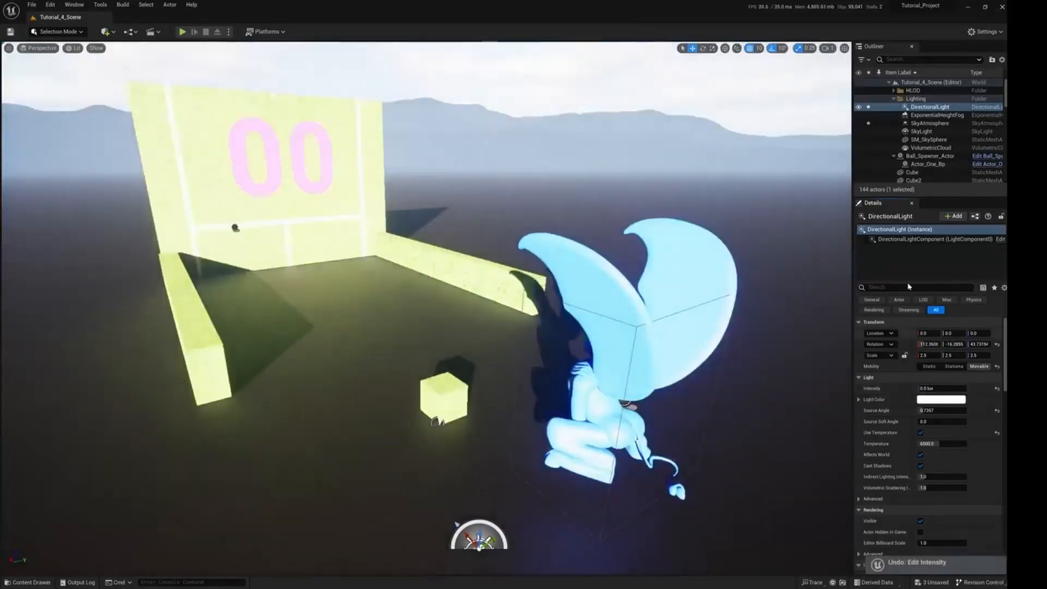
Adjust the Fog Density of the ExponentialHeightFog
left_click(940, 115)
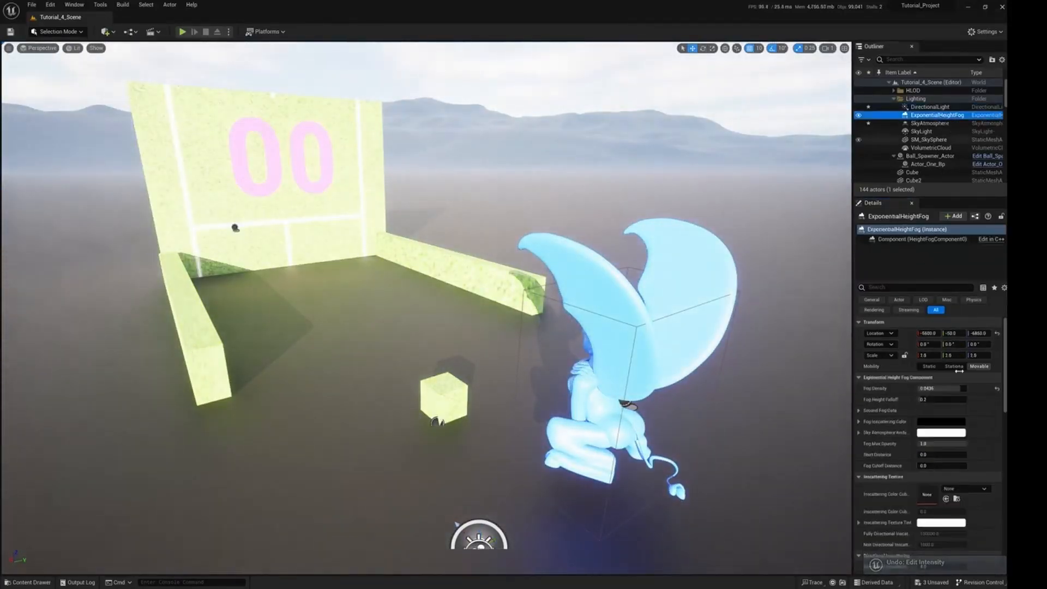
left_click_drag(921, 389, 944, 389)
left_click(921, 389)
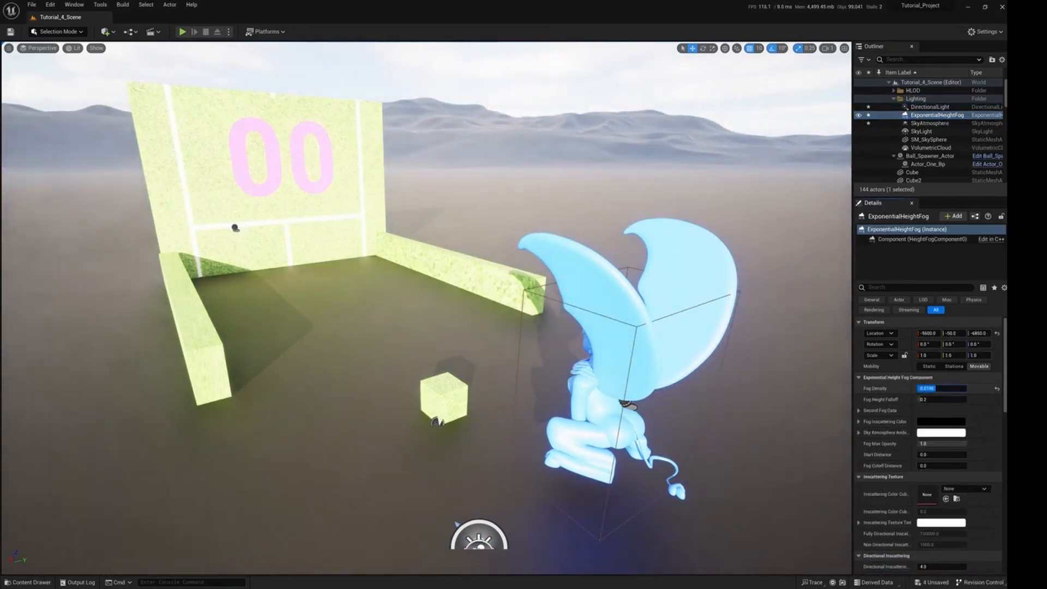
Set the SkyLight's Light Color to a pale mint green
left_click_drag(600, 382, 578, 333, "alt")
key("s")
right_click_drag(491, 328, 409, 360)
key("d")
key("w")
key("e")
key("w")
left_click(932, 108)
left_click(927, 132)
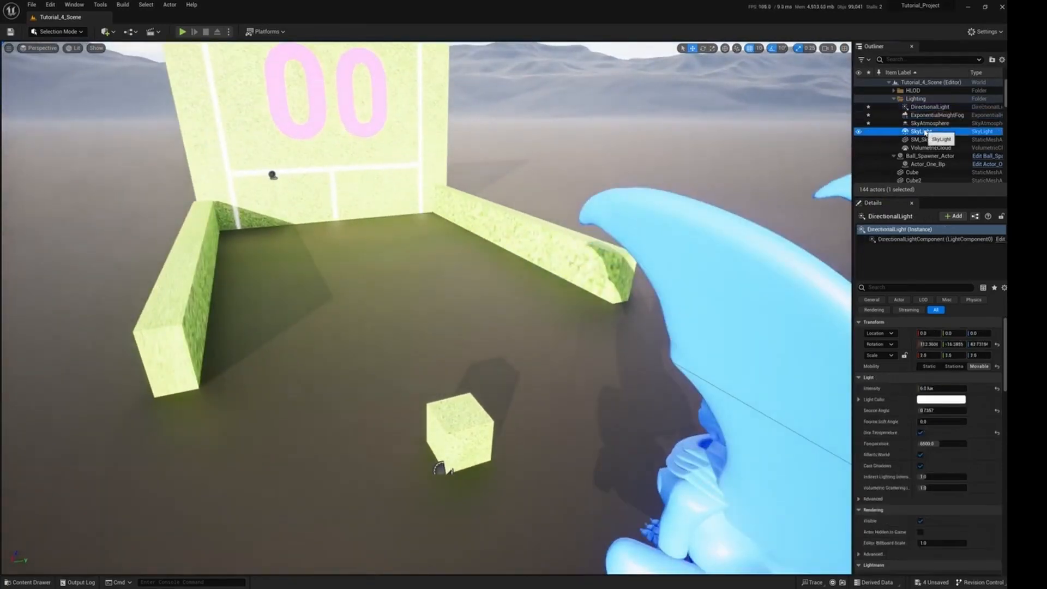
left_click(942, 480)
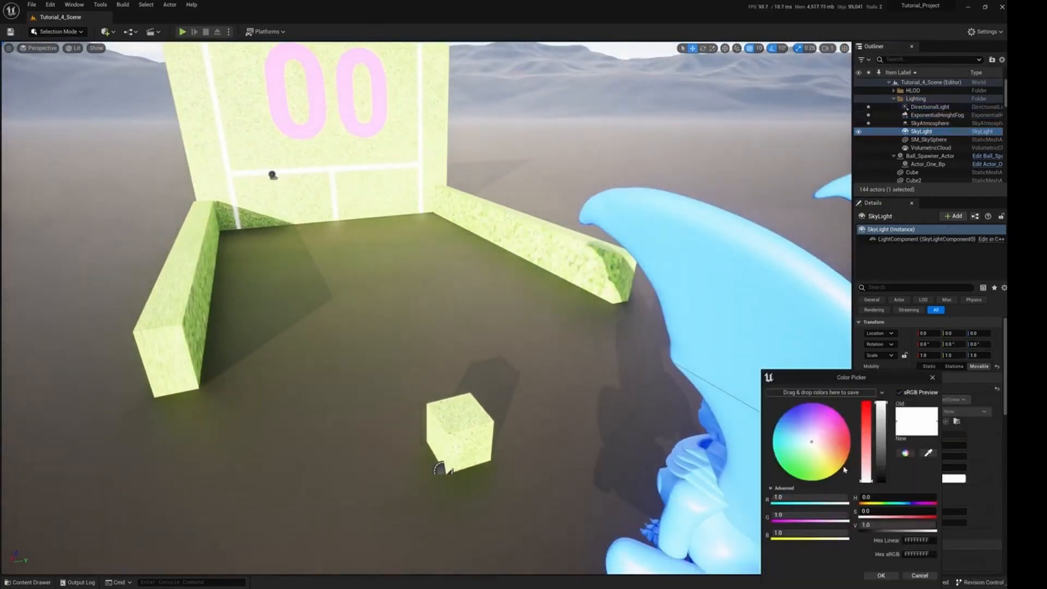
left_click(807, 440)
left_click_drag(811, 438, 793, 454)
left_click(881, 578)
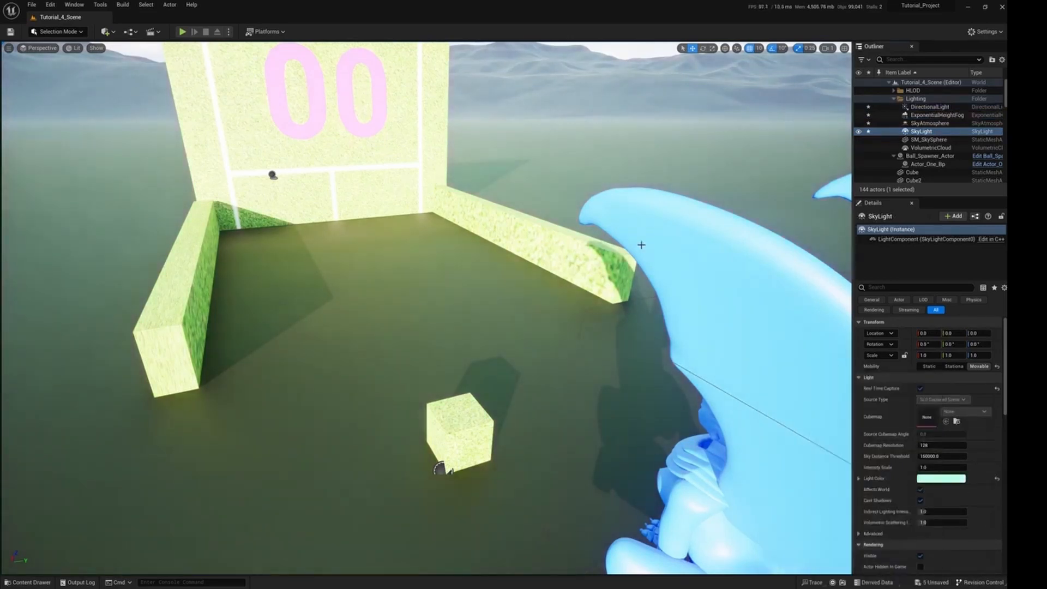
Select all the LandscapeStreamingProxy actors and change their Landscape Material to lambert1
key("s")
right_click_drag(641, 243, 696, 214)
key("a")
left_click(778, 309)
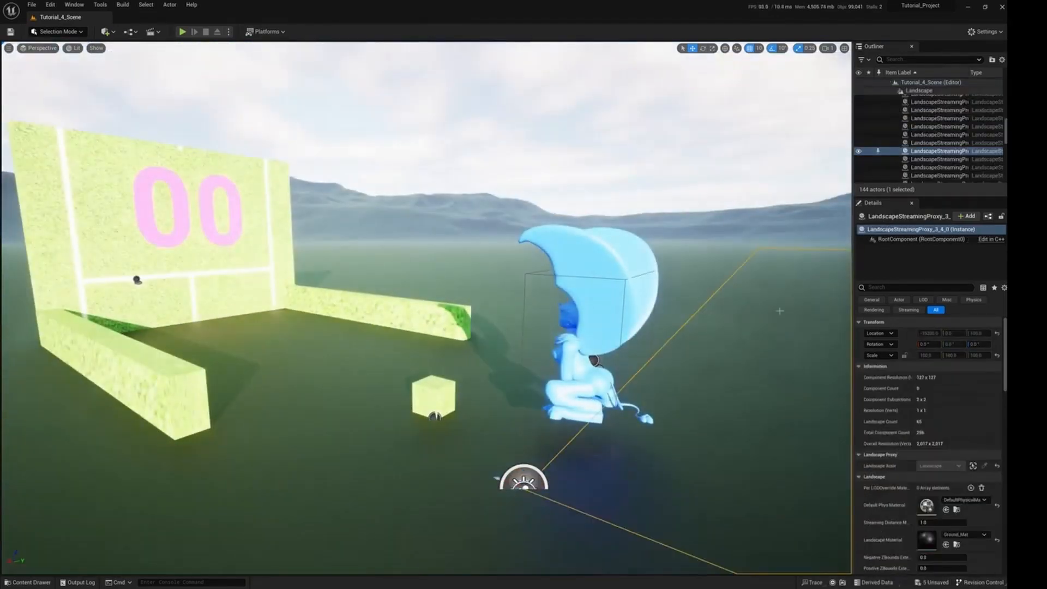
scroll(928, 155, "up", 3)
scroll(928, 155, "up", 5)
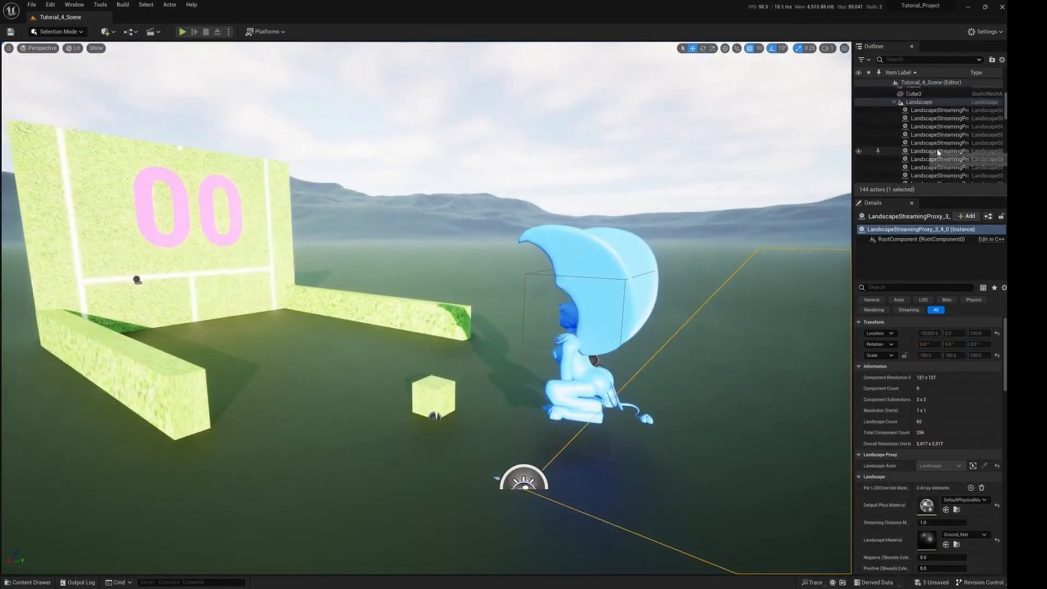
left_click(935, 158)
left_click_drag(1006, 107, 1005, 175)
left_click(935, 153, "shift")
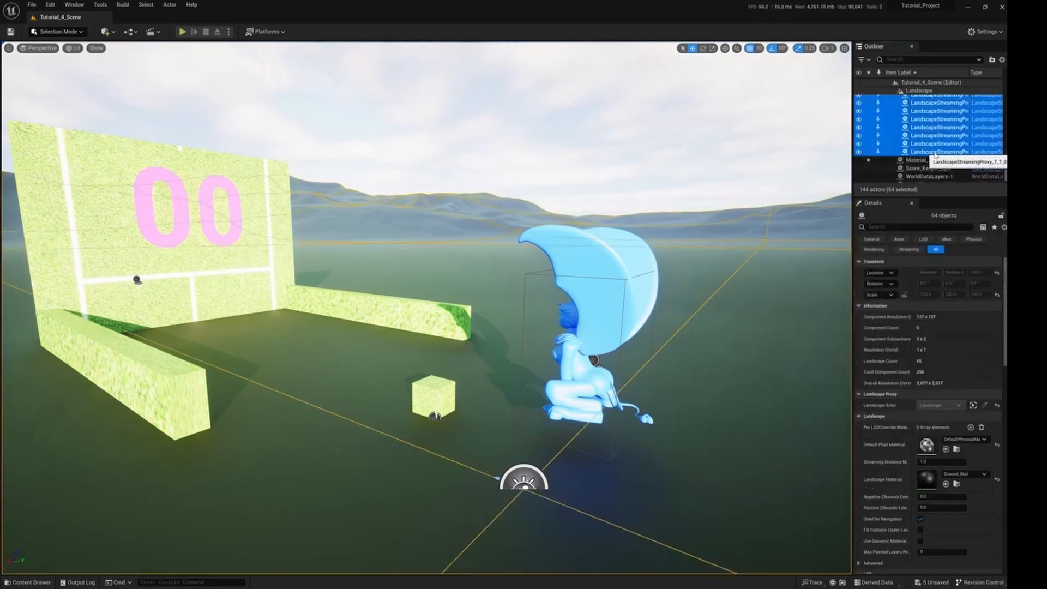
left_click(957, 475)
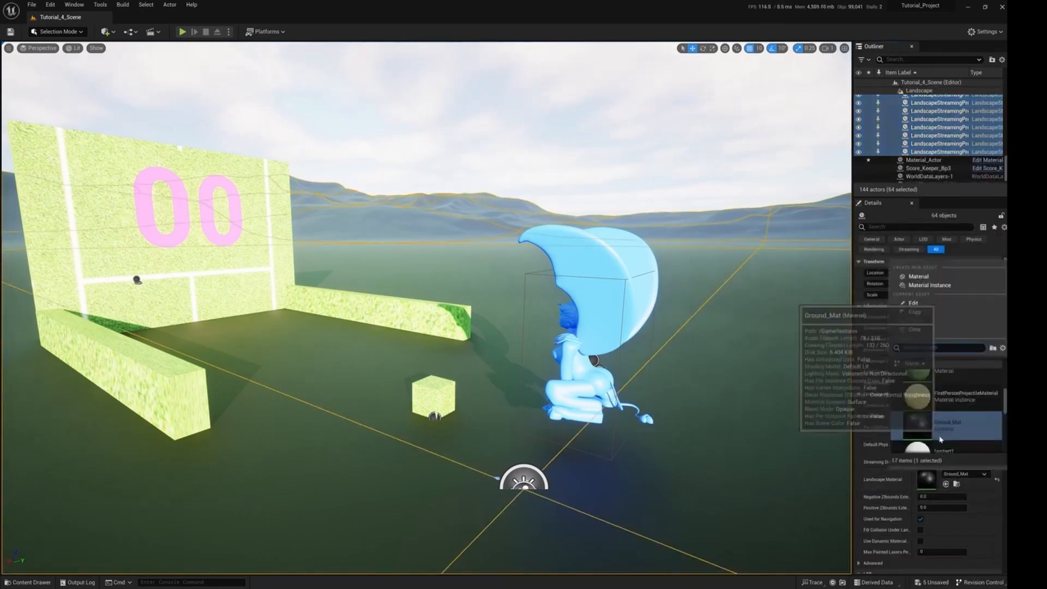
scroll(942, 437, "down", 1)
left_click(945, 431)
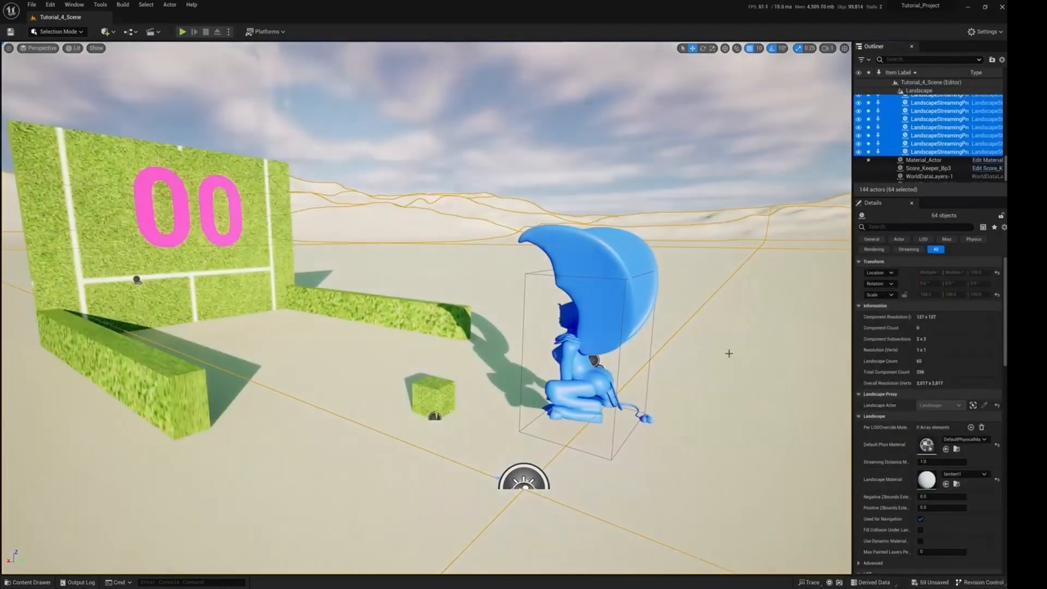
View the relit court and statue from another angle and save the level with its landscape changes
left_click_drag(730, 353, 831, 339, "alt")
left_click(781, 367)
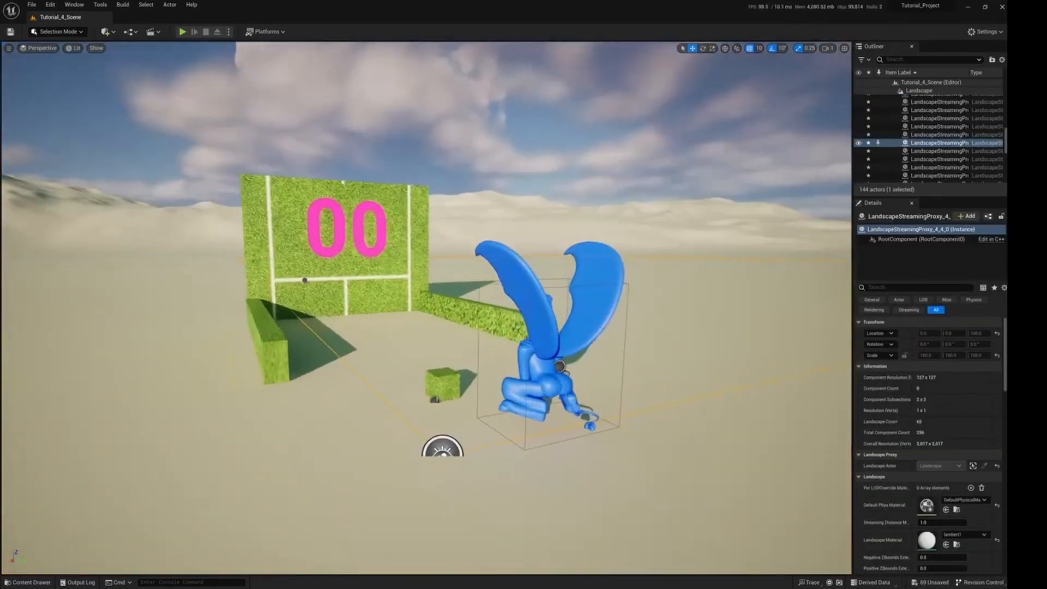
scroll(756, 362, "up", 3)
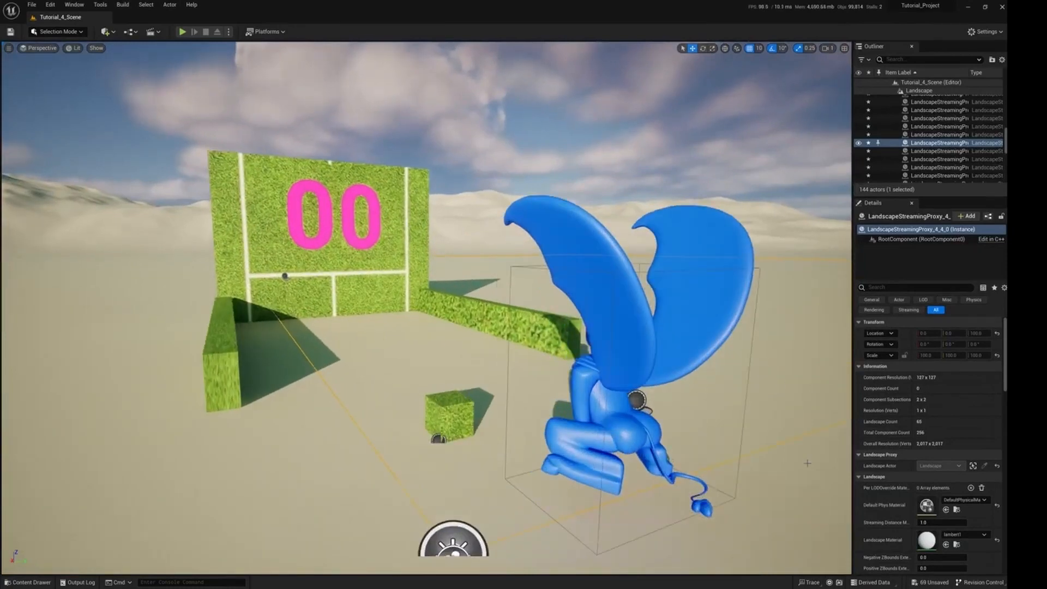
key("ctrl+s")
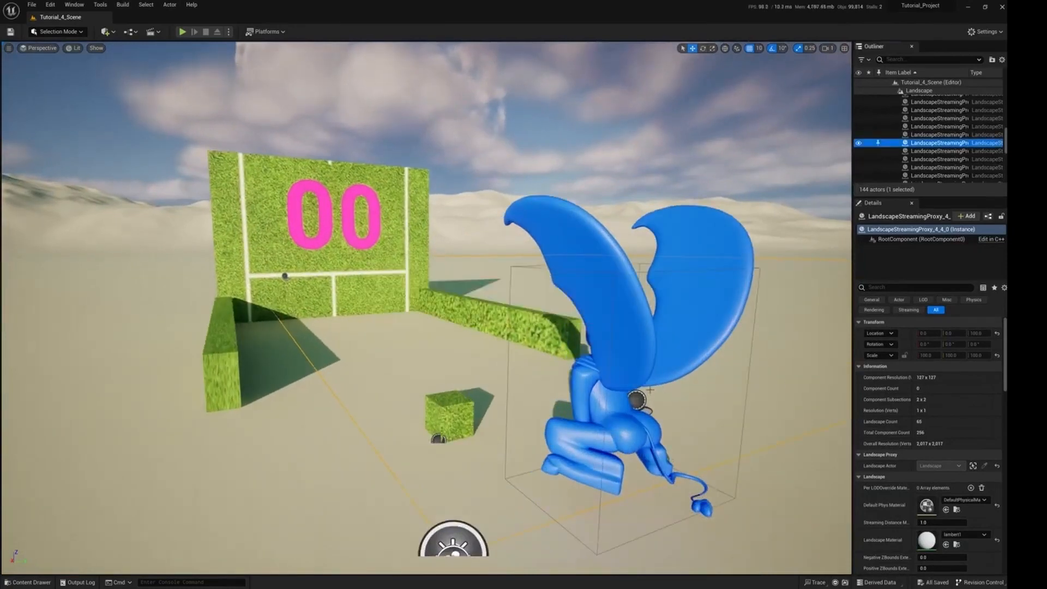
Move the Material_Actor cube to the ground outside the court's left side wall, at about X 840, Y -670
left_click_drag(650, 390, 625, 406, "alt")
scroll(461, 330, "up", 4)
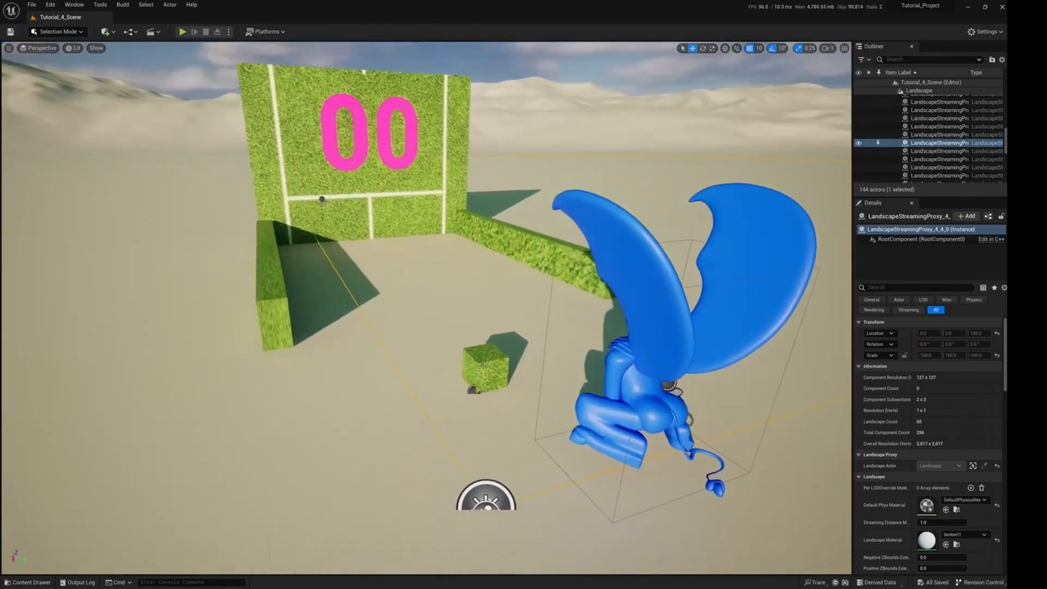
left_click(484, 367)
left_click_drag(477, 391, 191, 336)
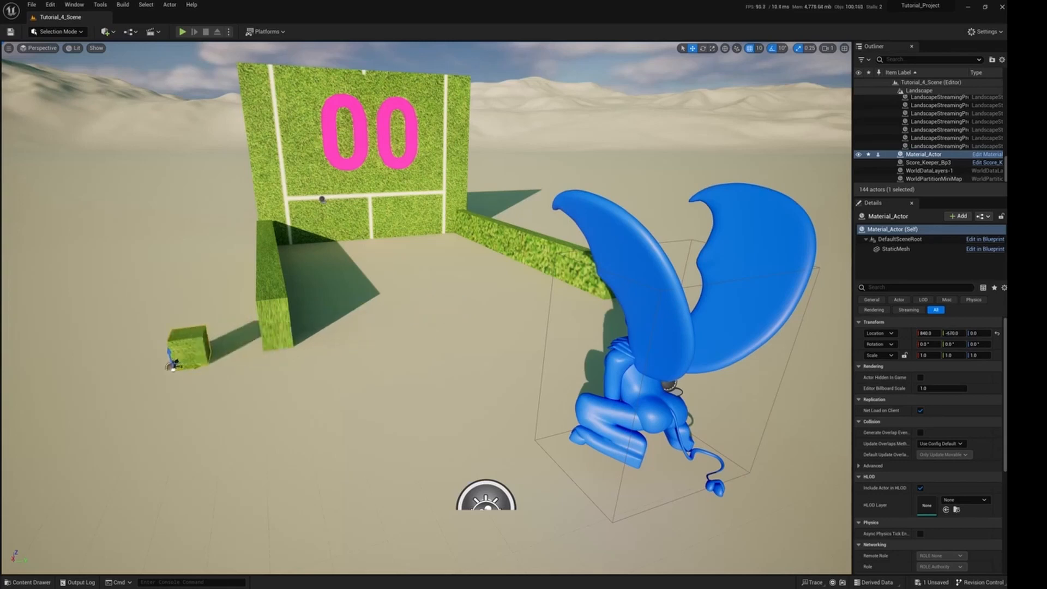
middle_click_drag(437, 316, 333, 312)
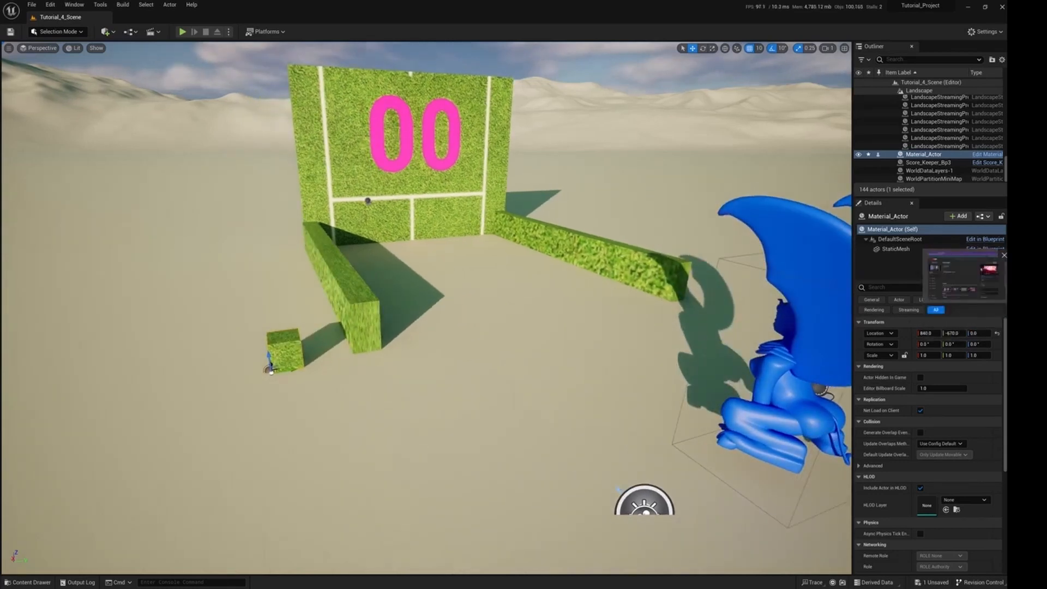
Switch to the Chrome browser and search Google for "textures" in a new tab
left_click(966, 277)
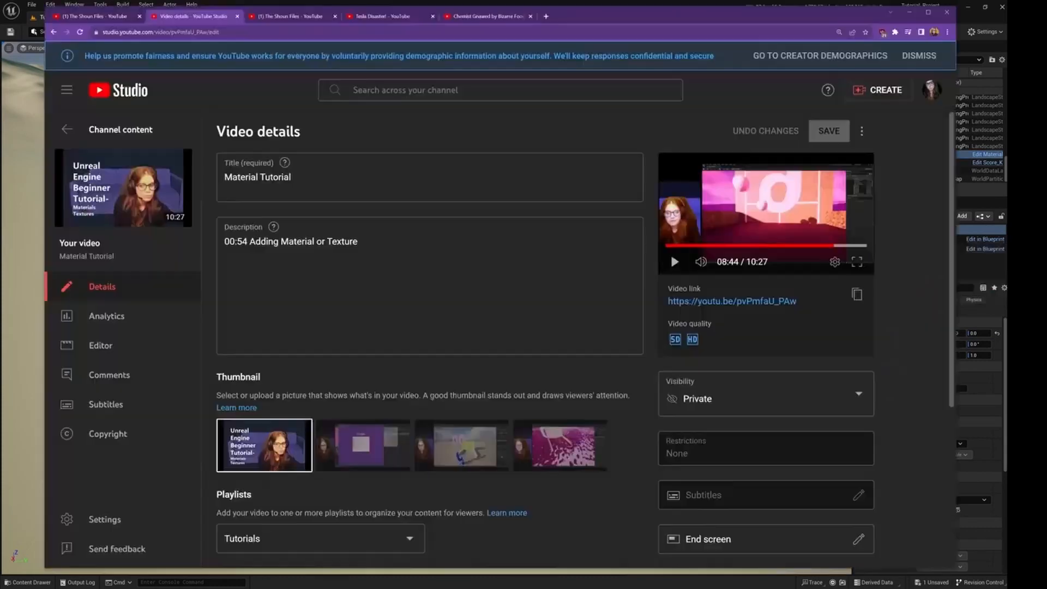
left_click(546, 16)
left_click(451, 184)
type("ball")
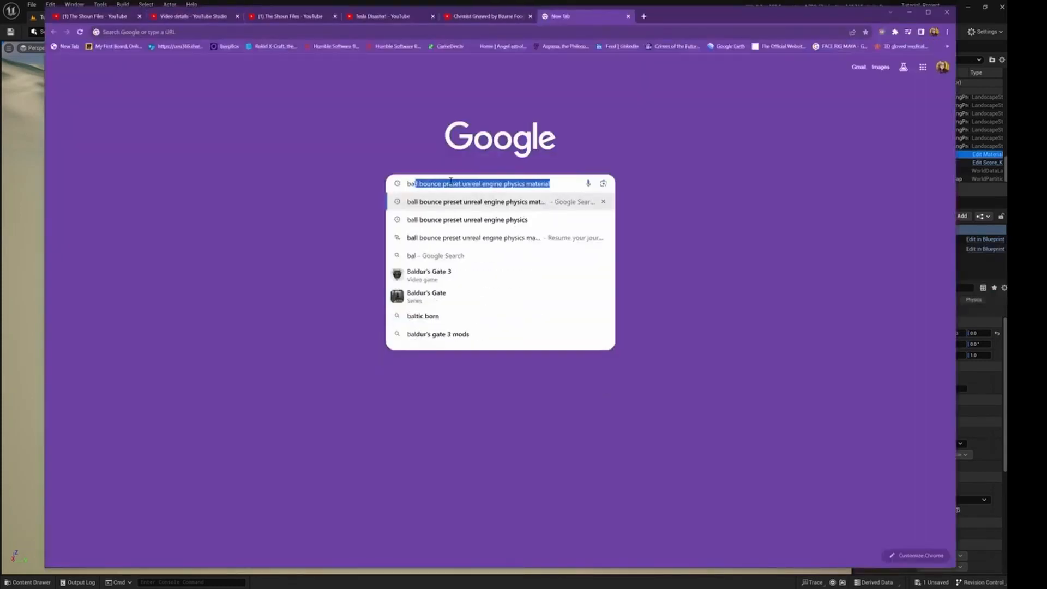
key("BackSpace")
key("BackSpace")
key("BackSpace")
key("BackSpace")
key("BackSpace")
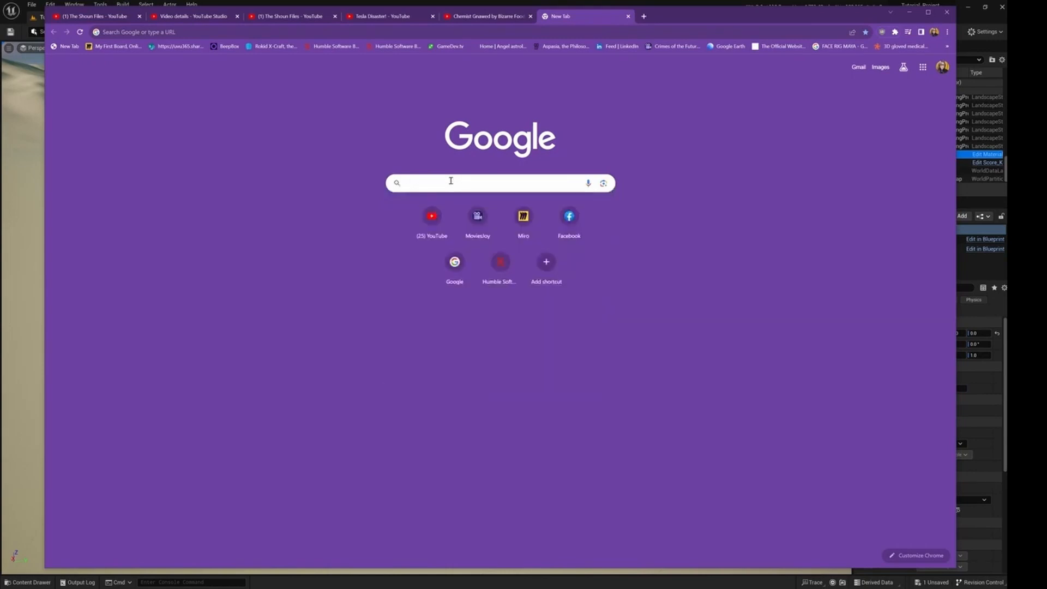
type("texture")
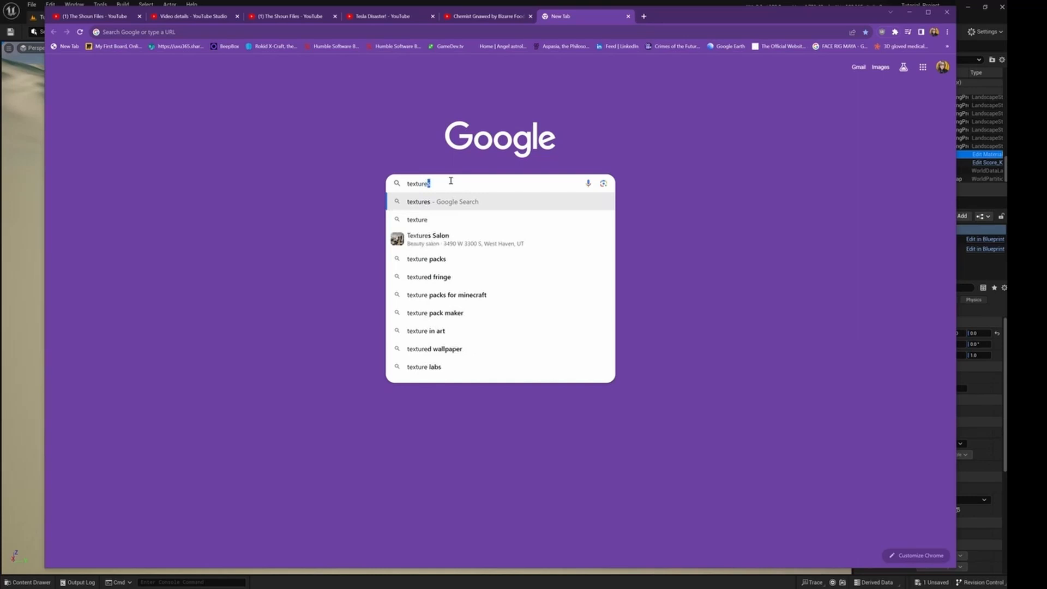
key("Return")
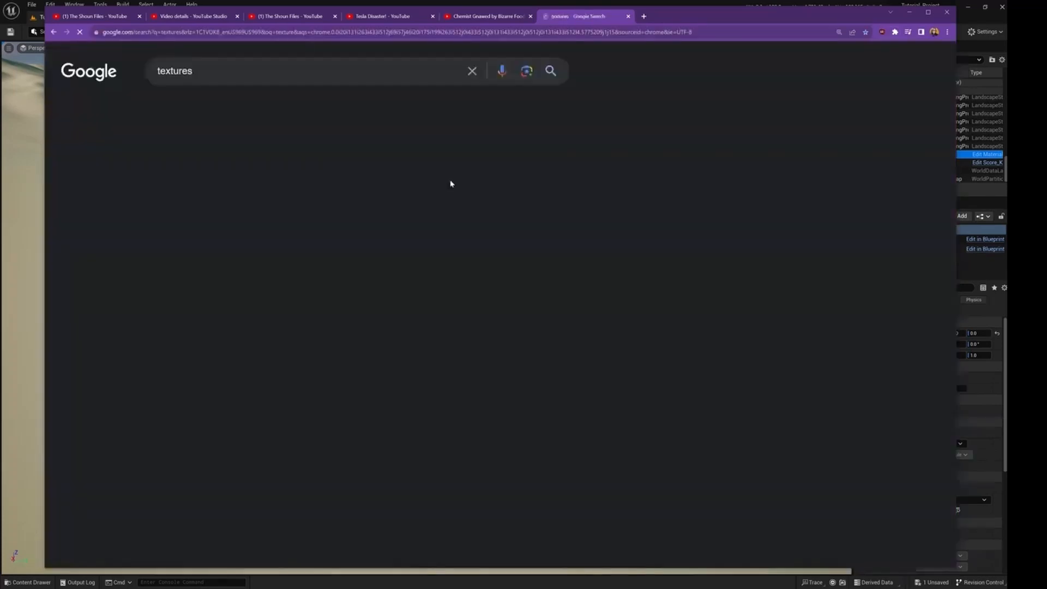
Browse the image results for textures and open the iridescent marbled holographic texture's page on Fine Art America
left_click(170, 109)
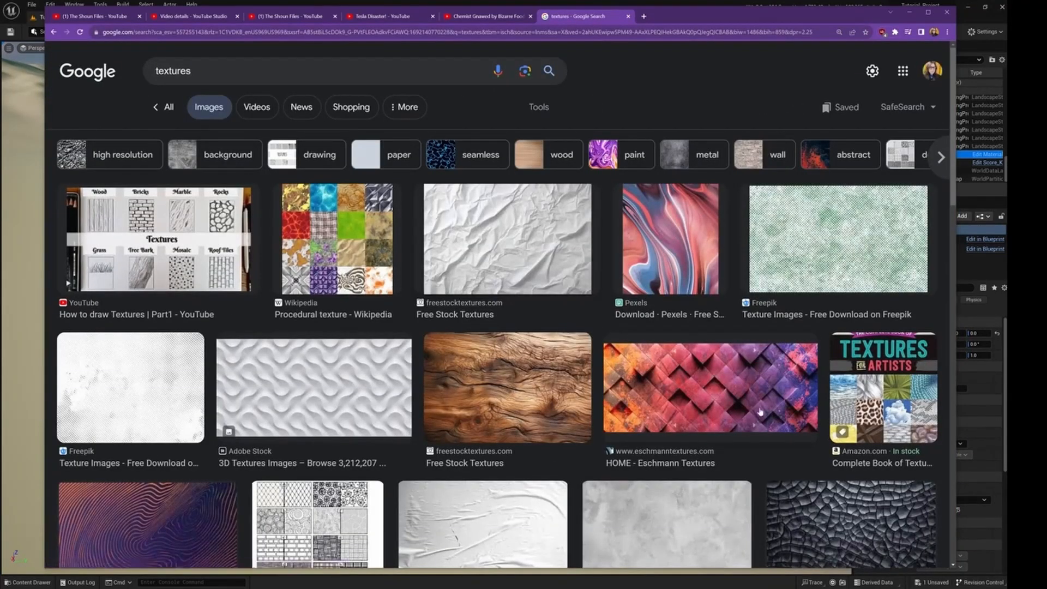
scroll(769, 416, "down", 3)
scroll(769, 416, "down", 2)
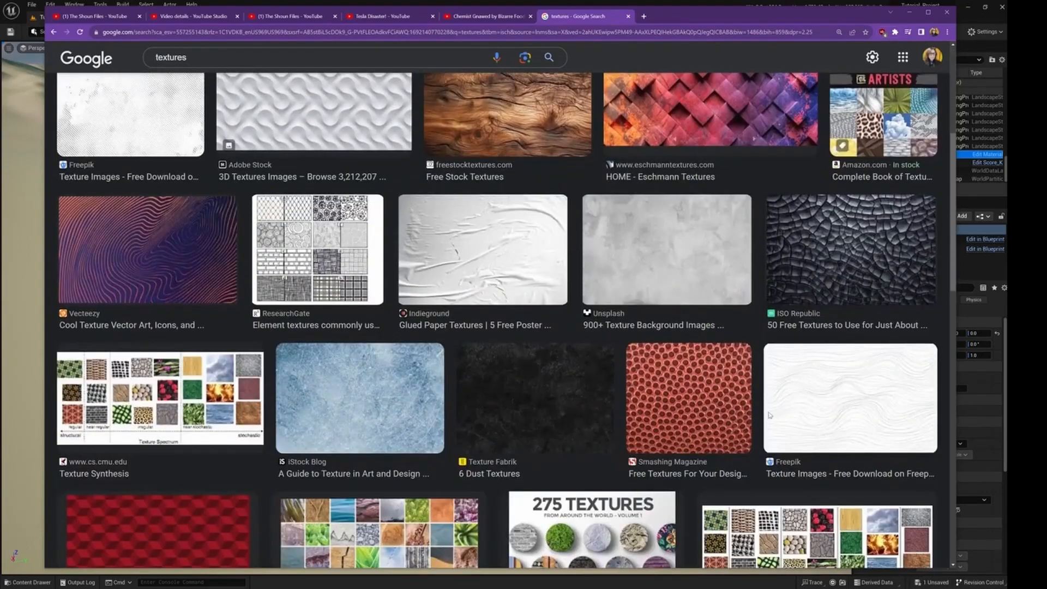
scroll(770, 417, "down", 15)
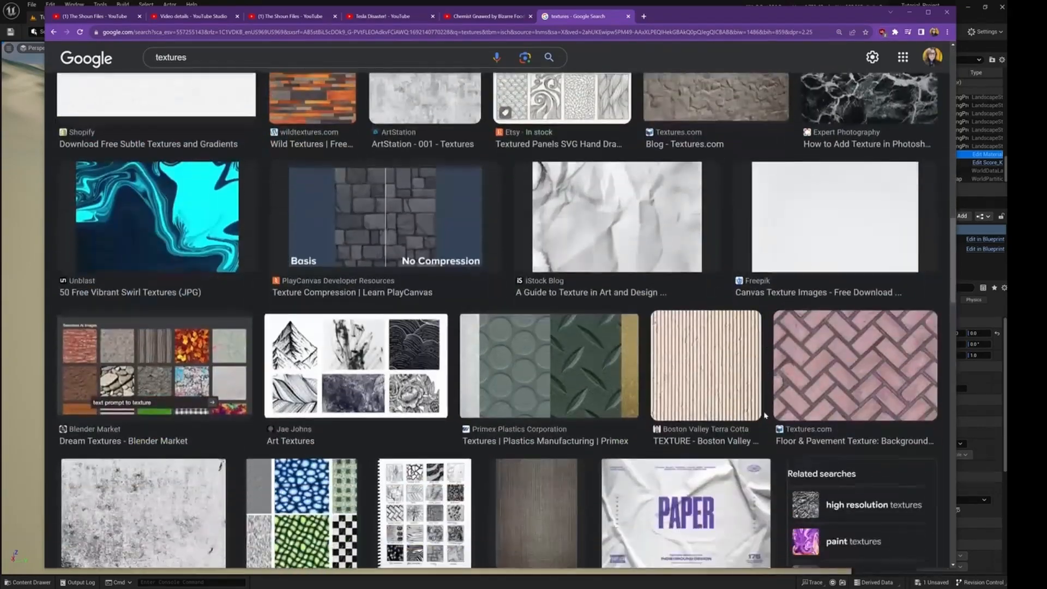
scroll(765, 415, "down", 10)
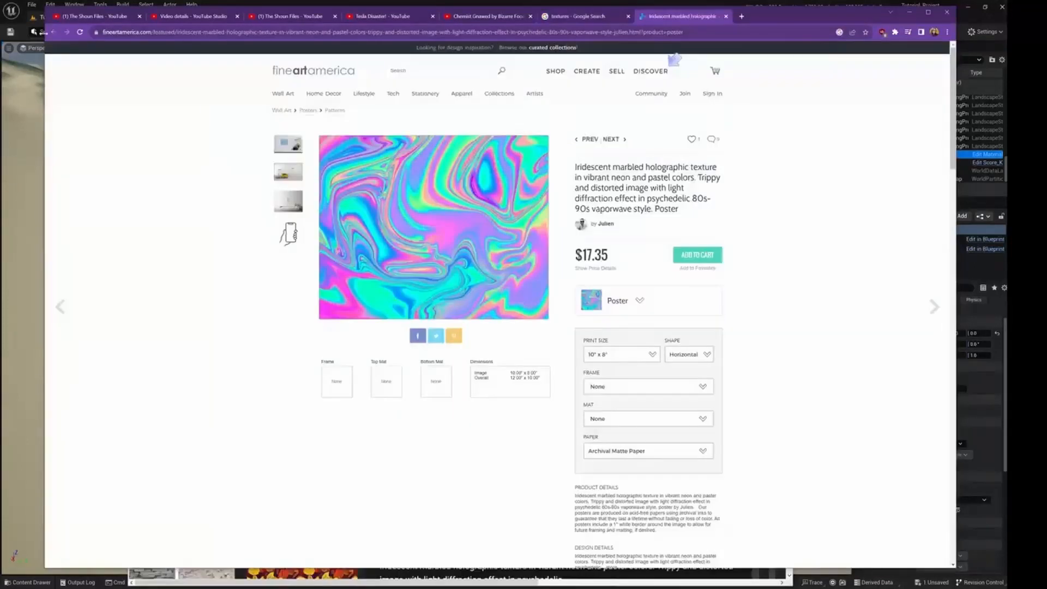
Switch to Paint and paste the captured screenshot of the marbled holographic texture page into the canvas
key("alt+Tab")
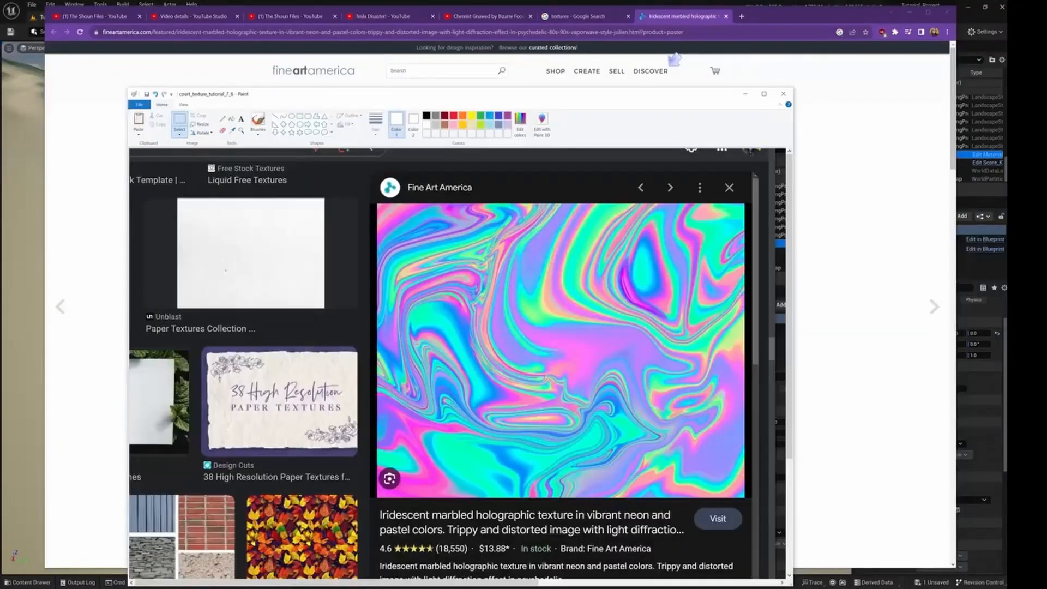
mouse_move(646, 102)
left_mouse_down()
mouse_move(848, 97)
mouse_move(758, 93)
mouse_move(792, 89)
left_mouse_up()
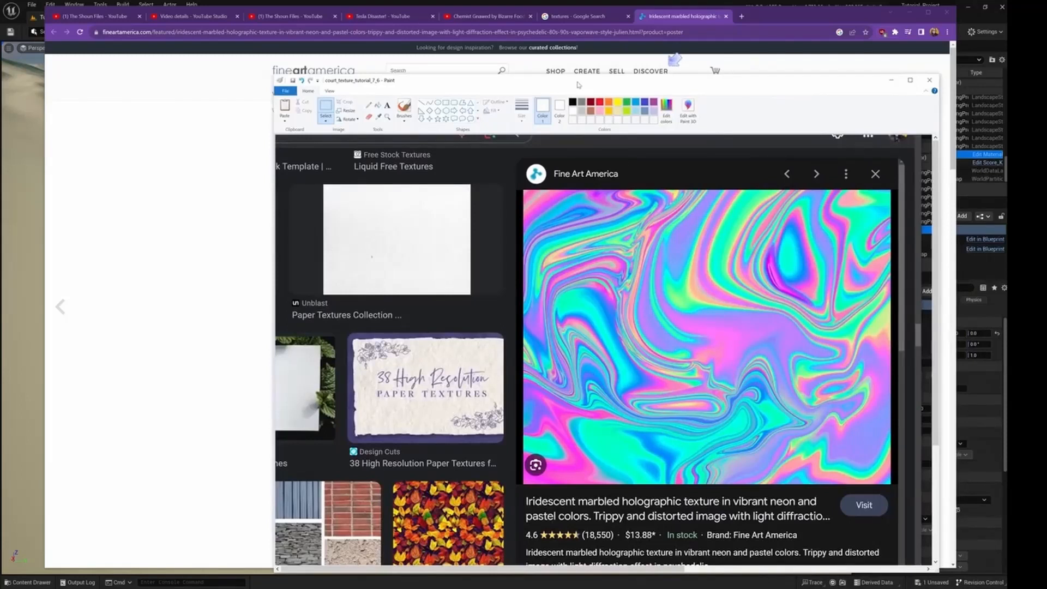
left_click_drag(580, 84, 580, 73)
key("ctrl+v")
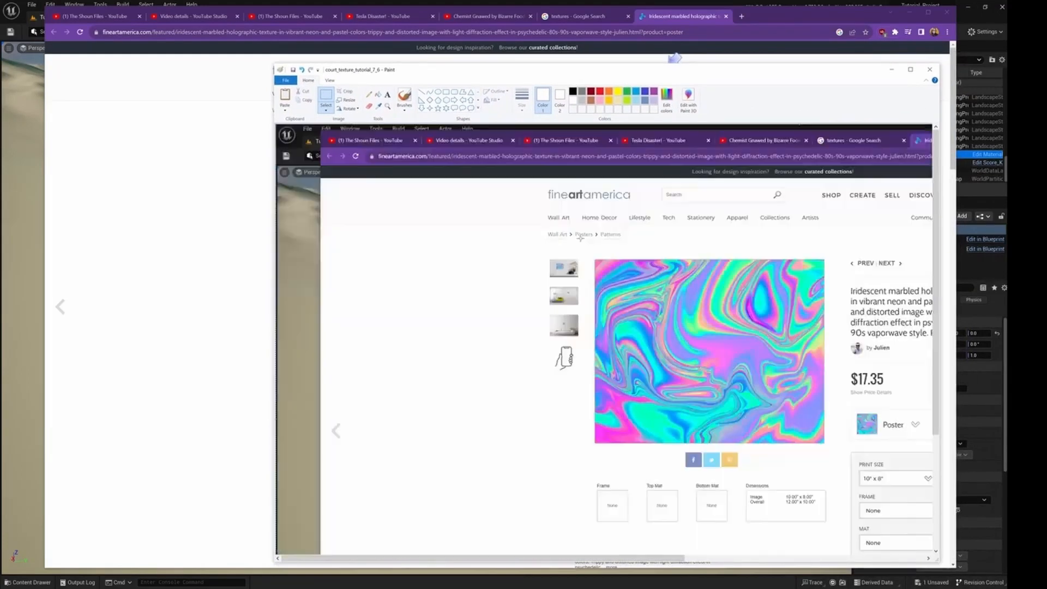
Crop the pasted screenshot down to a roughly square piece of the marbled holographic image
left_click(326, 102)
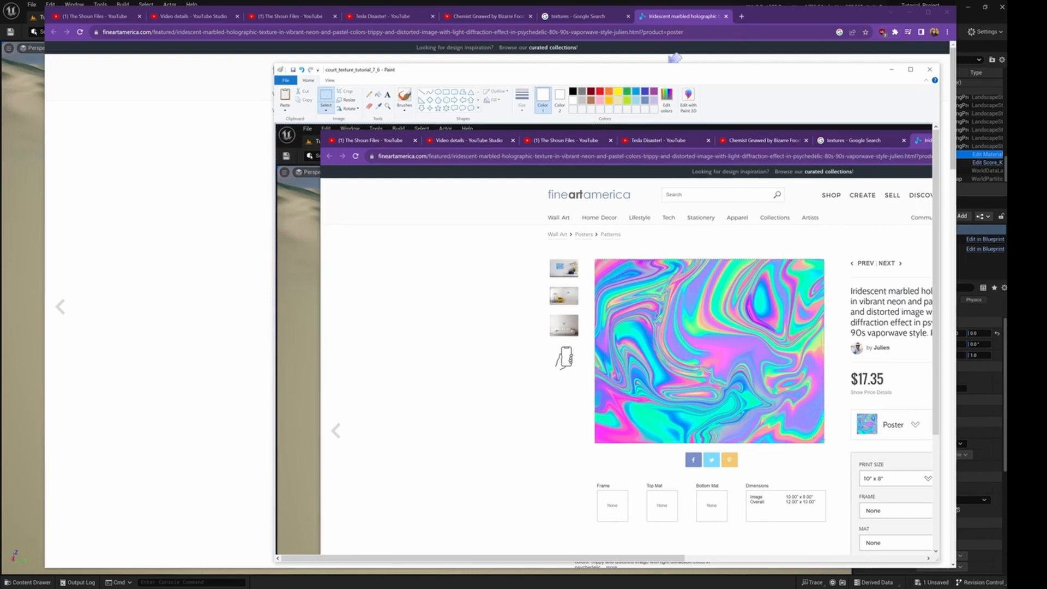
left_click(347, 91)
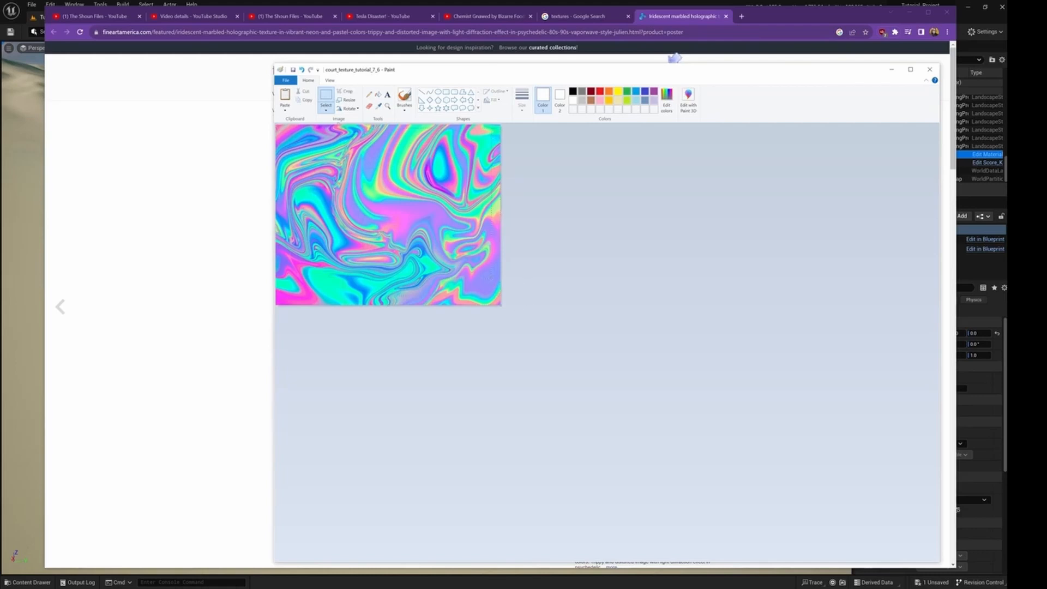
left_click(350, 93)
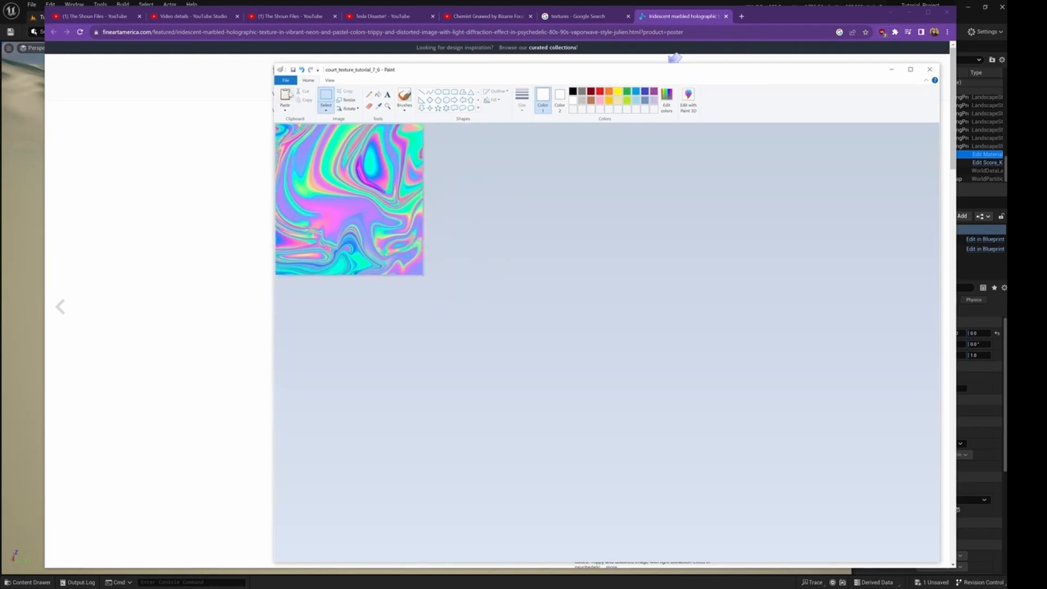
Try to save the cropped marbled image as a PNG in the tutorial_7 folder
left_click(284, 81)
left_click(296, 151)
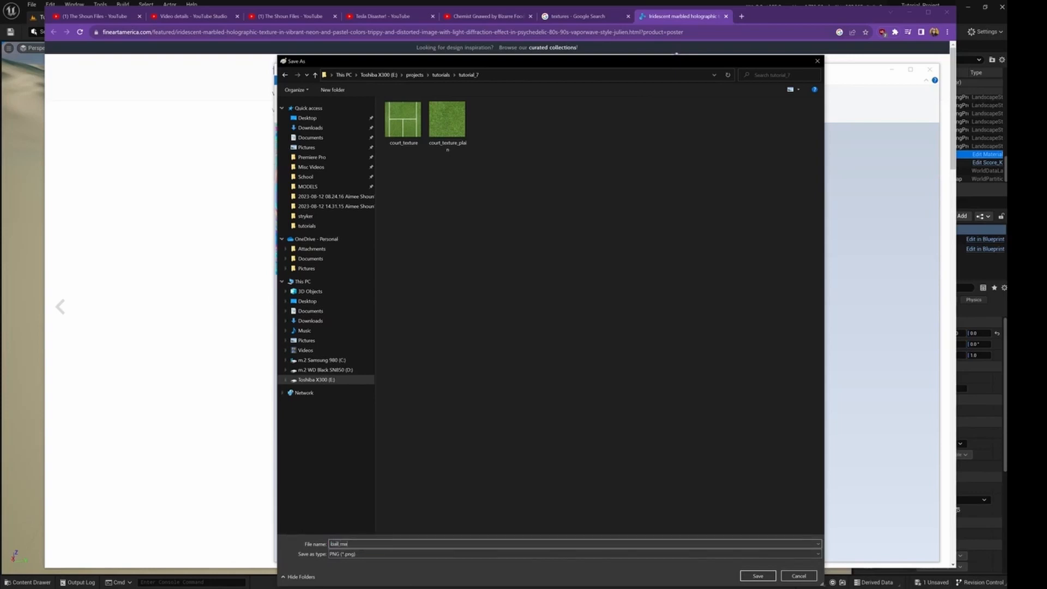
key("Return")
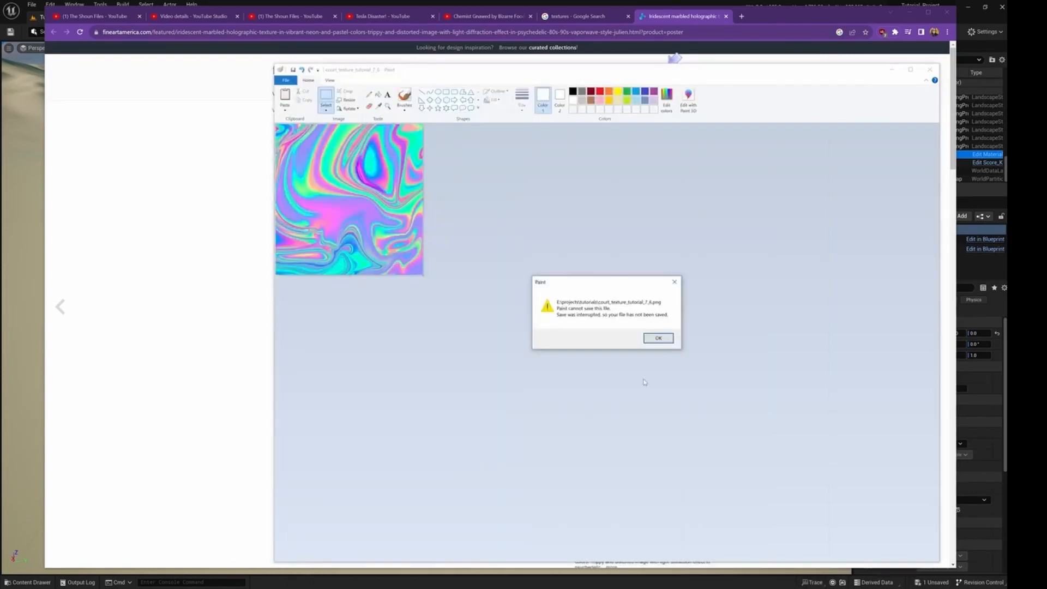
left_click(659, 338)
Save the cropped marbled image as a PNG named "ball material" in the tutorial_7 folder
left_click(286, 80)
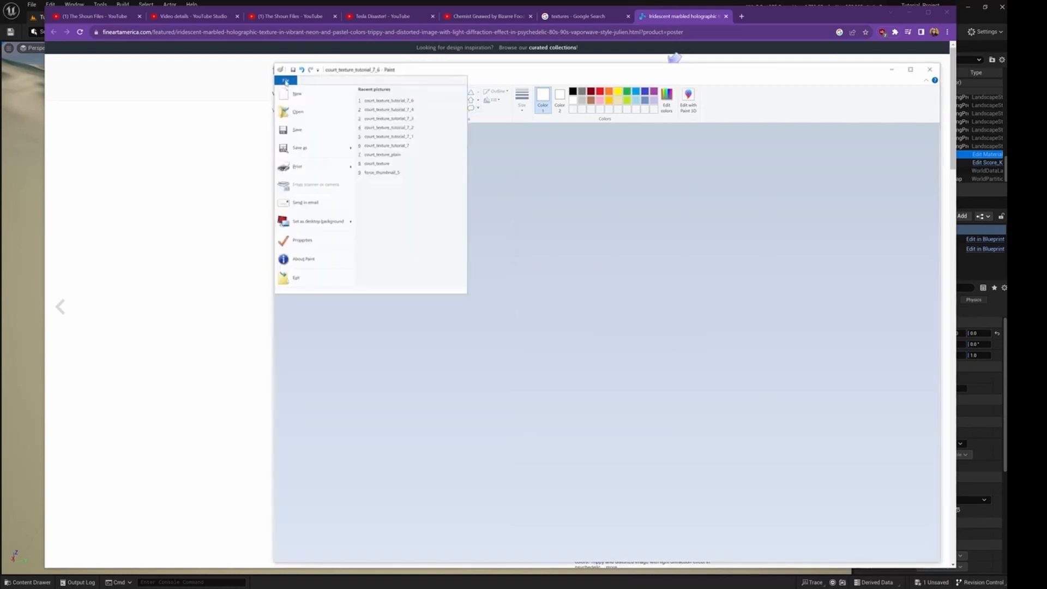
left_click(300, 146)
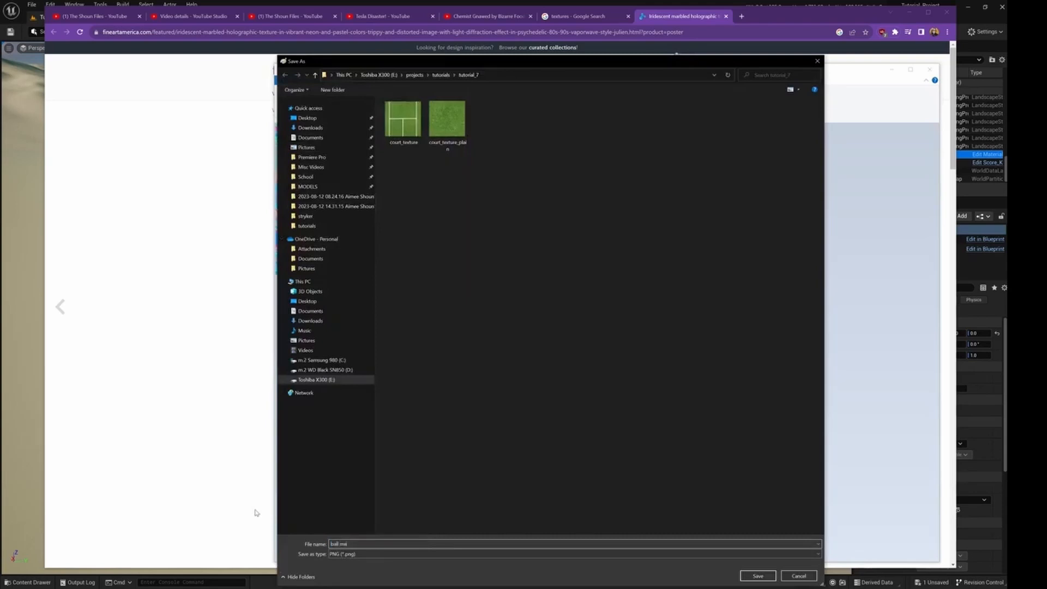
type("ball material")
key("Return")
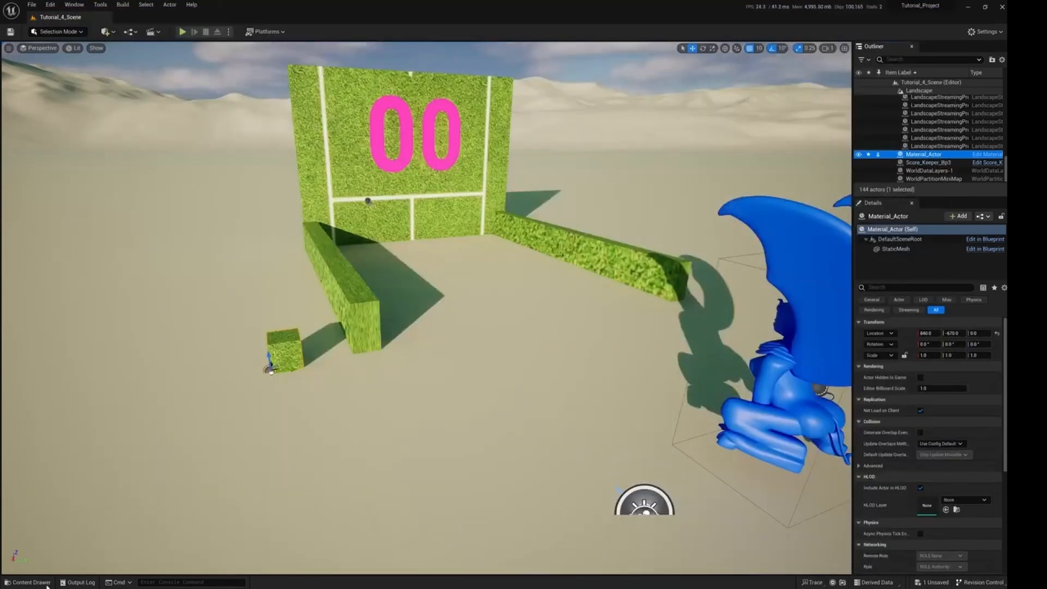
In the Unreal project, import the "ball material" image into the textures content folder
left_click(33, 583)
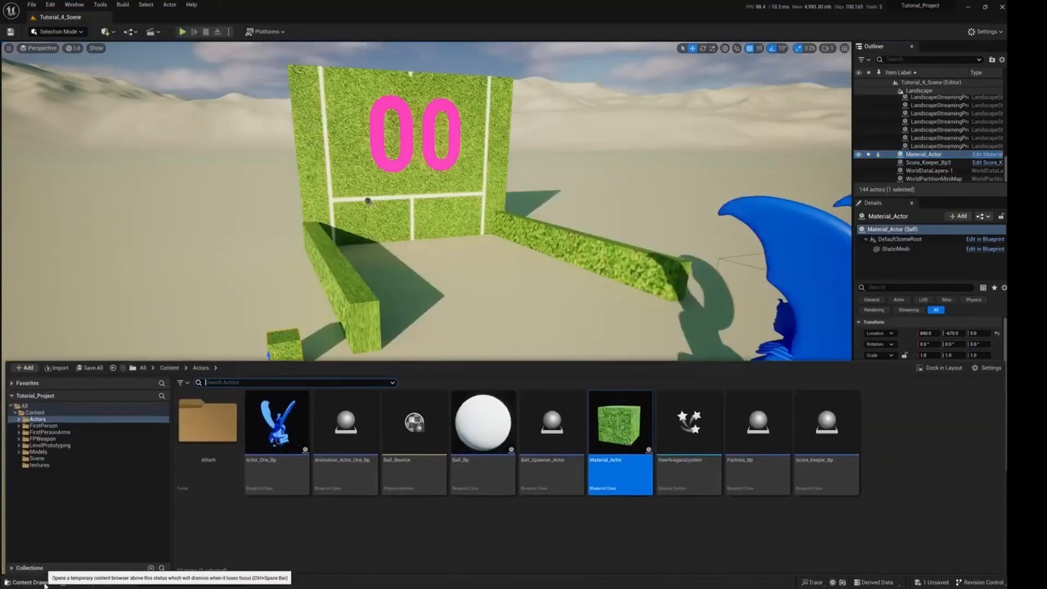
left_click(168, 425)
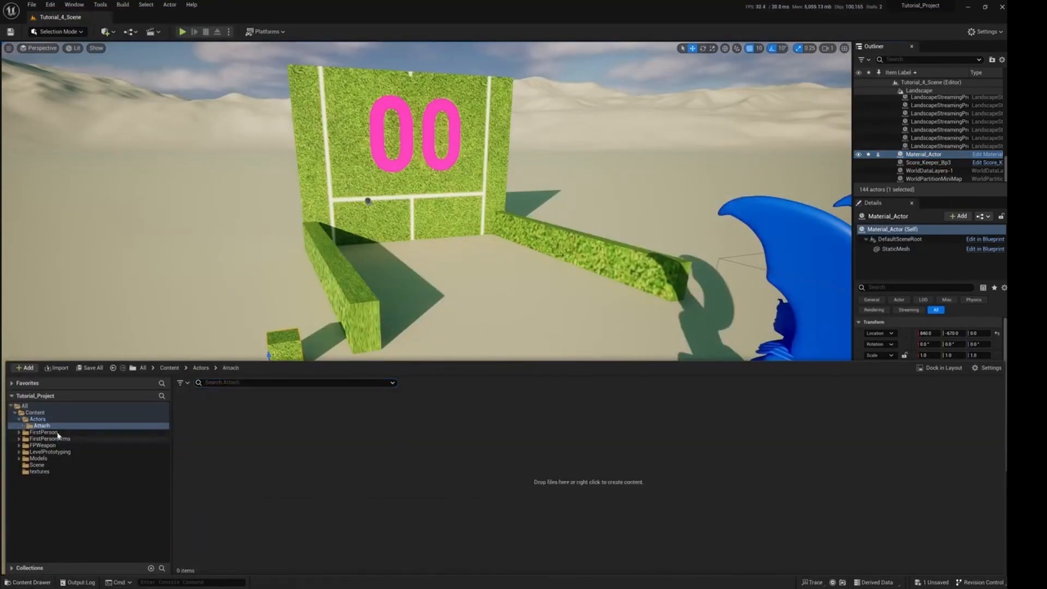
left_click(20, 433)
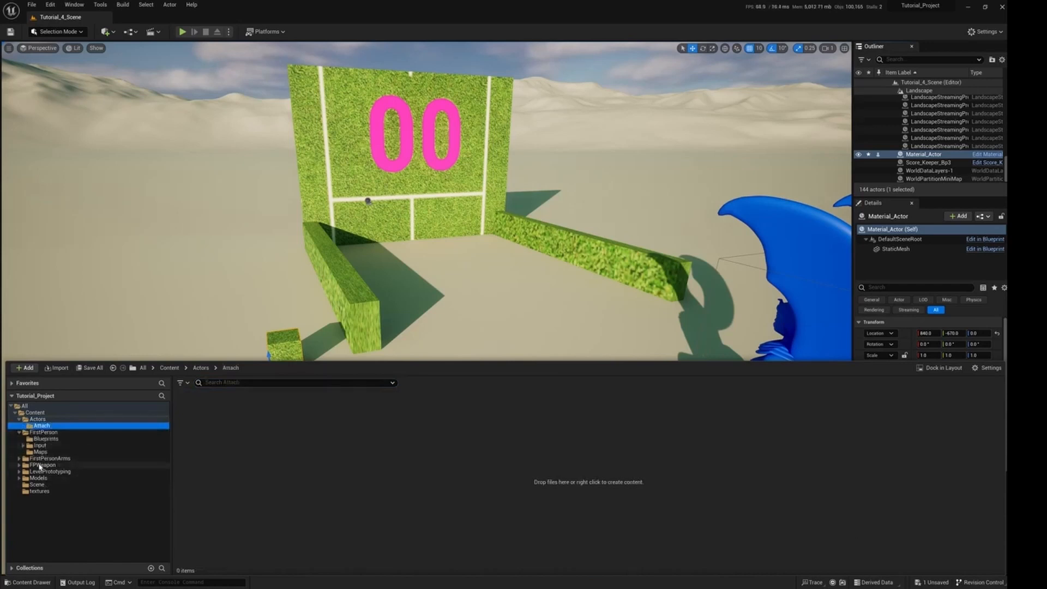
left_click(39, 465)
left_click(33, 471)
left_click(24, 478)
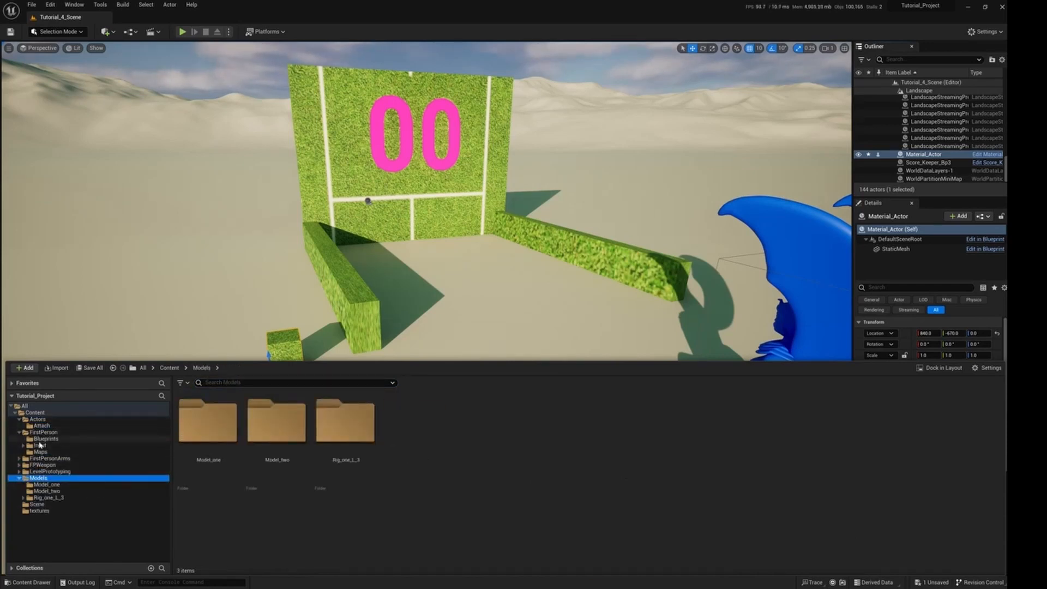
left_click(24, 446)
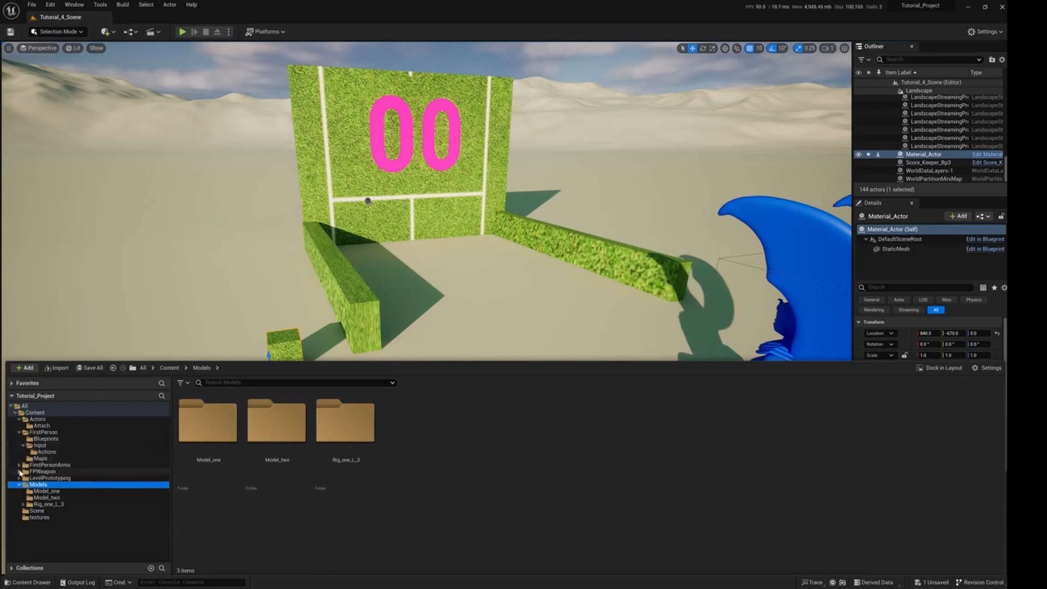
left_click(44, 517)
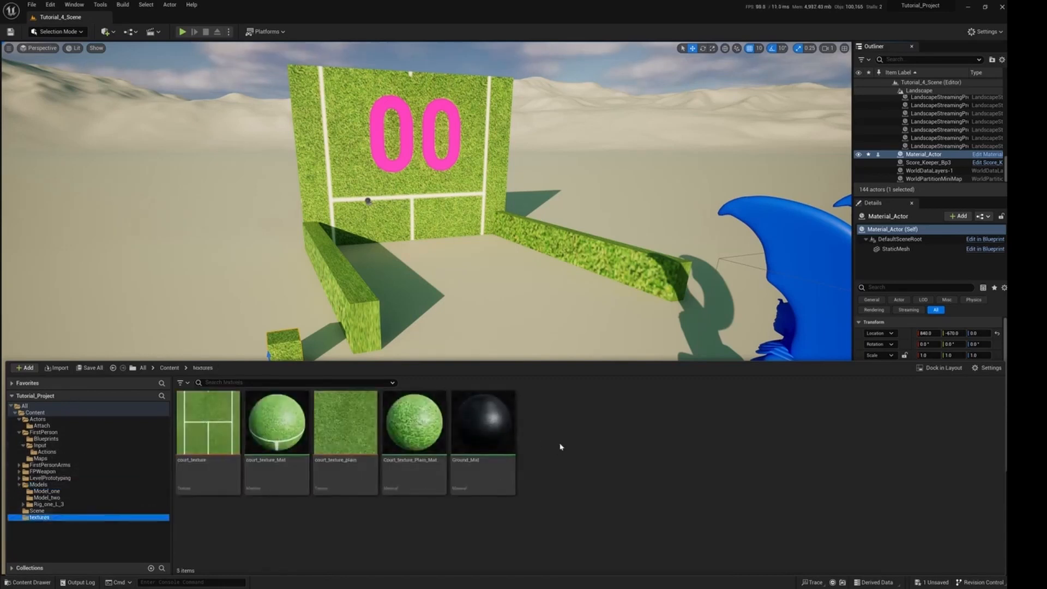
left_click(55, 368)
double_click(154, 68)
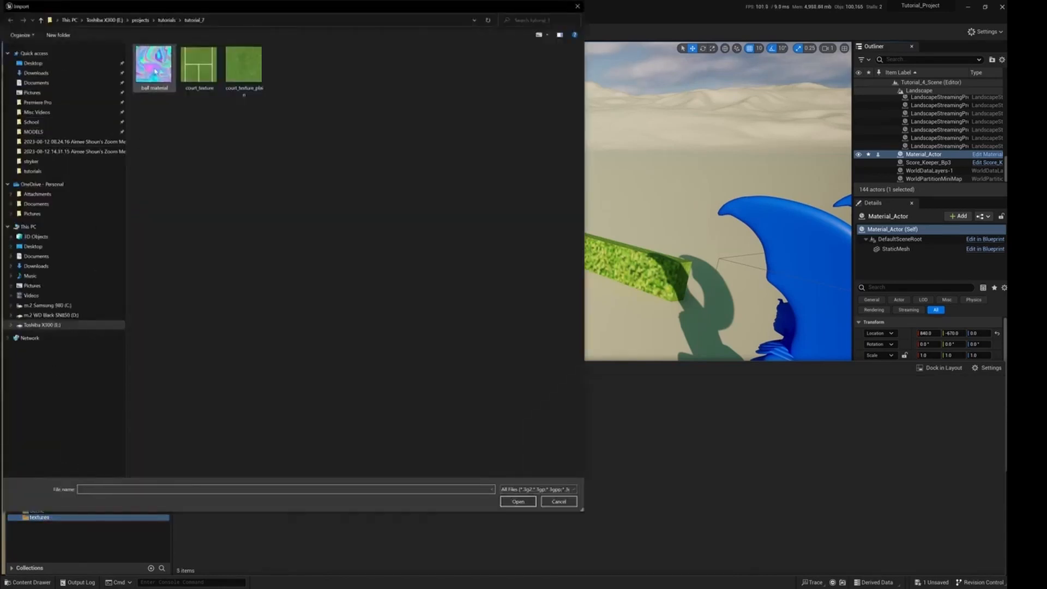
Create a new material named Ball_Texture in the textures folder
right_click(632, 437)
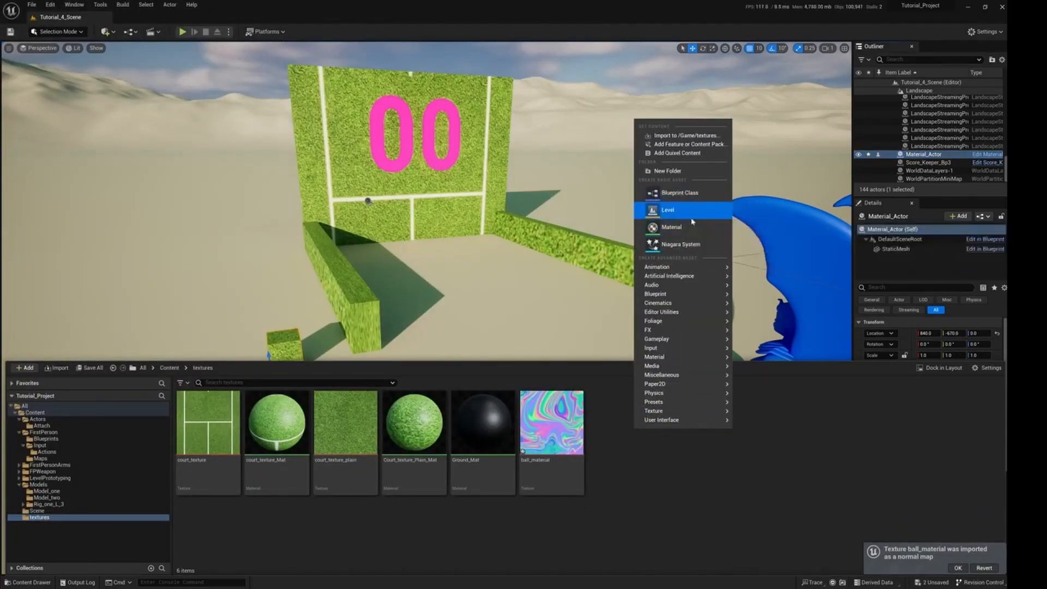
left_click(673, 227)
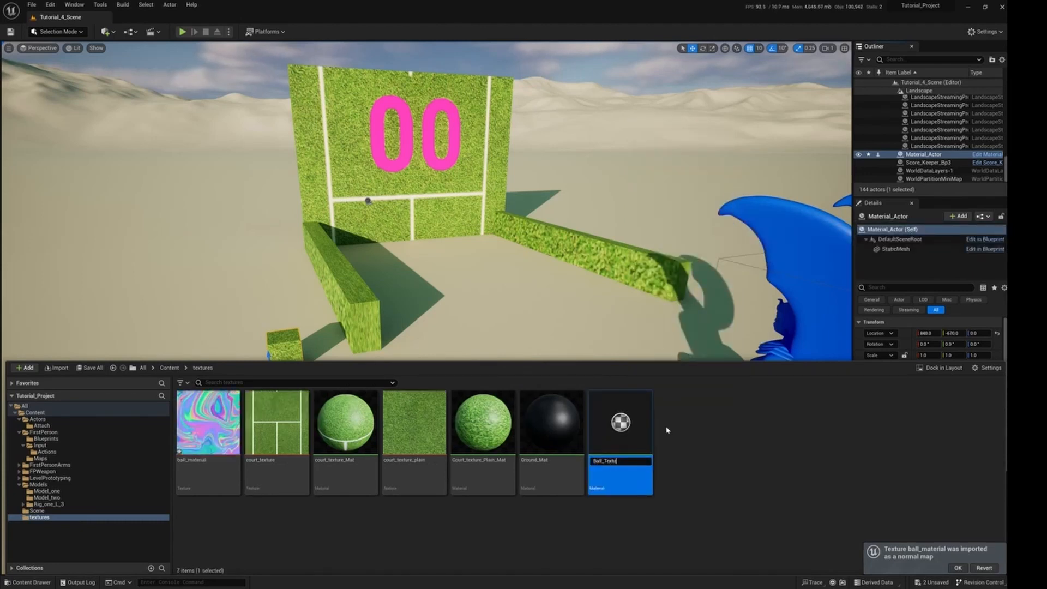
type("Ball_Texture")
key("Return")
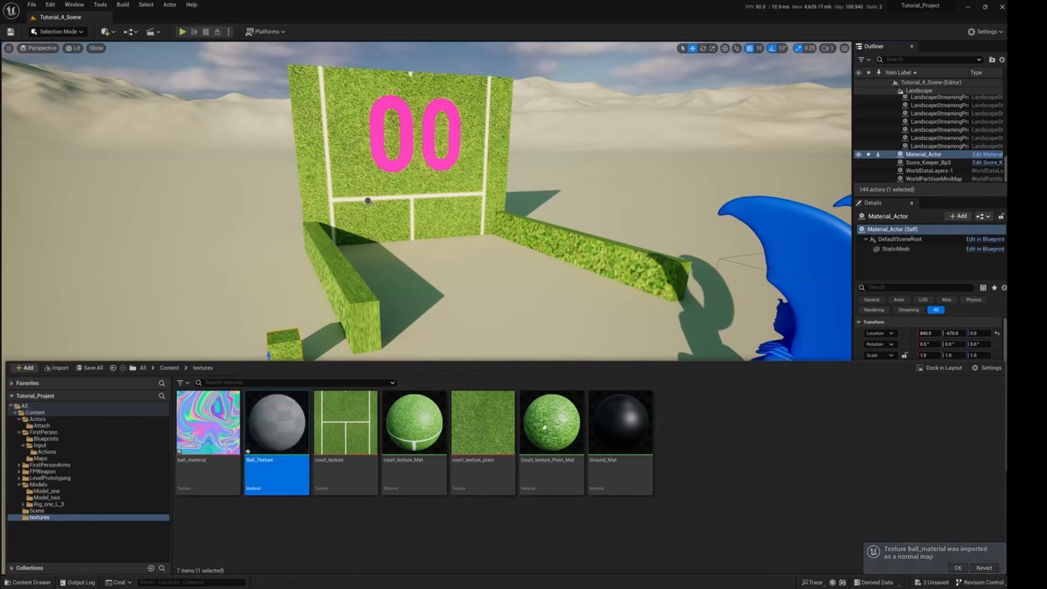
In Ball_Texture's material graph, add the ball_material texture, connect its RGB output to Base Color, and save the material
double_click(277, 423)
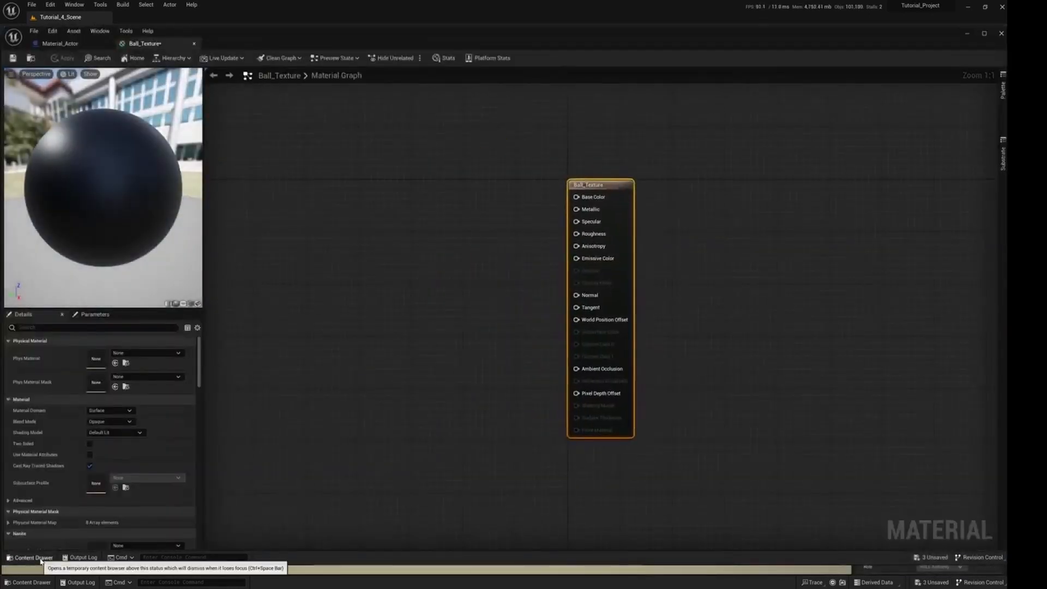
left_click(31, 582)
left_click_drag(201, 365, 380, 173)
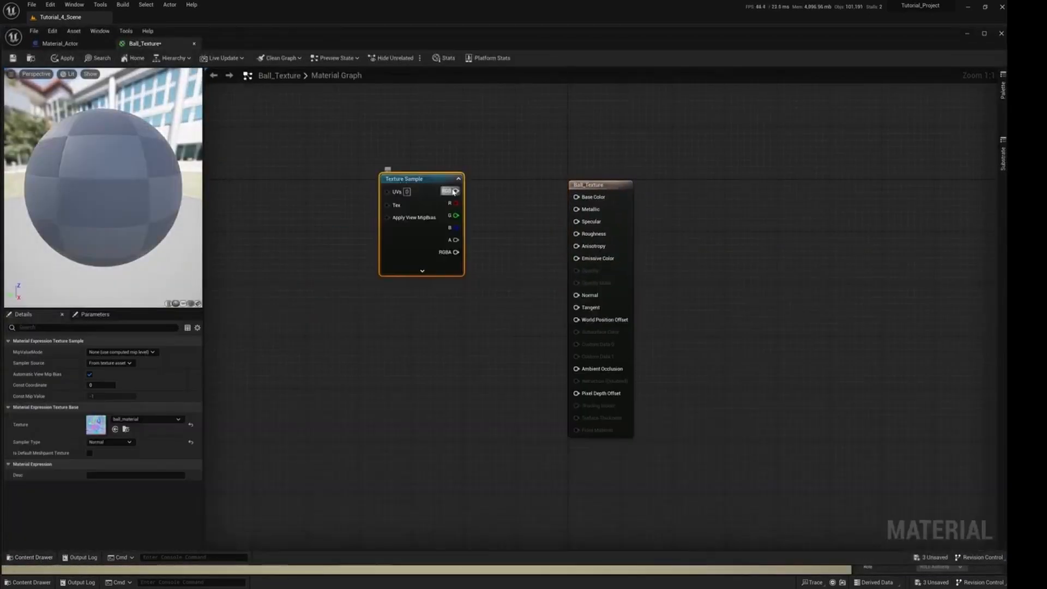
left_click_drag(456, 191, 579, 198)
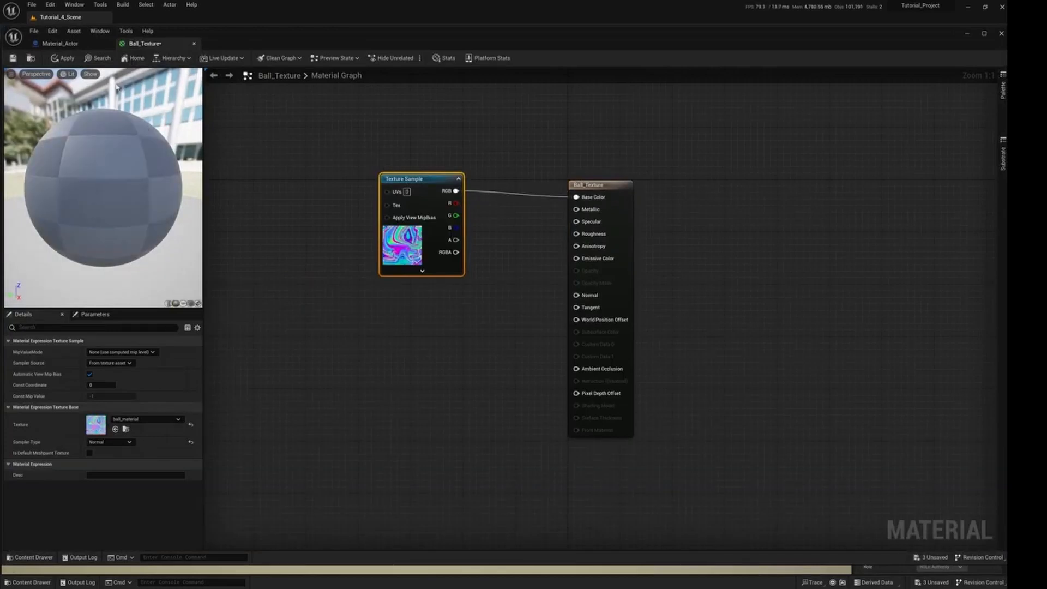
left_click(13, 58)
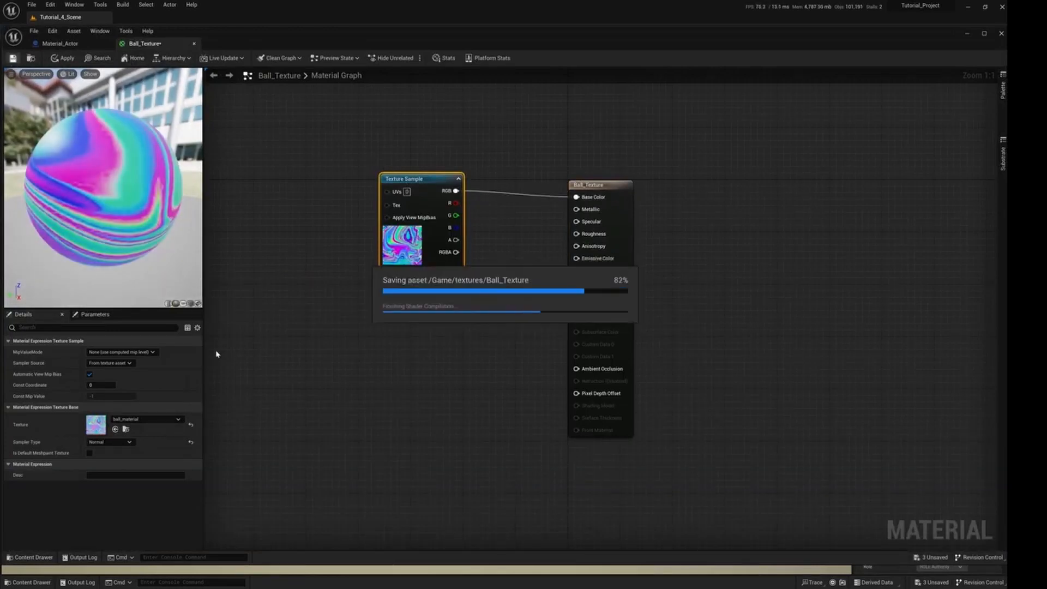
Leave the material editor and open the Ball_Bp blueprint from the Actors folder
left_click(969, 36)
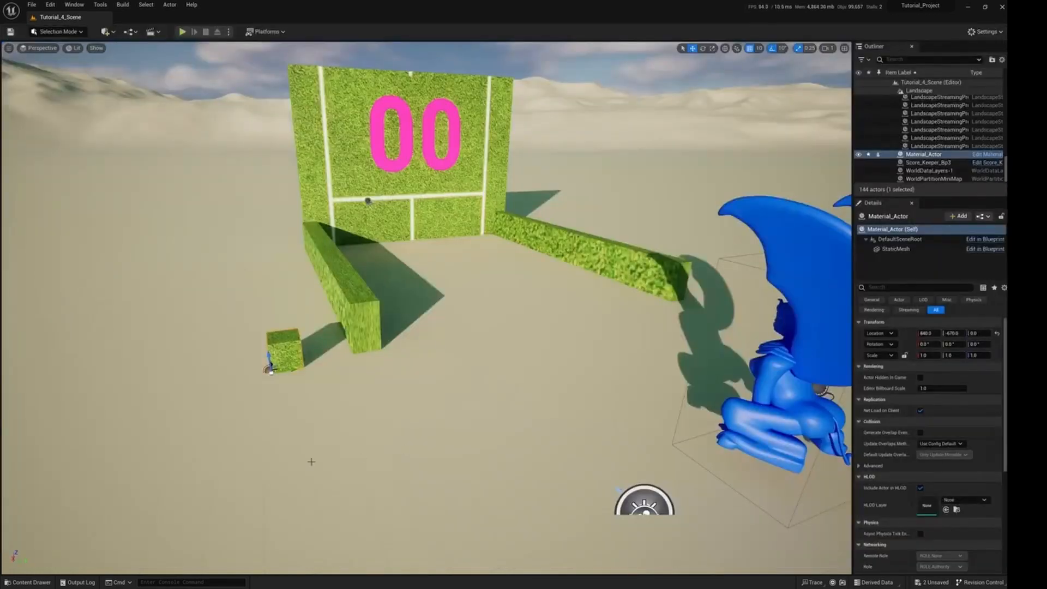
left_click(32, 582)
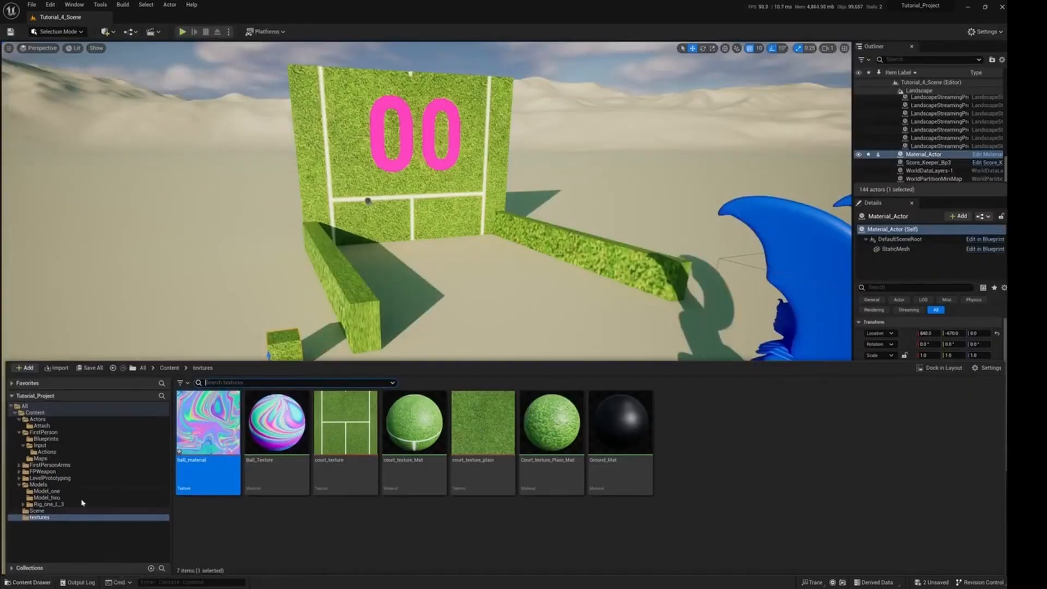
left_click(38, 420)
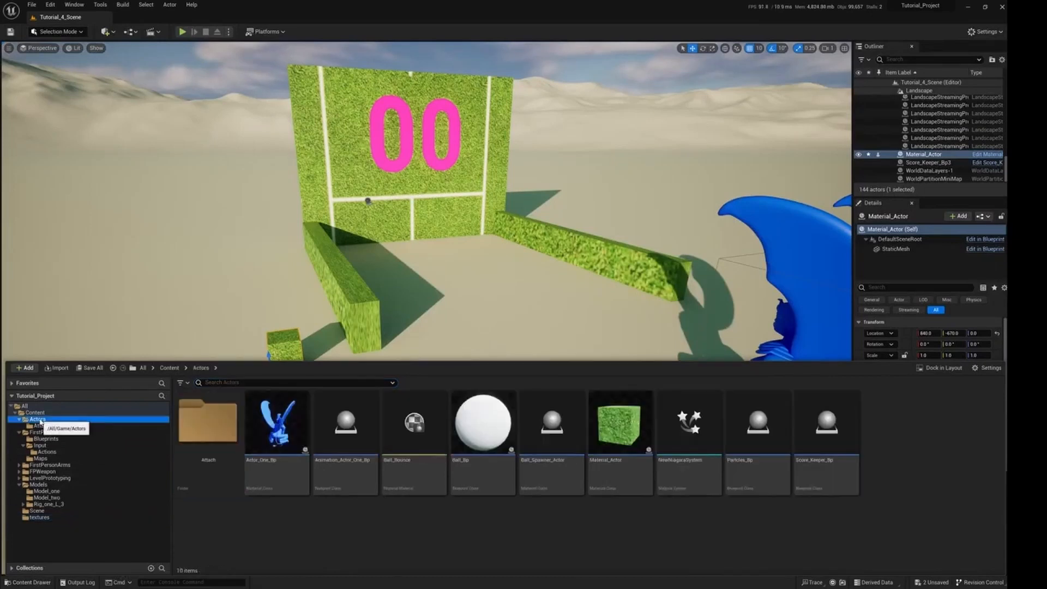
left_click(483, 423)
double_click(491, 431)
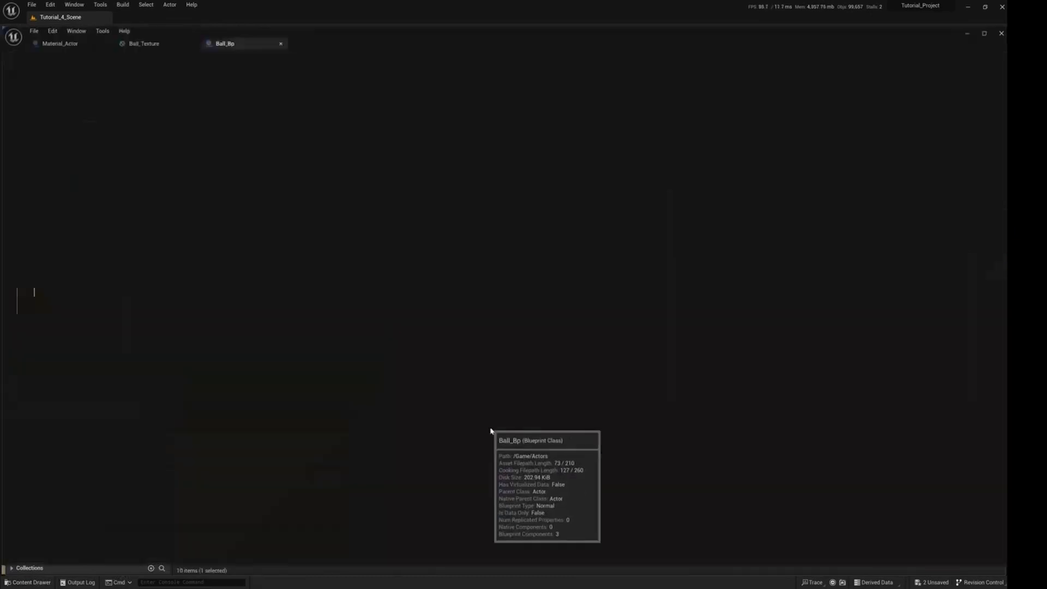
Assign the Ball_Texture material to Ball_Bp's Sphere component and compile the blueprint
left_click(39, 119)
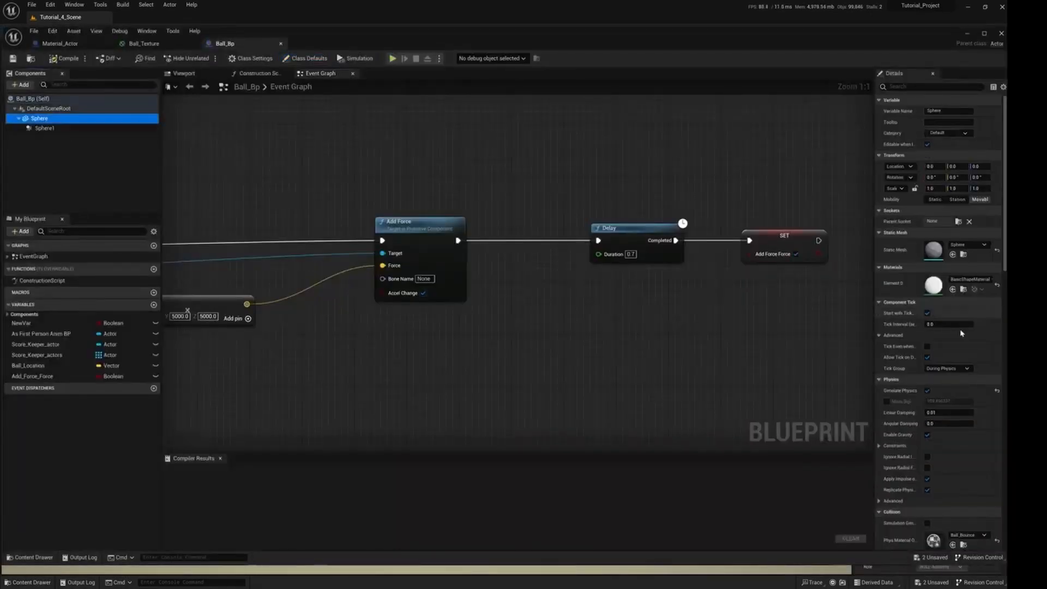
left_click(982, 280)
left_click(954, 361)
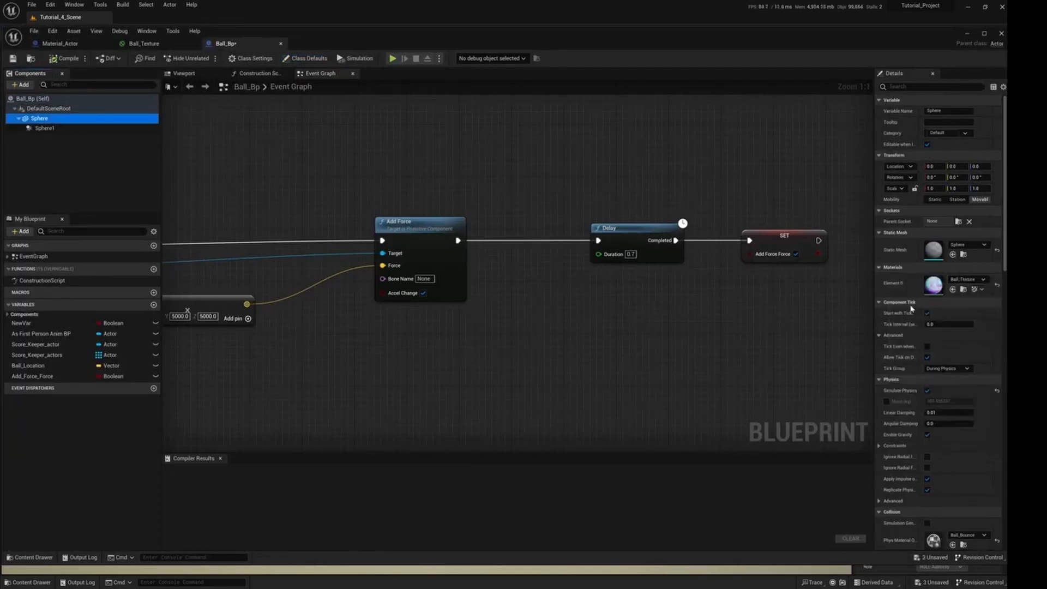
left_click(974, 281)
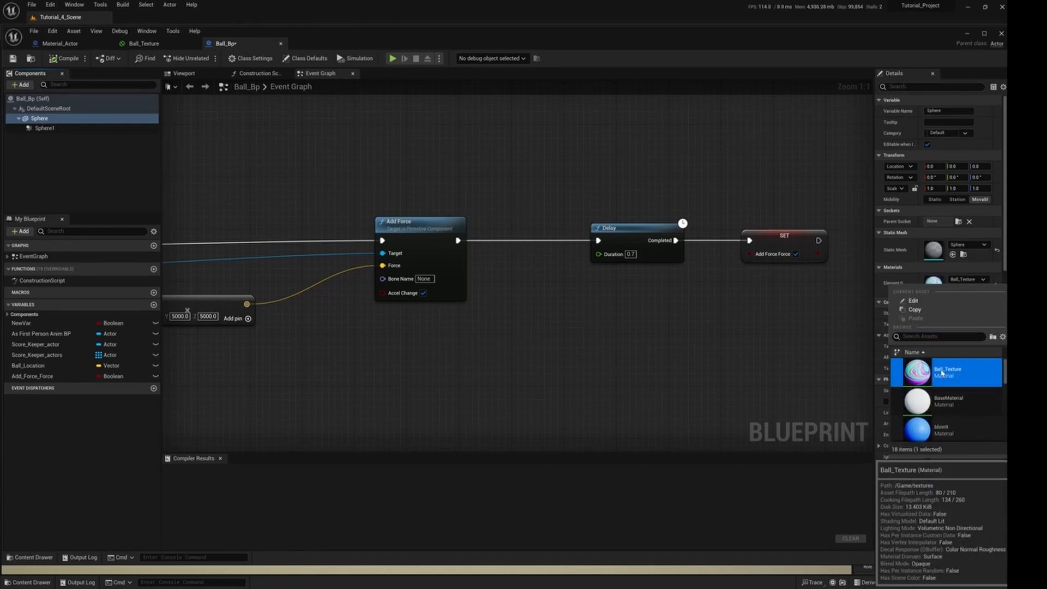
left_click(65, 58)
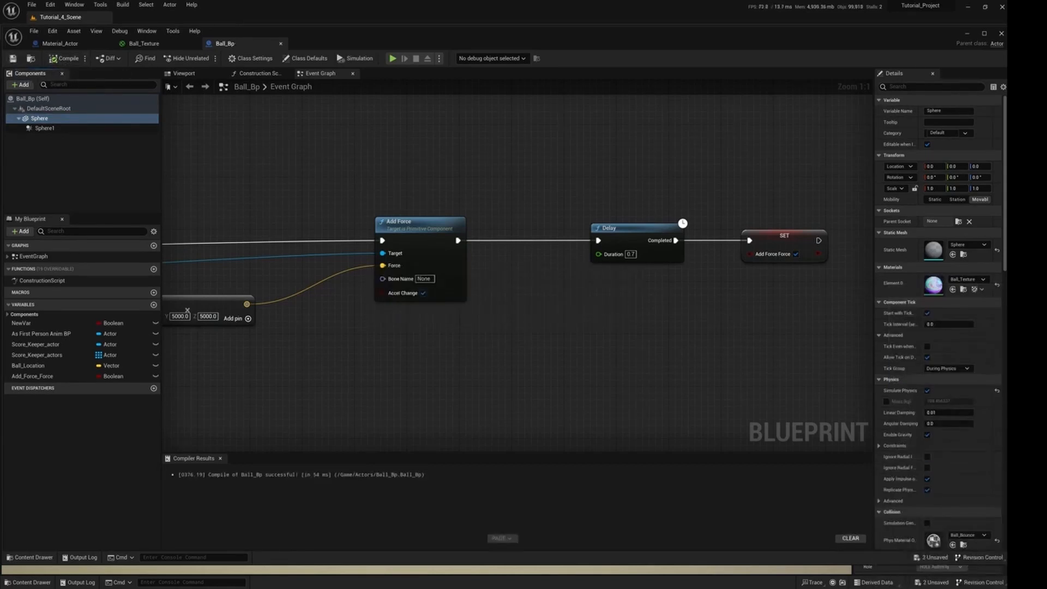
Return to the court level and play it to check the ball's new material in the game
left_click(965, 34)
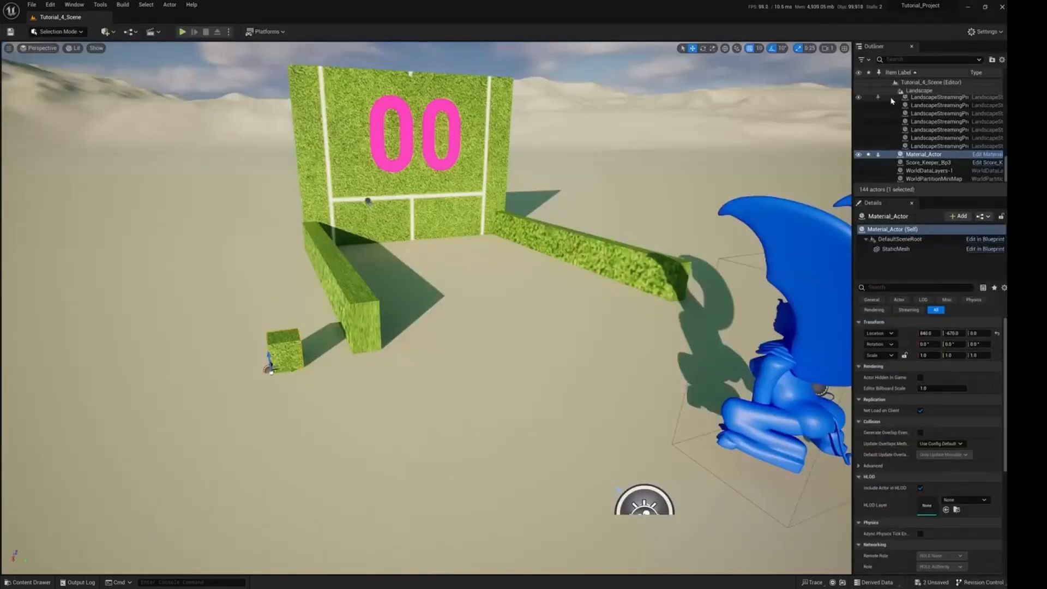
left_click(182, 31)
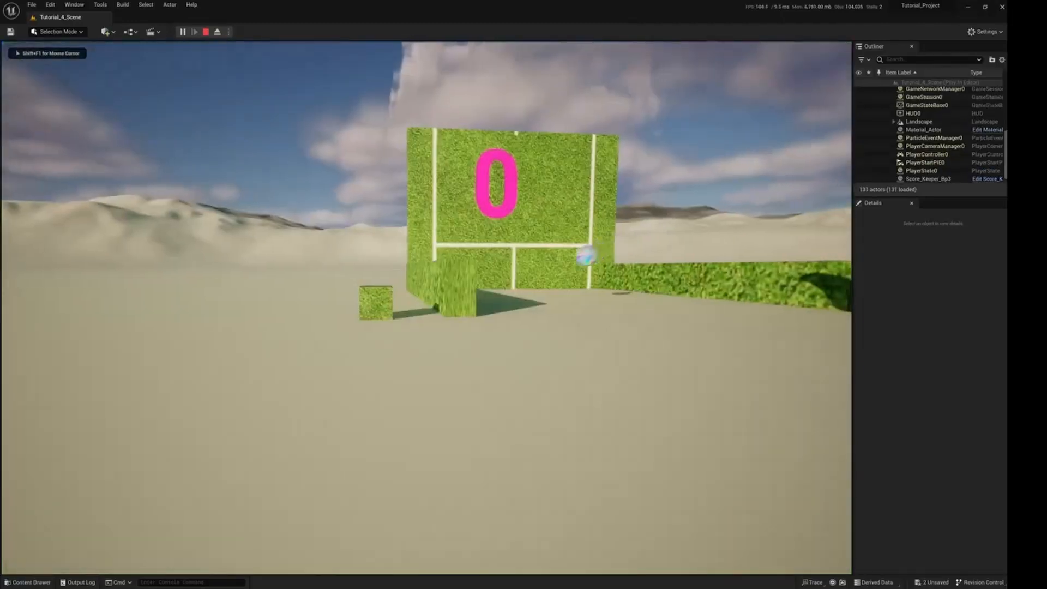
Walk around the running court level hitting the marbled balls against the scoring wall to test their new material, and end the play session
key("w")
key("w")
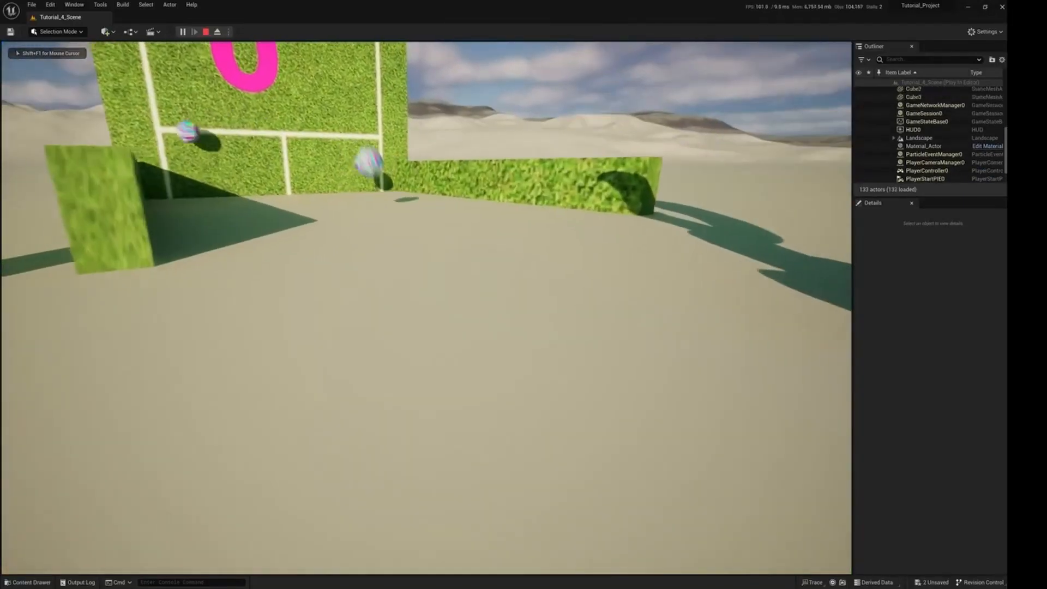
key("w")
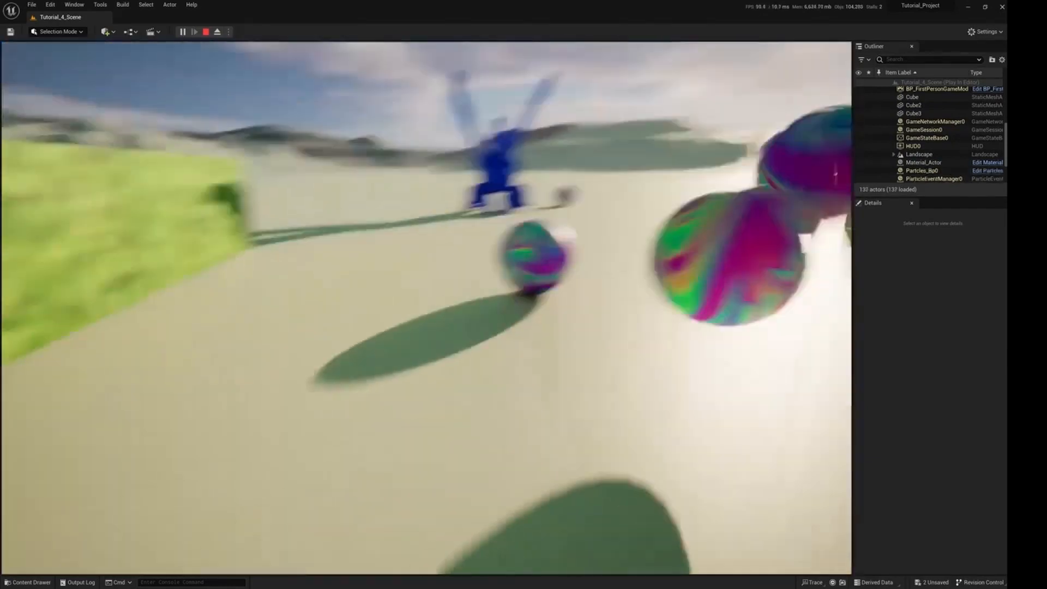
key("w")
key("w")
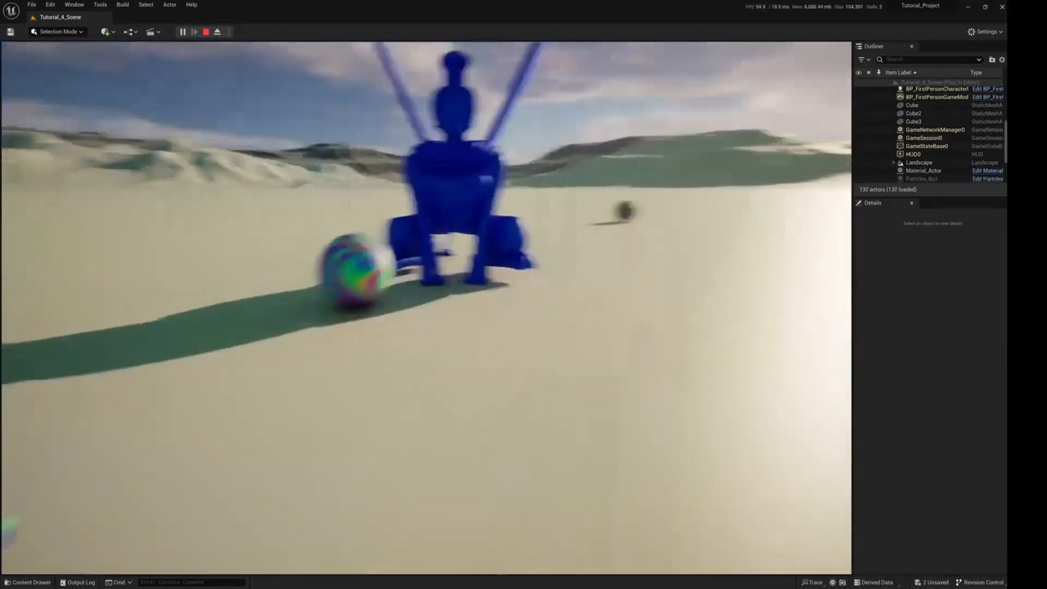
key("w")
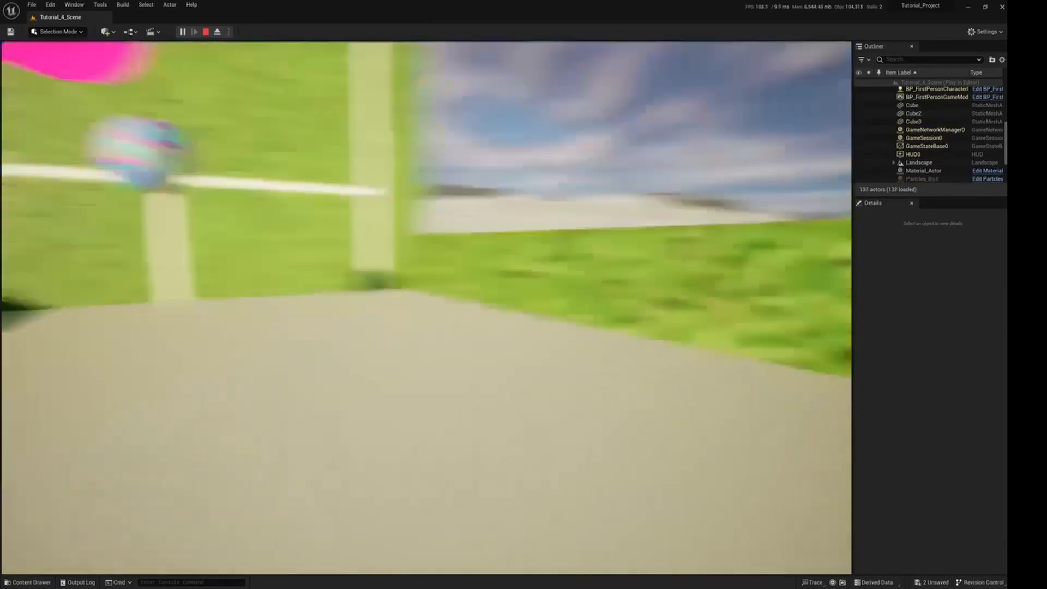
key("w")
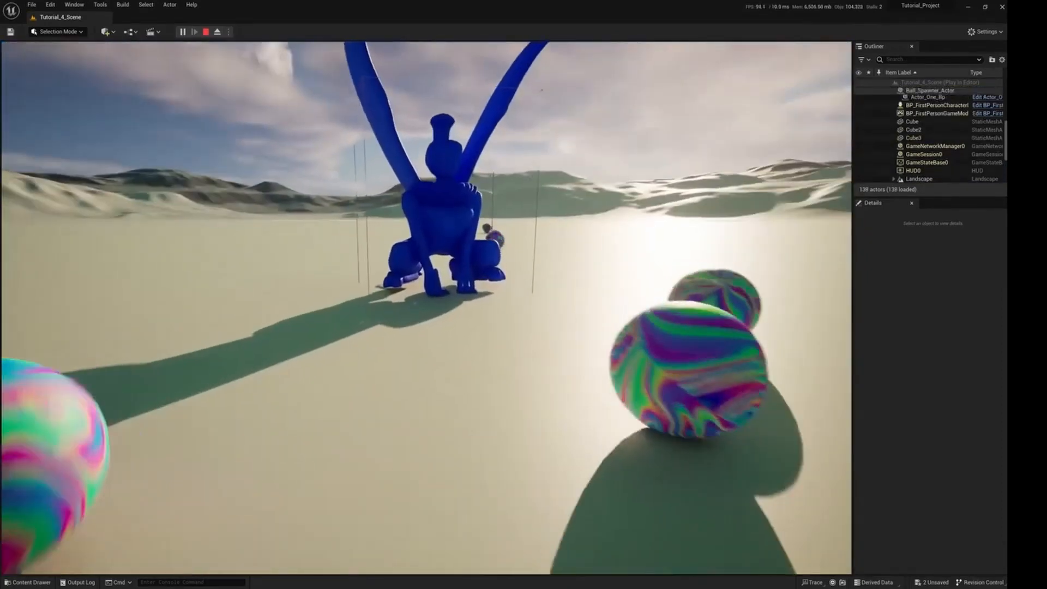
key("w")
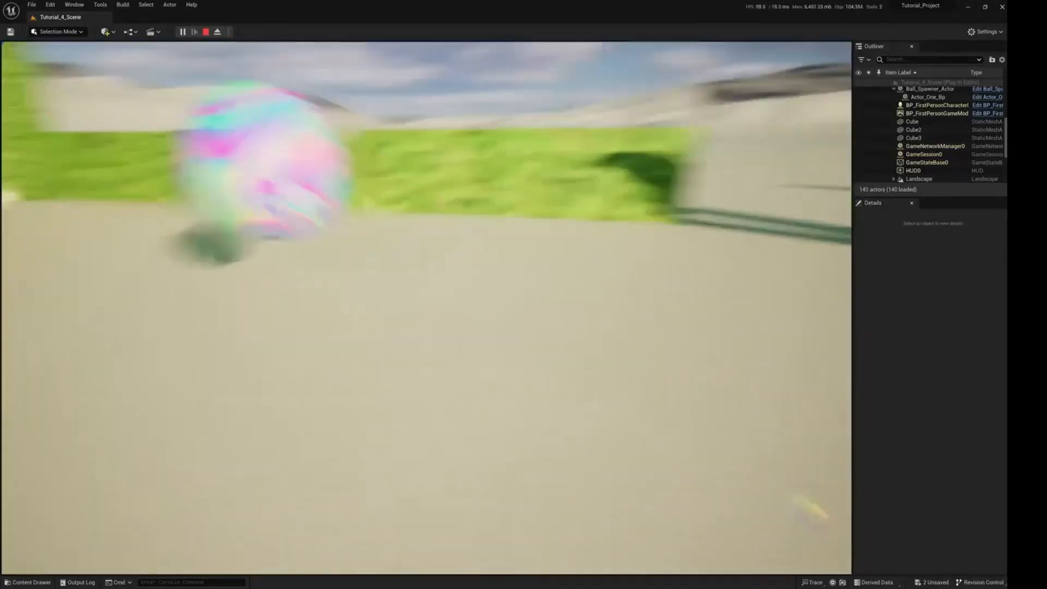
key("w")
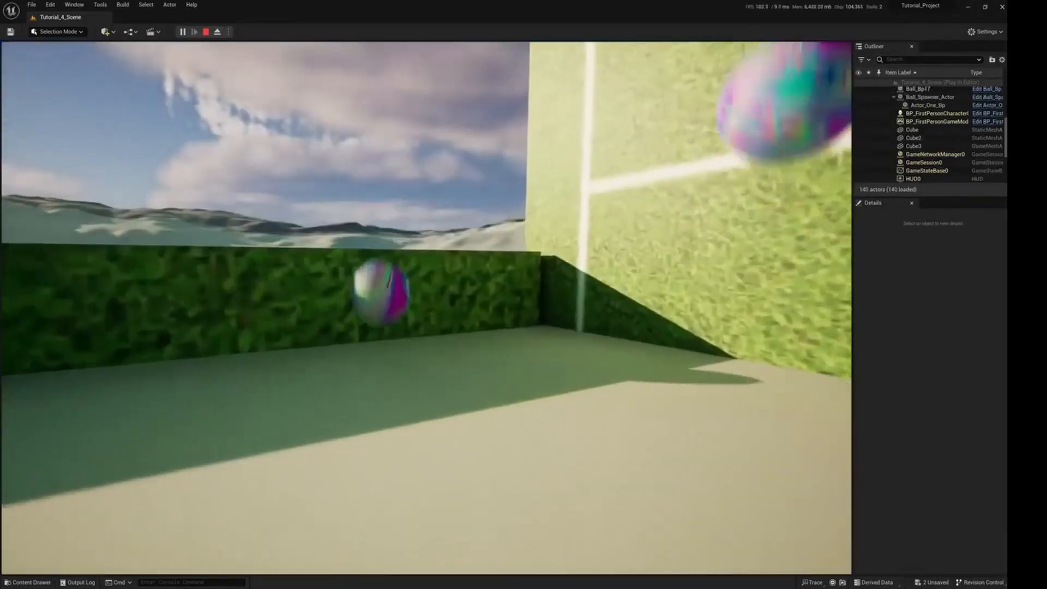
key("w")
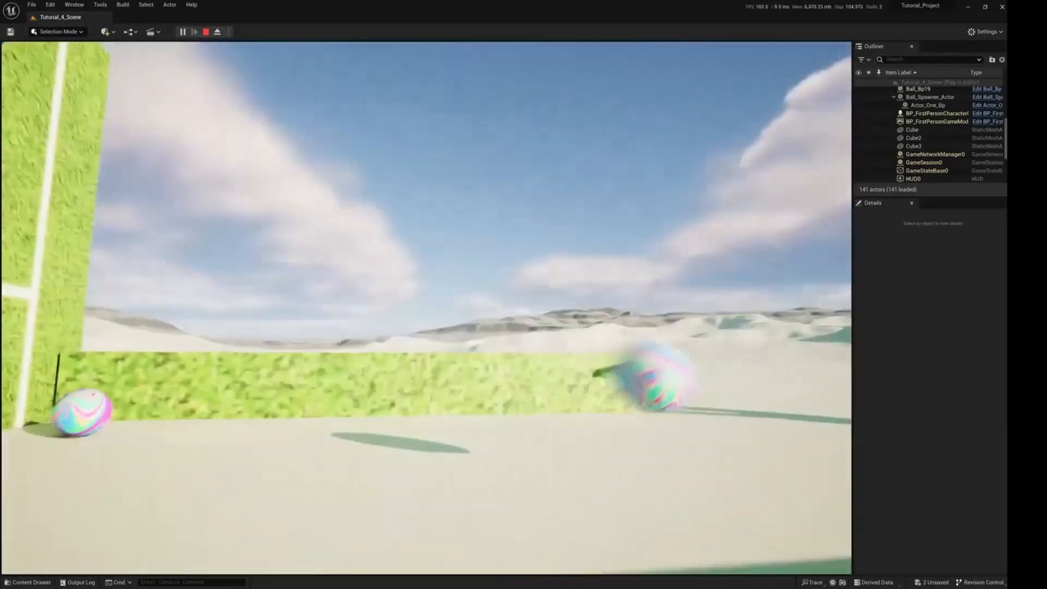
key("w")
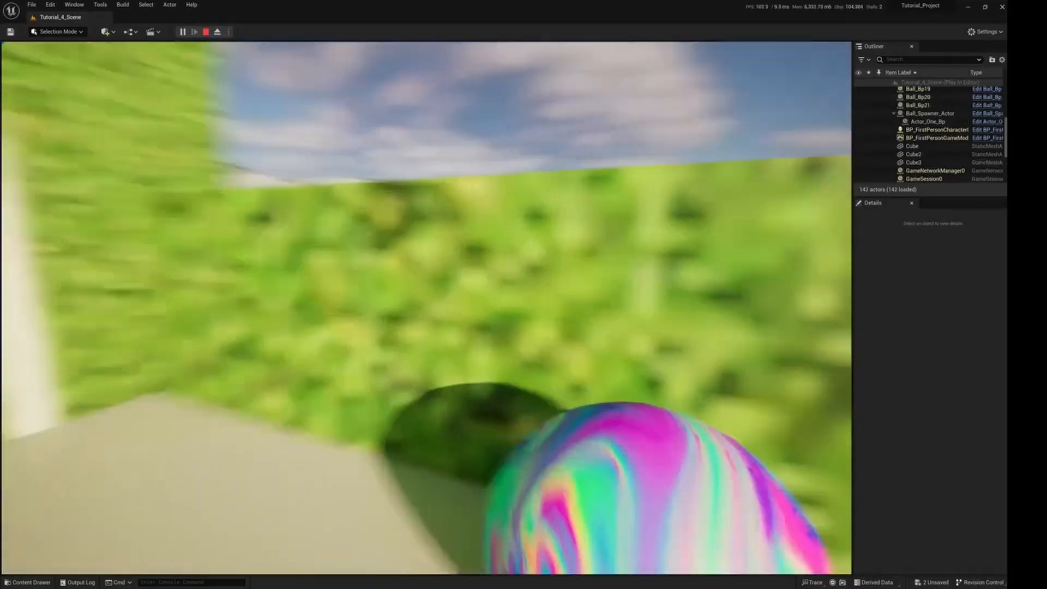
key("w")
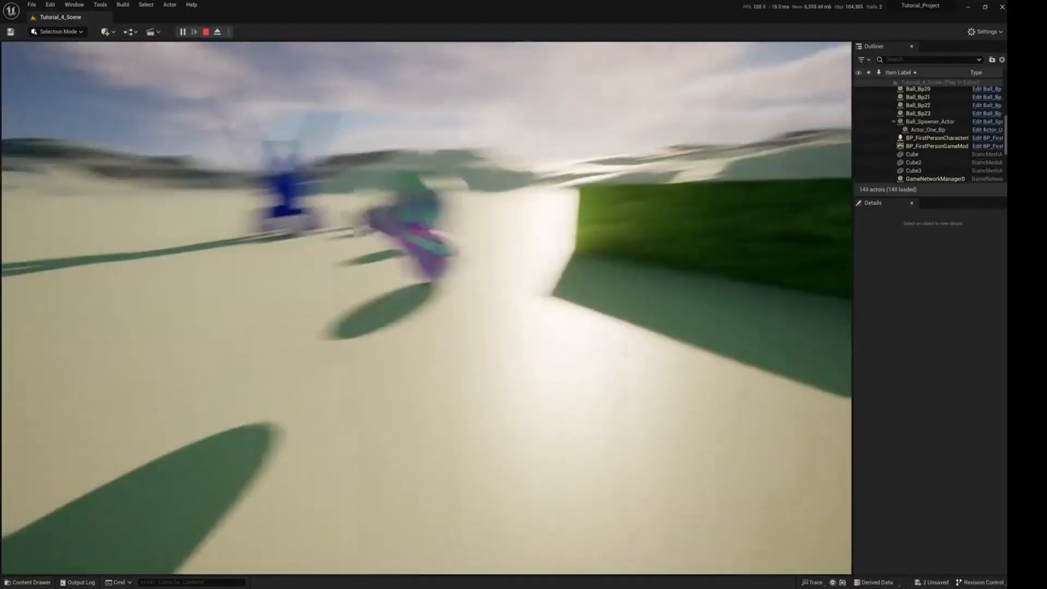
key("w")
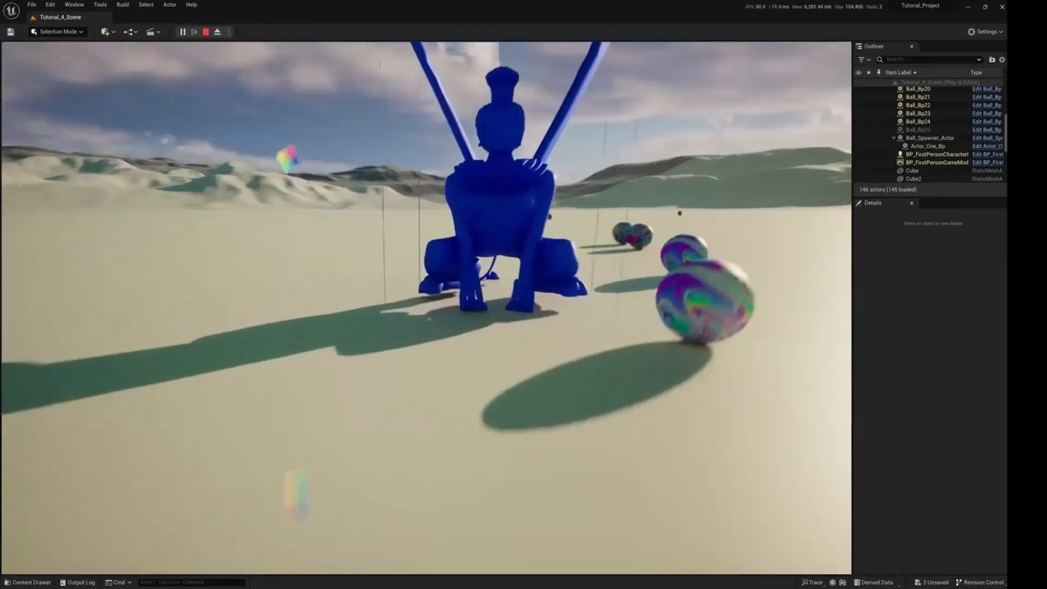
key("w")
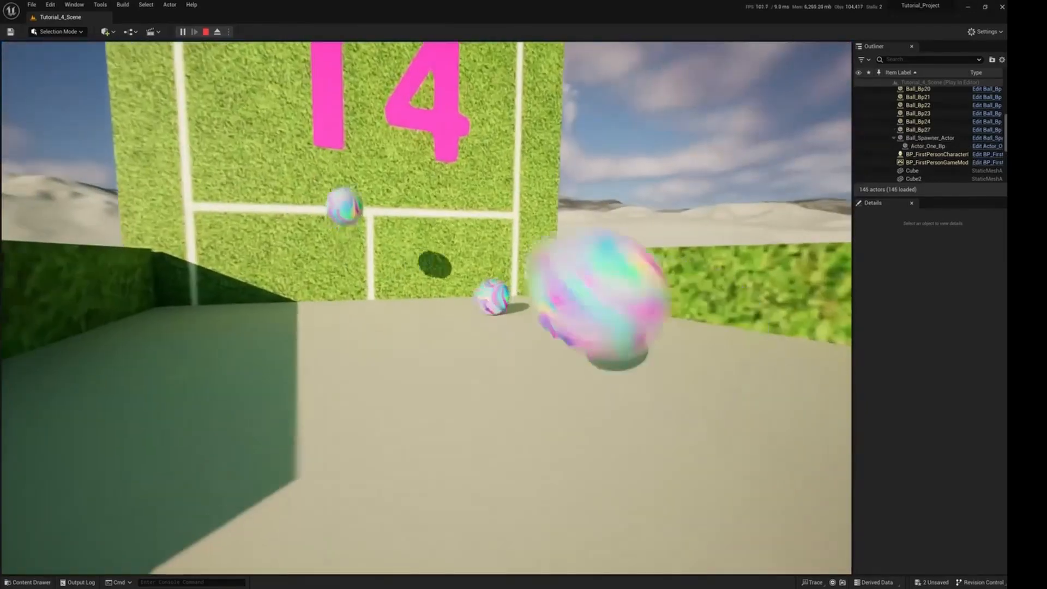
key("w")
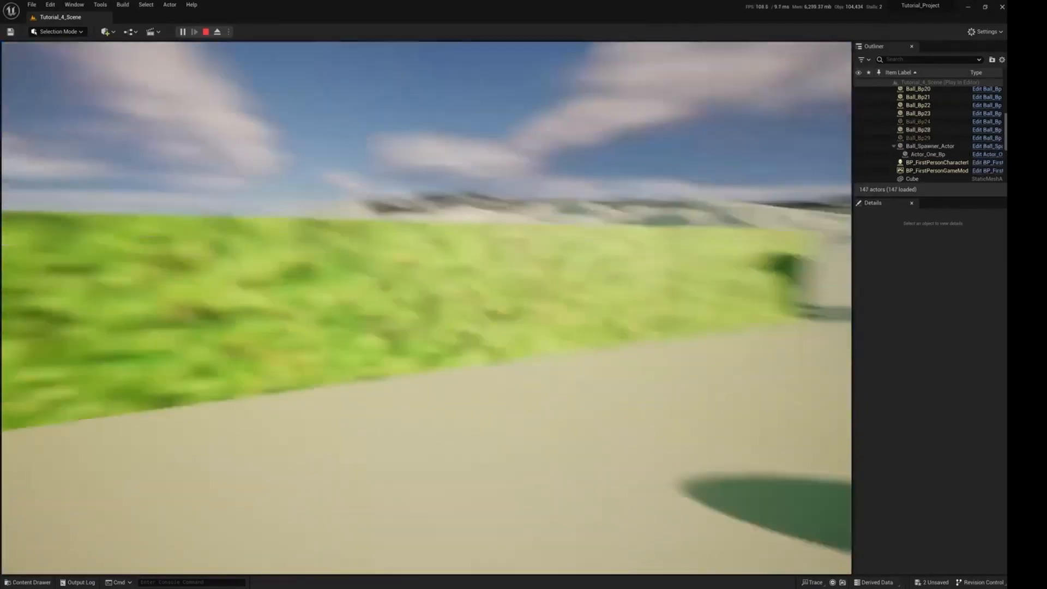
key("w")
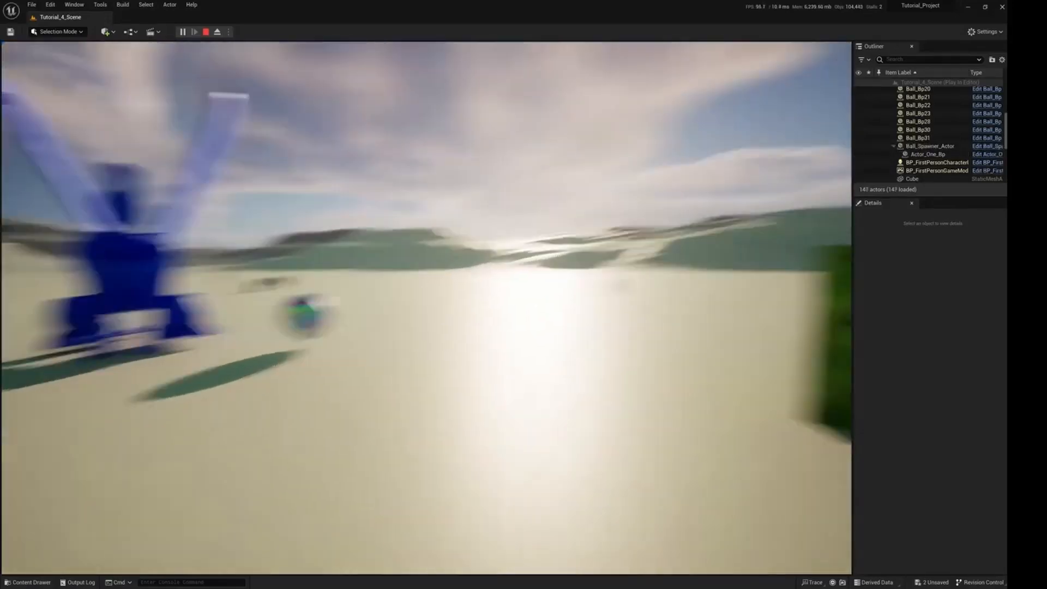
key("w")
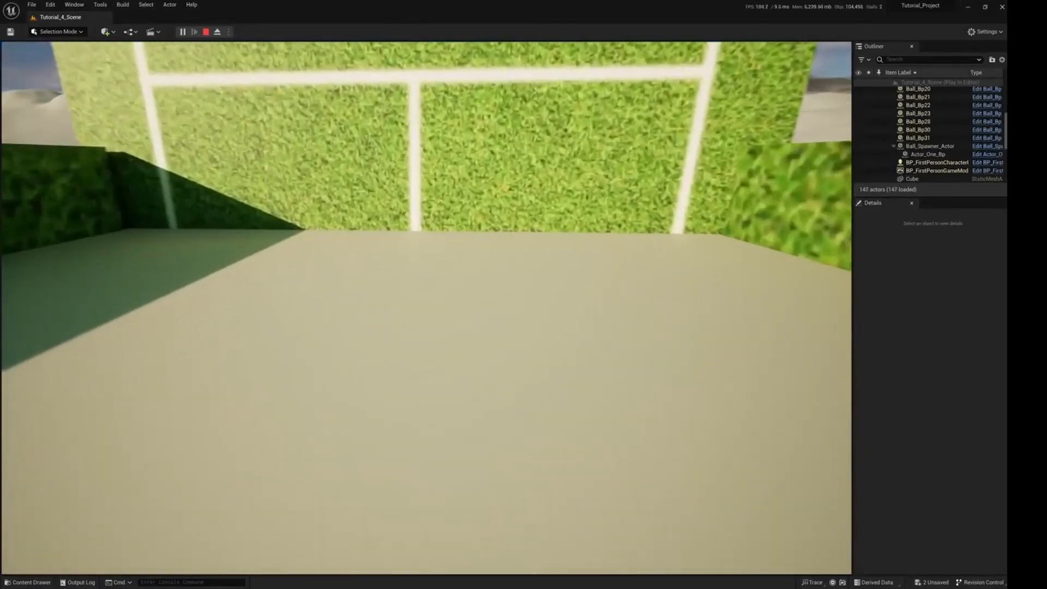
key("w")
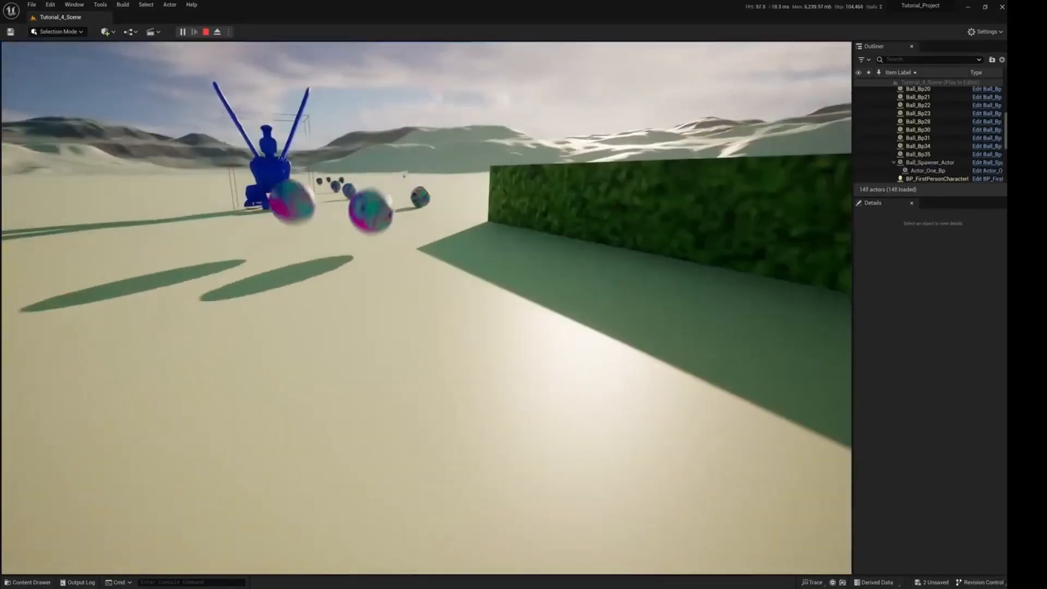
key("w")
key("w")
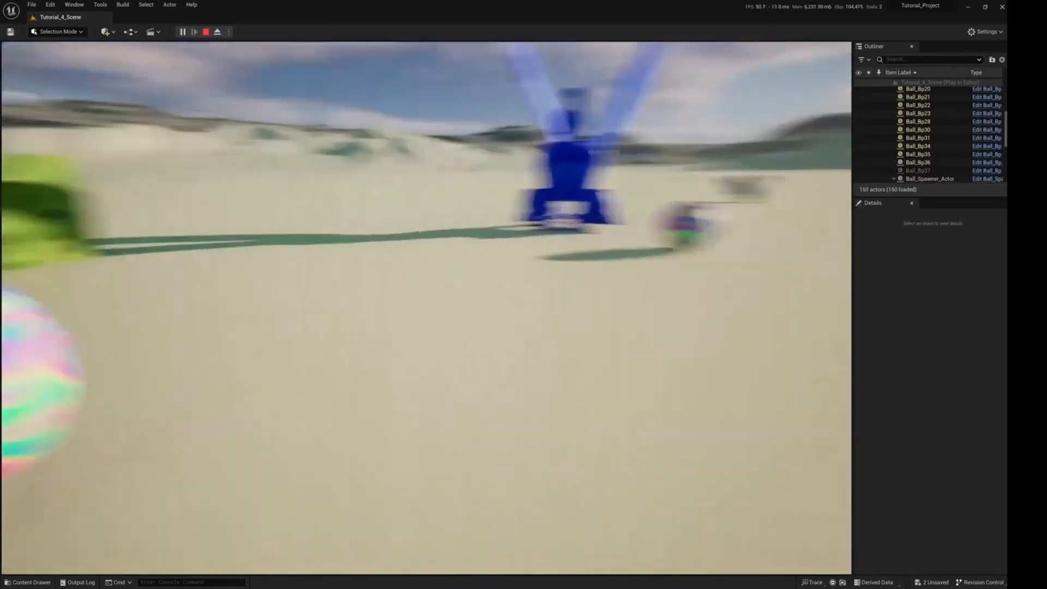
key("w")
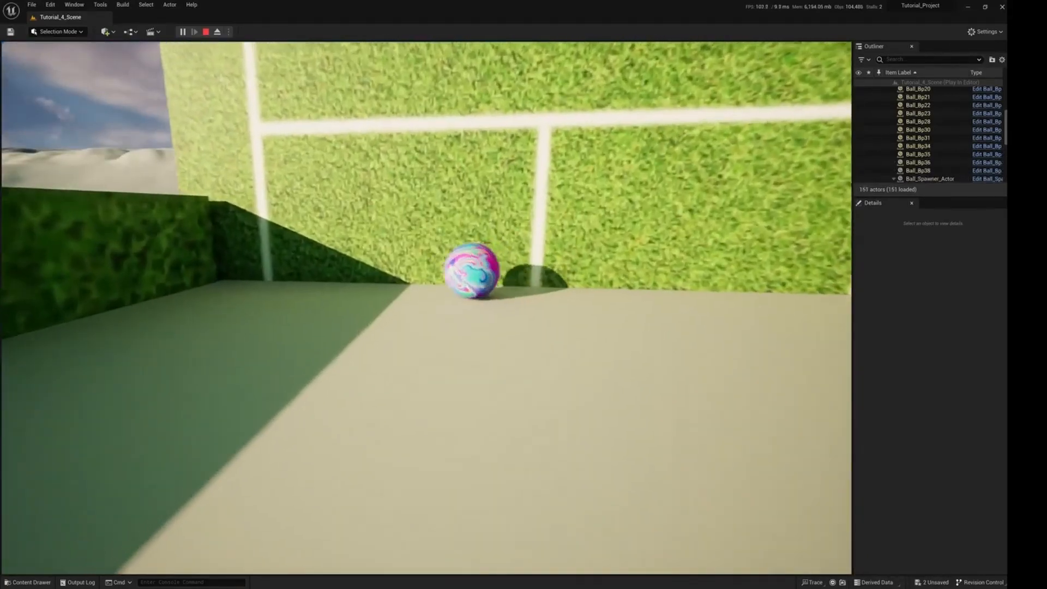
key("w")
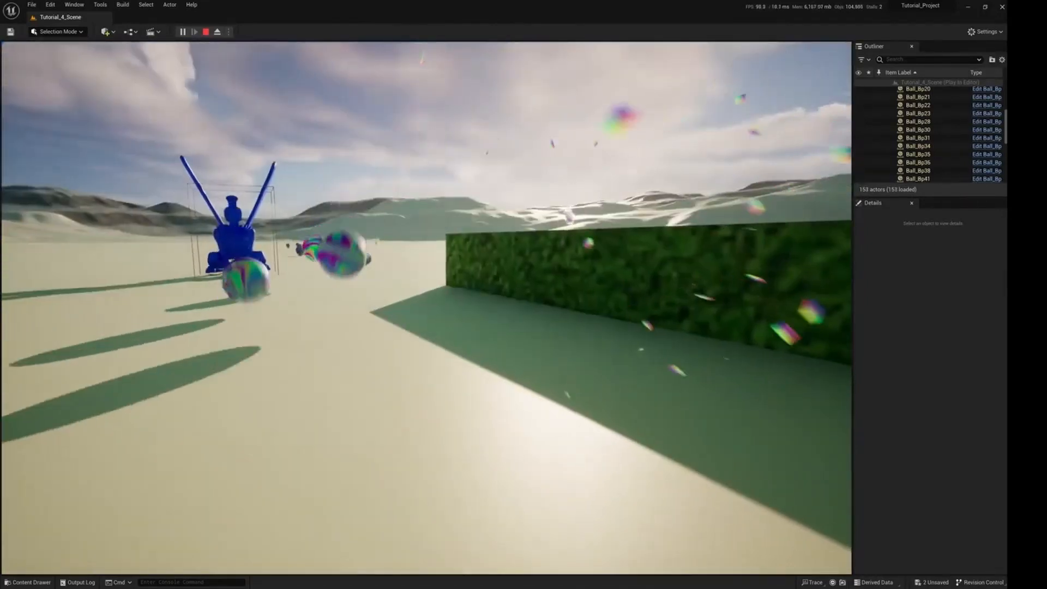
key("w")
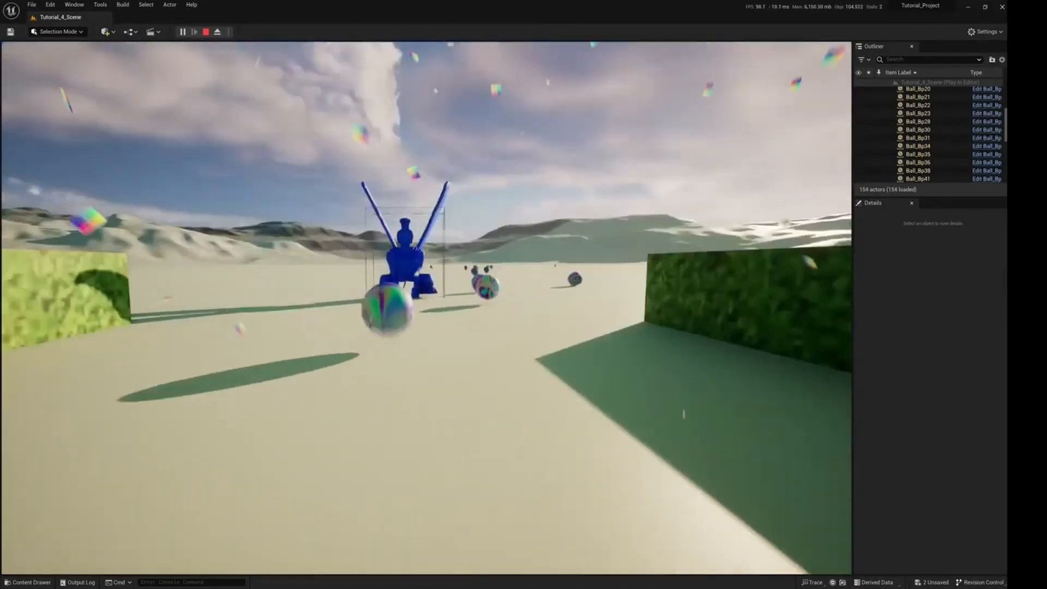
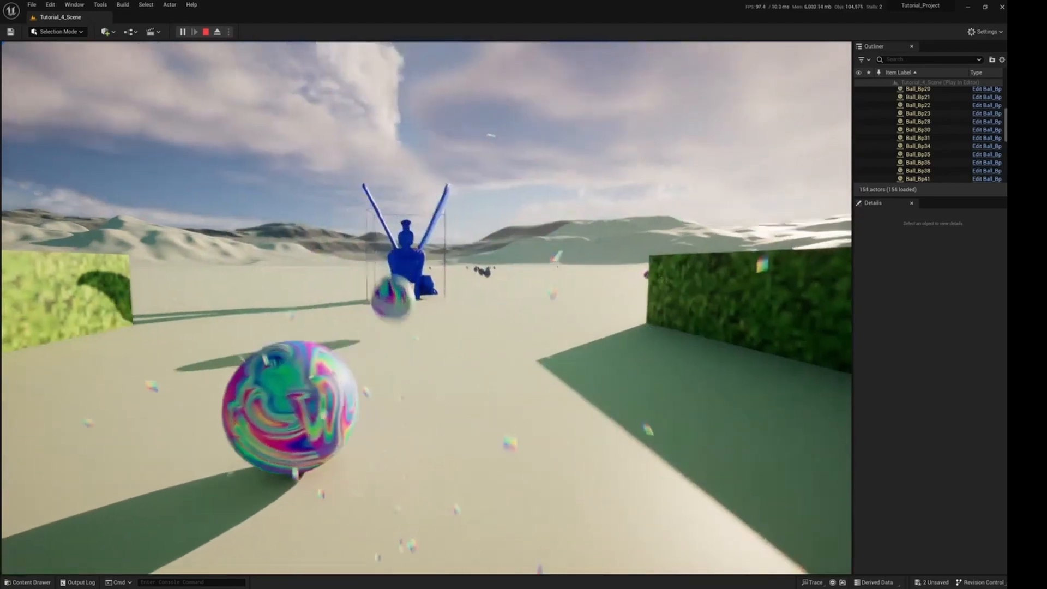
key("w")
key("w")
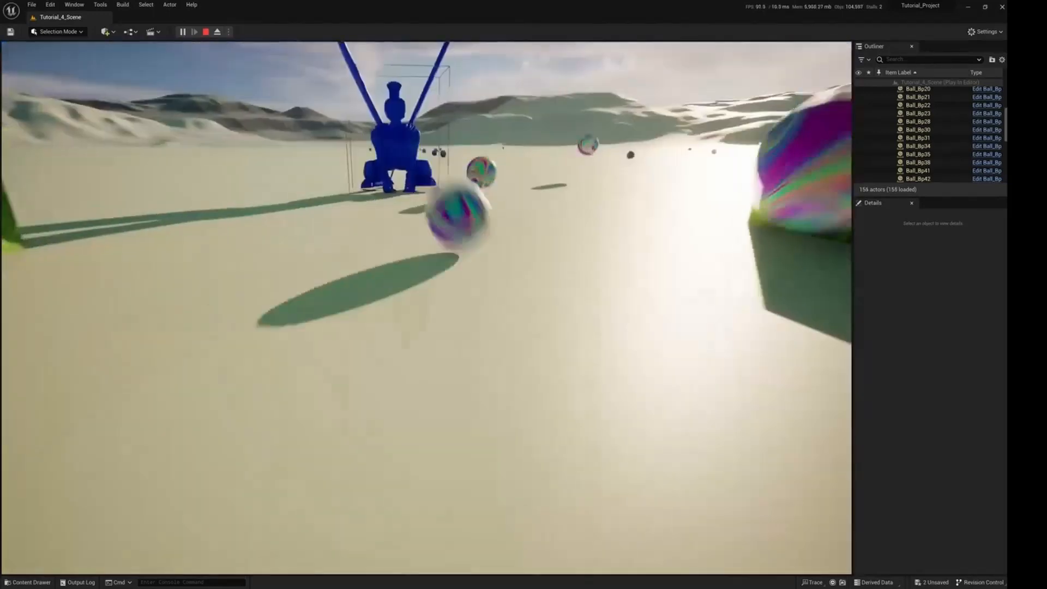
key("a")
key("d")
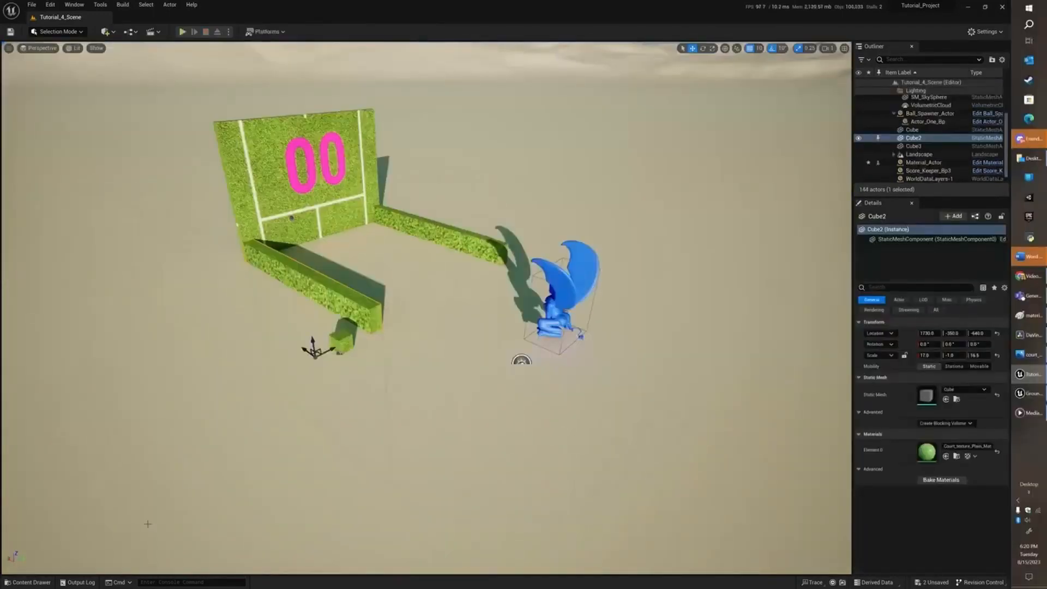
Open the Ground_Mat material from the textures folder and set Param_1's default colour to crimson pink, hex sRGB BD3C5A00
left_click(30, 582)
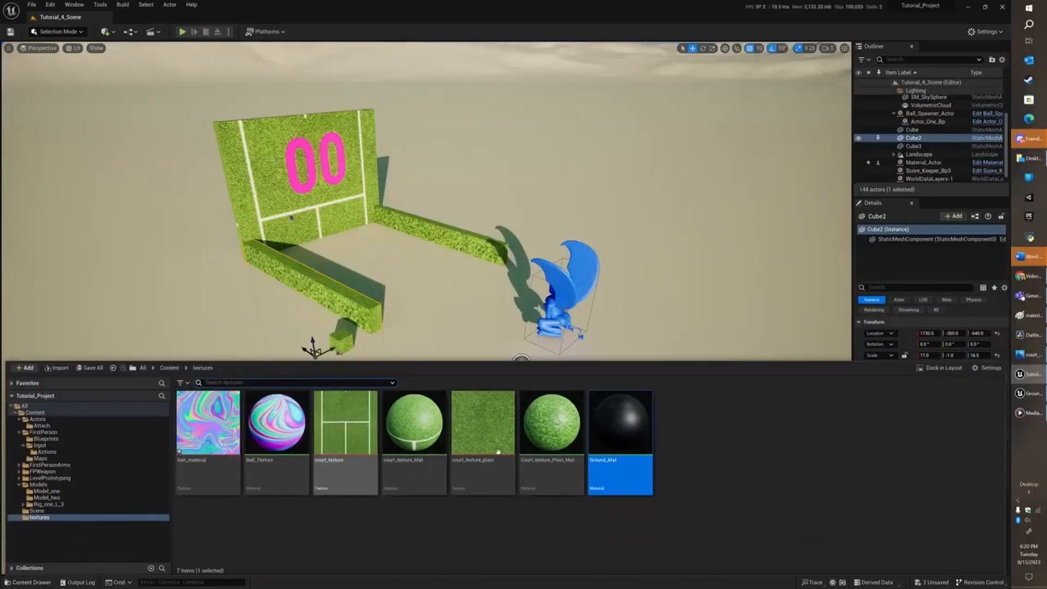
double_click(591, 448)
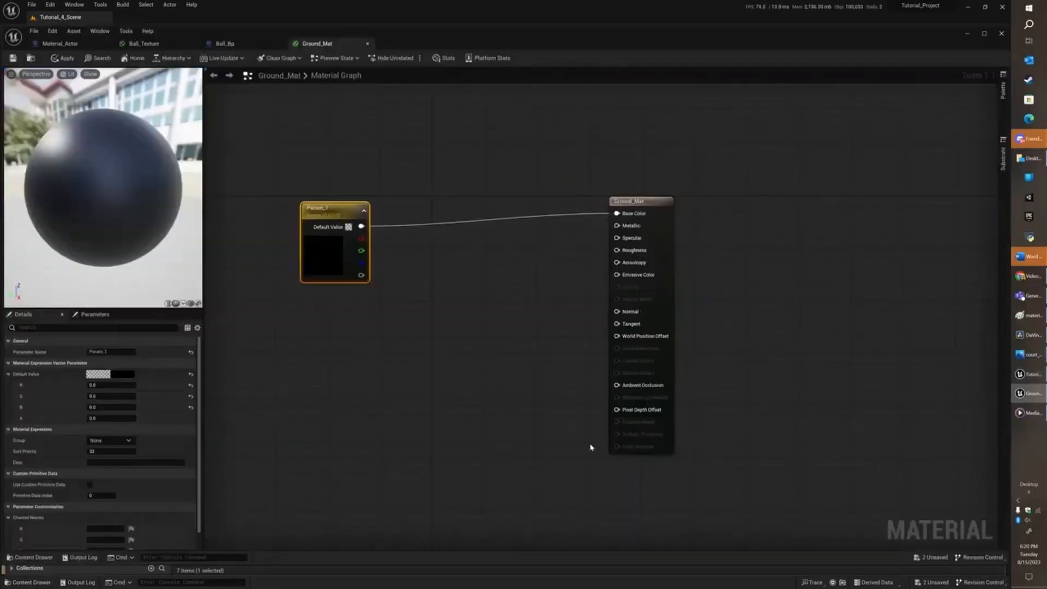
double_click(322, 240)
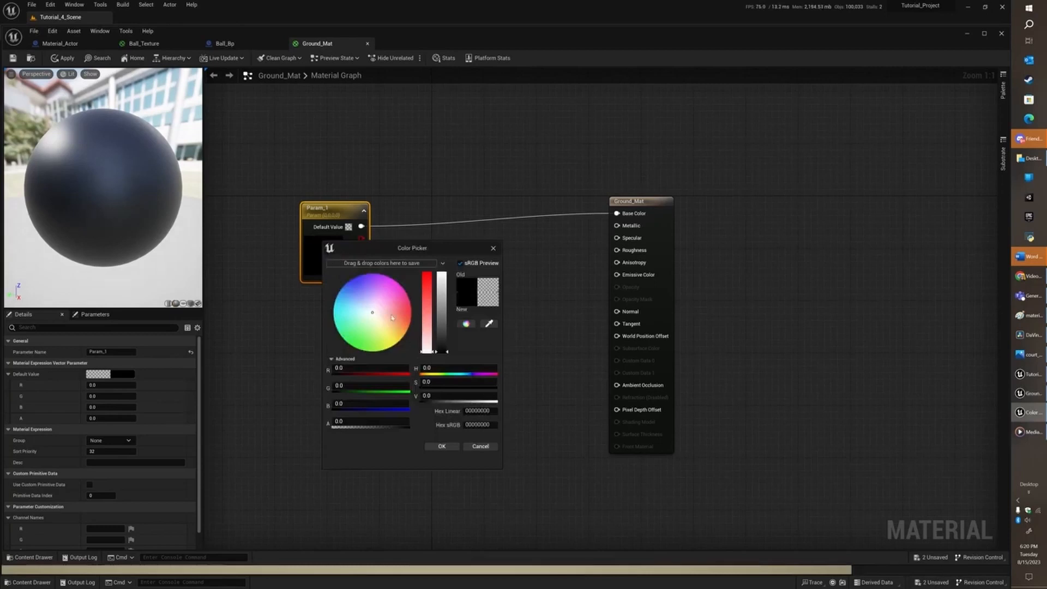
left_click_drag(392, 318, 385, 297)
mouse_move(448, 329)
left_mouse_down()
mouse_move(445, 279)
mouse_move(406, 296)
mouse_move(406, 324)
mouse_move(391, 331)
mouse_move(380, 284)
mouse_move(395, 289)
mouse_move(349, 287)
mouse_move(372, 296)
mouse_move(383, 336)
mouse_move(393, 334)
left_mouse_up()
left_click(362, 279)
left_click(442, 312)
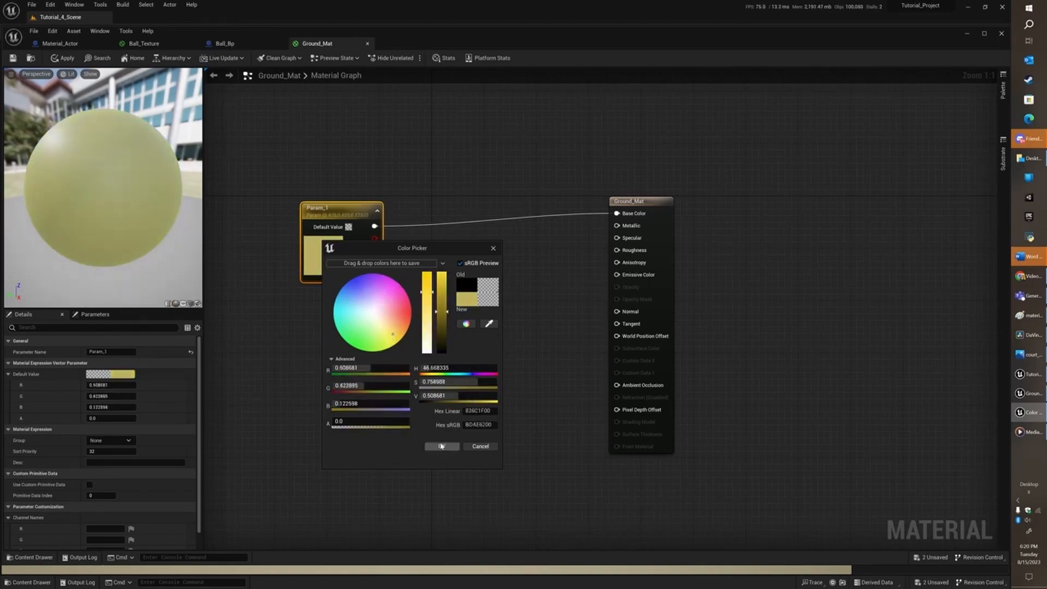
left_click(408, 308)
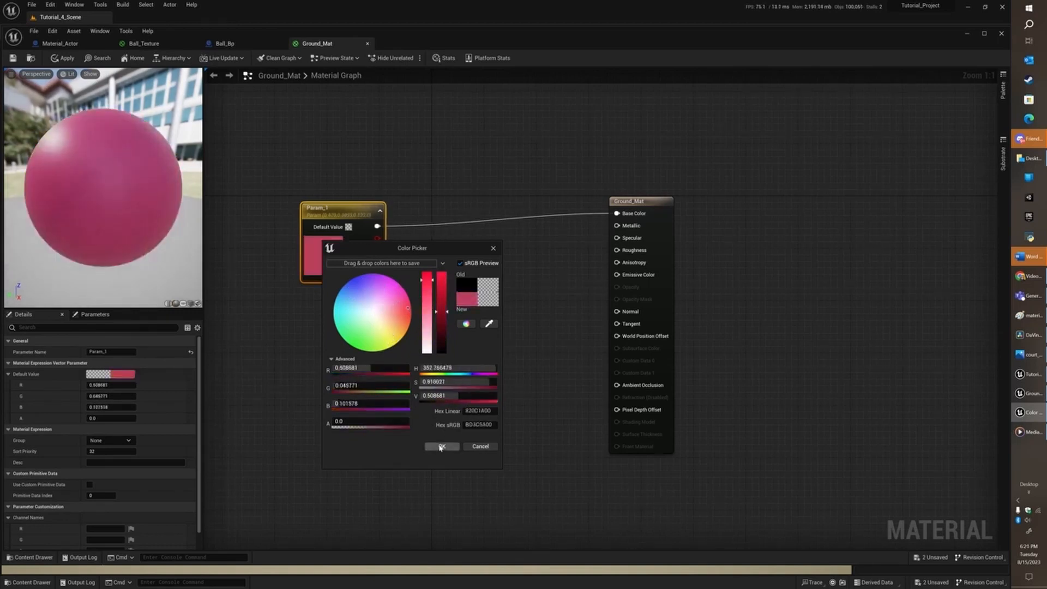
left_click(442, 446)
Add a VectorParameter node to Ground_Mat's graph and set its default colour to light yellow, about R 0.83, G 0.88, B 0.20
right_click(414, 273)
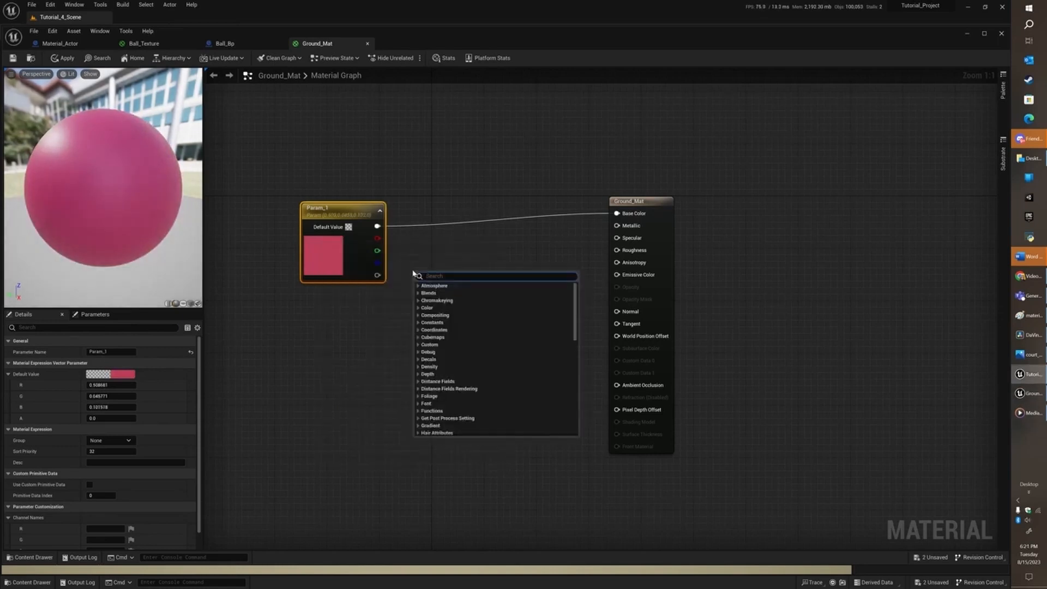
type("param")
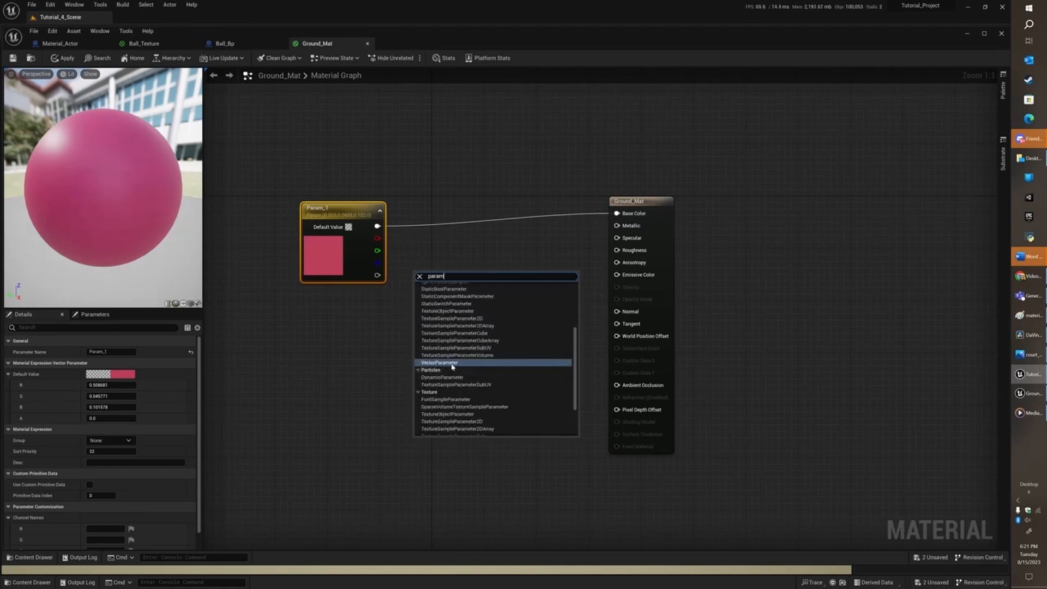
left_click(451, 363)
left_click(499, 333)
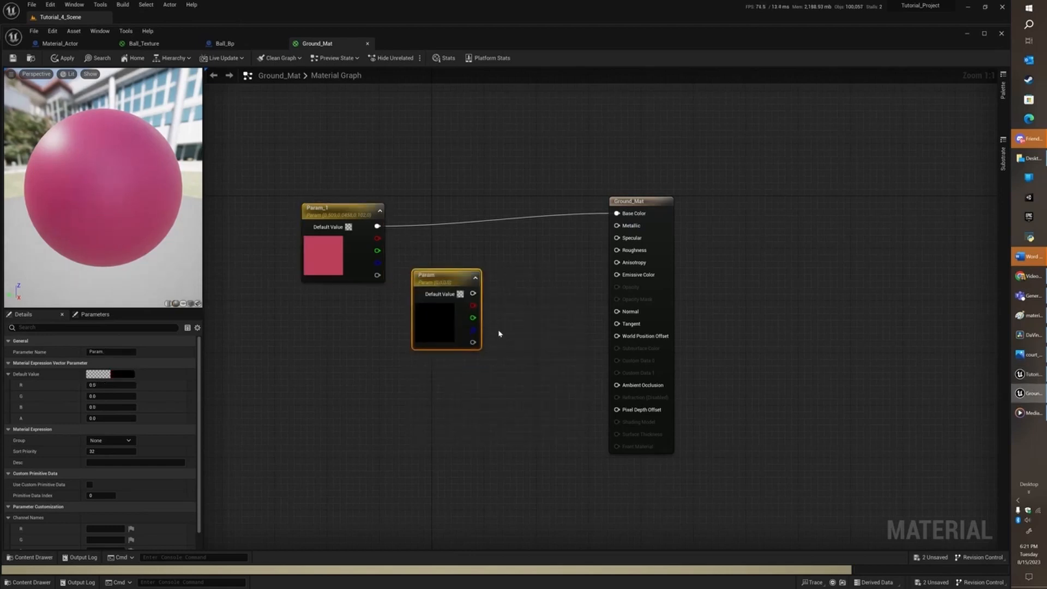
double_click(439, 311)
left_click(493, 395)
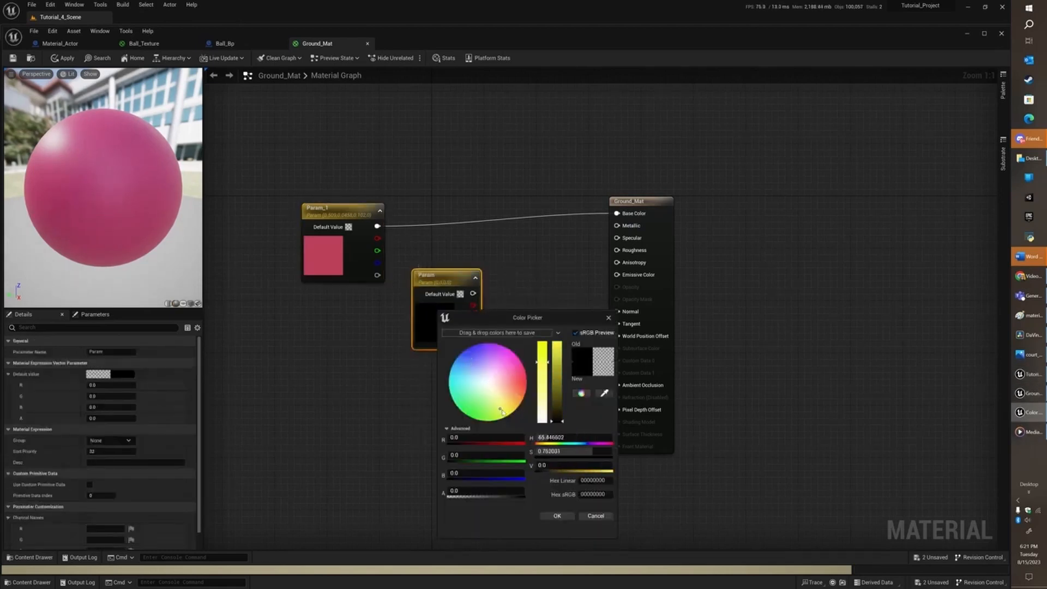
left_click_drag(553, 375, 553, 352)
left_click(557, 516)
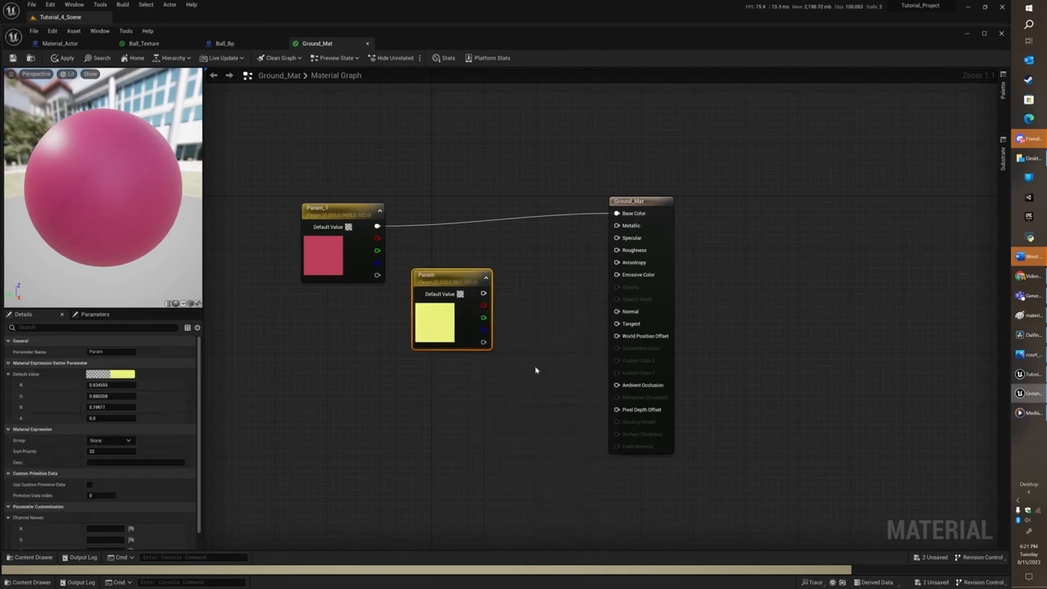
Connect the yellow Param node's output to Ground_Mat's Base Color in place of Param_1 and save the material
left_click_drag(483, 294, 620, 215)
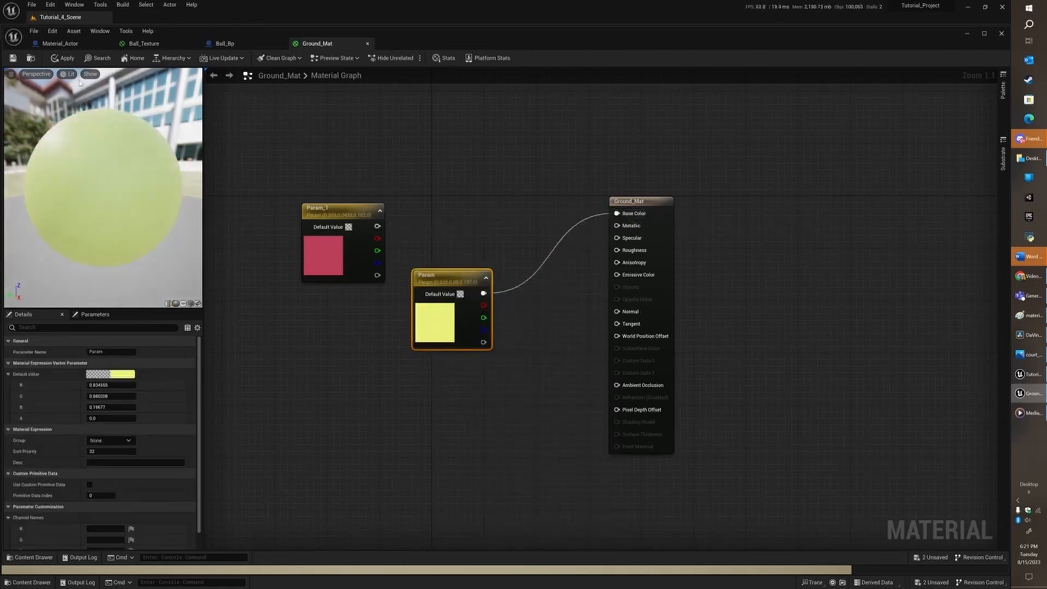
left_click(12, 60)
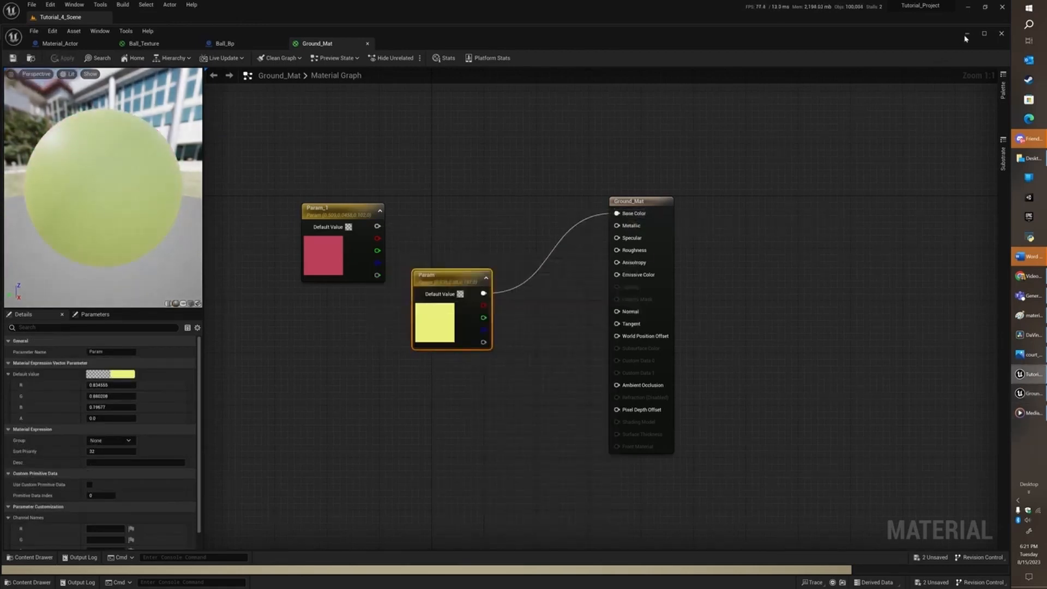
Try to apply the Ground_Mat material directly to the blue winged sphinx in the level
left_click(967, 35)
left_click(33, 583)
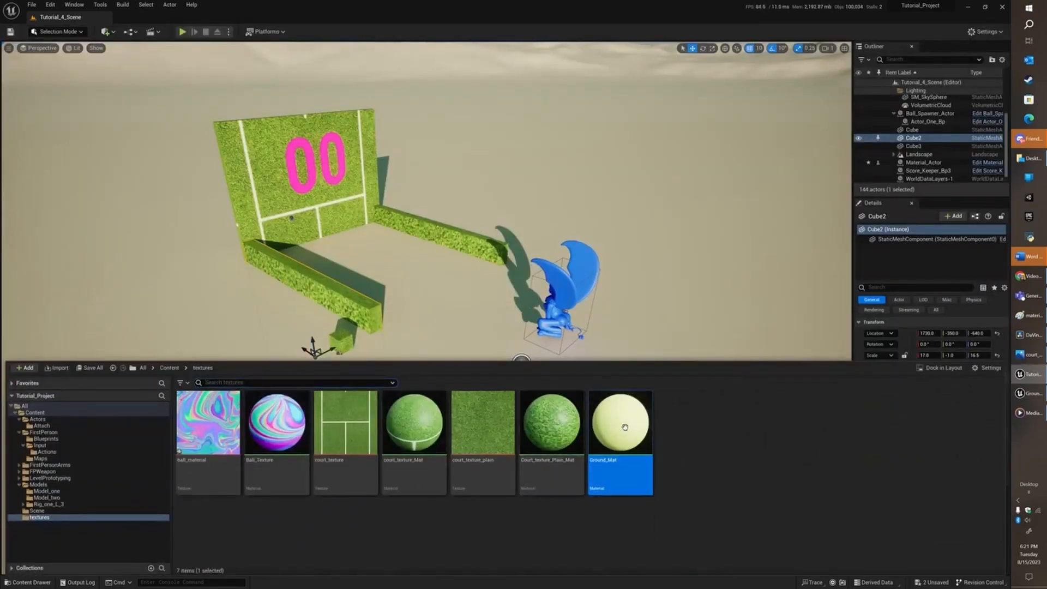
left_click_drag(620, 423, 558, 284)
Open the Ball_Spawner_Actor blueprint from the level and inspect its spawner point and child actor components
left_click(570, 292)
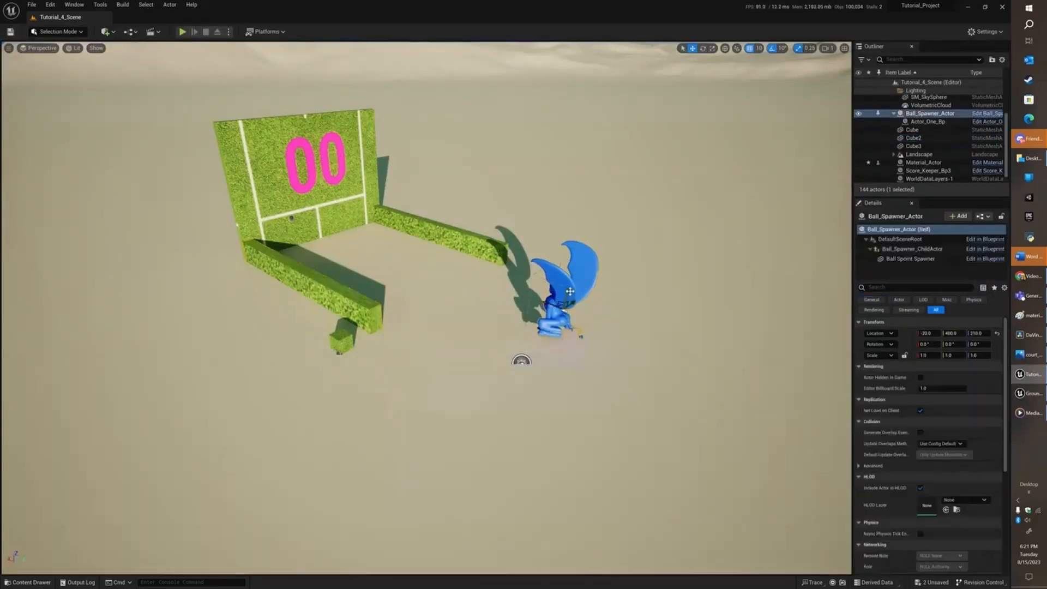
left_click(983, 113)
left_click(60, 128)
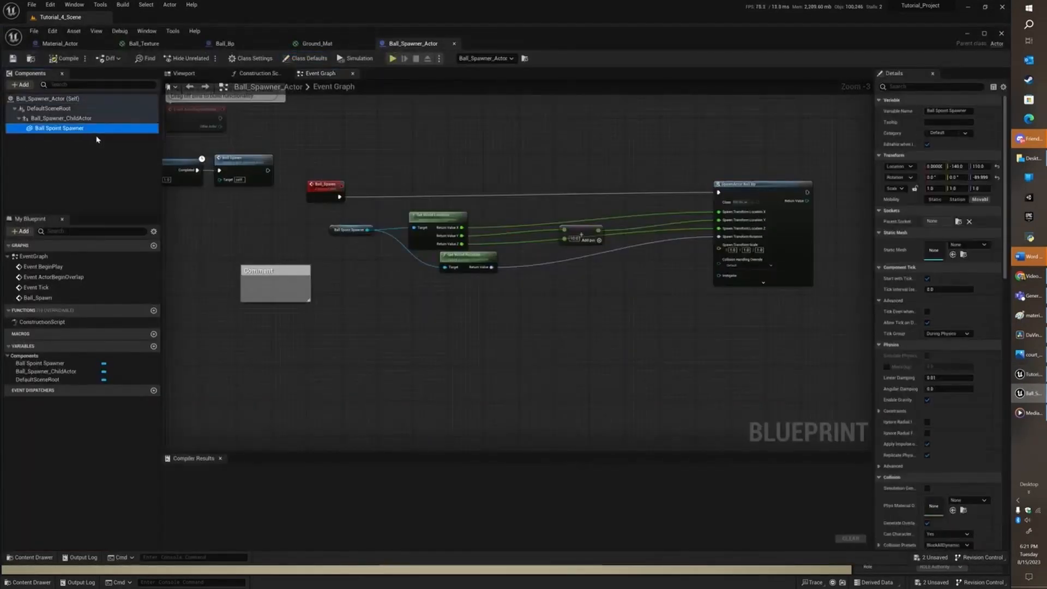
left_click(61, 118)
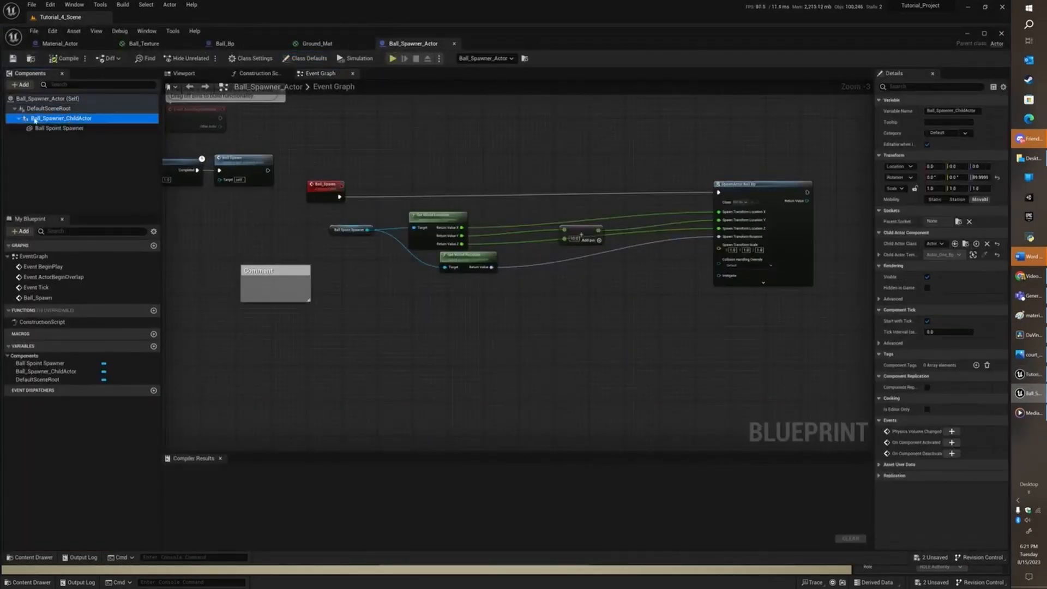
Open the Actor_One_Bp blueprint from the project content and select its sphinx static mesh component
left_click(33, 558)
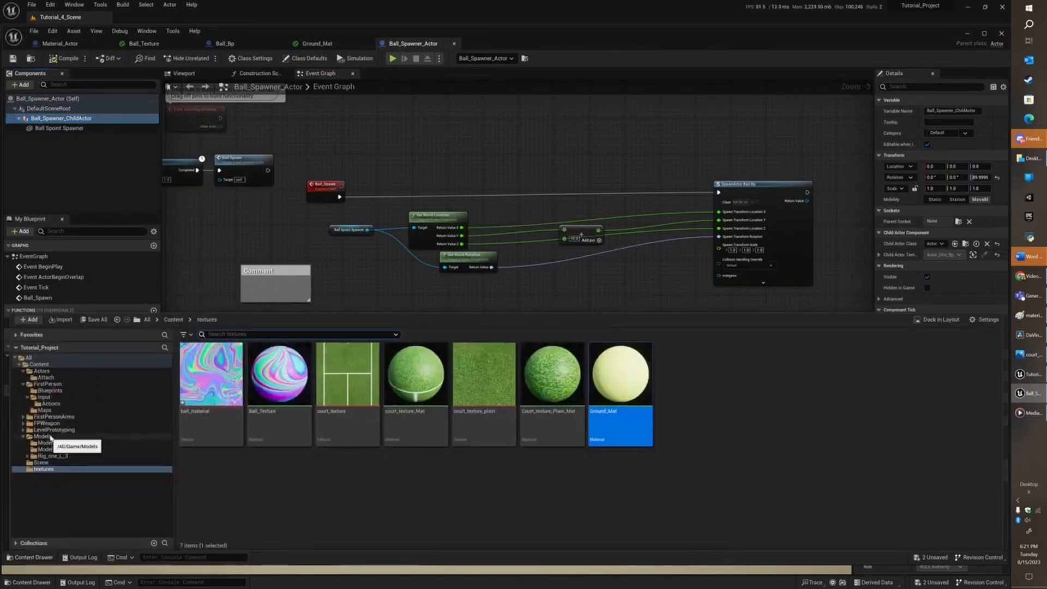
left_click(50, 376)
double_click(300, 392)
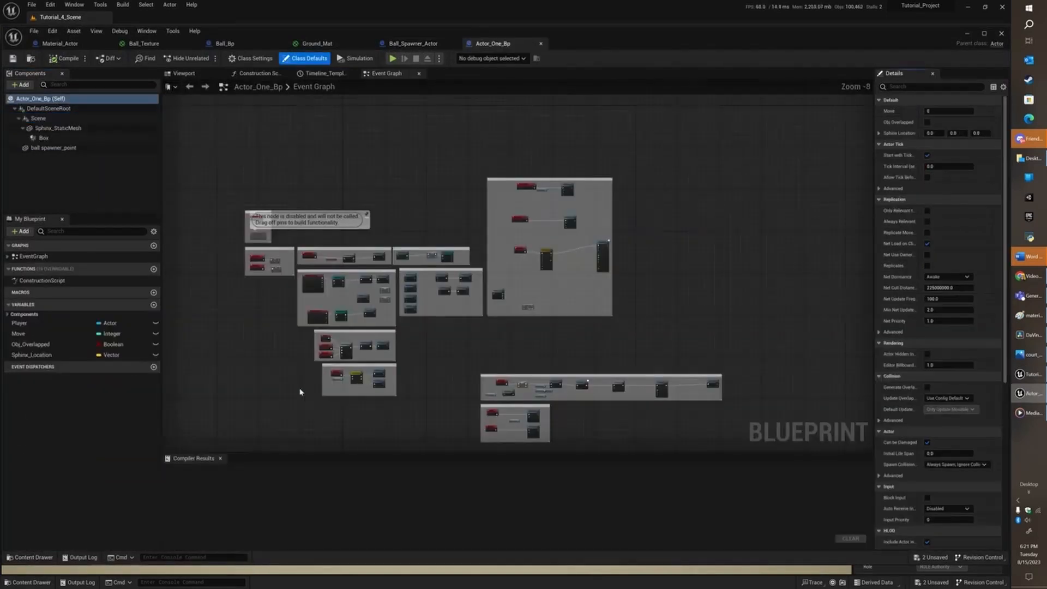
left_click(57, 128)
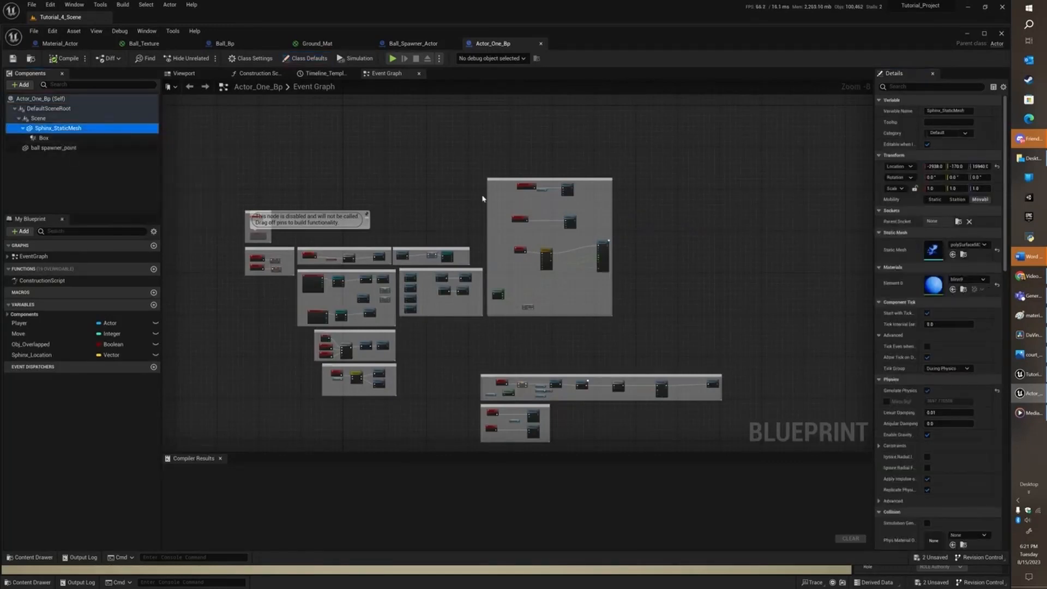
Examine the sphinx mesh from the back, front and side in Actor_One_Bp's 3D preview
left_click(967, 280)
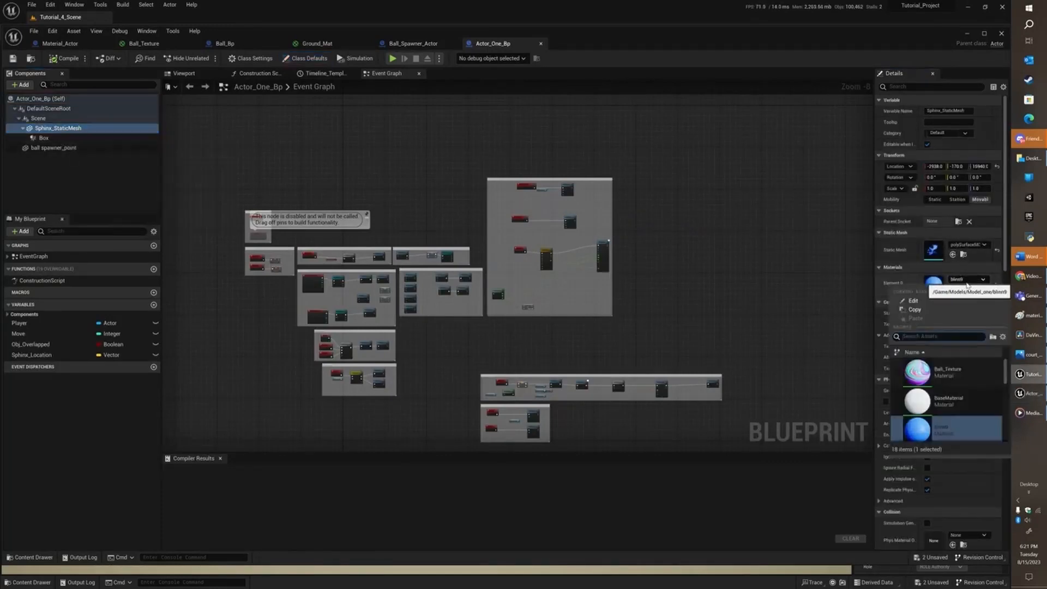
left_click(191, 74)
key("f")
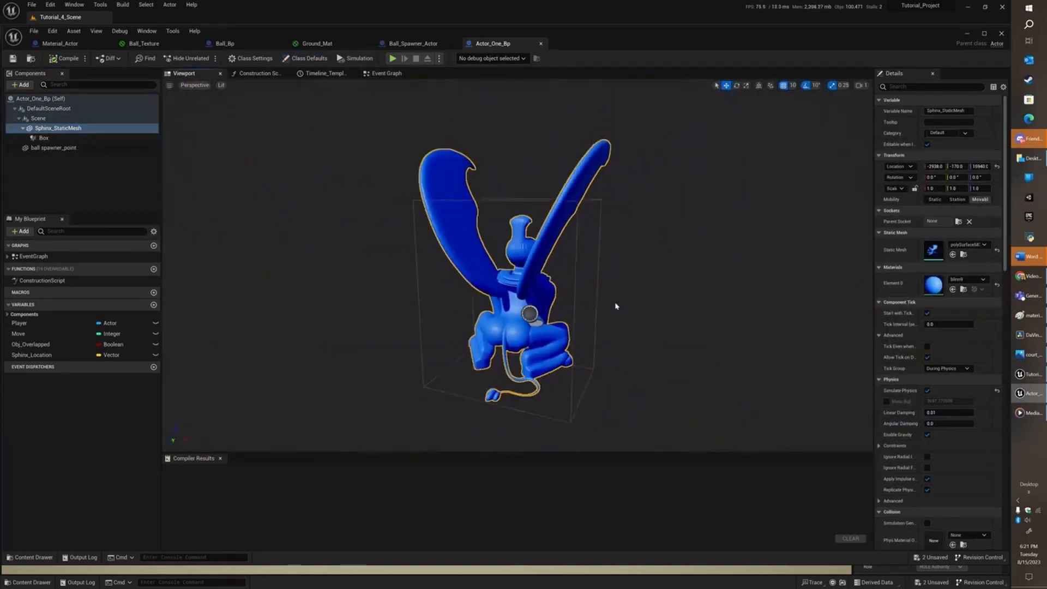
left_click_drag(567, 300, 328, 300, "alt")
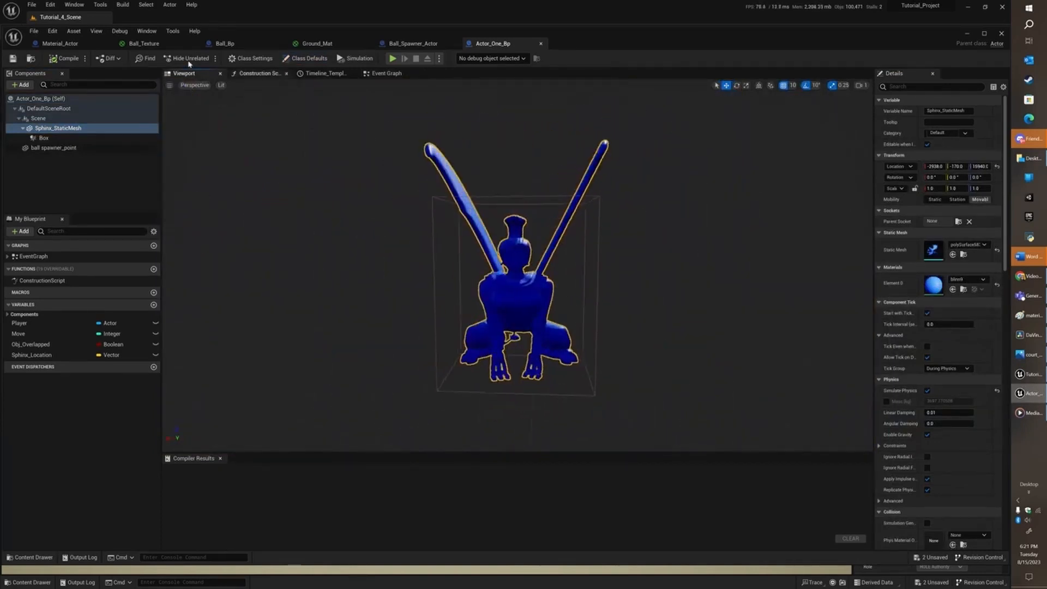
left_click_drag(573, 280, 486, 289, "alt")
scroll(634, 308, "up", 5)
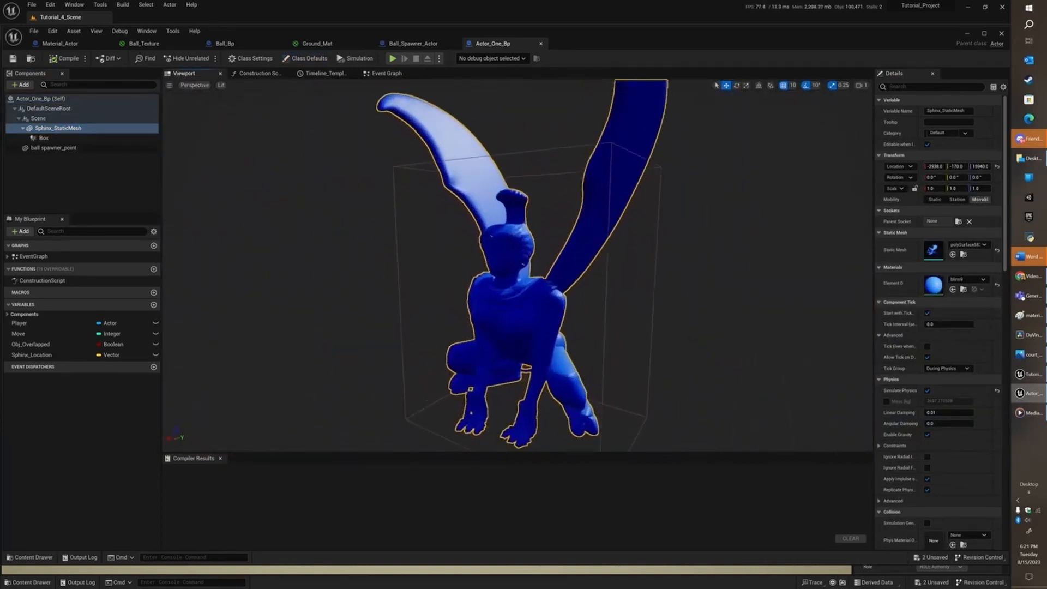
left_click_drag(633, 308, 855, 284, "alt")
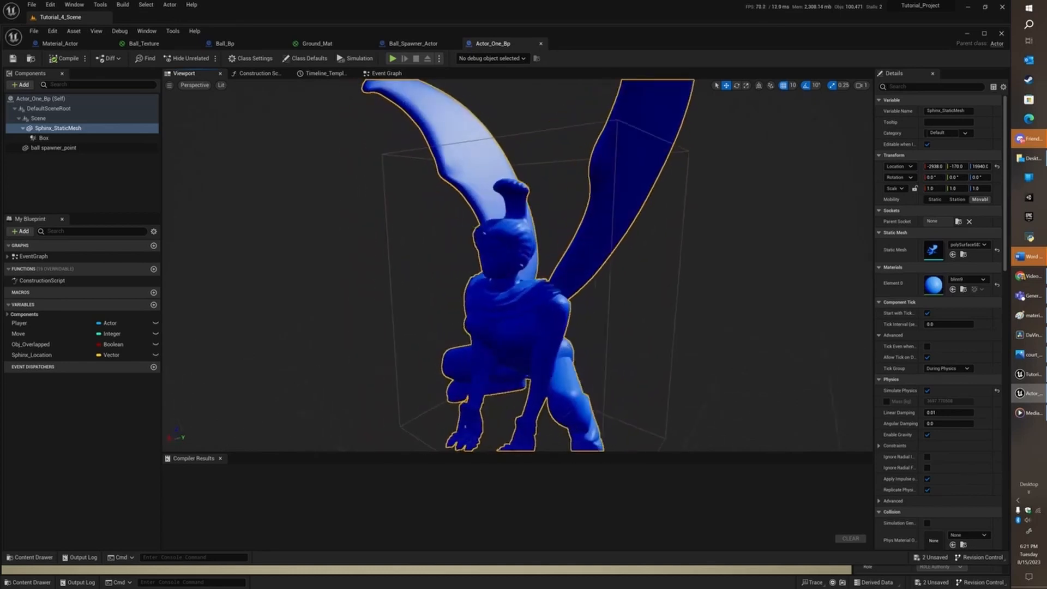
scroll(855, 284, "down", 5)
Set the sphinx static mesh's Element 0 material to Ground_Mat and save the Actor_One_Bp blueprint
left_click(972, 280)
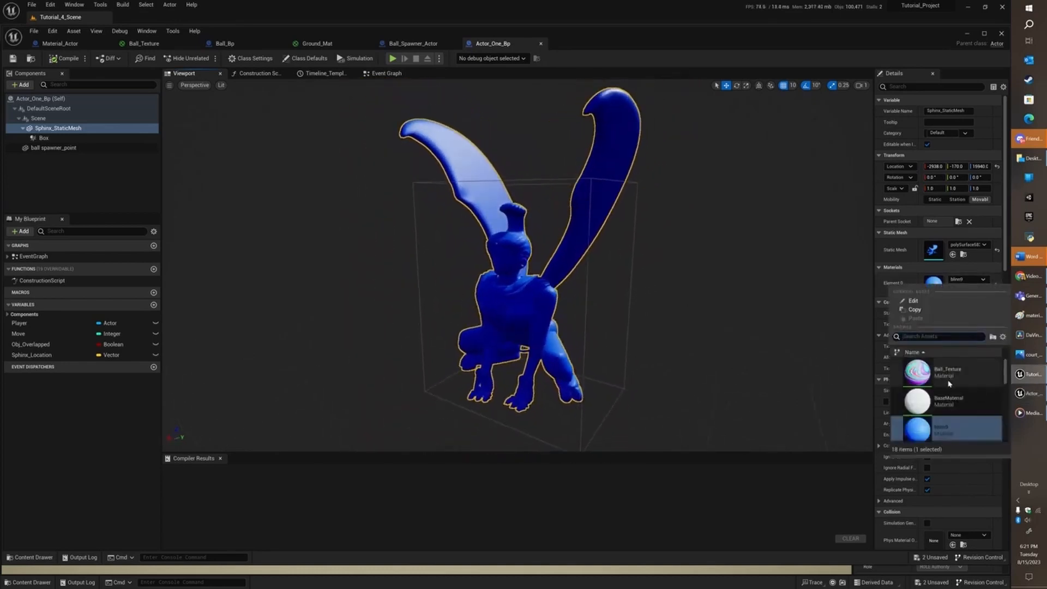
scroll(939, 402, "down", 5)
left_click(912, 404)
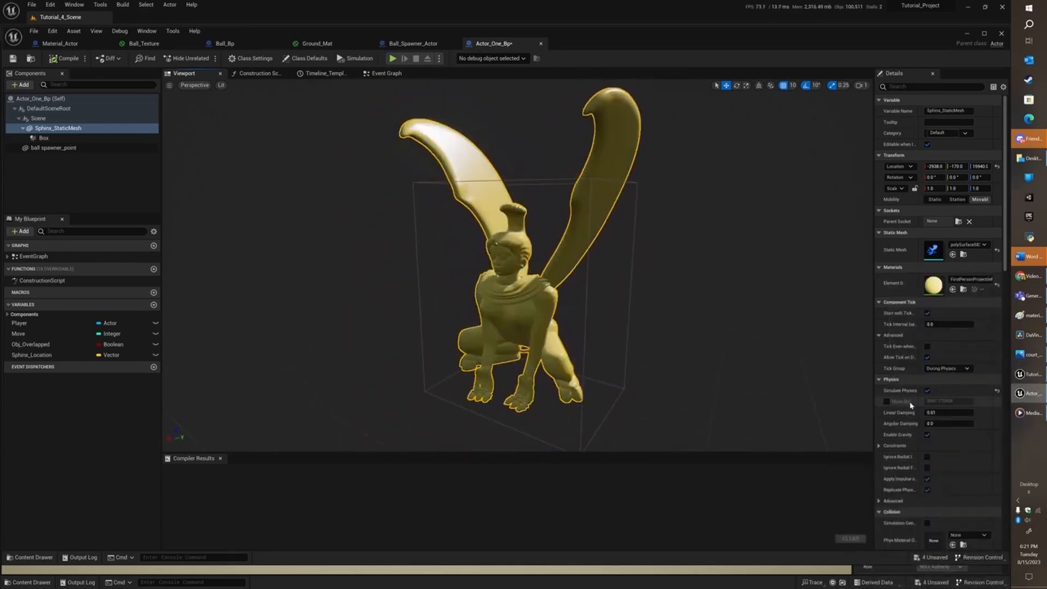
left_click(974, 283)
left_click(964, 422)
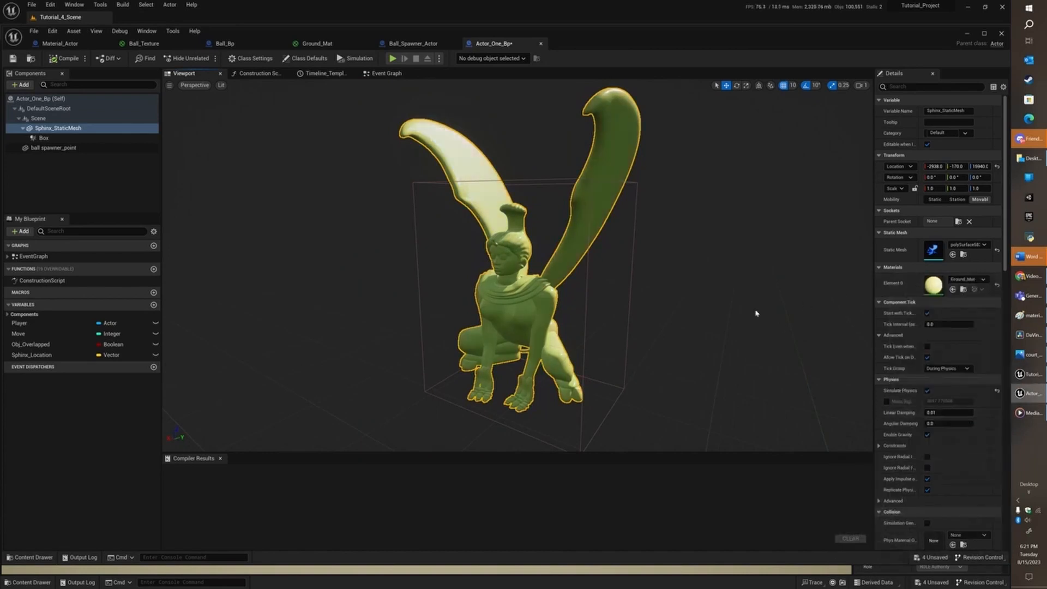
mouse_move(756, 313)
left_mouse_down()
mouse_move(840, 313)
mouse_move(775, 311)
left_mouse_up()
left_click(13, 58)
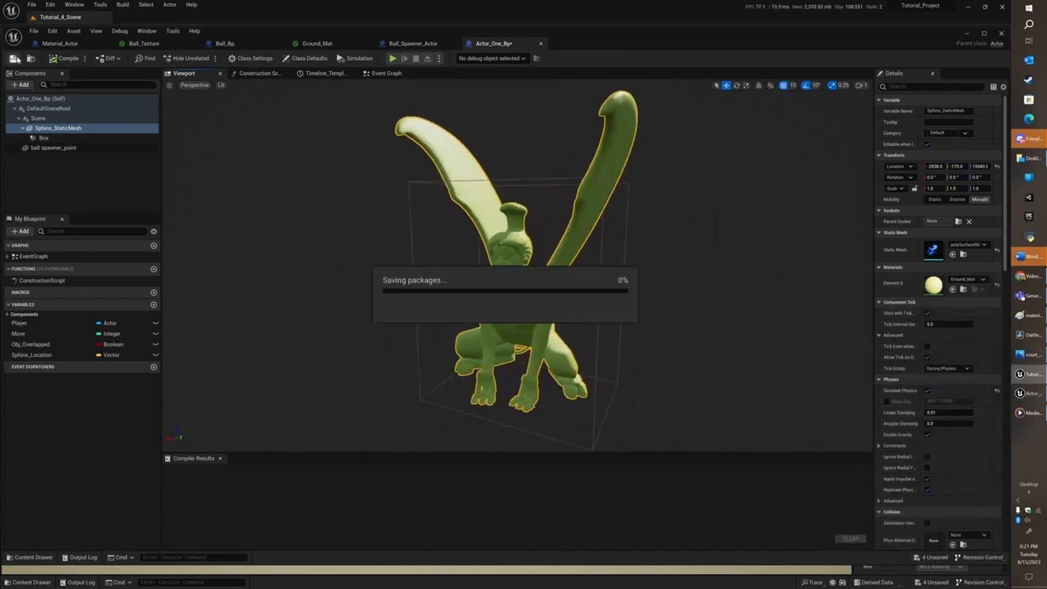
Return to the court level and examine the sphinx with its new material beside the scoring wall
left_click(967, 35)
left_click_drag(615, 359, 650, 338, "alt")
right_click_drag(615, 359, 430, 402)
left_click_drag(430, 402, 411, 423, "alt")
right_click_drag(411, 423, 469, 491)
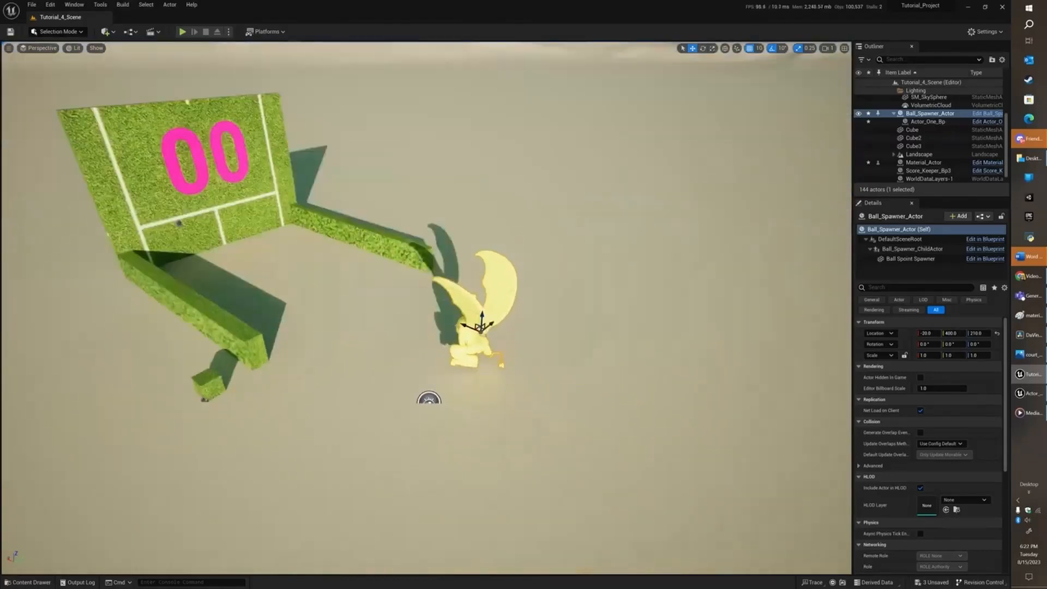